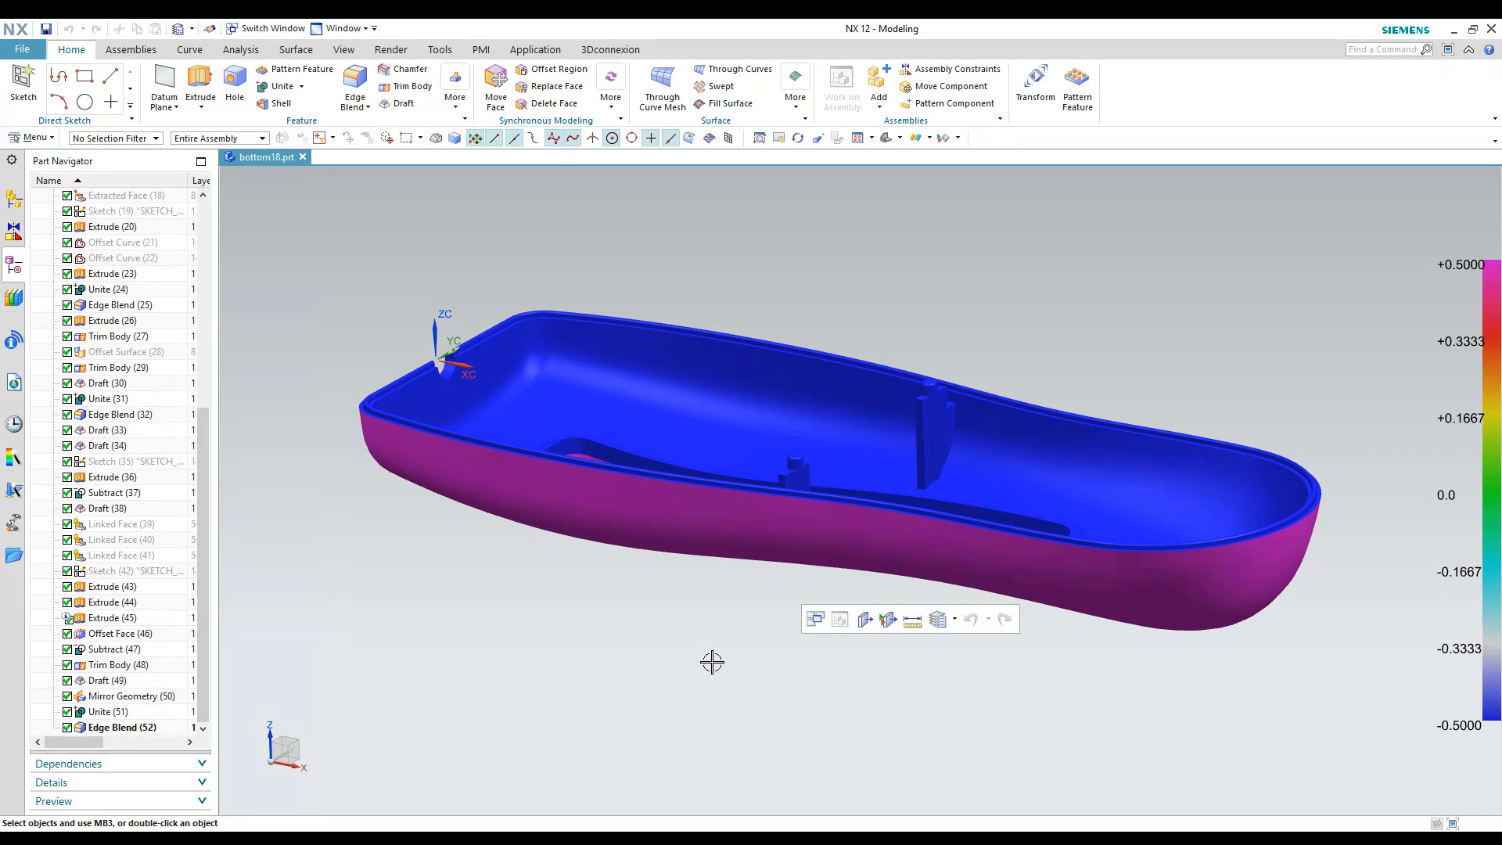
pyautogui.moveTo(711, 660); pyautogui.dragTo(675, 675, button='middle')
pyautogui.scroll(1, 675, 674)
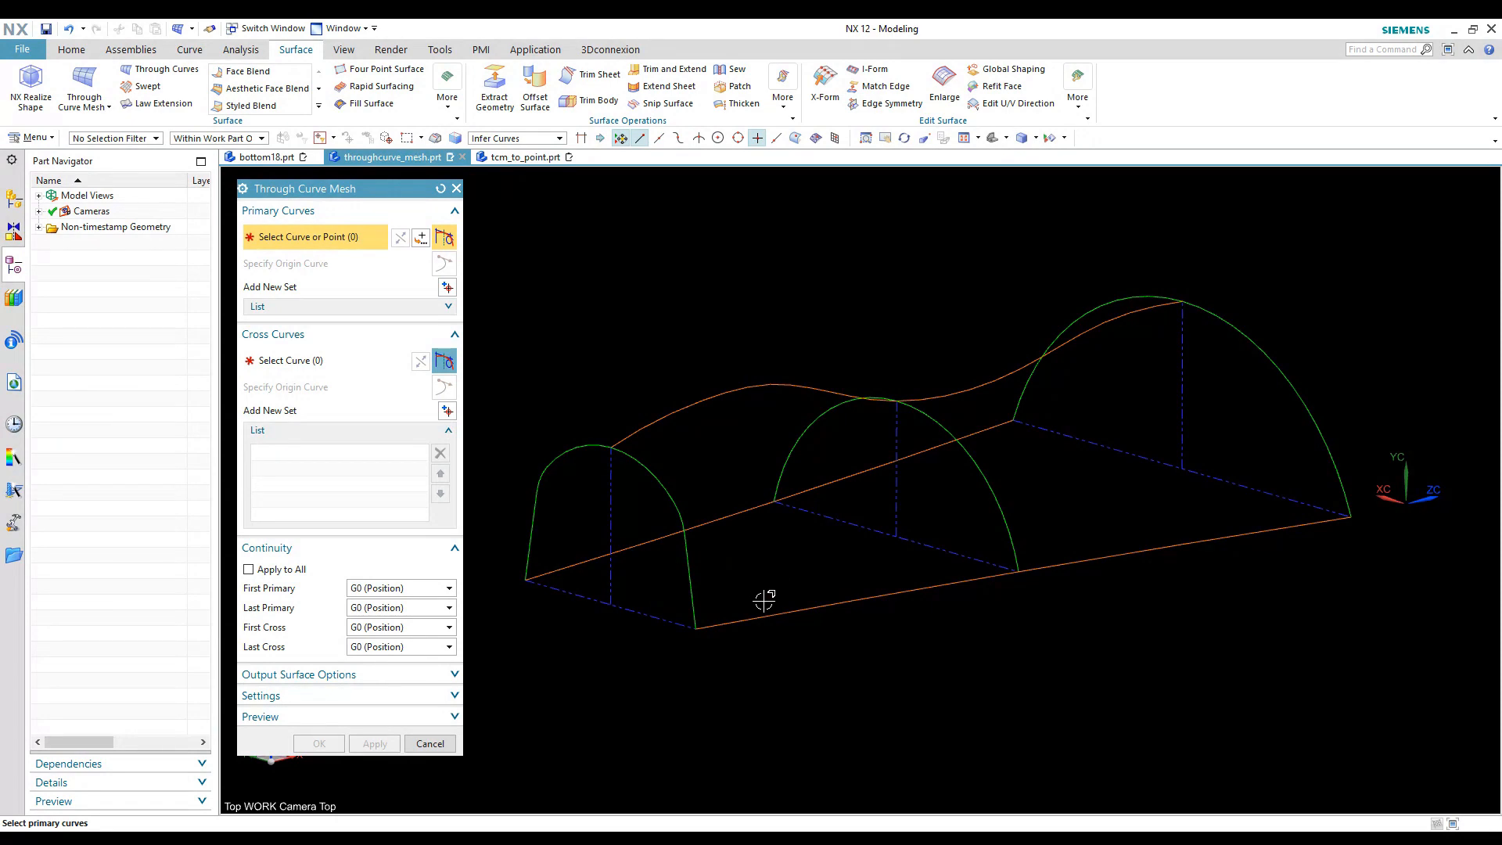
pyautogui.moveTo(780, 454); pyautogui.dragTo(687, 479, button='middle')
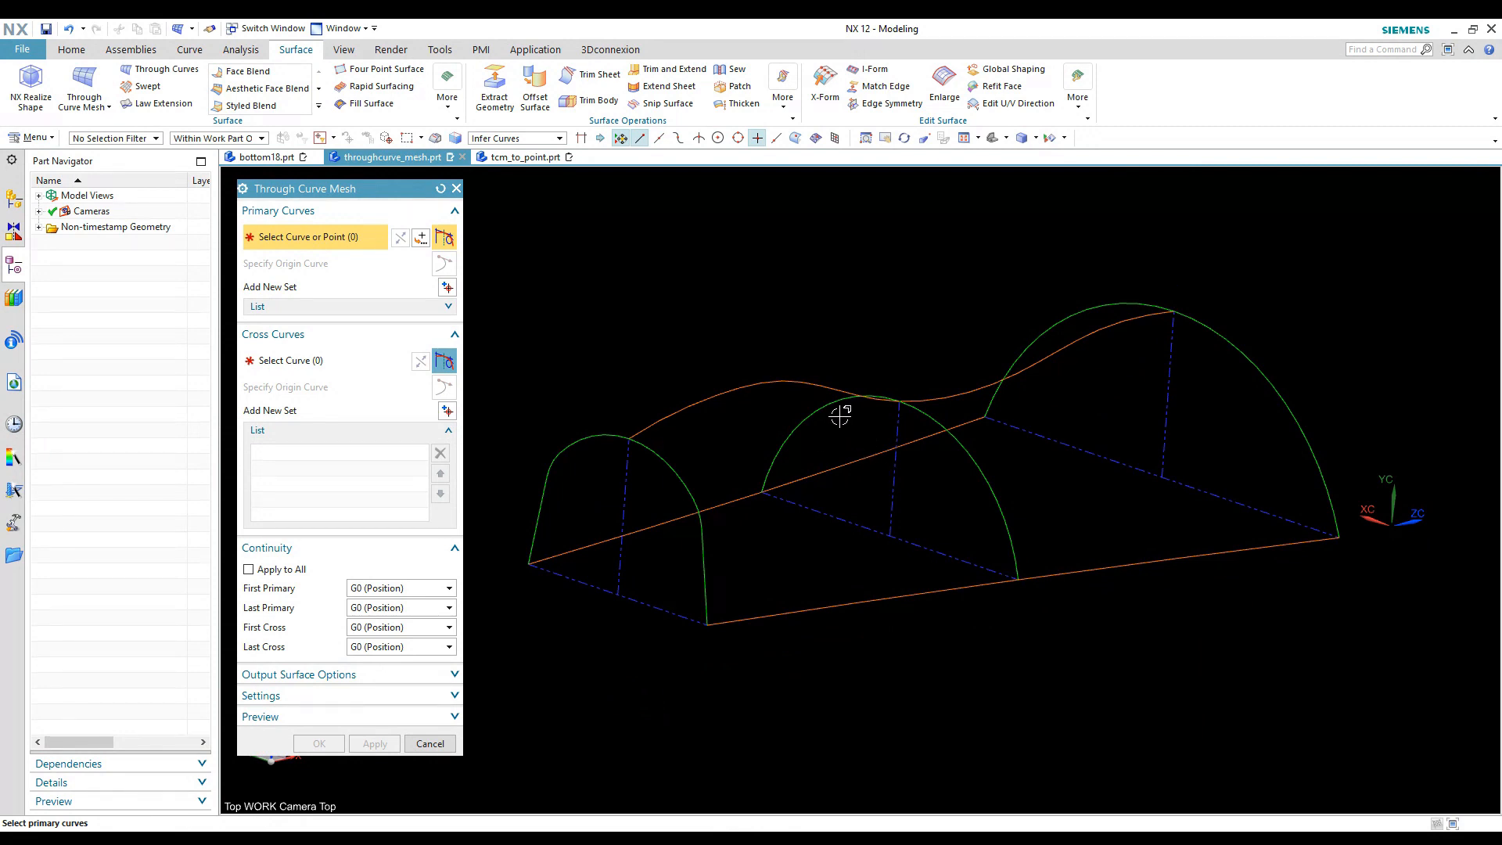
pyautogui.moveTo(1180, 420); pyautogui.dragTo(1096, 472, button='middle')
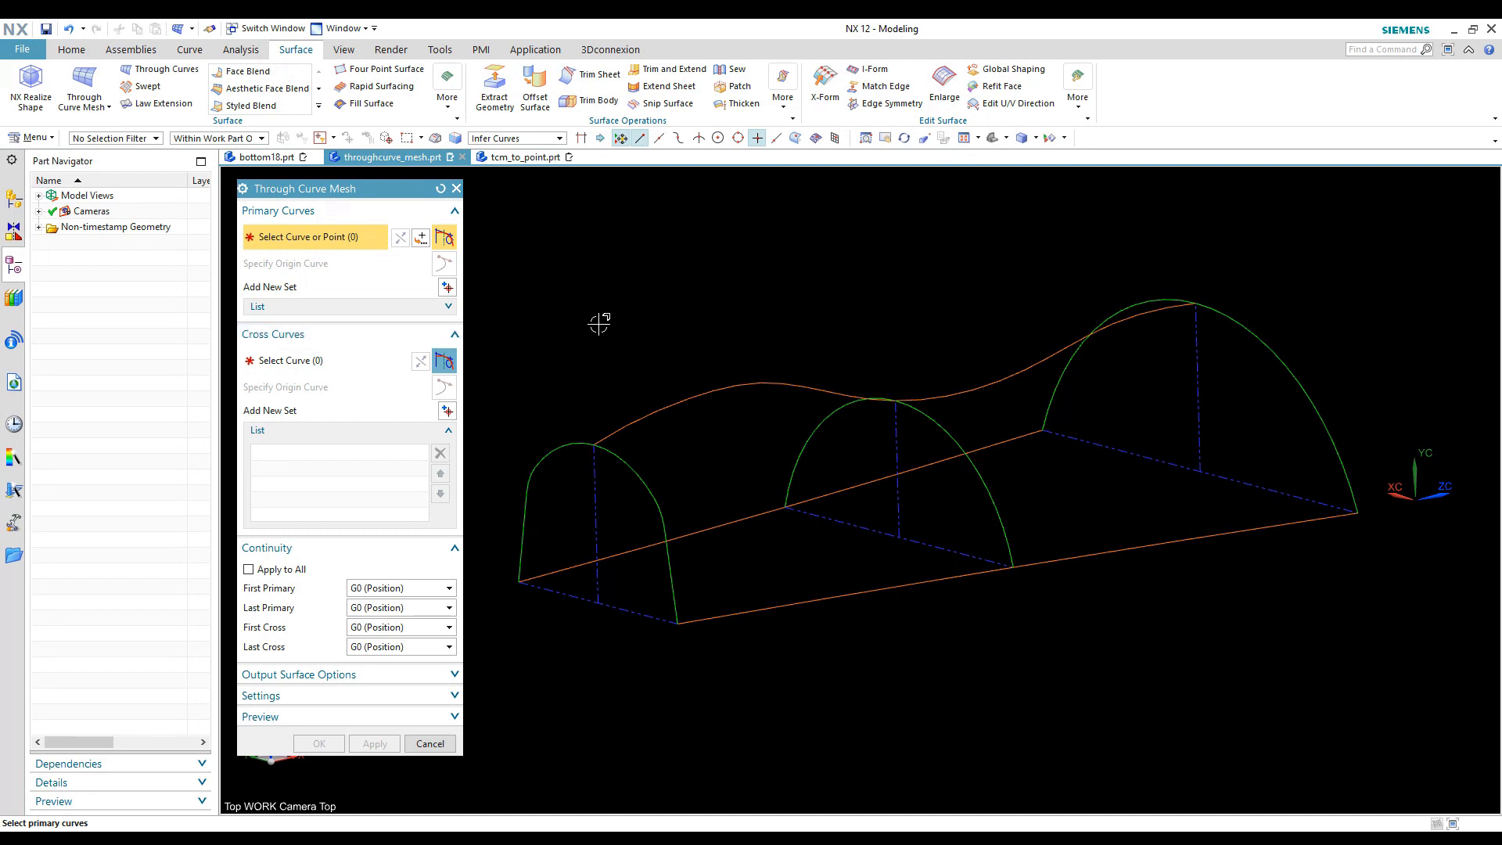
pyautogui.moveTo(587, 321); pyautogui.dragTo(584, 325, button='middle')
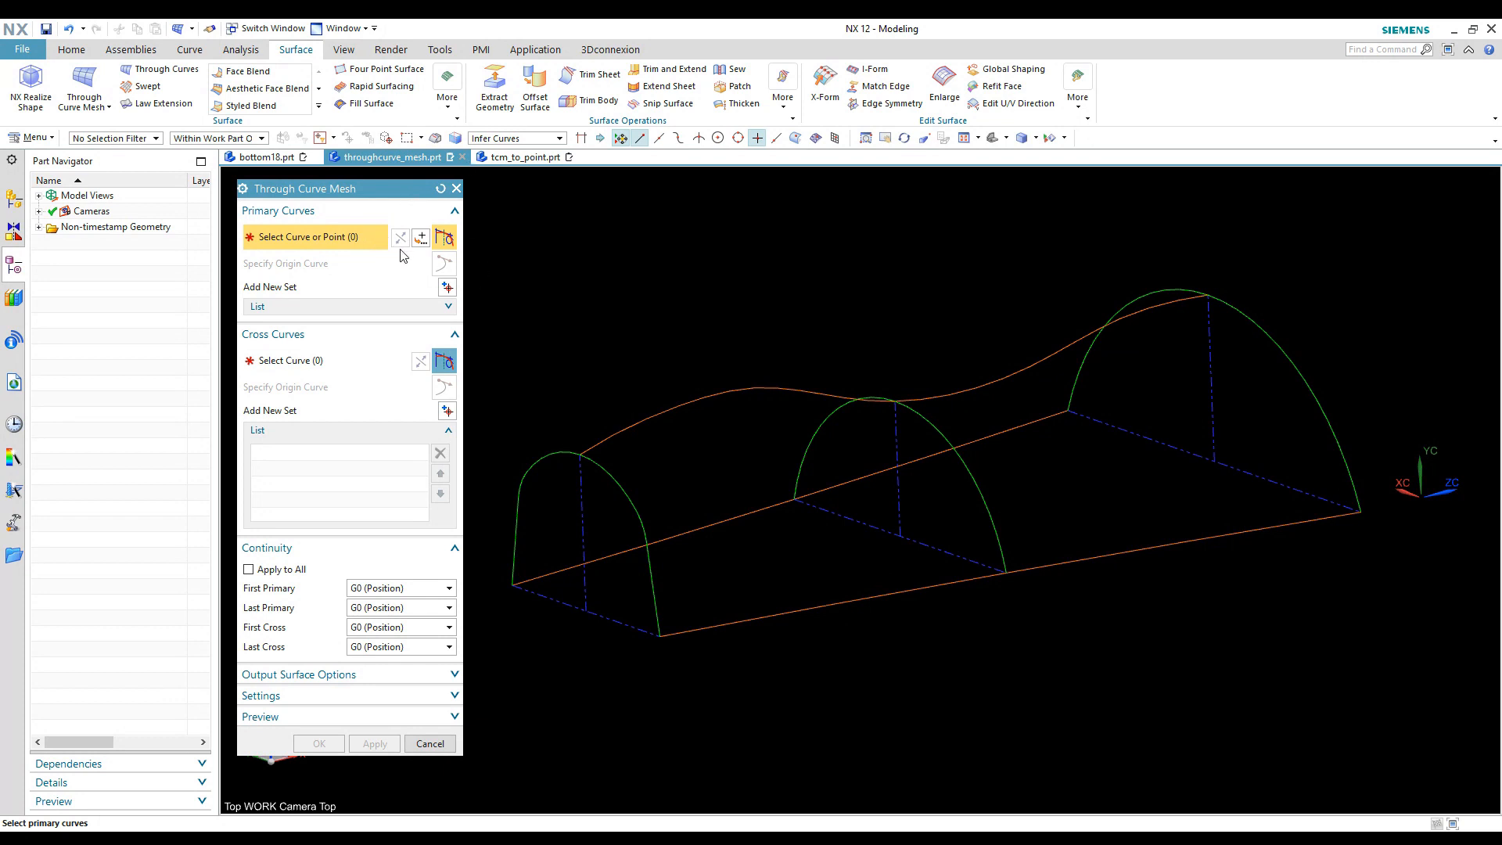
pyautogui.click(558, 139)
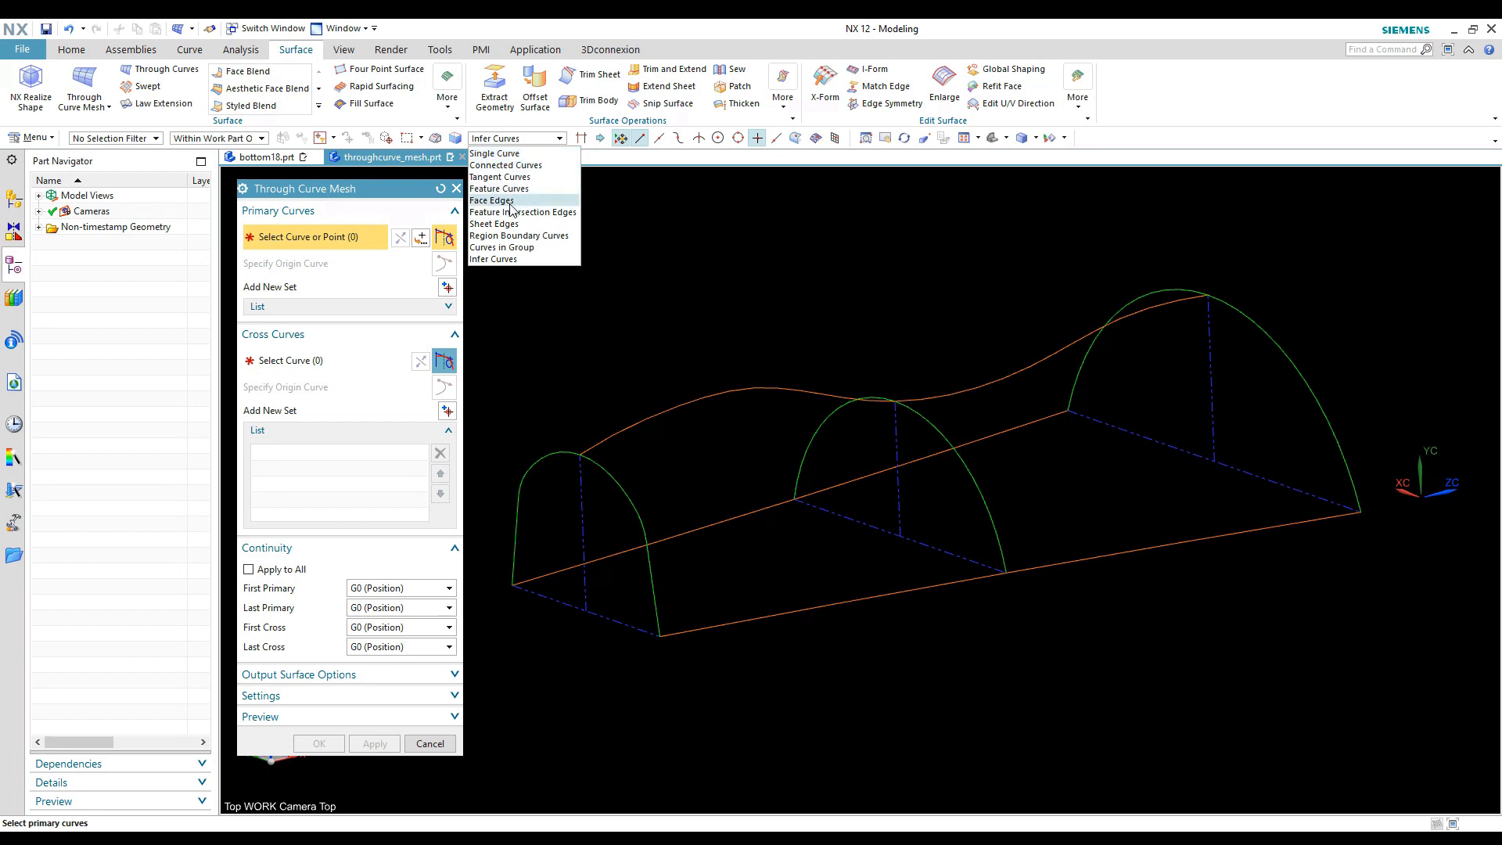
pyautogui.click(635, 235)
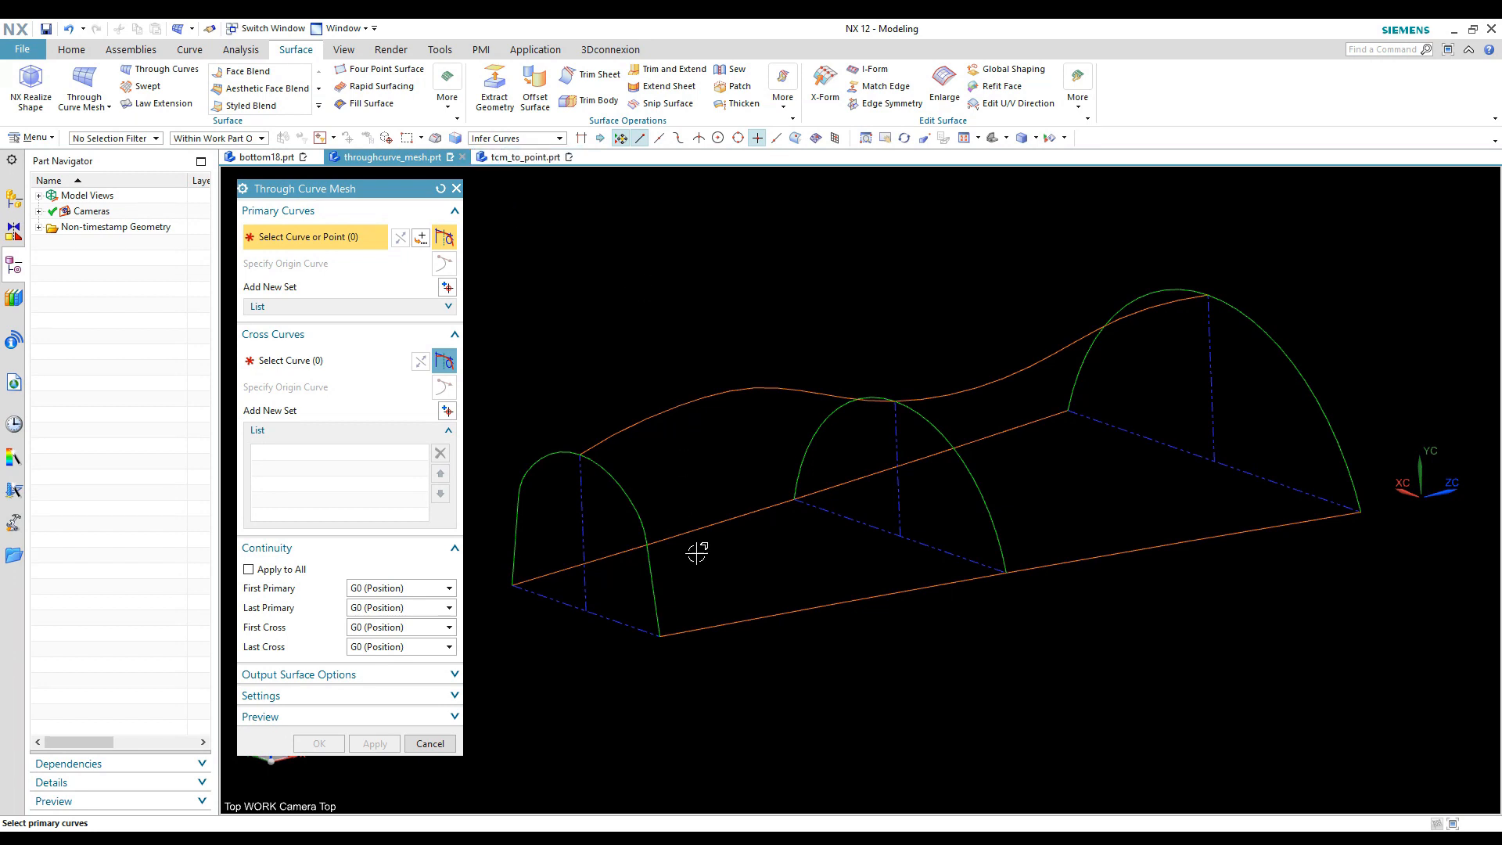
# - Pick the near lower rail, the wavy top spline and the far lower rail as three separate primary curve sets
pyautogui.click(716, 624)
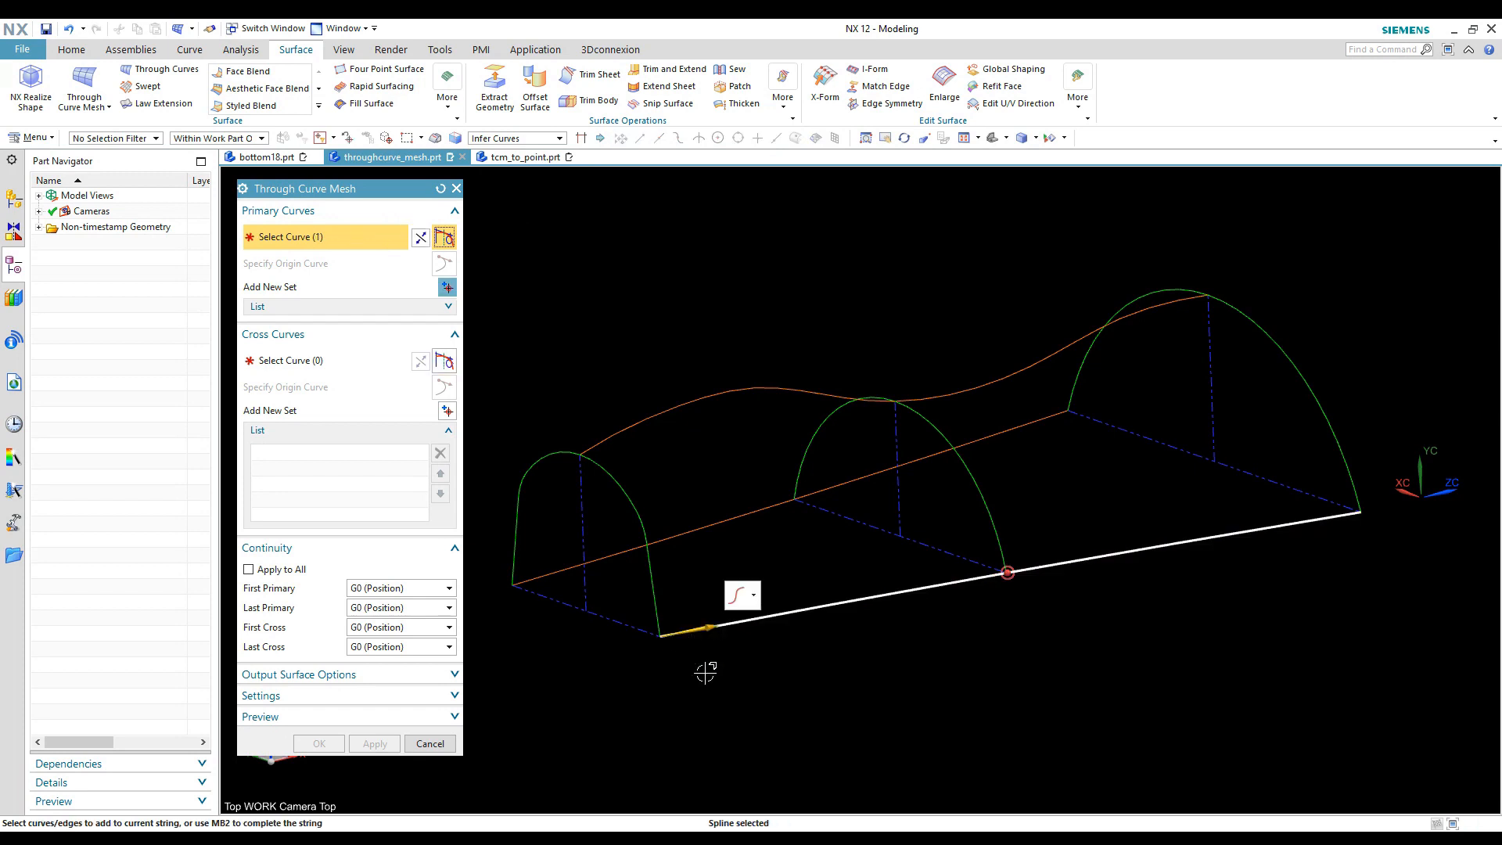
pyautogui.click(449, 308)
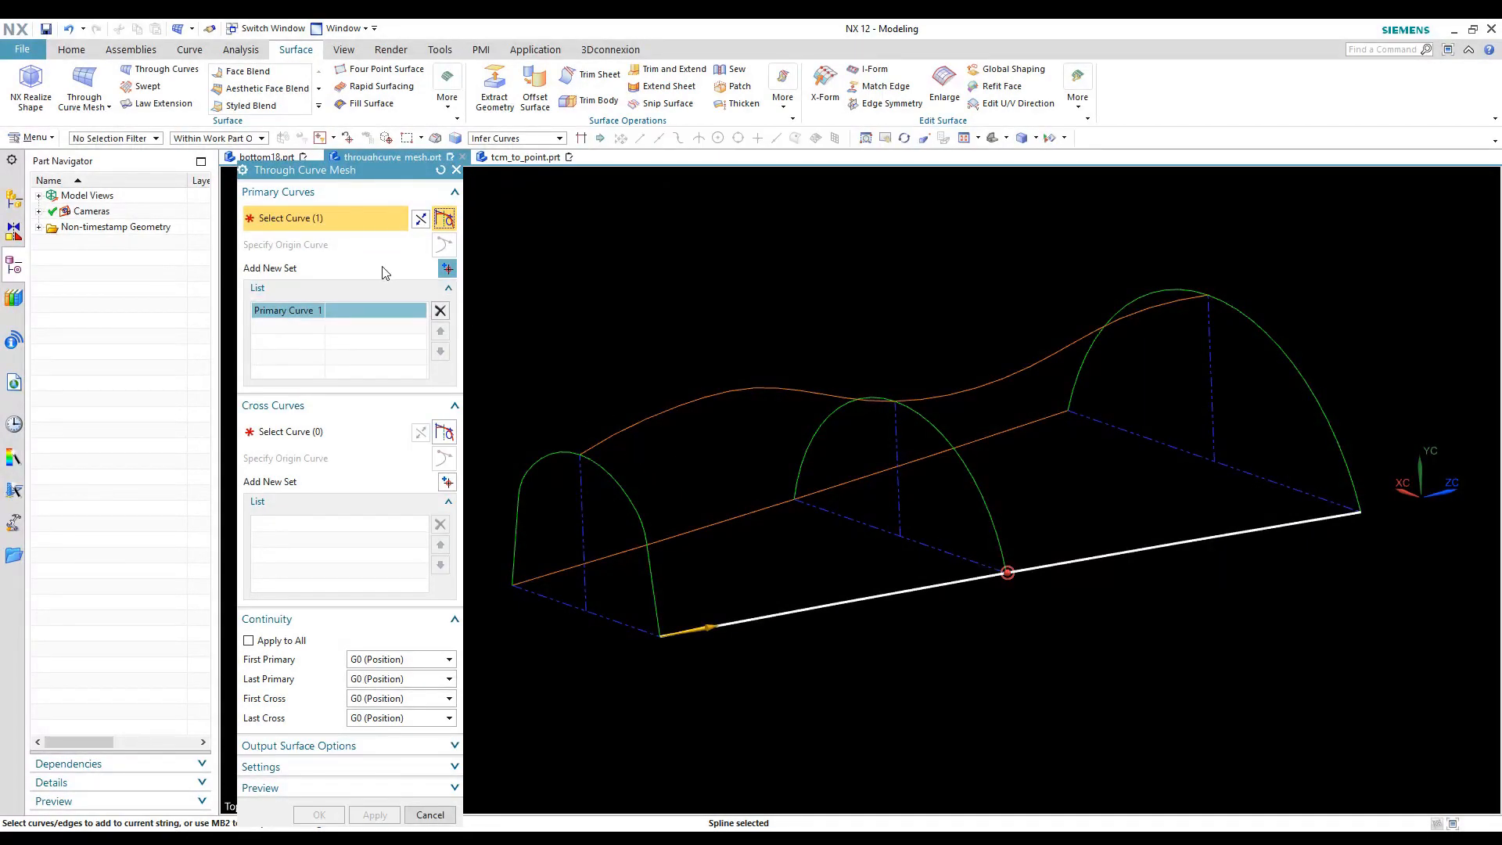
pyautogui.click(446, 269)
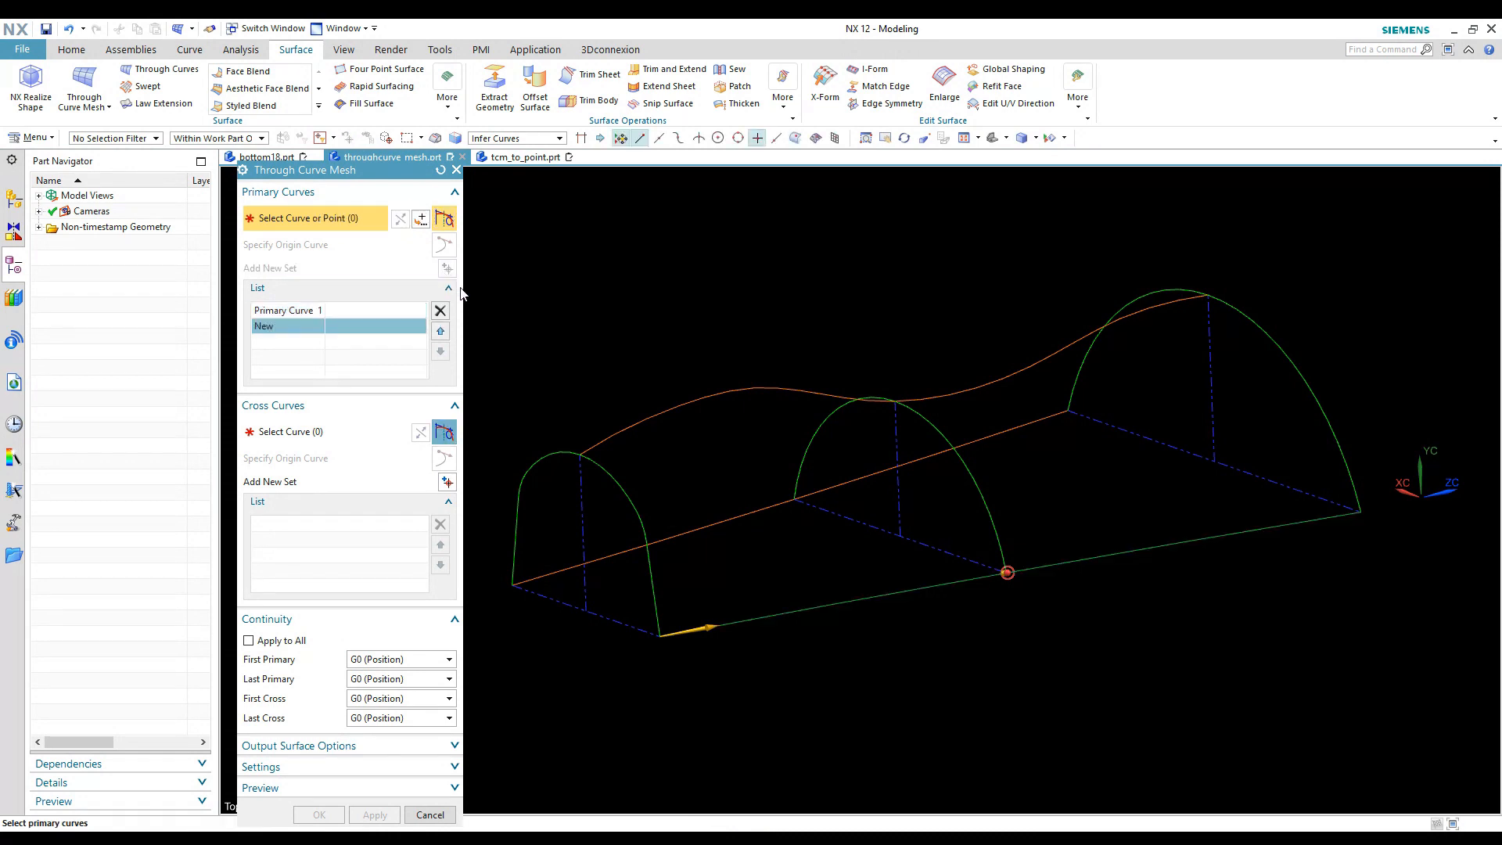
pyautogui.click(622, 425)
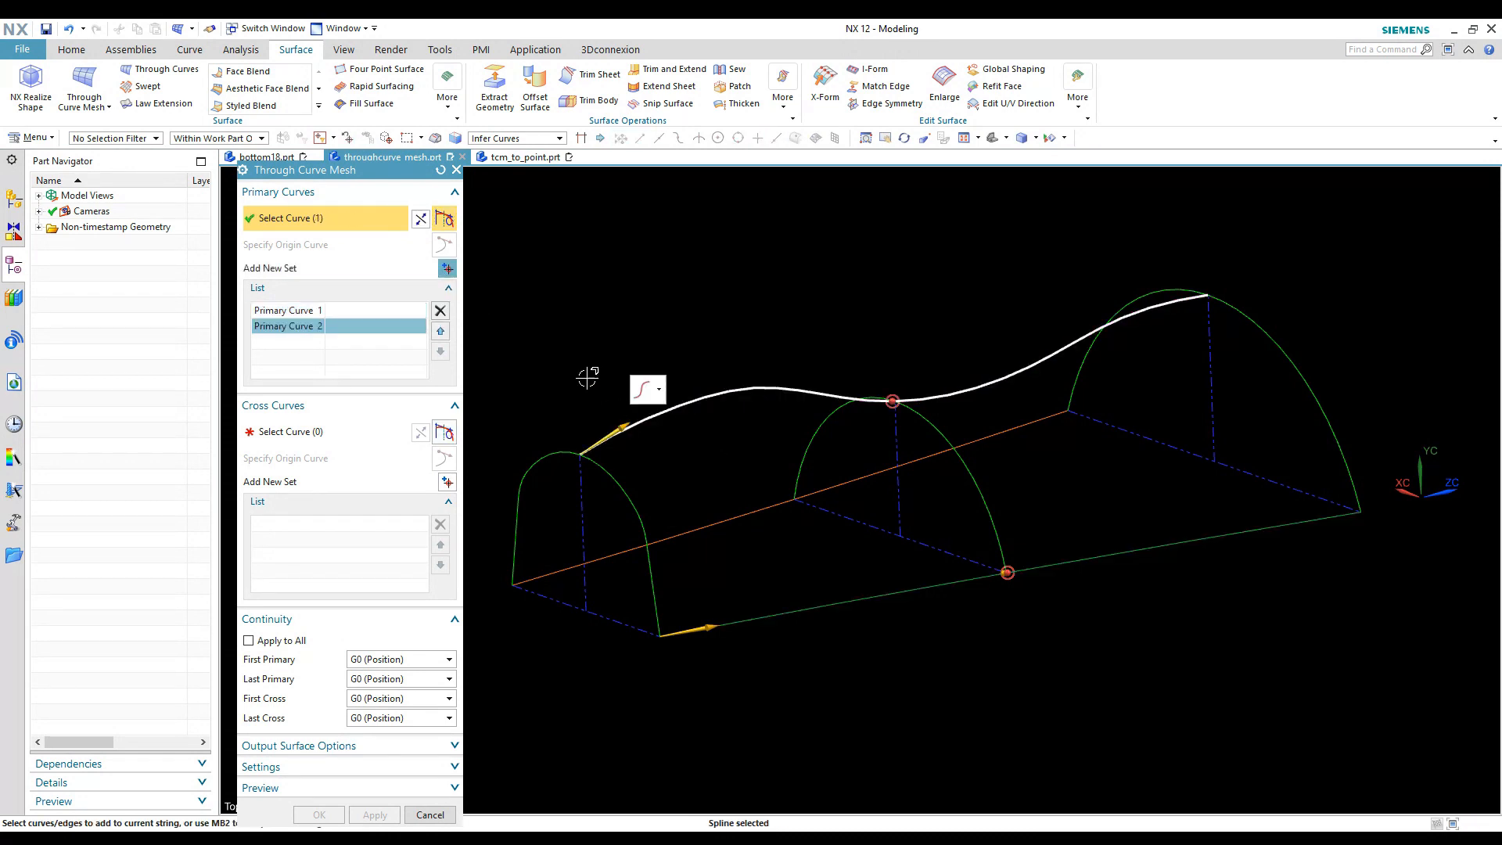
pyautogui.click(448, 270)
pyautogui.click(563, 567)
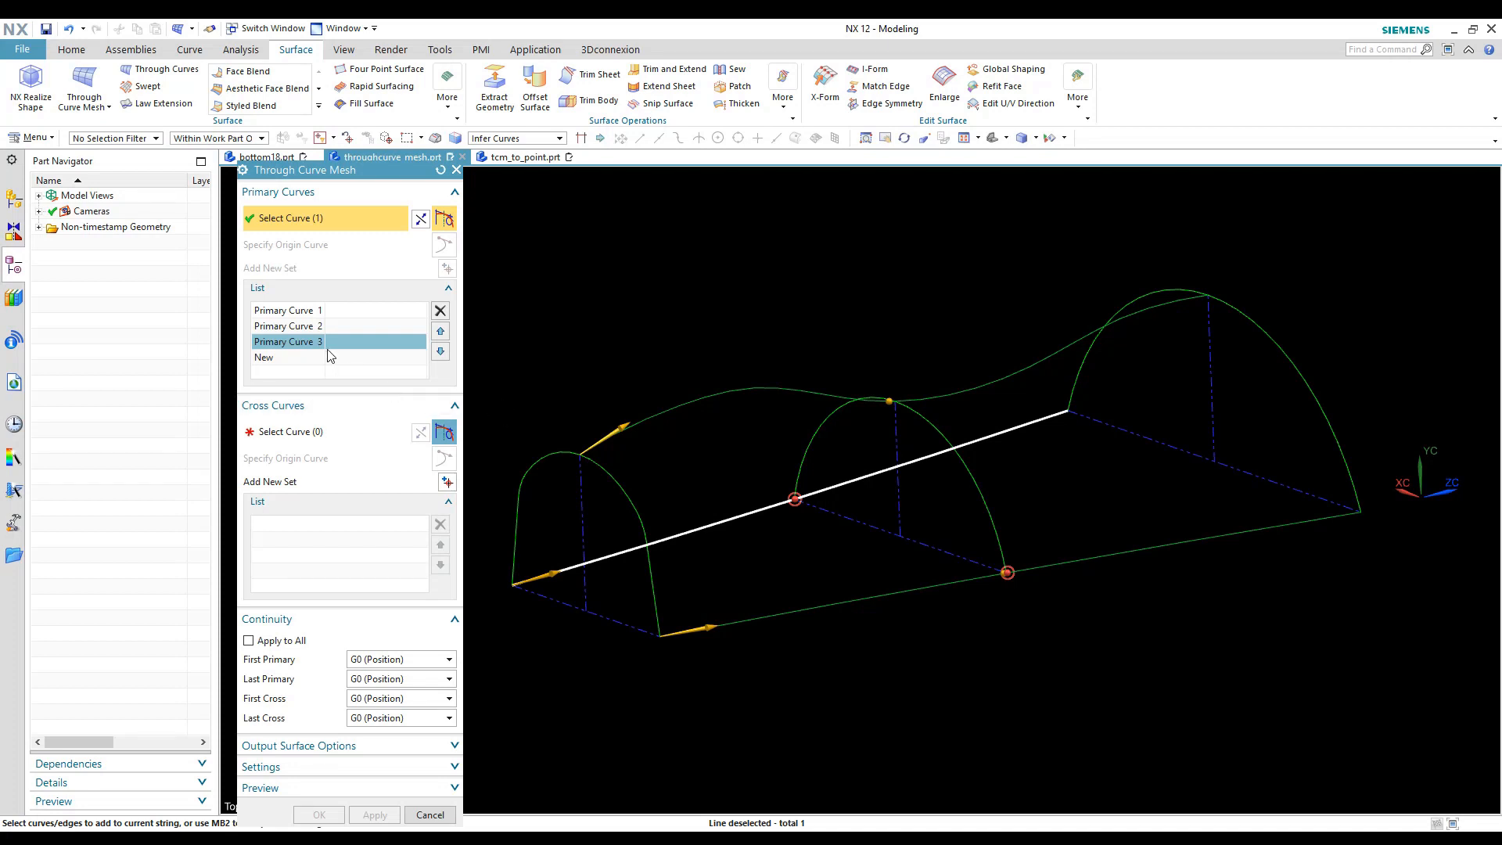
# - Add the three arch profiles as separate cross curve sets, in order along the rails, using the Tangent Curves rule
pyautogui.click(289, 433)
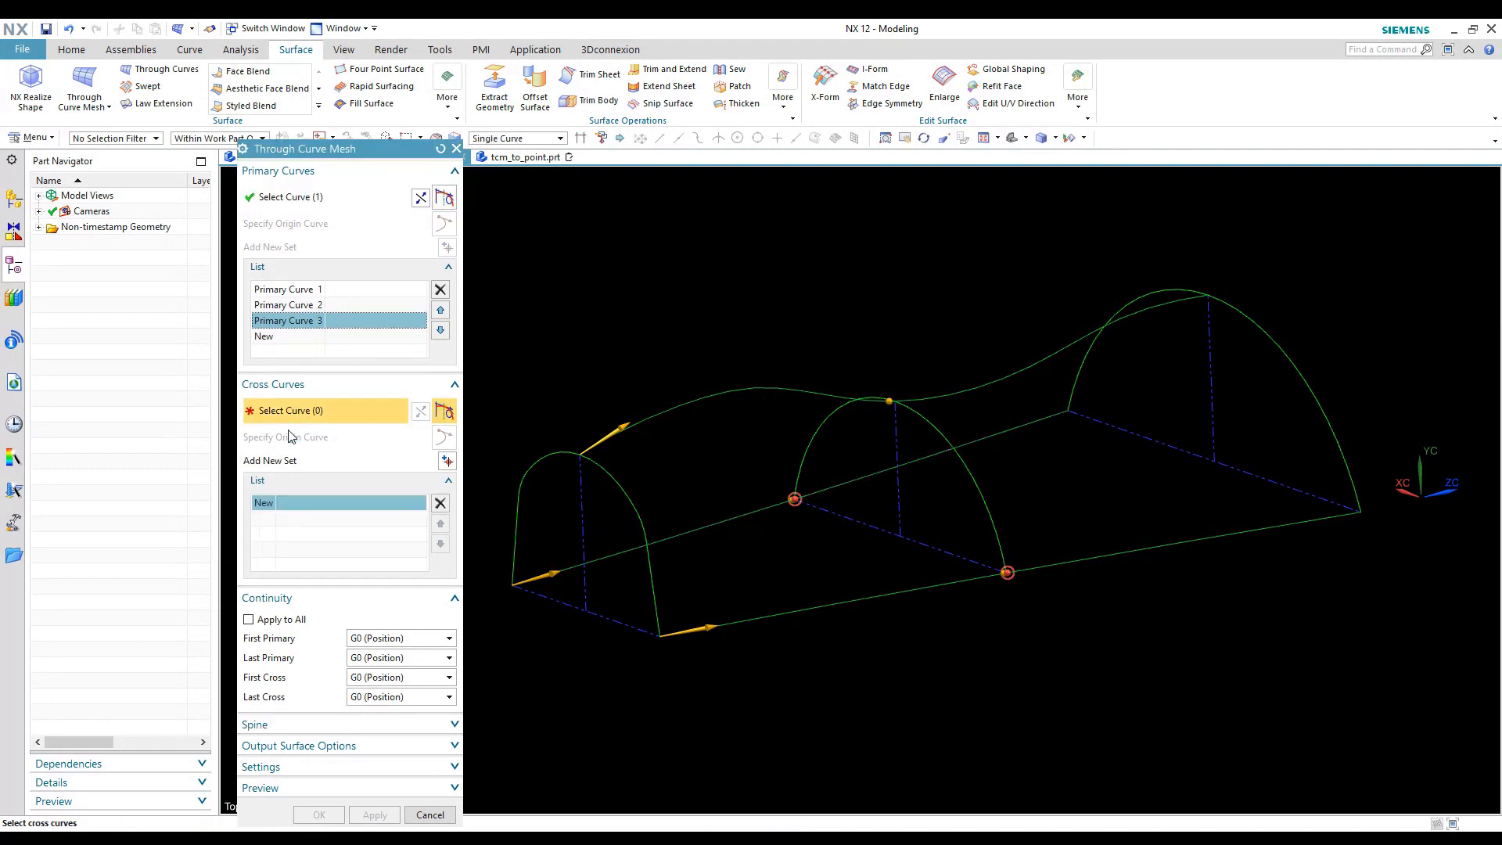
pyautogui.click(560, 138)
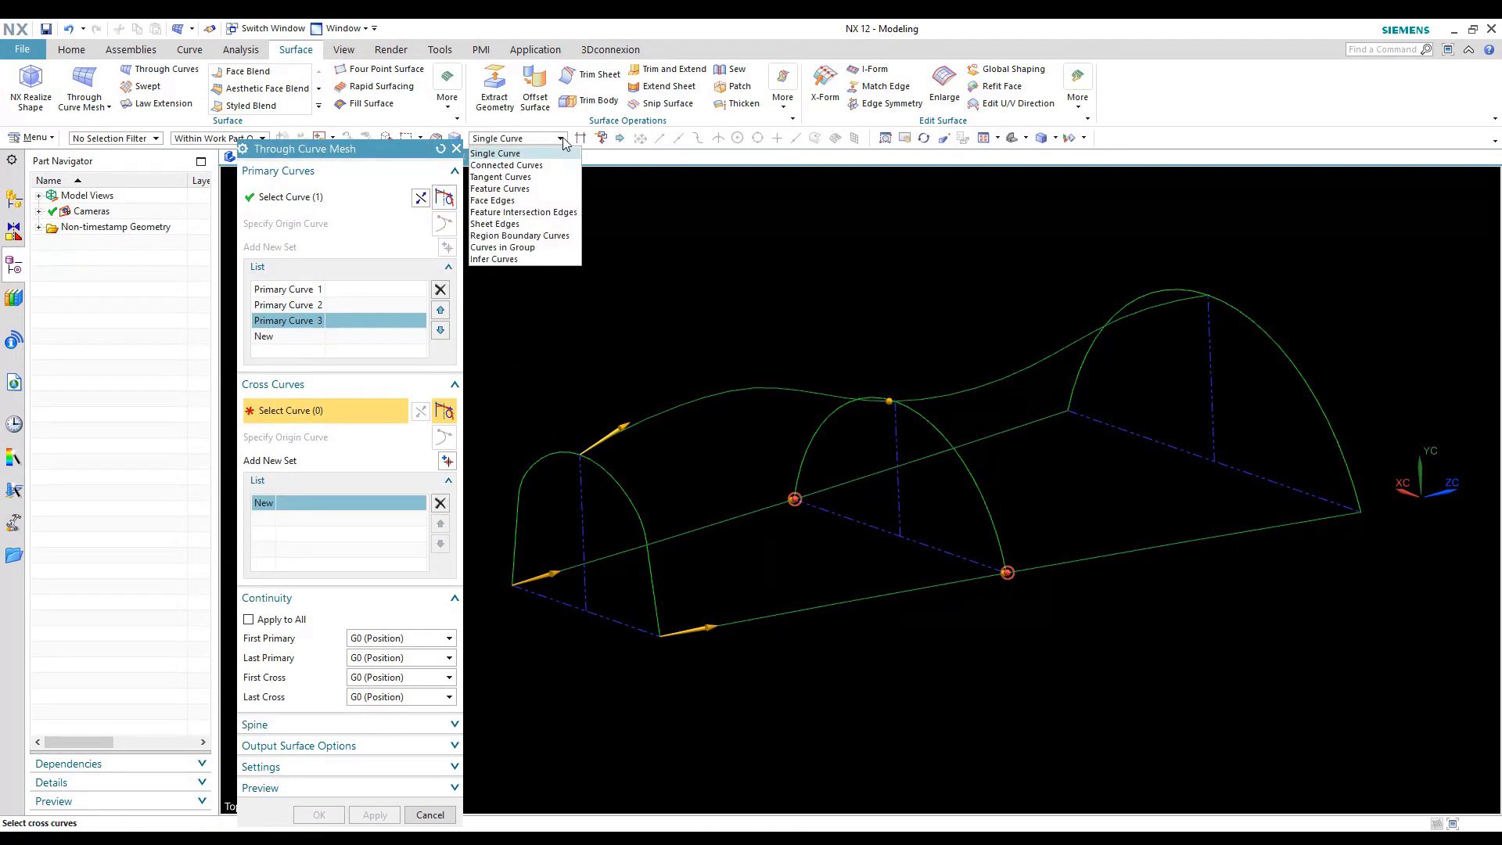
pyautogui.click(523, 178)
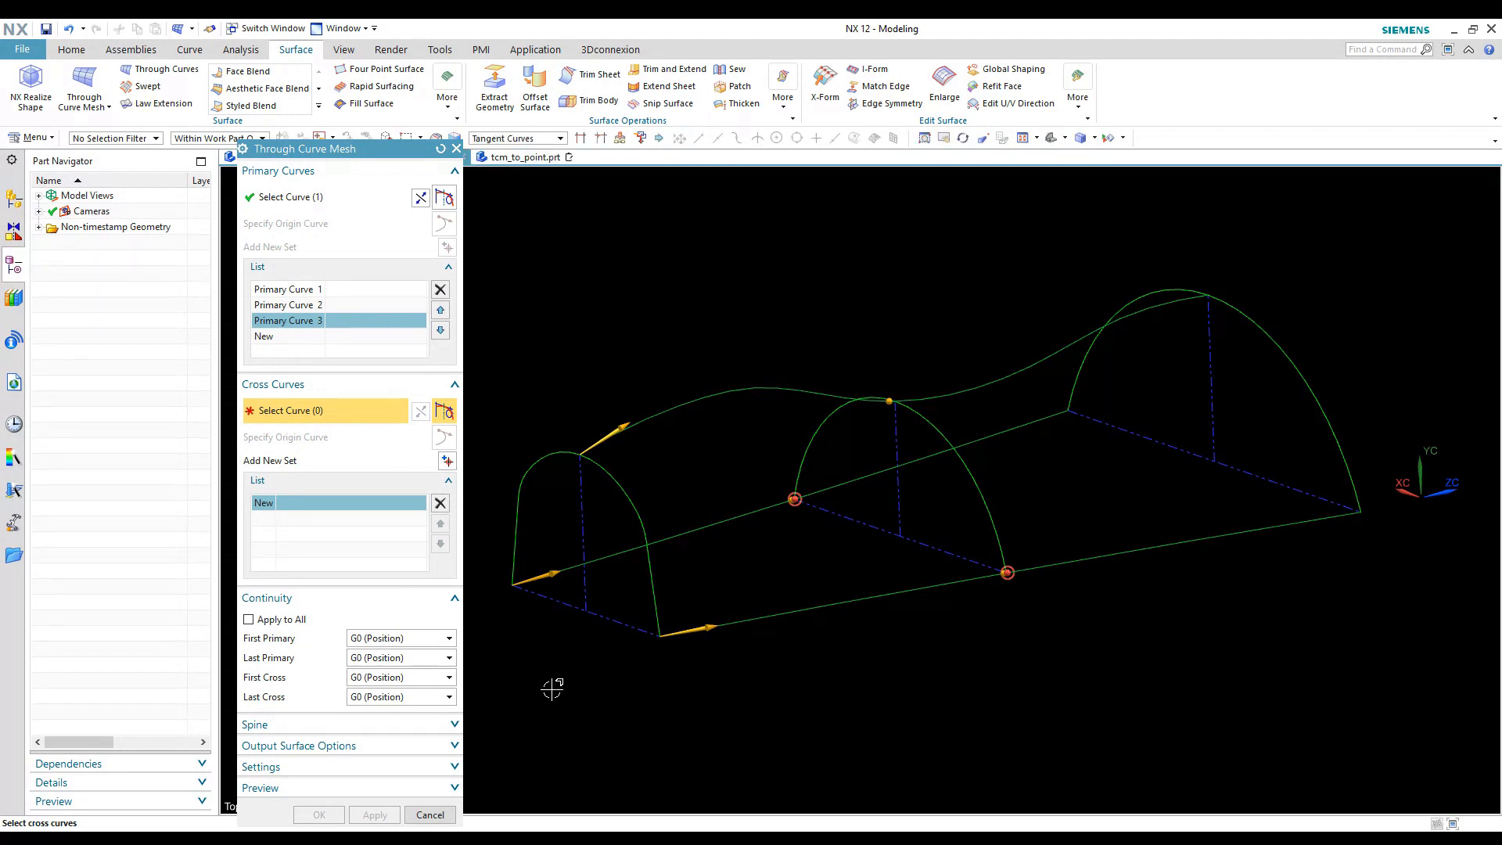
pyautogui.click(659, 603)
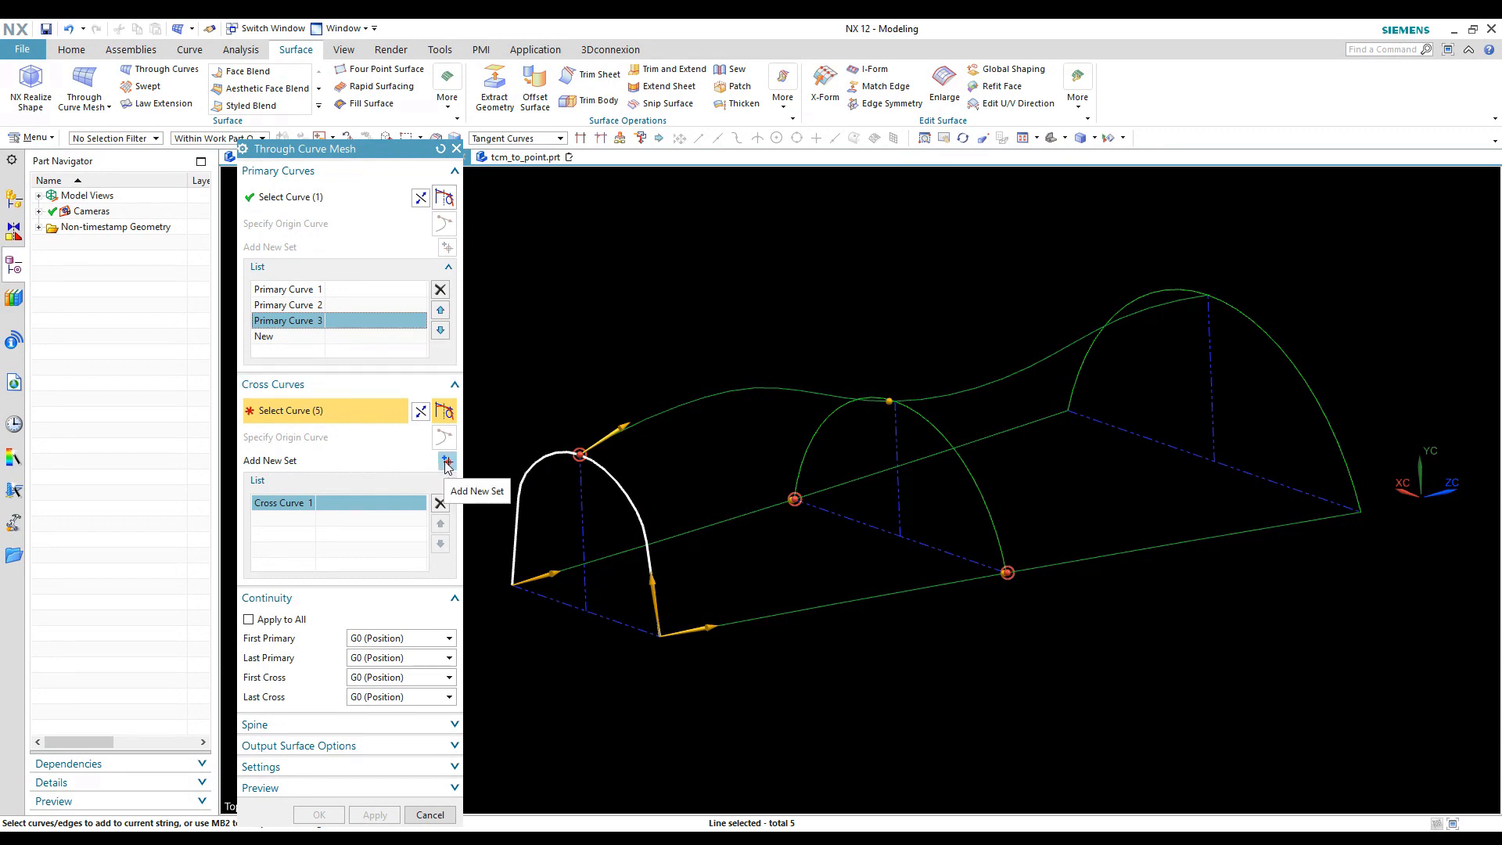
pyautogui.click(447, 462)
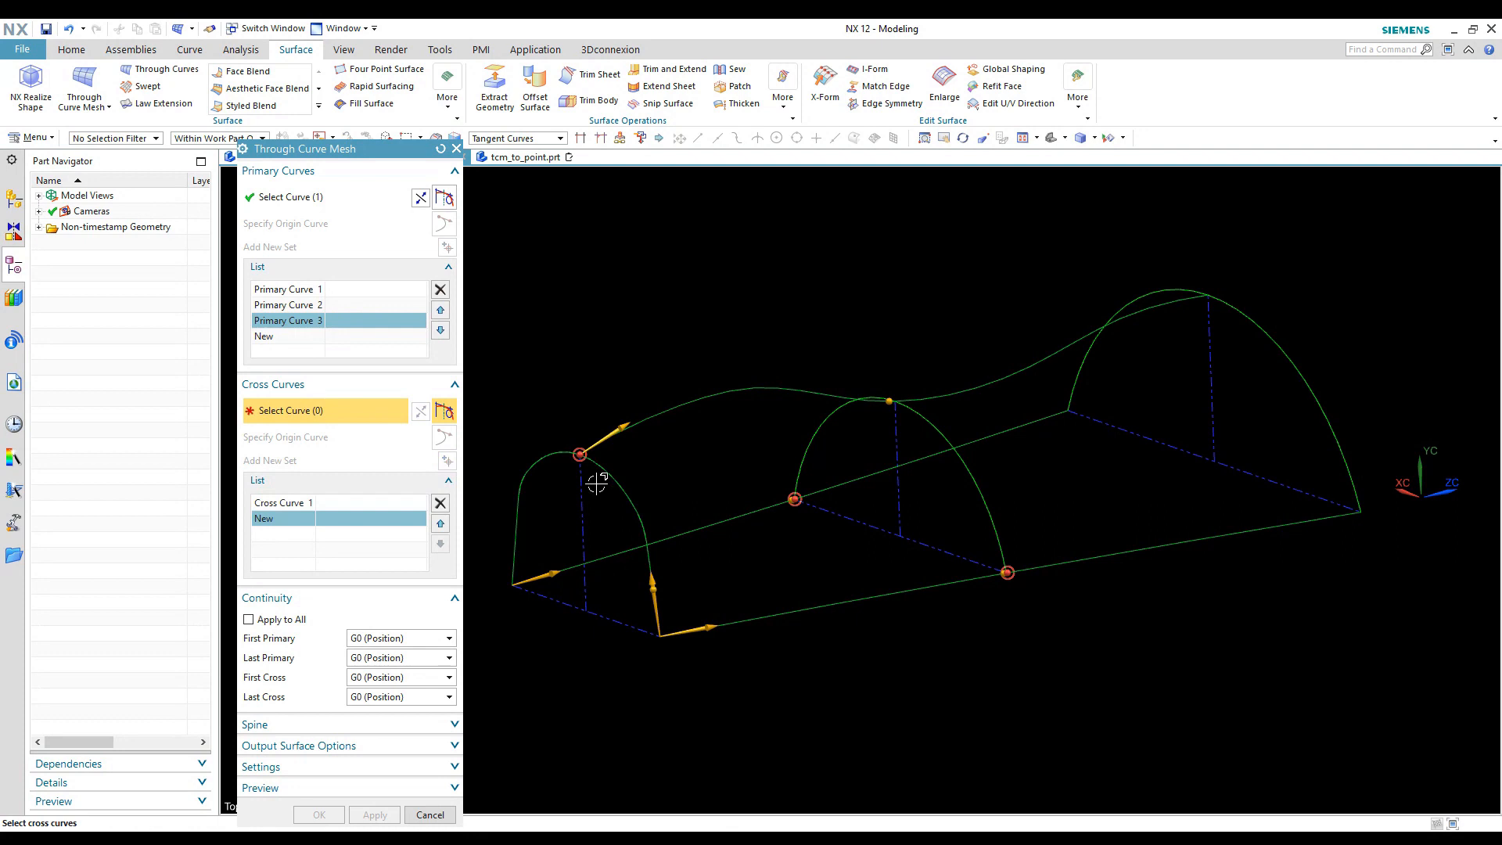
pyautogui.click(1000, 542)
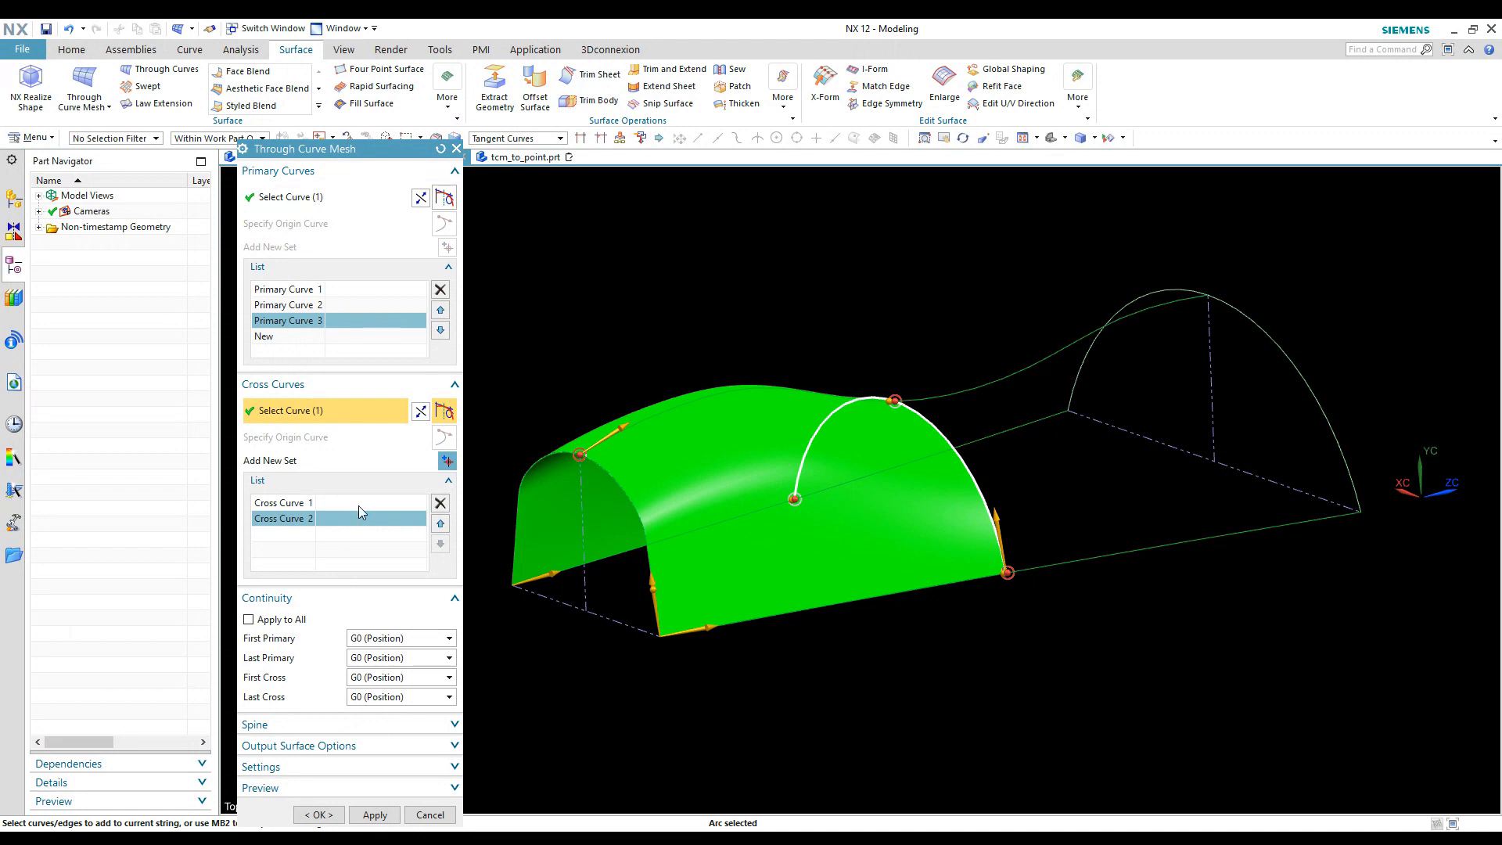
pyautogui.click(447, 461)
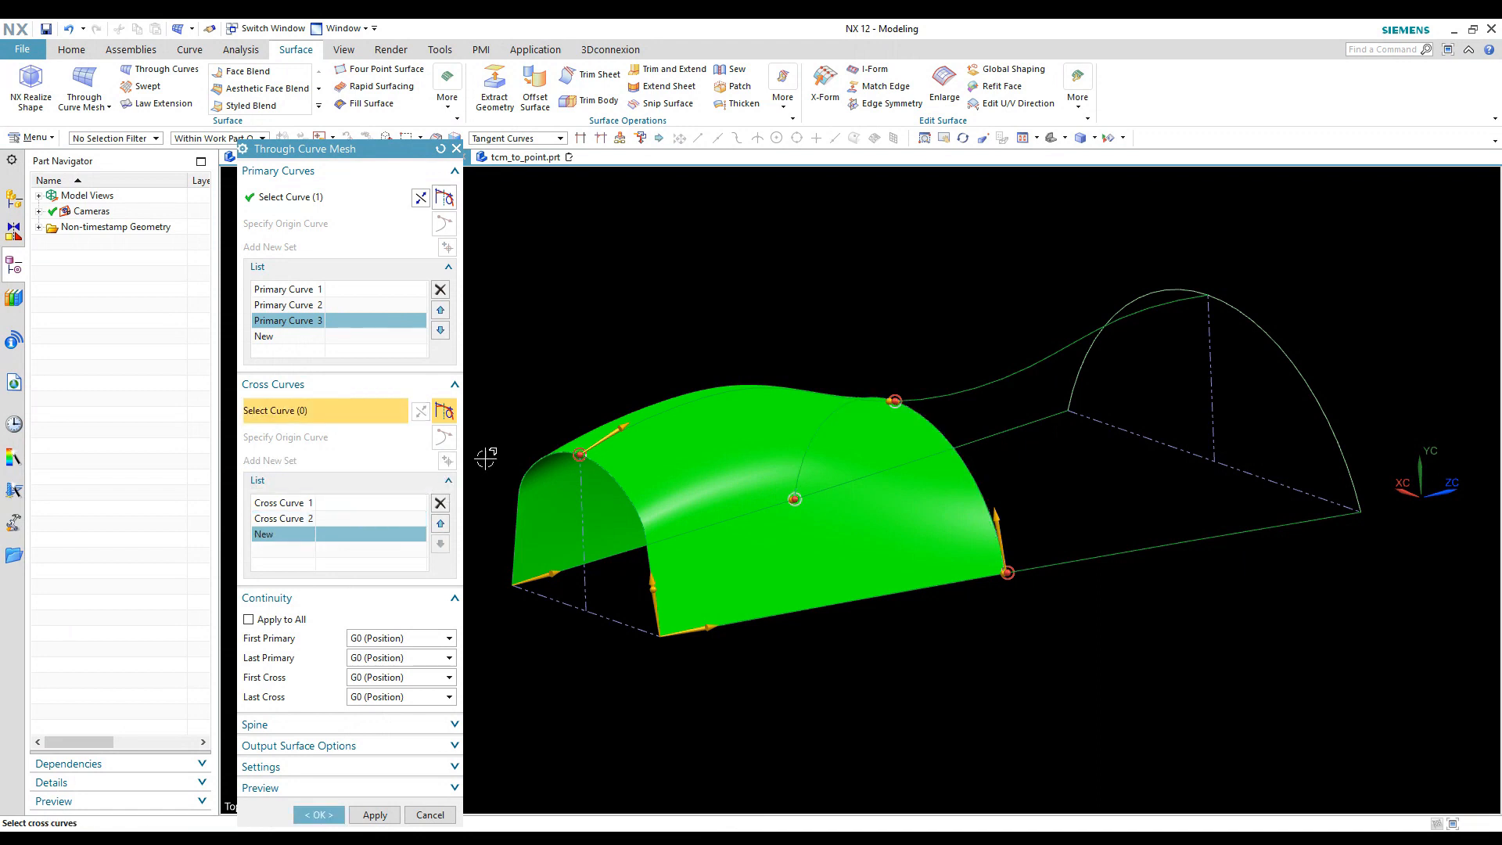
pyautogui.click(1333, 450)
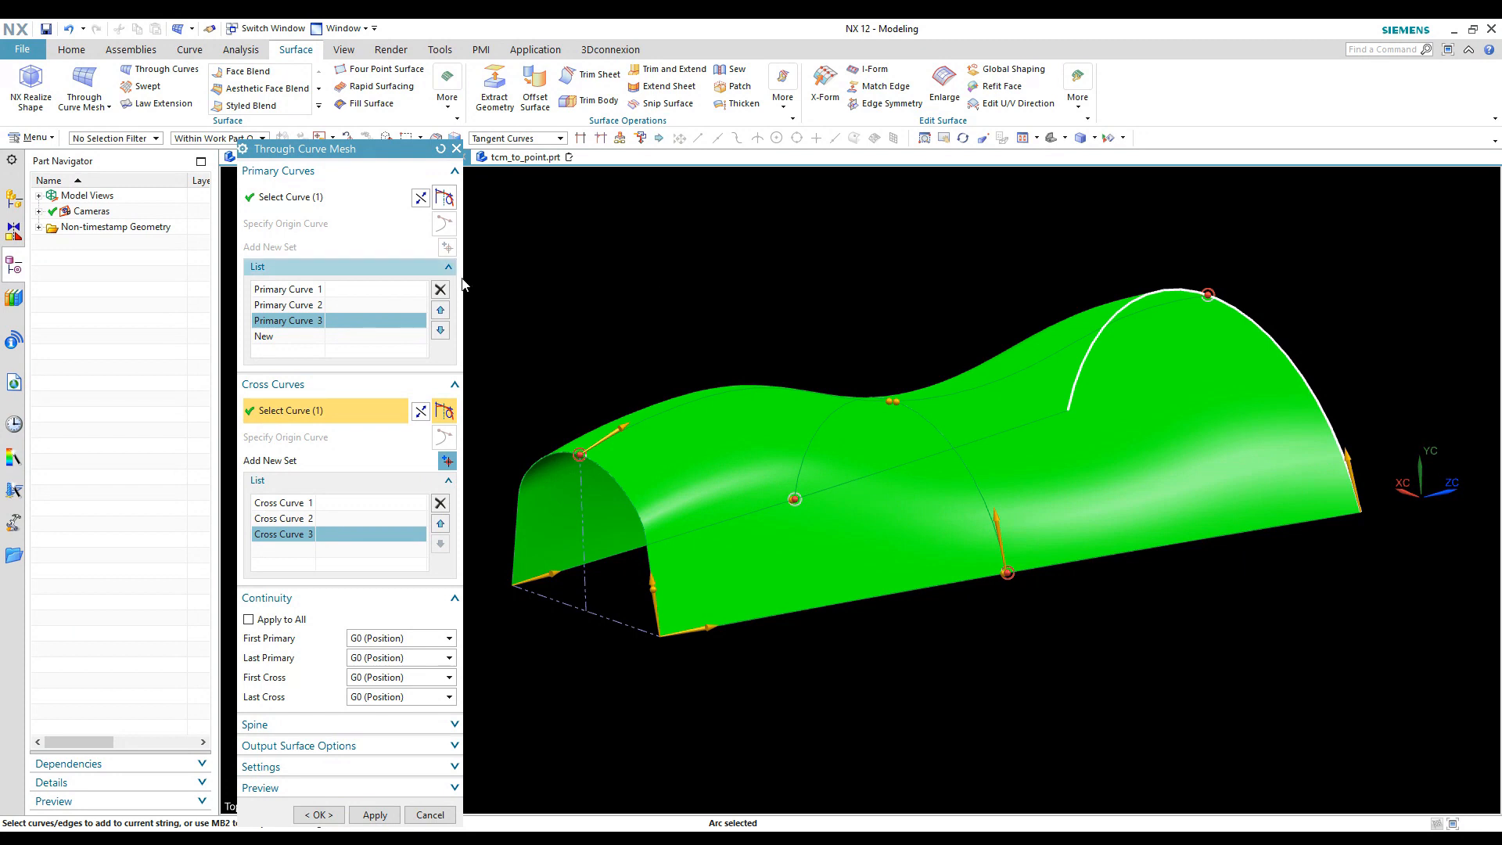
# - Keep First Primary continuity at G0 (Position), check the body type and tolerance settings, and create the curve mesh
pyautogui.moveTo(365, 154); pyautogui.dragTo(379, 101)
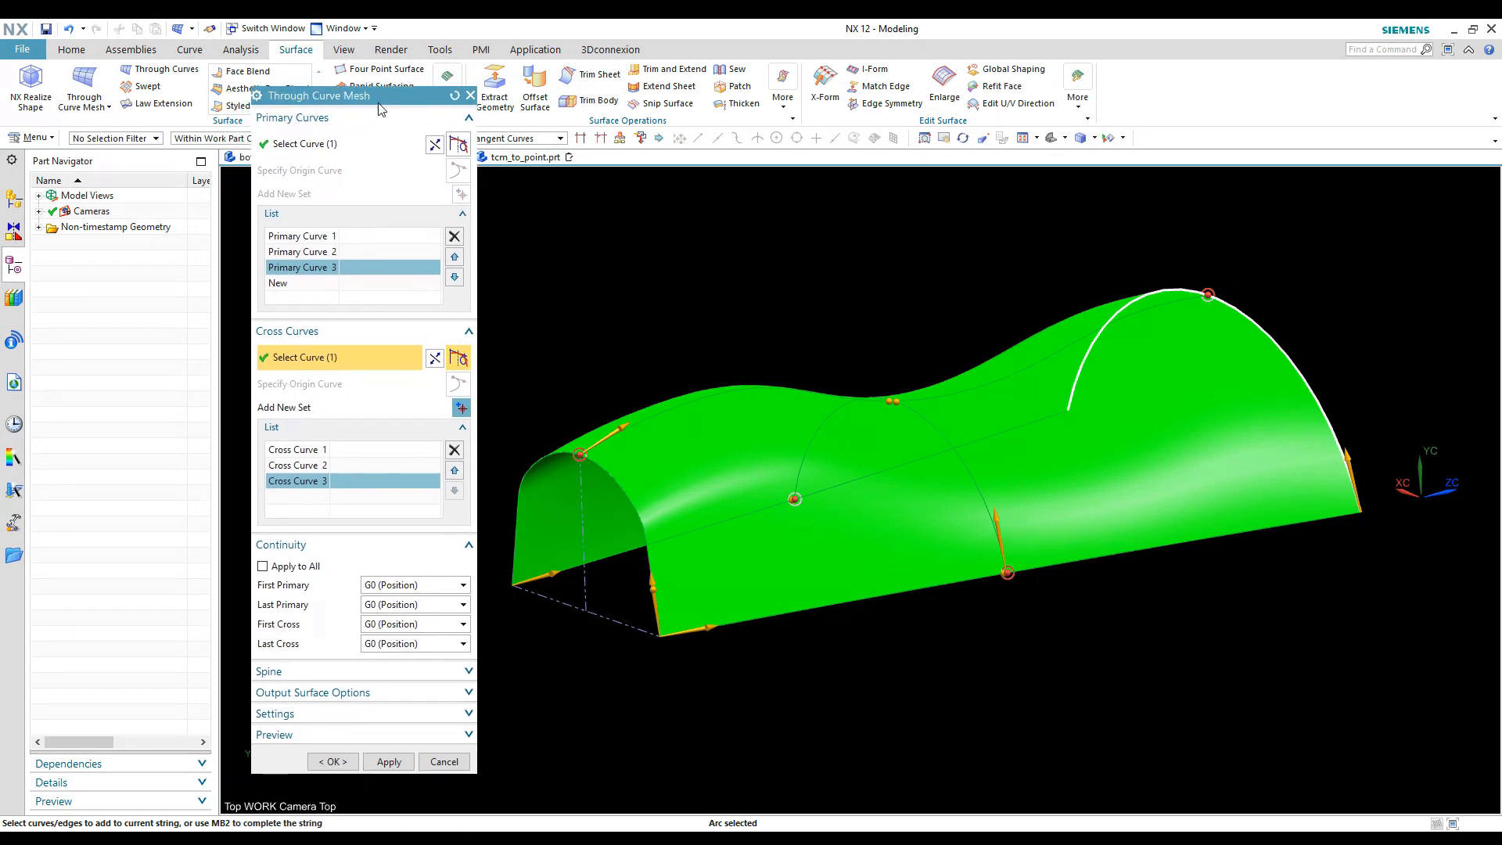
pyautogui.moveTo(738, 299); pyautogui.dragTo(701, 296, button='middle')
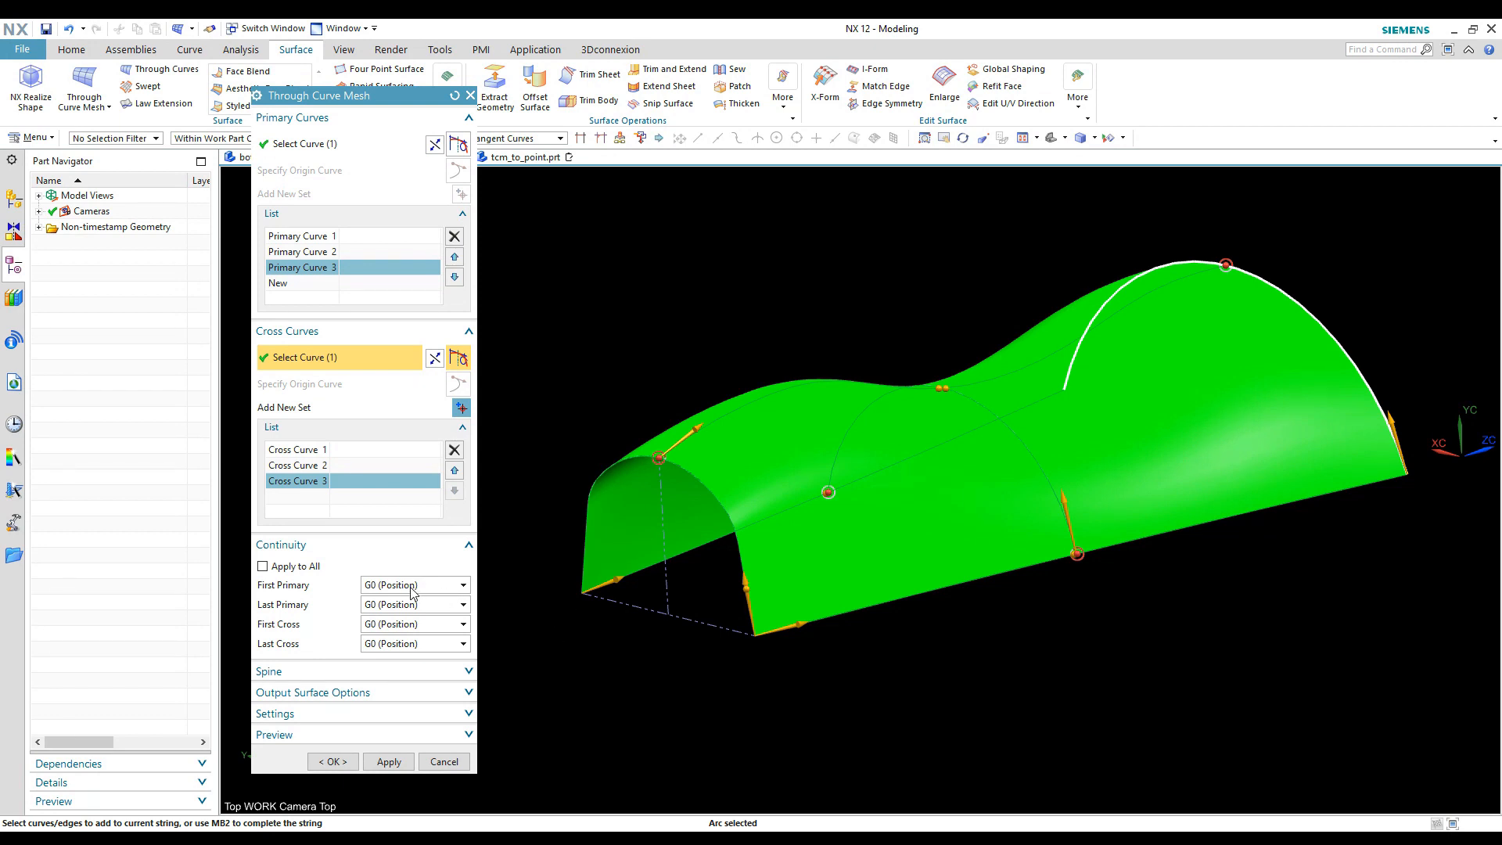
pyautogui.click(464, 587)
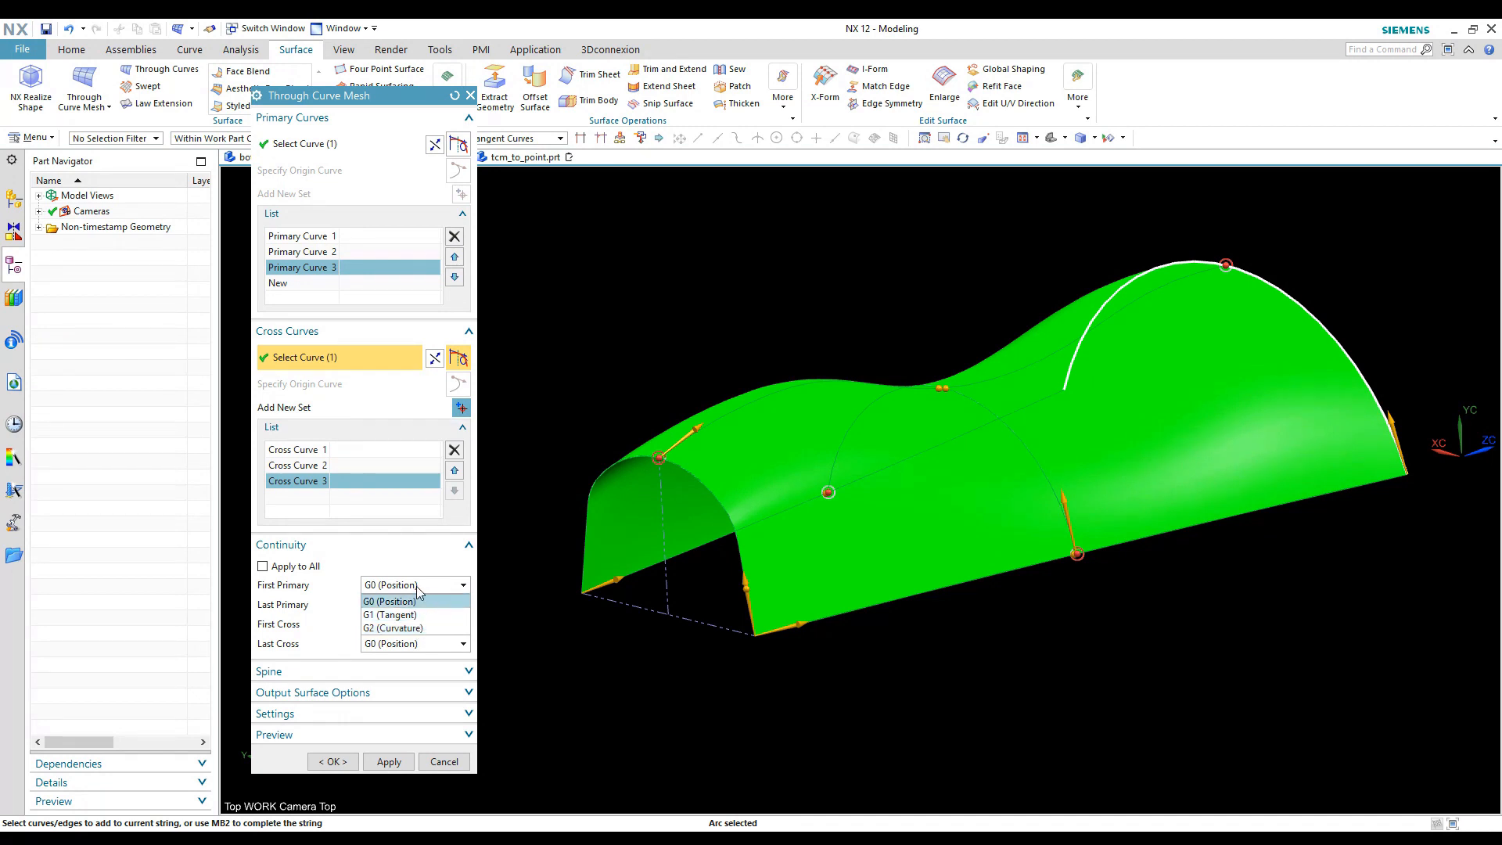
pyautogui.click(420, 601)
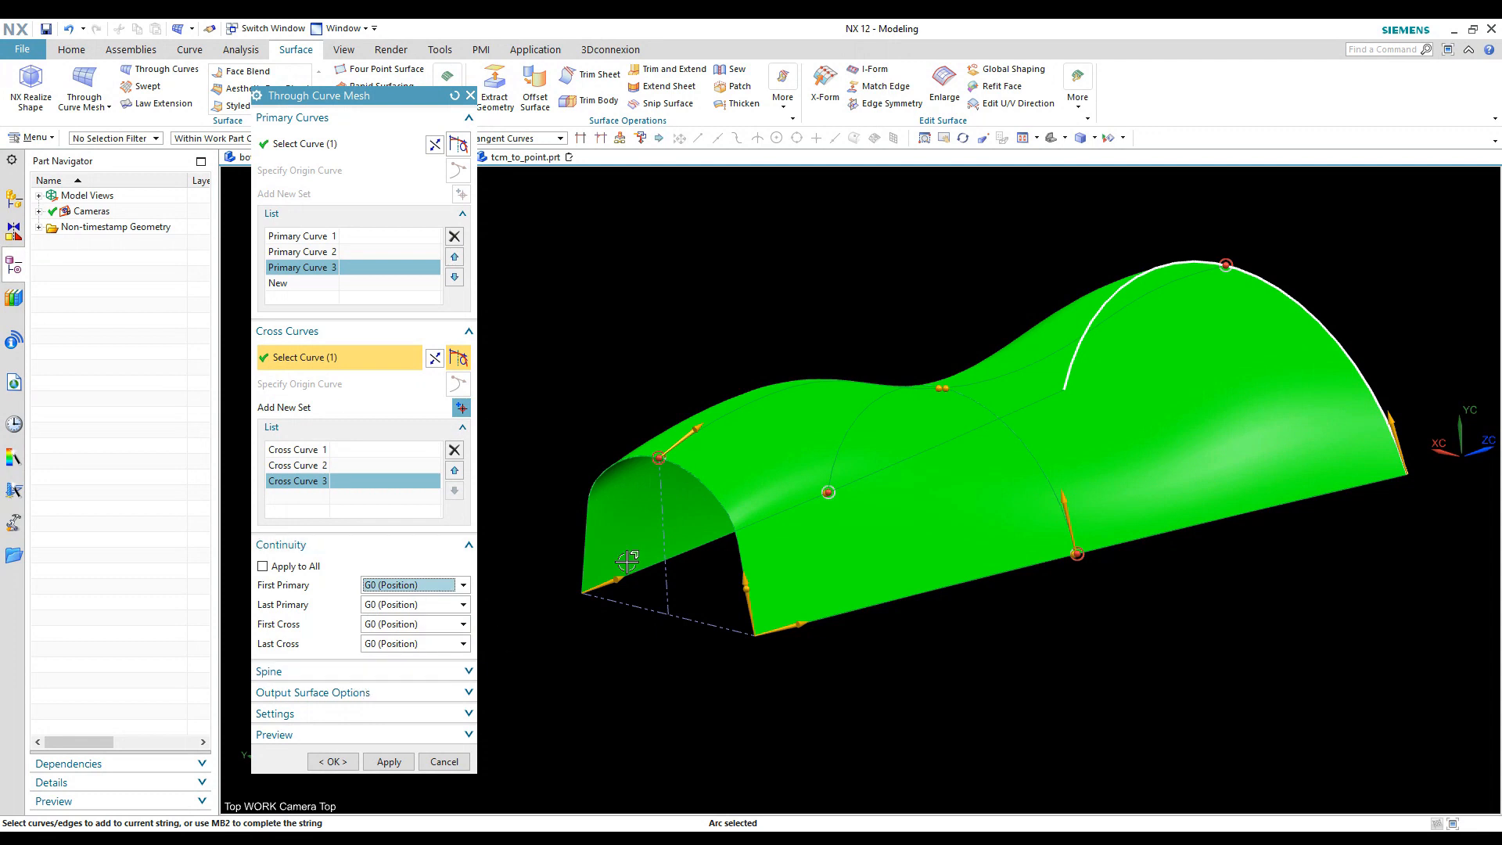
pyautogui.click(469, 714)
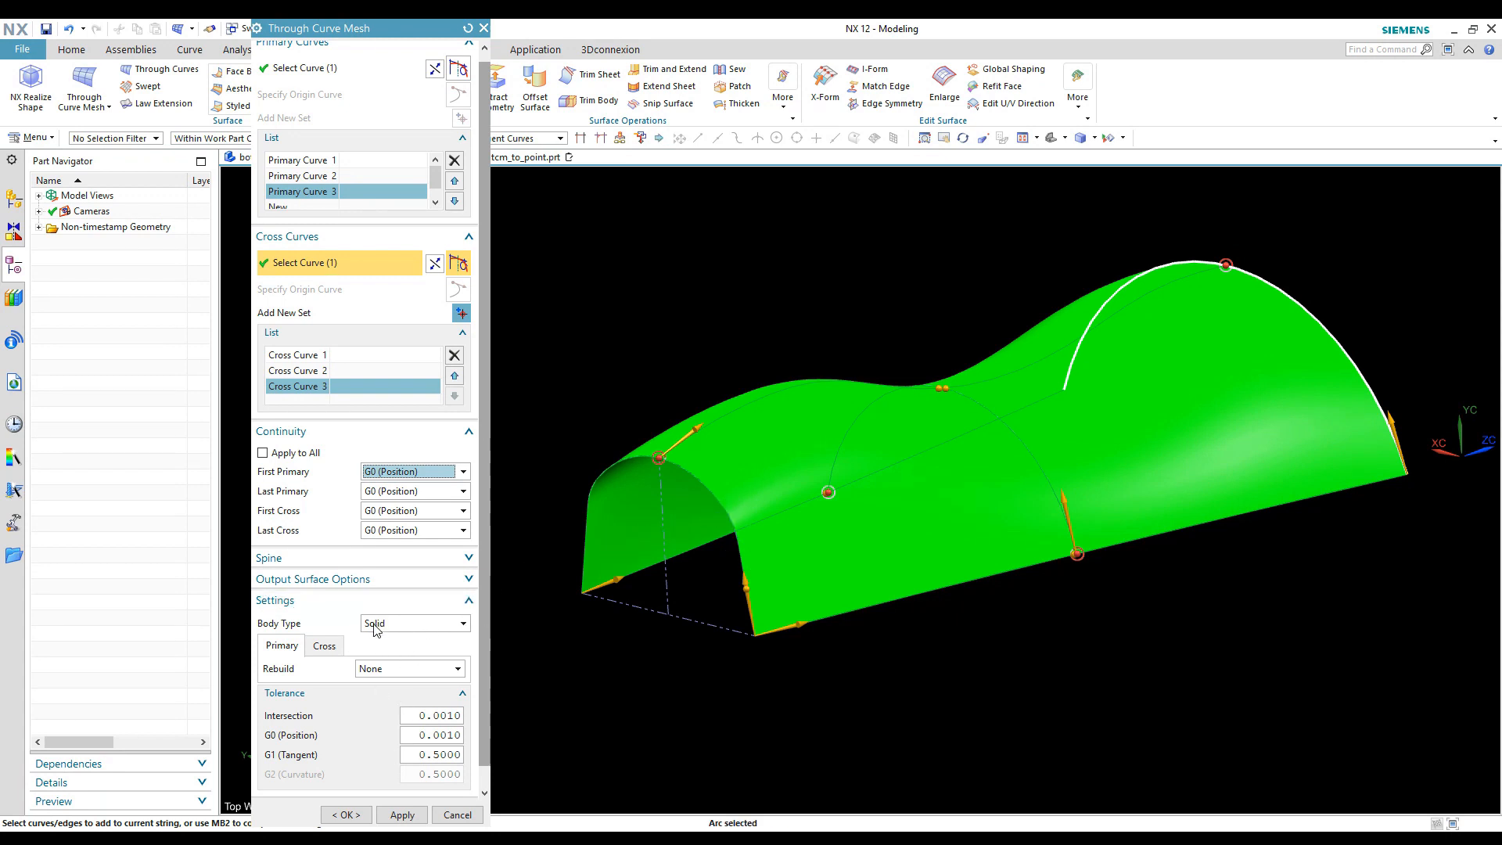
pyautogui.click(469, 600)
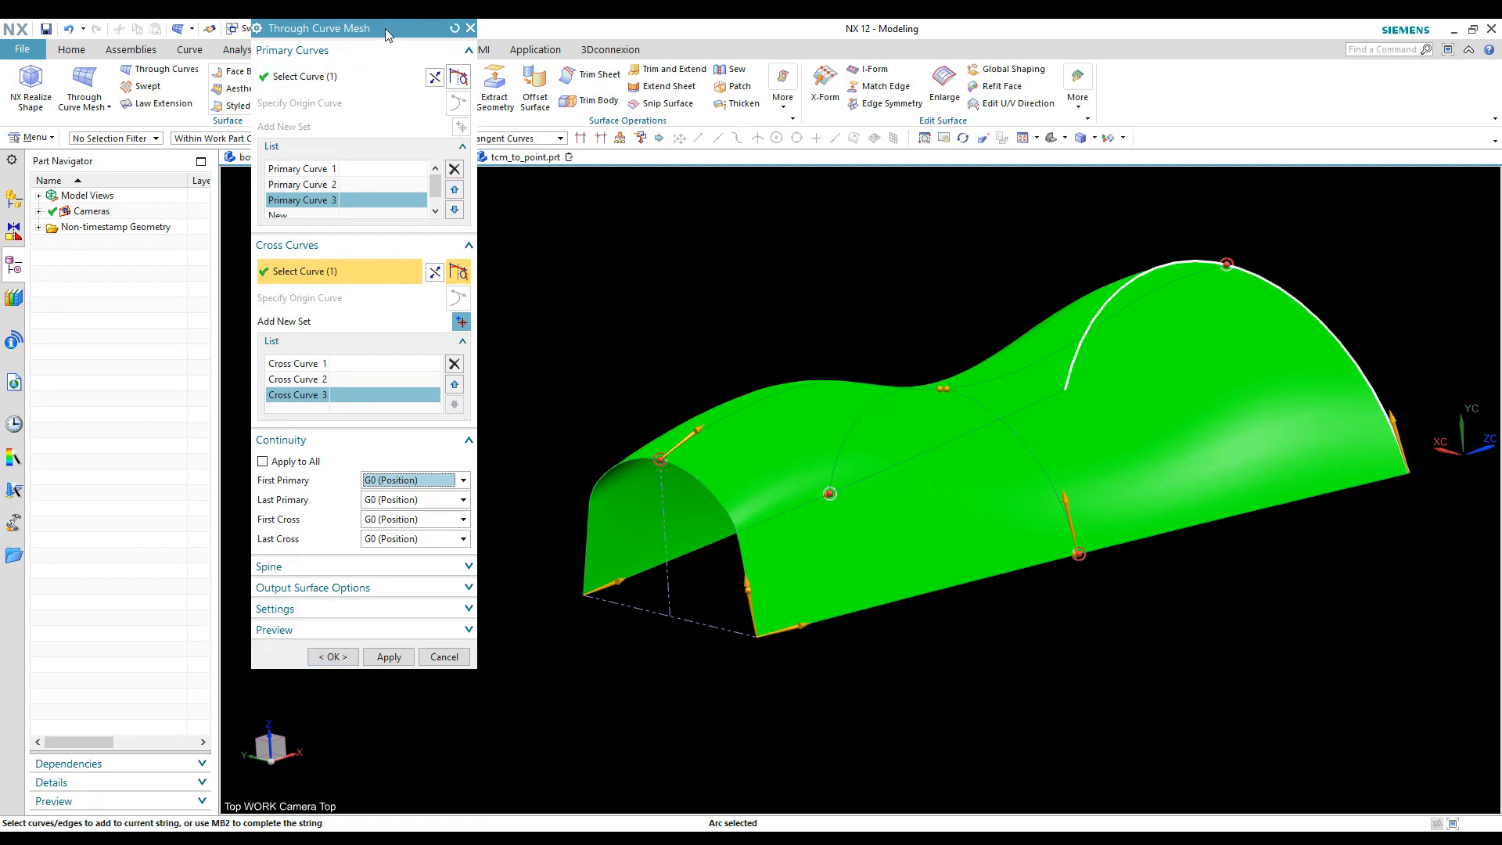
pyautogui.moveTo(385, 28); pyautogui.dragTo(383, 120)
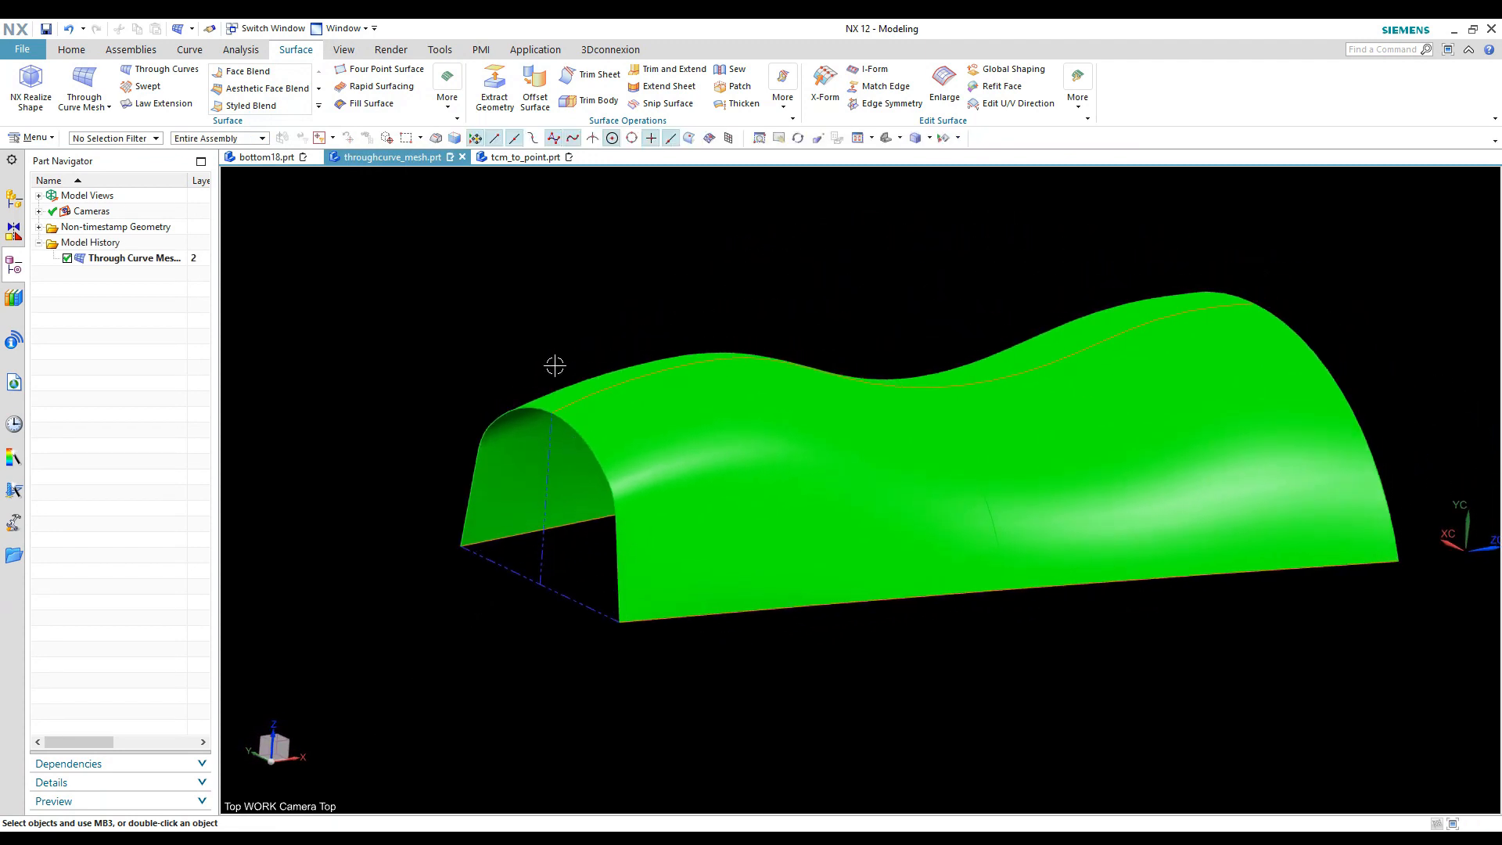
# - Switch to the tcm_to_point part, start a Through Curve Mesh and show its body type and tolerance settings
pyautogui.click(518, 158)
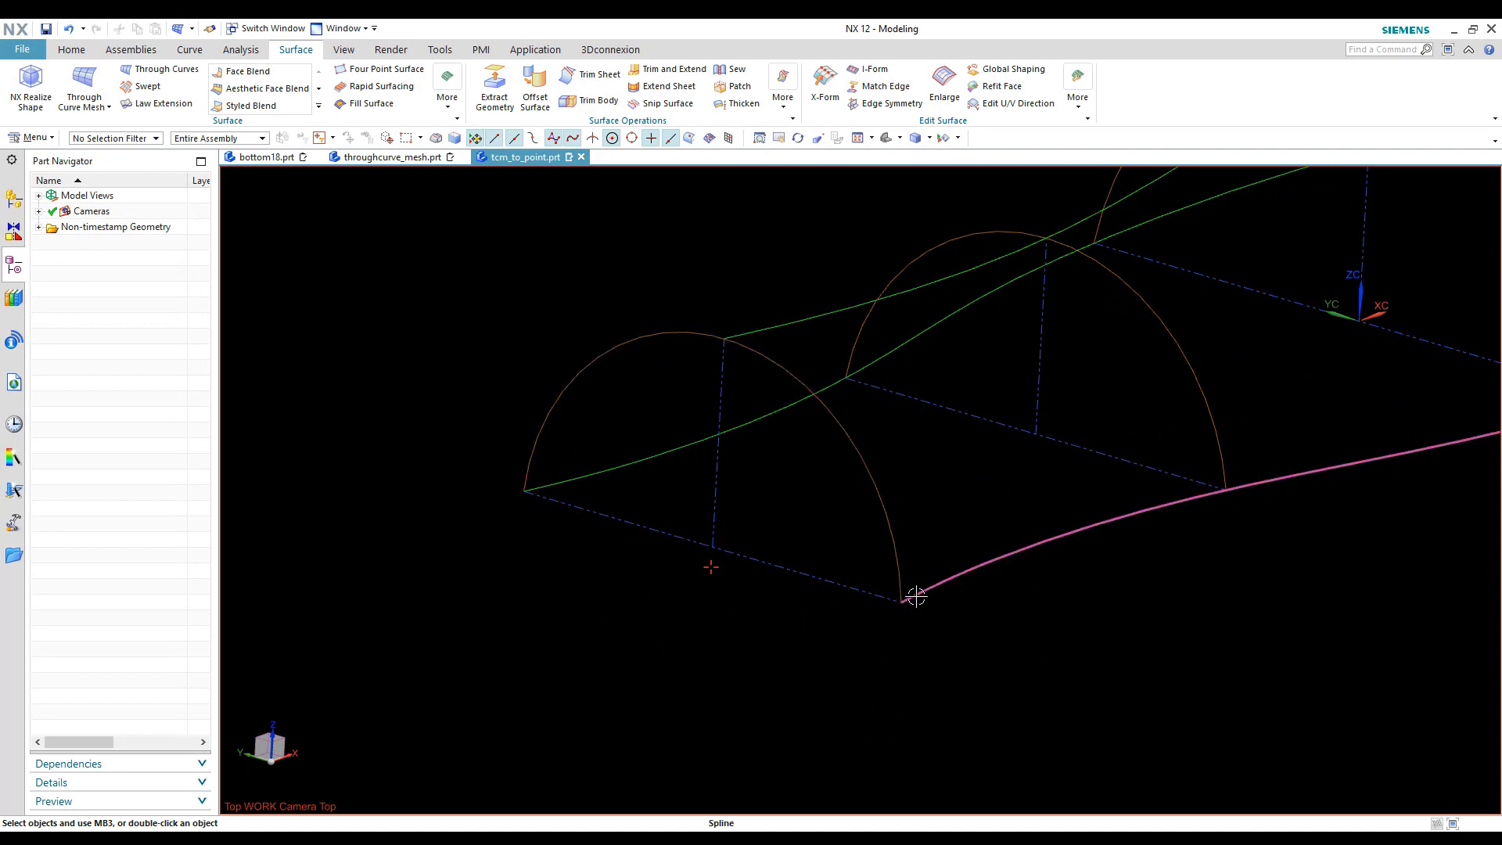
pyautogui.scroll(2, 910, 596)
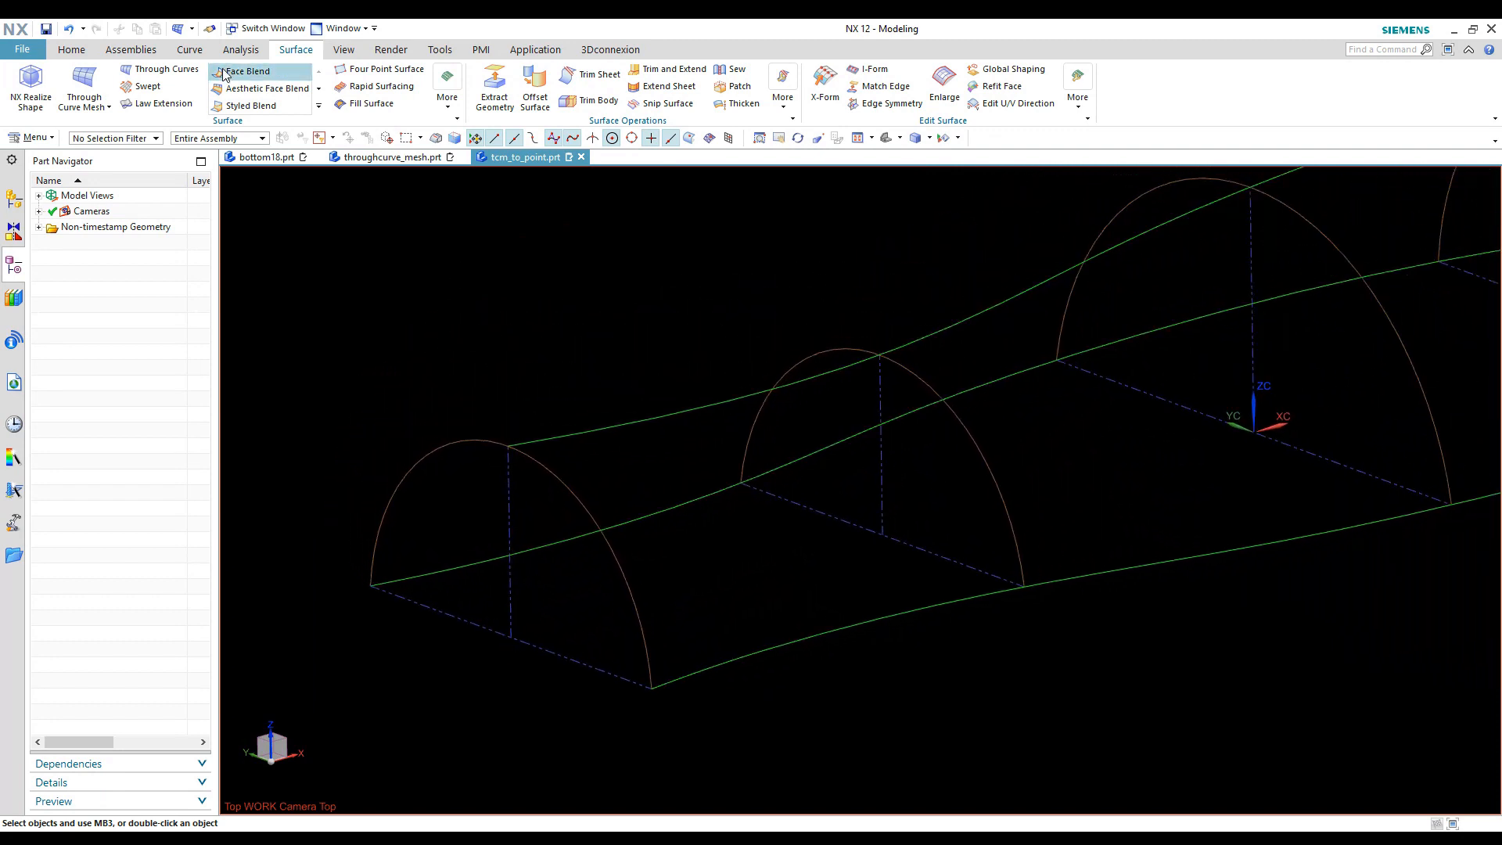
pyautogui.click(84, 82)
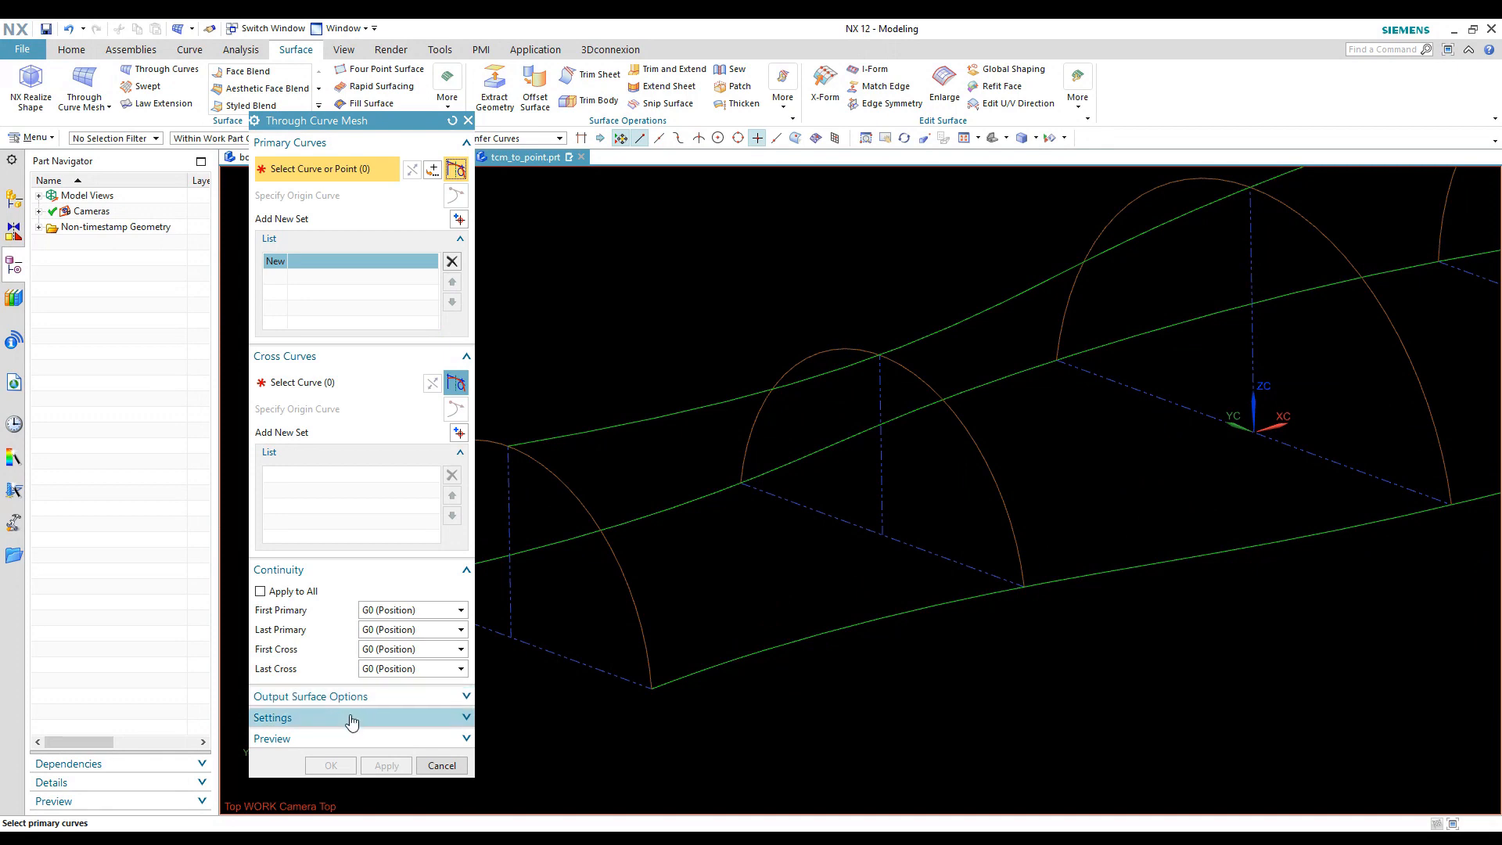
pyautogui.click(381, 717)
pyautogui.scroll(-1, 482, 396)
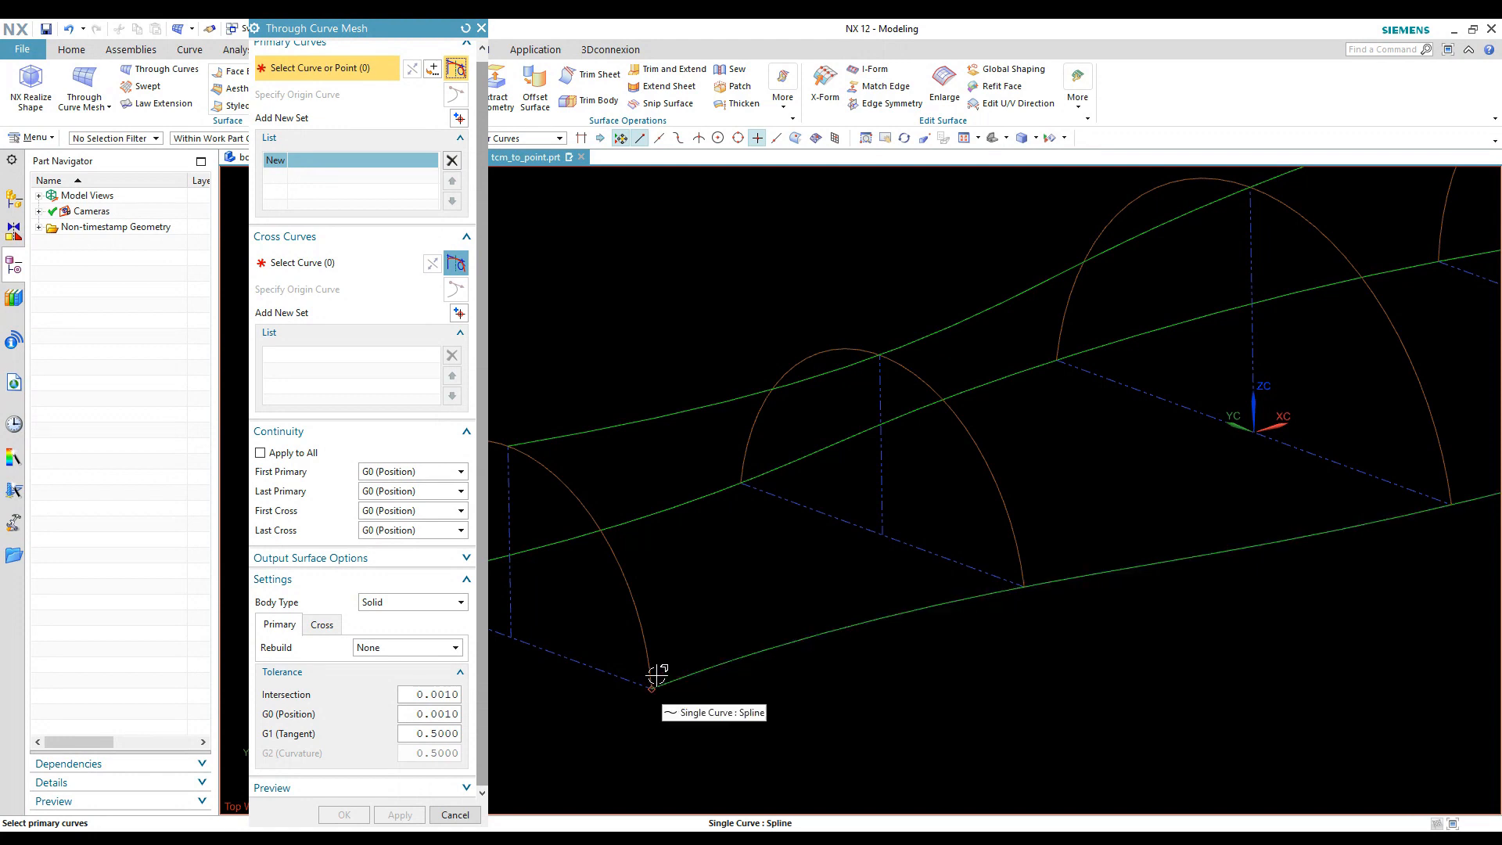
# - Examine the corner where the first arch meets the near rail and the overall curve network with its closed end
pyautogui.scroll(3, 650, 695)
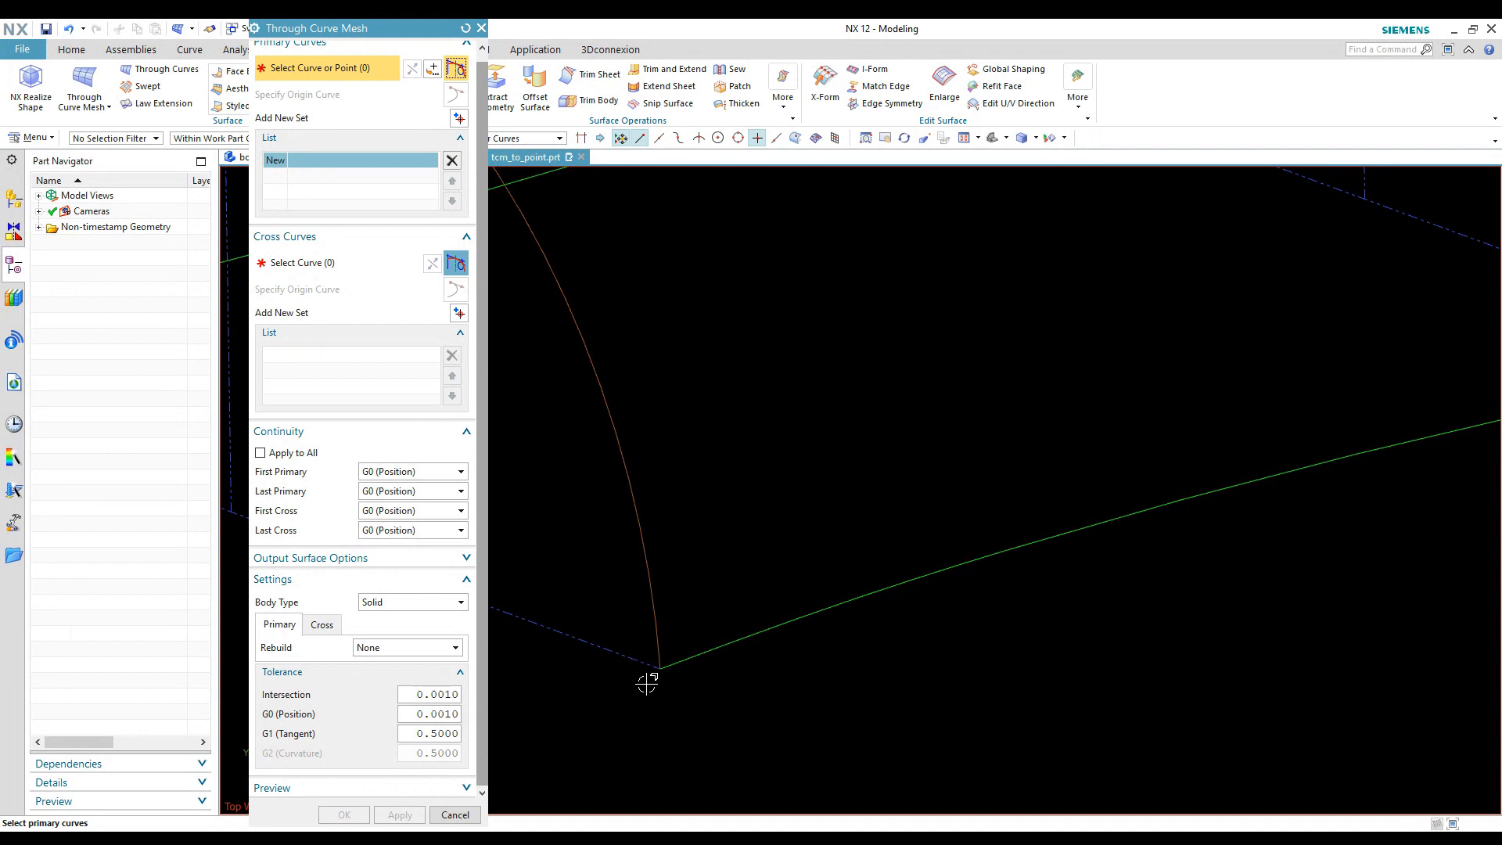
pyautogui.scroll(-4, 626, 642)
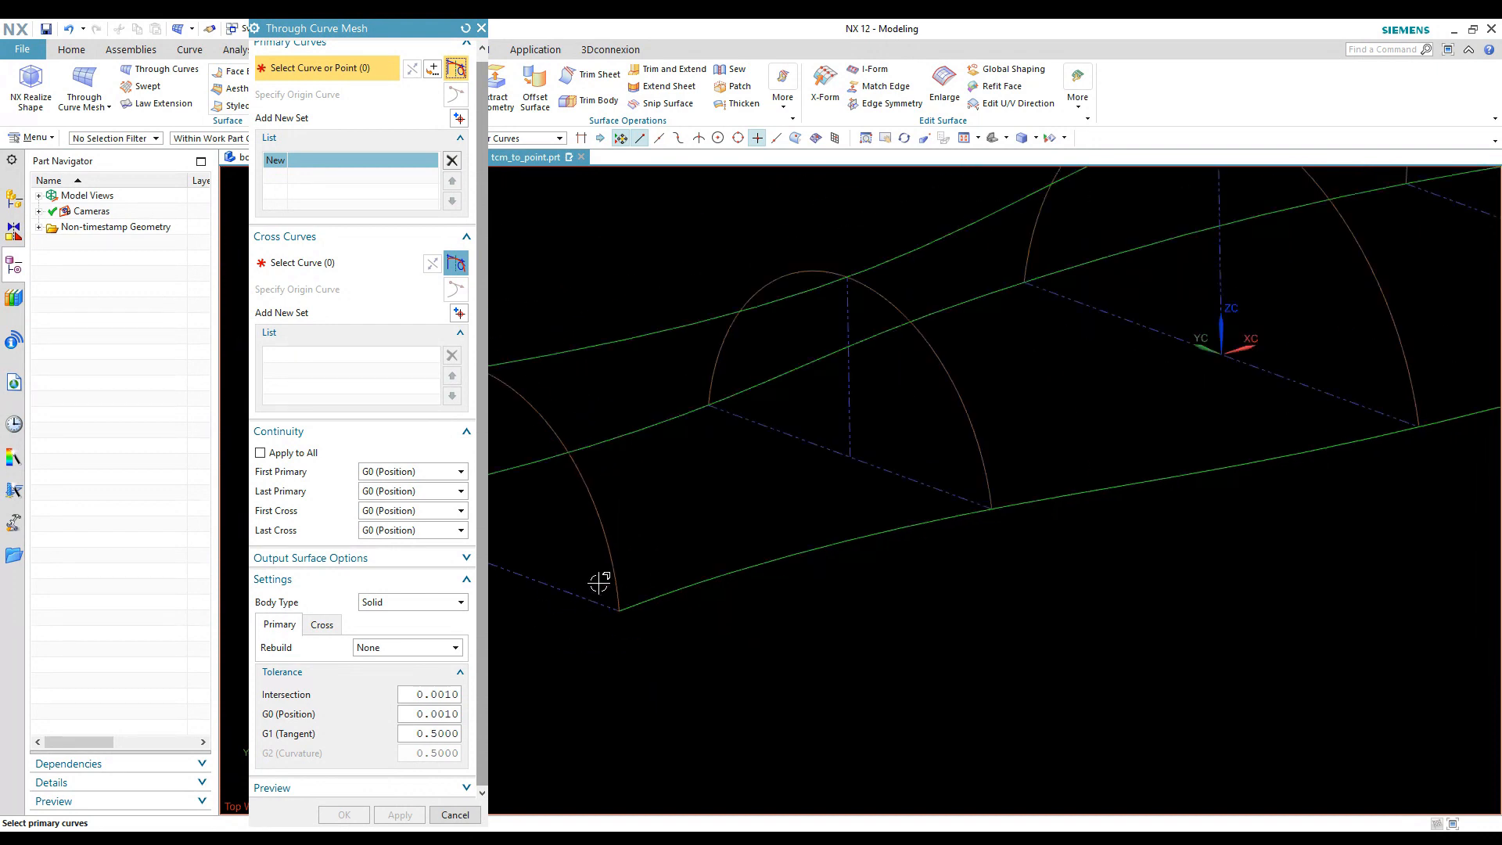
pyautogui.scroll(2, 704, 579)
pyautogui.scroll(-2, 724, 595)
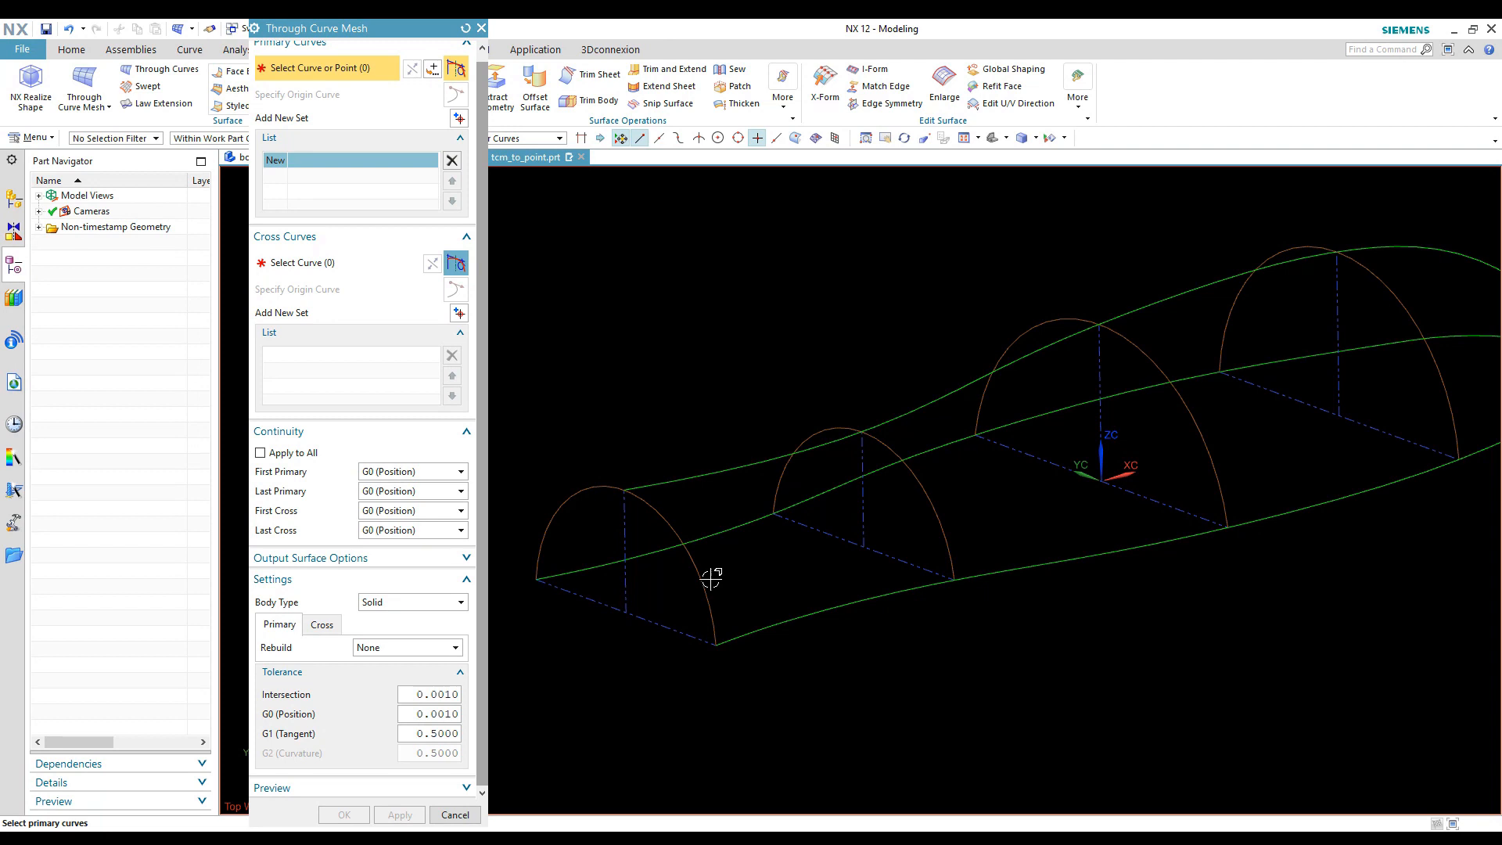
pyautogui.keyDown('shift'); pyautogui.moveTo(786, 552); pyautogui.dragTo(737, 585, button='middle'); pyautogui.keyUp('shift')
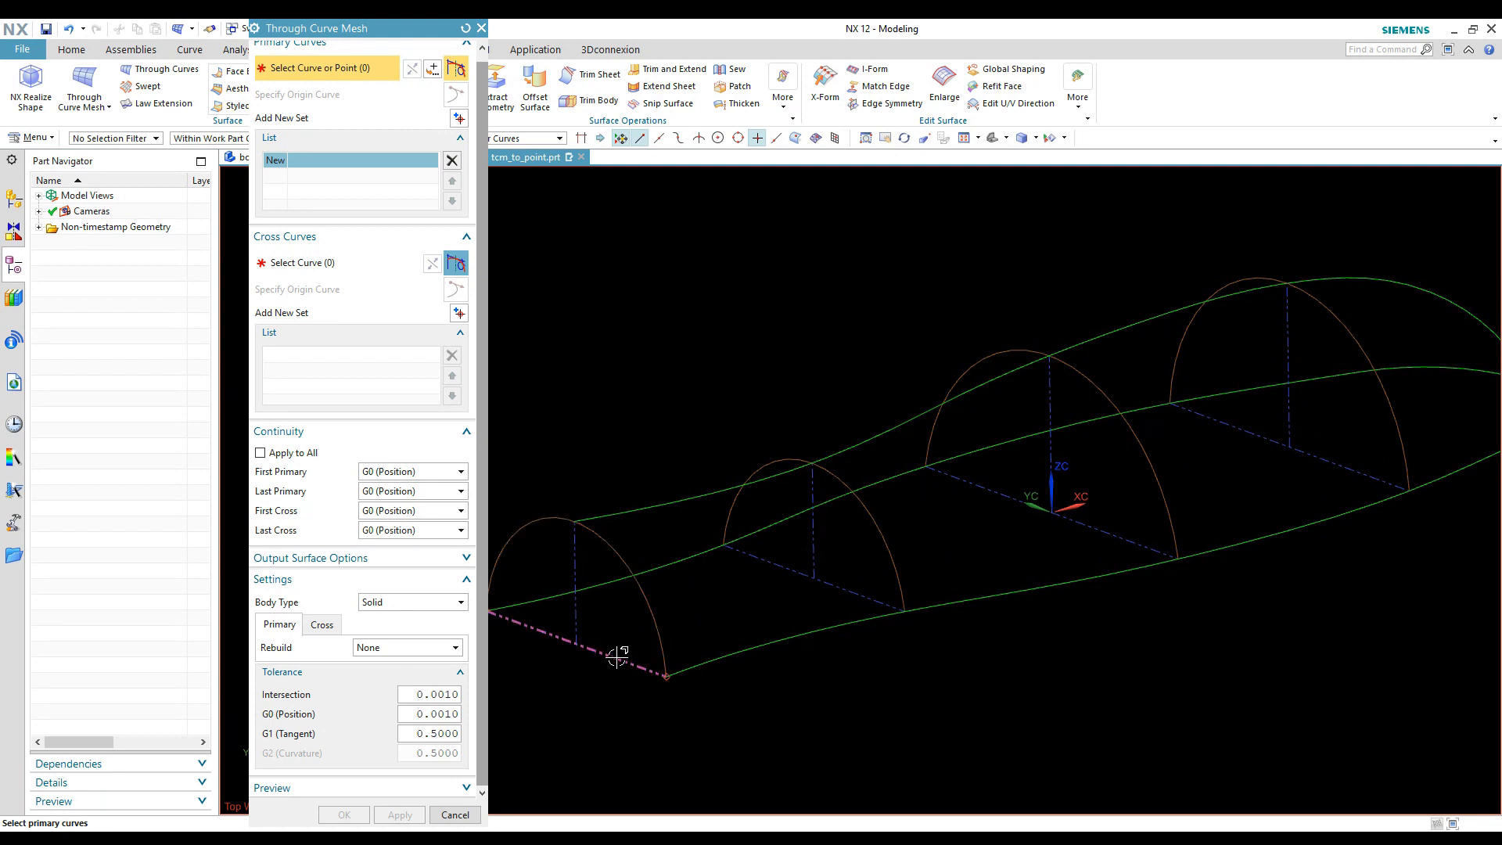
pyautogui.scroll(-2, 596, 703)
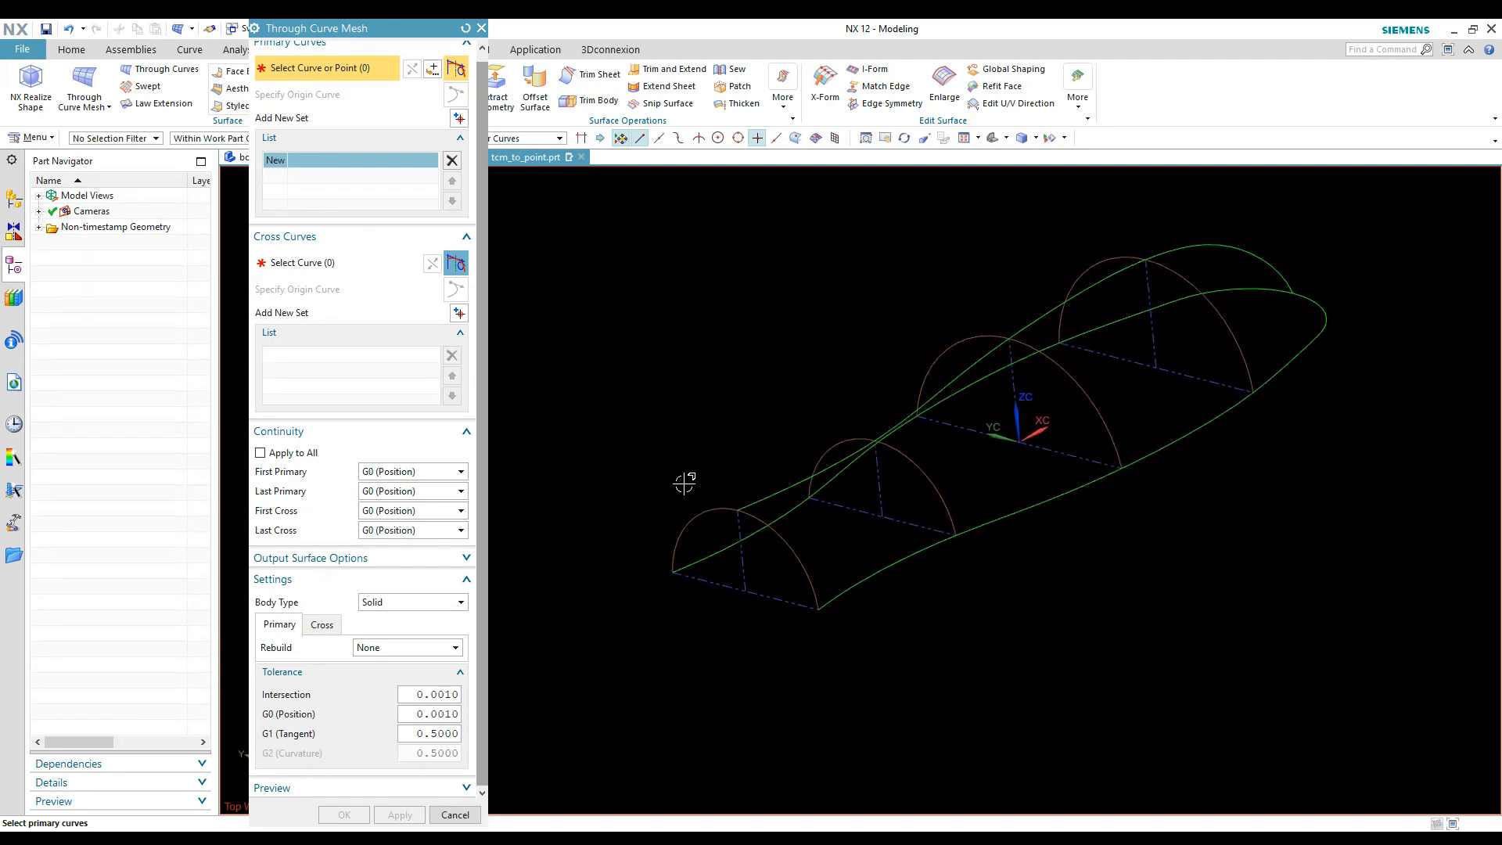
# - Cancel the empty curve mesh command and hide the finished mesh surface in the throughcurve_mesh part, leaving its curves for comparison
pyautogui.moveTo(829, 410); pyautogui.dragTo(720, 406, button='middle')
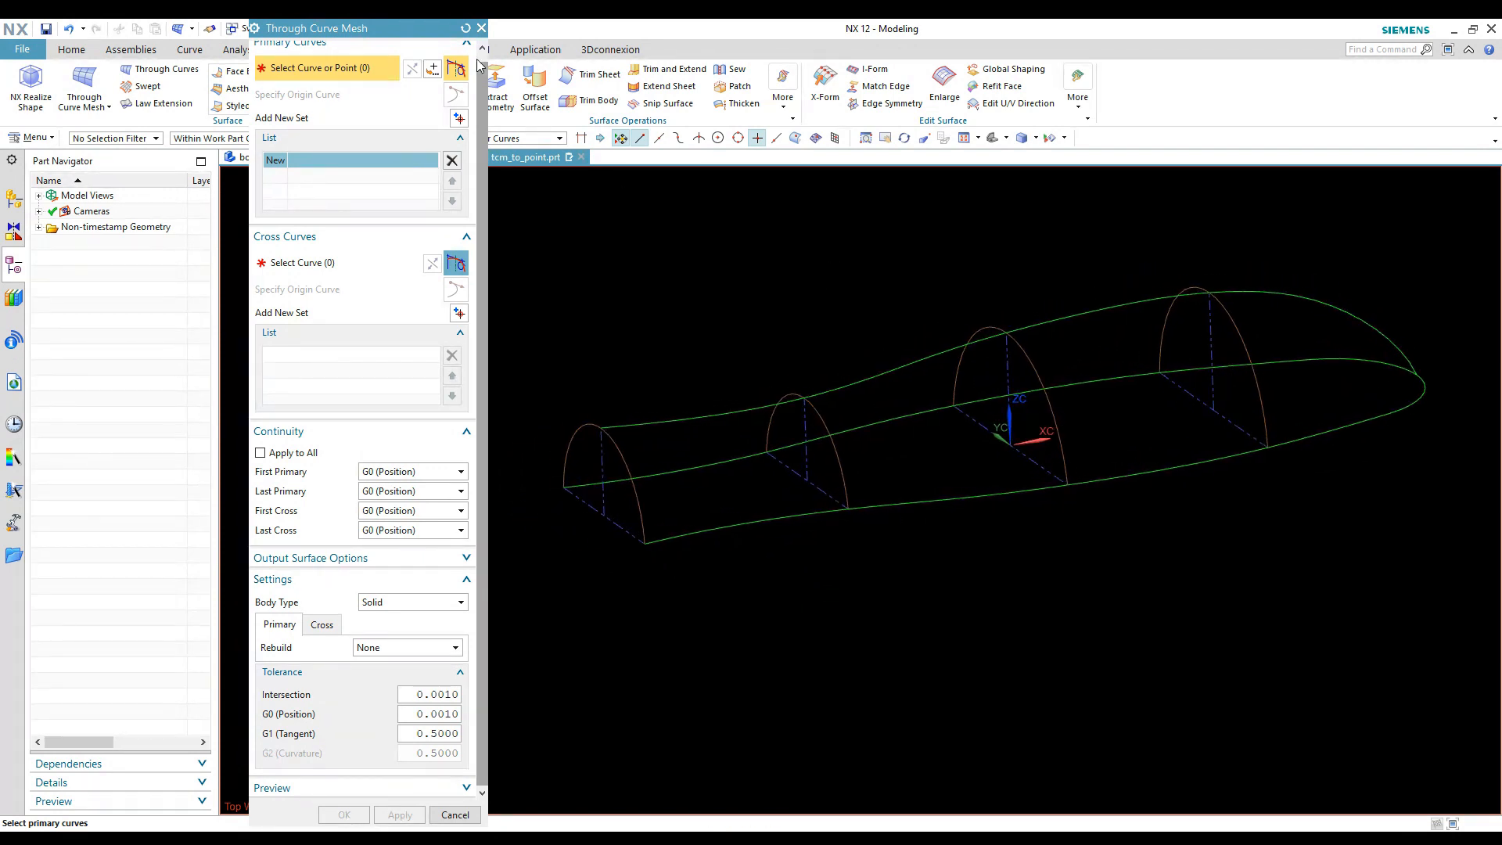
pyautogui.click(481, 28)
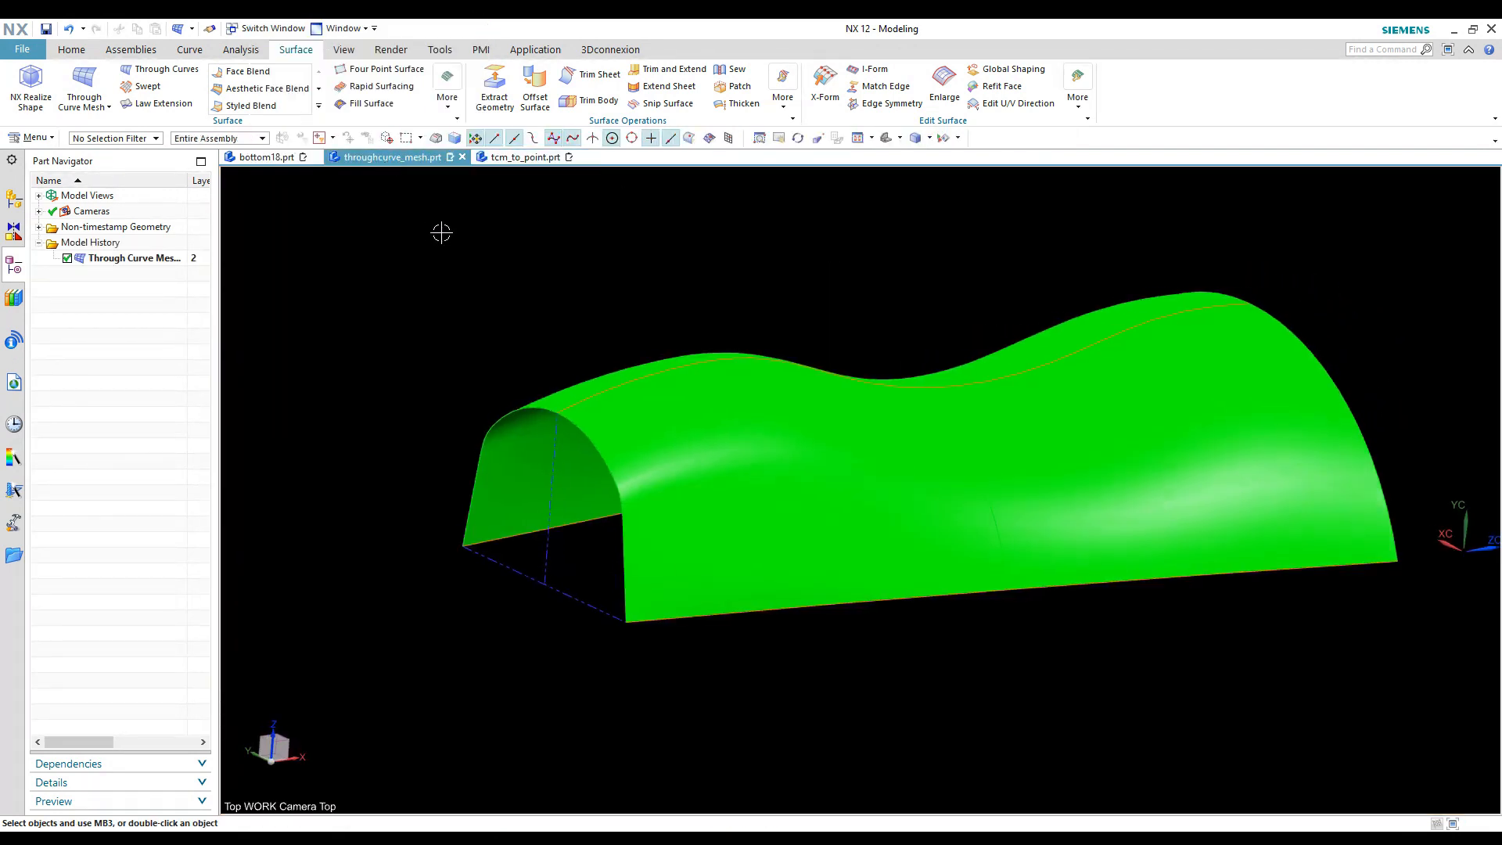
pyautogui.click(686, 396)
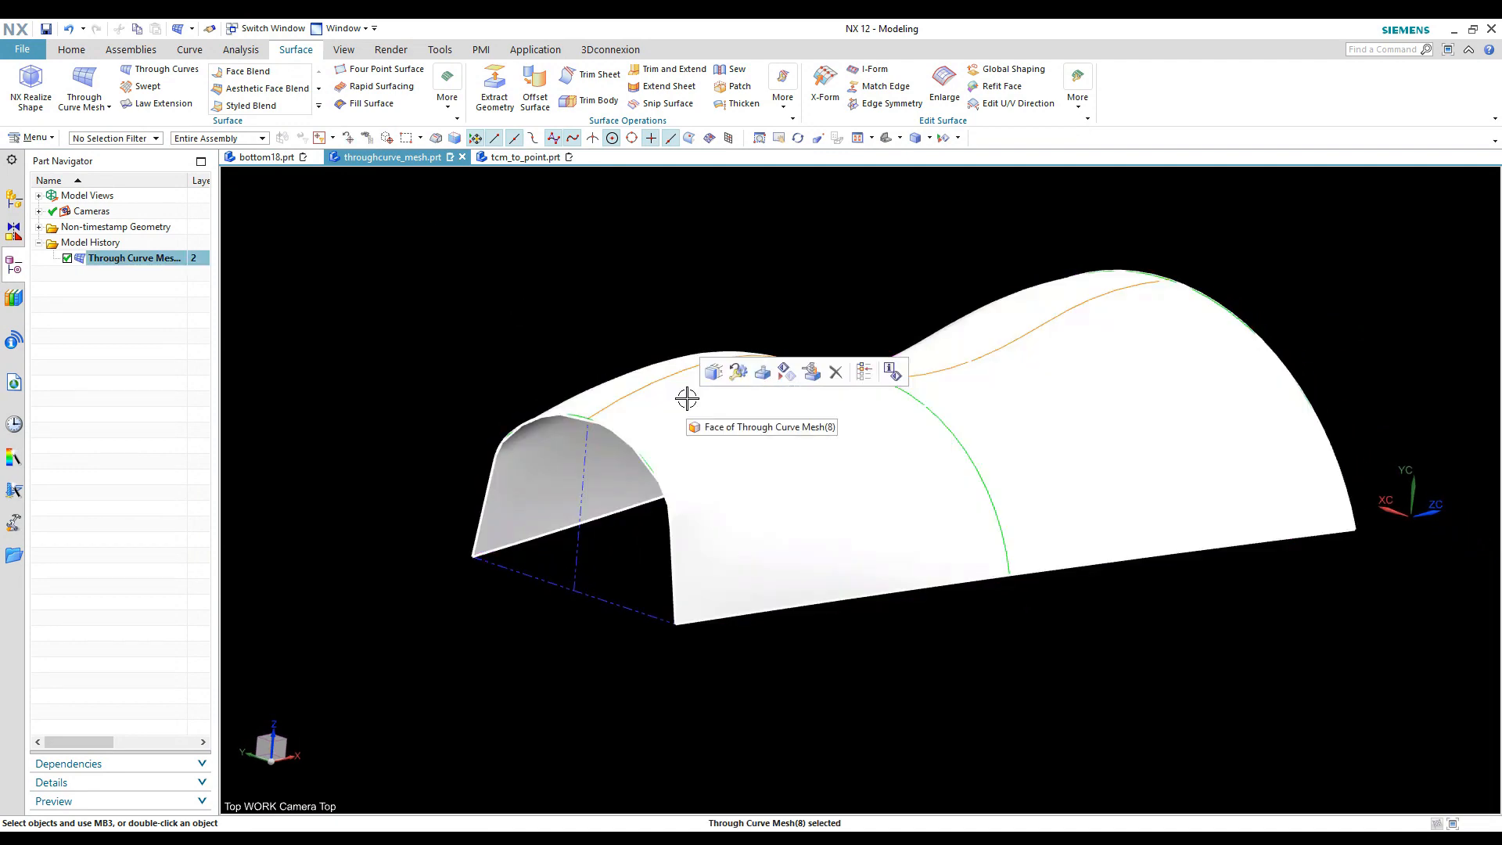
pyautogui.hotkey('ctrl', 'b')
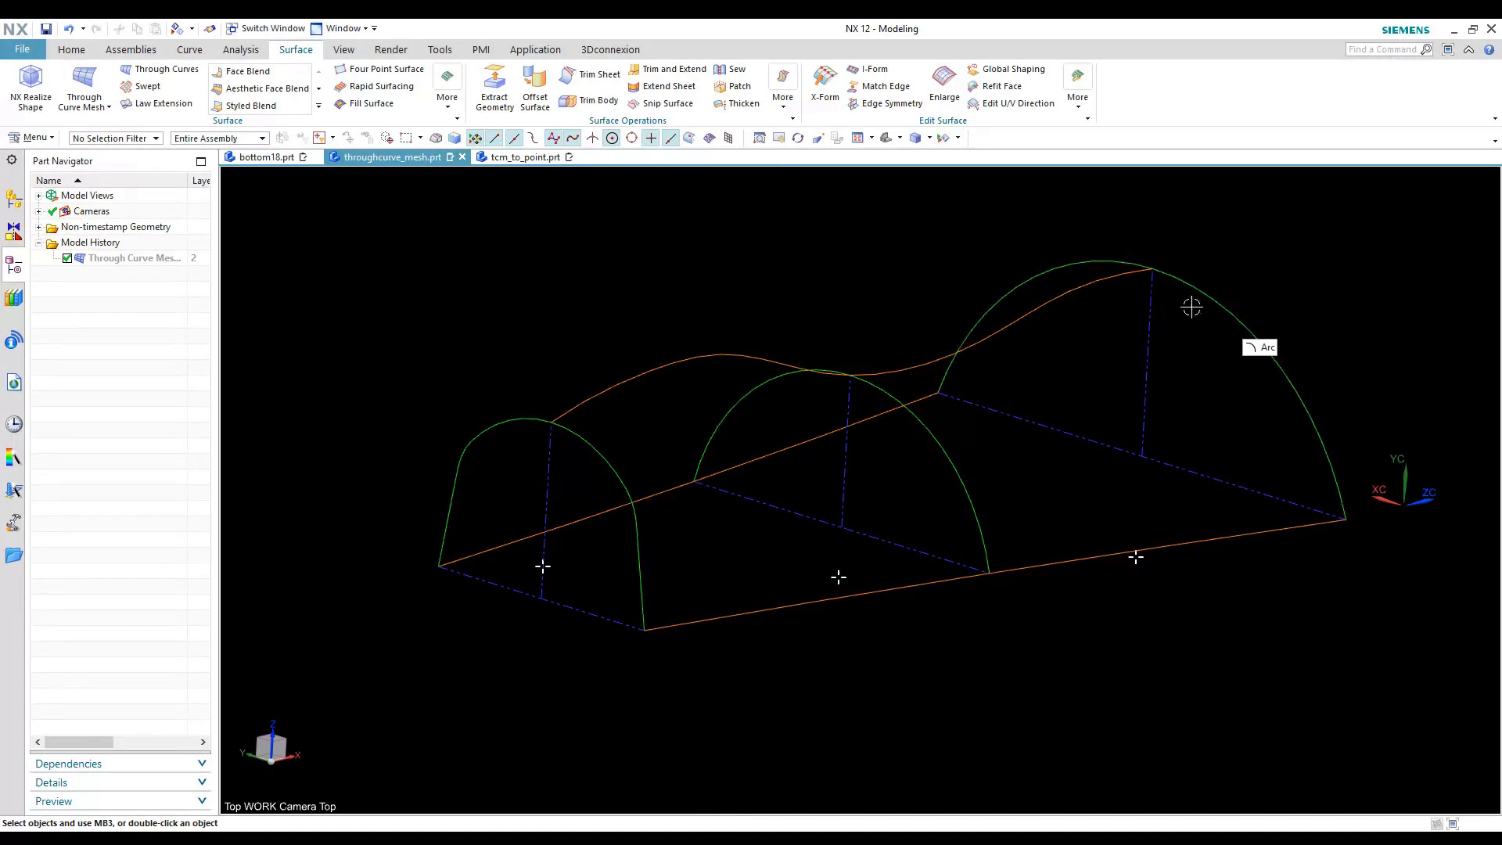
# - In the tcm_to_point part, start a Through Curve Mesh and add the first two arches from the open end as separate primary curves
pyautogui.click(505, 159)
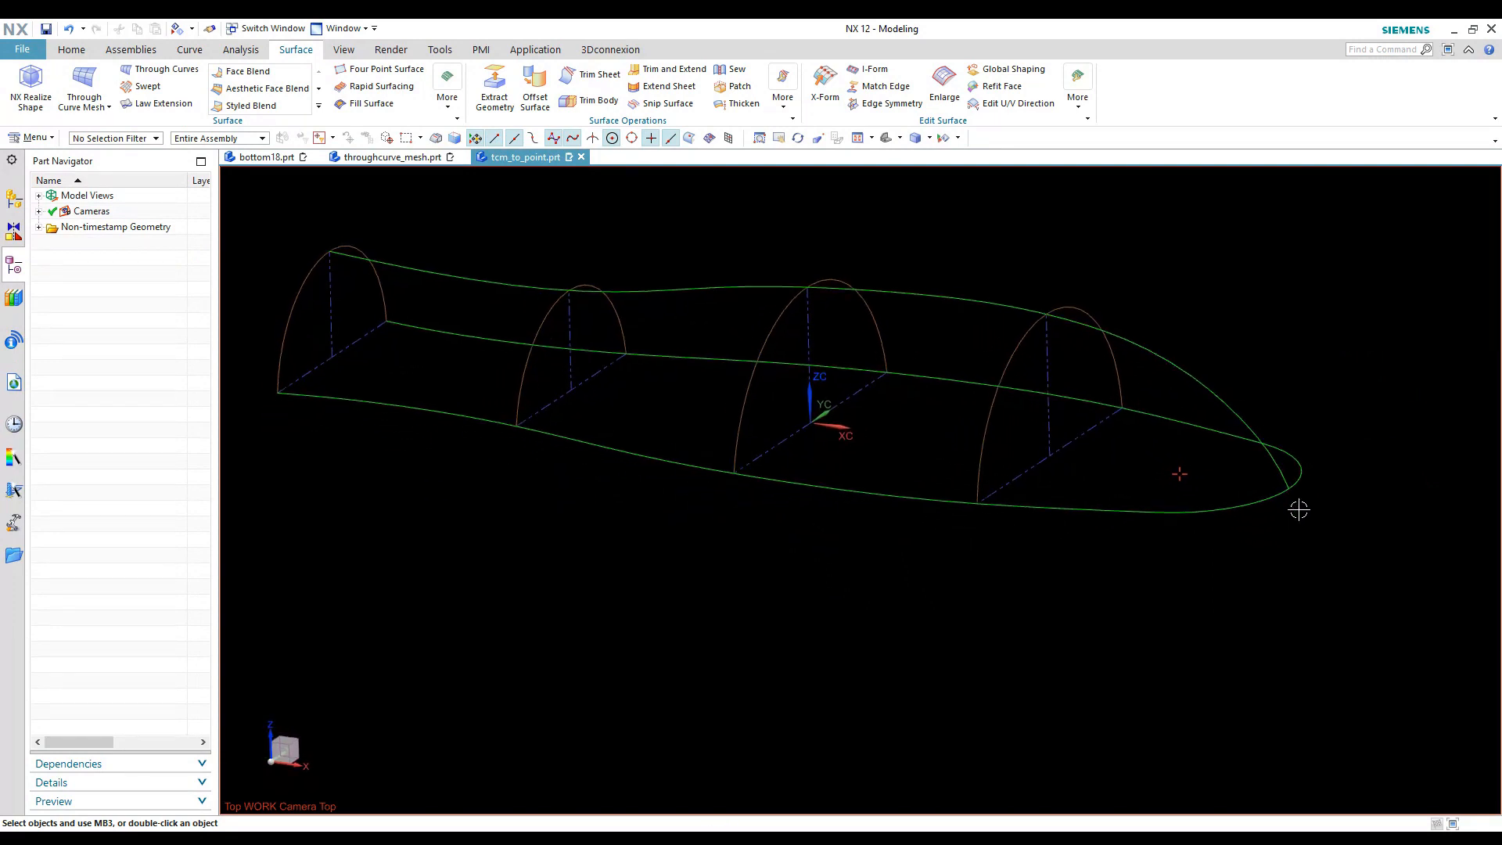
pyautogui.click(98, 98)
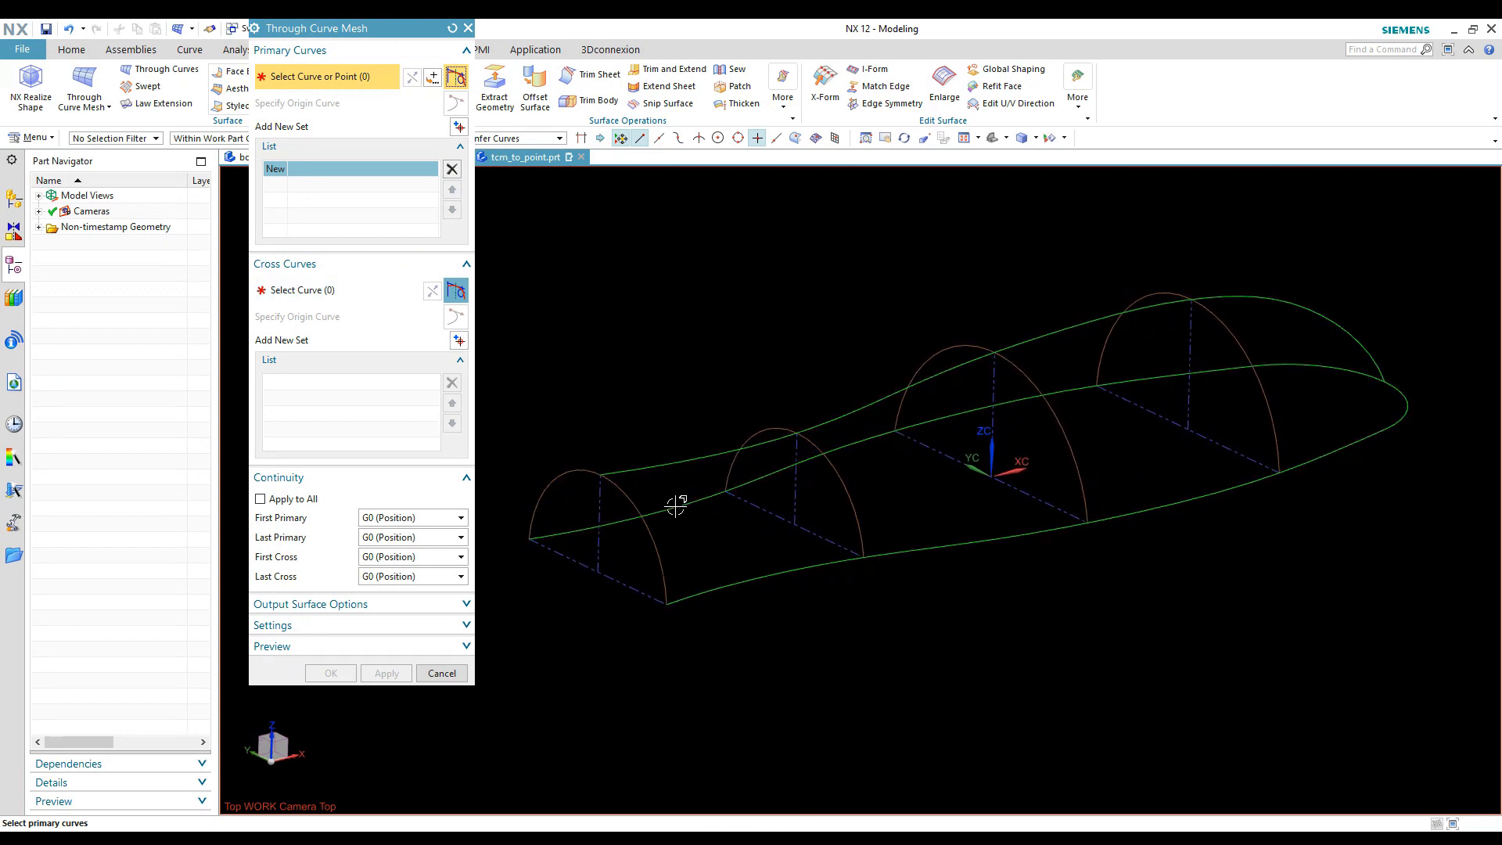
pyautogui.click(656, 565)
pyautogui.middleClick(627, 388)
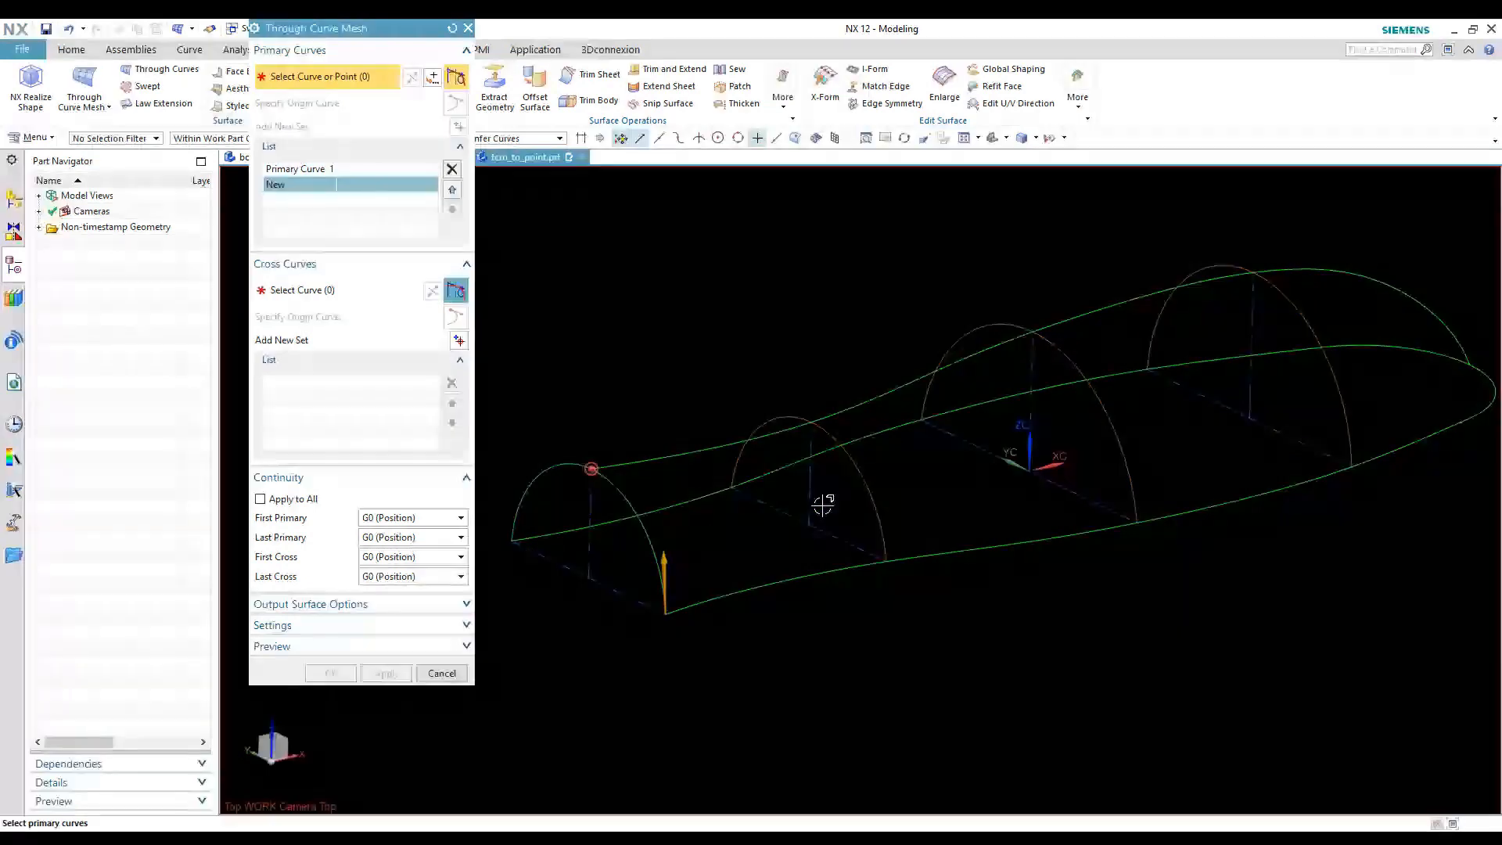
pyautogui.click(875, 530)
pyautogui.middleClick(977, 505)
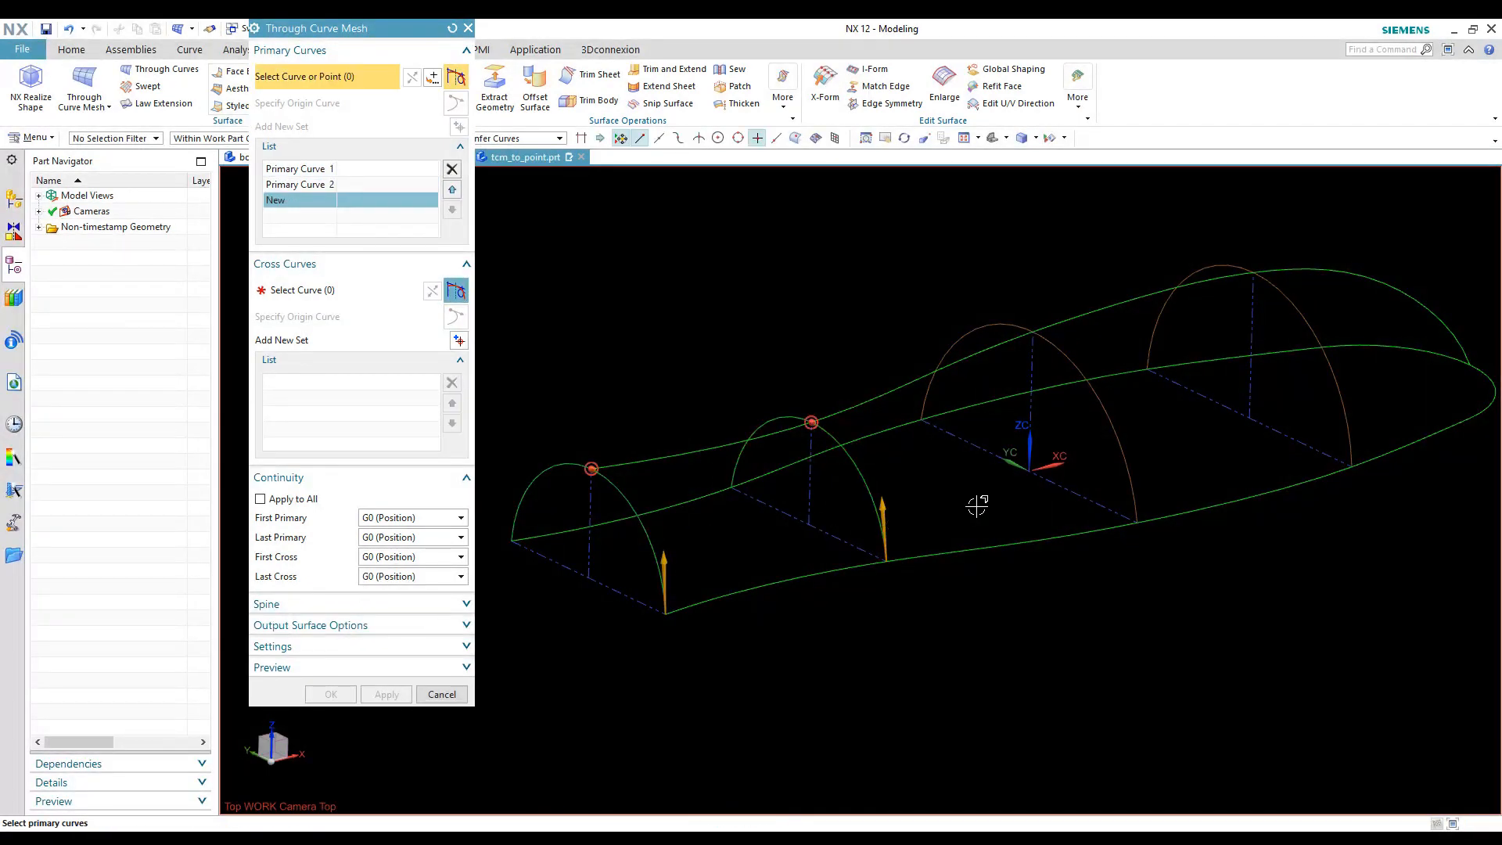
# - Add the third and fourth arches as separate primary curves, plus the top spline's start point at the closed tip as the fifth
pyautogui.click(1149, 497)
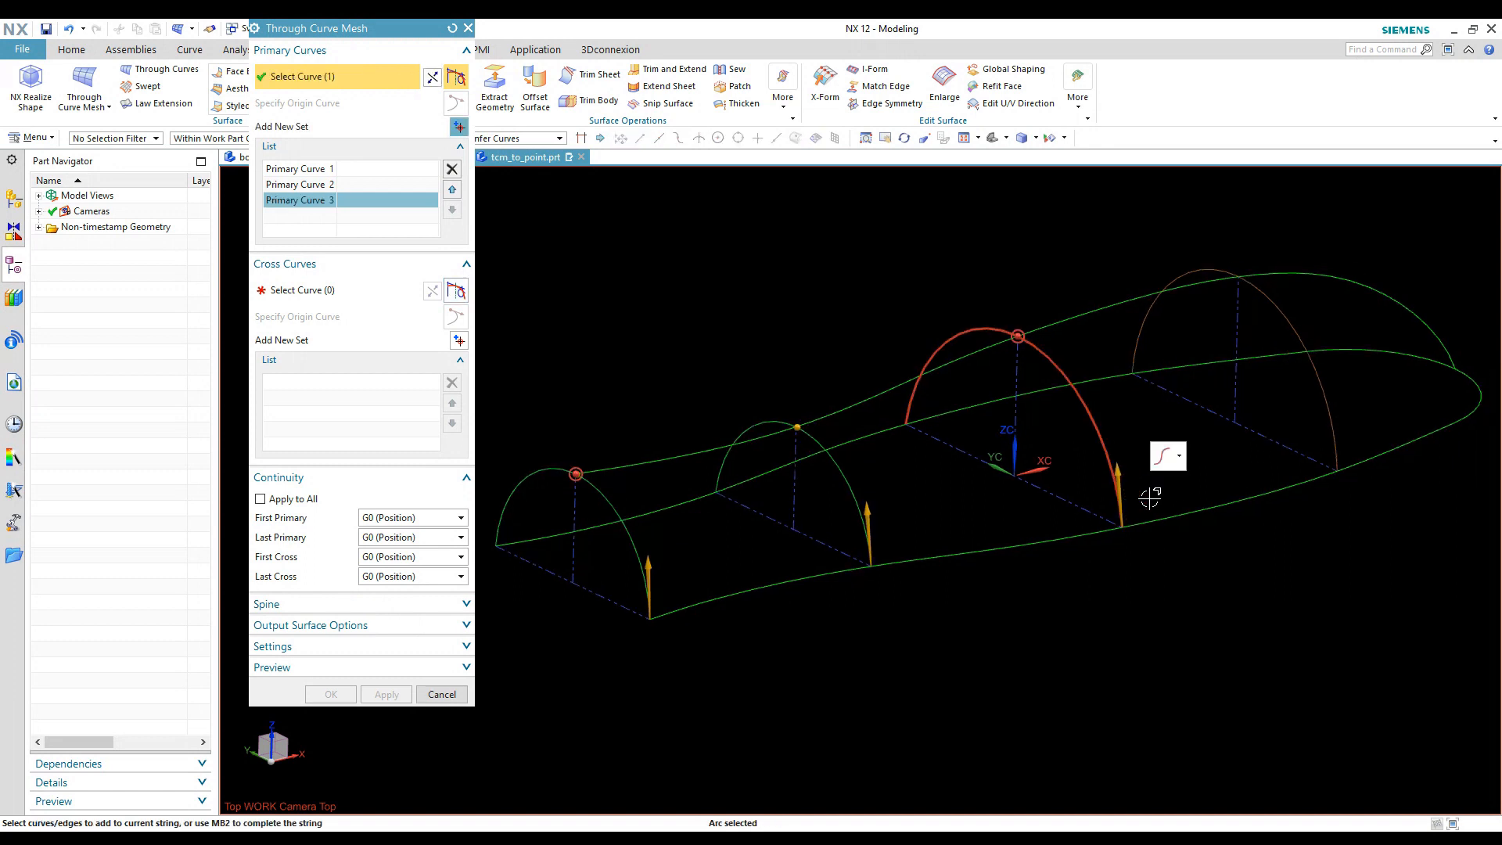
pyautogui.middleClick(1116, 496)
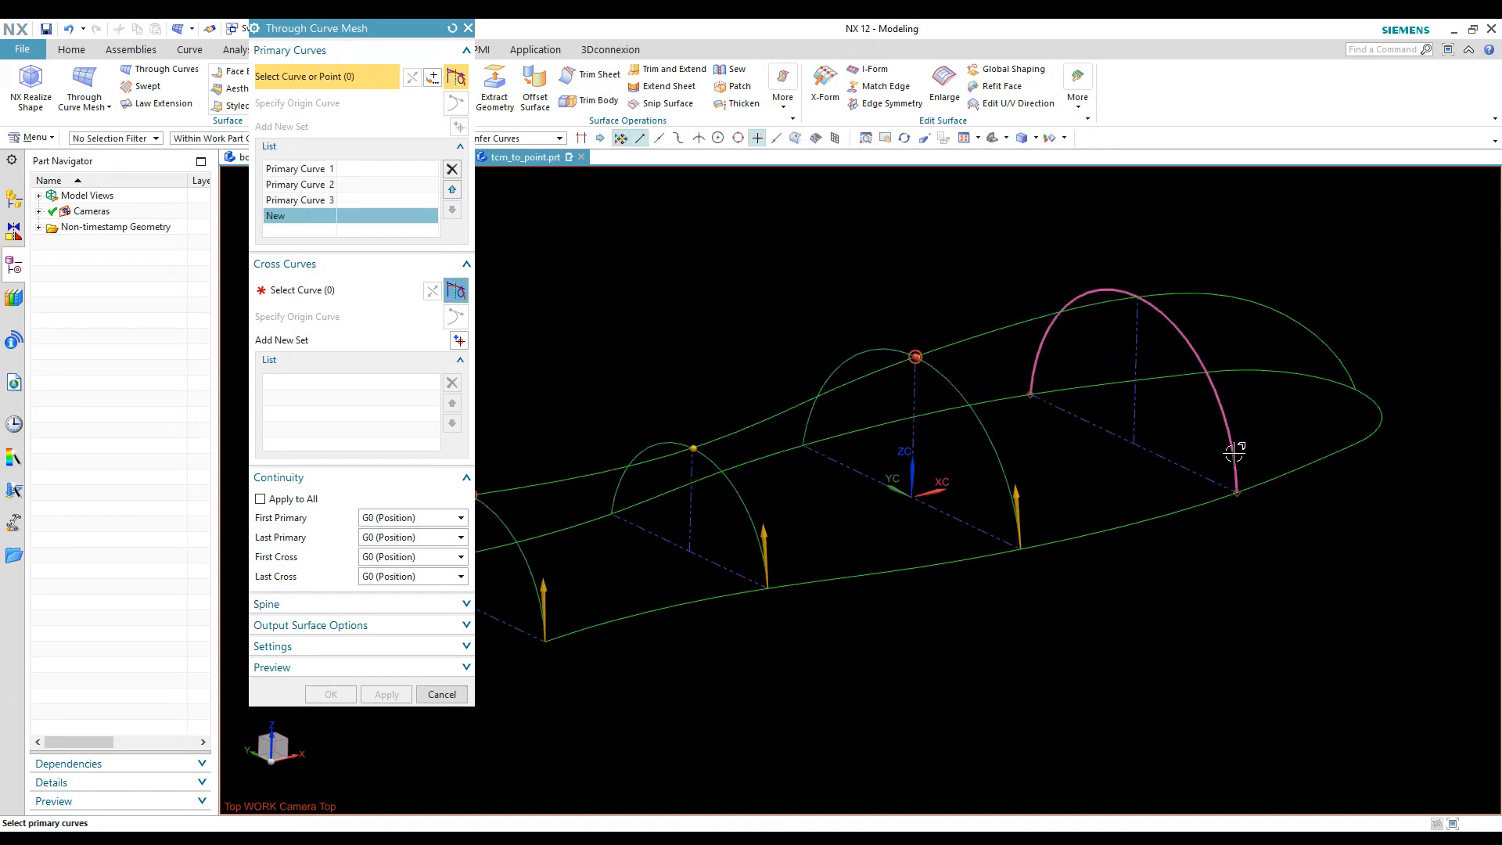
pyautogui.click(1234, 452)
pyautogui.middleClick(1169, 489)
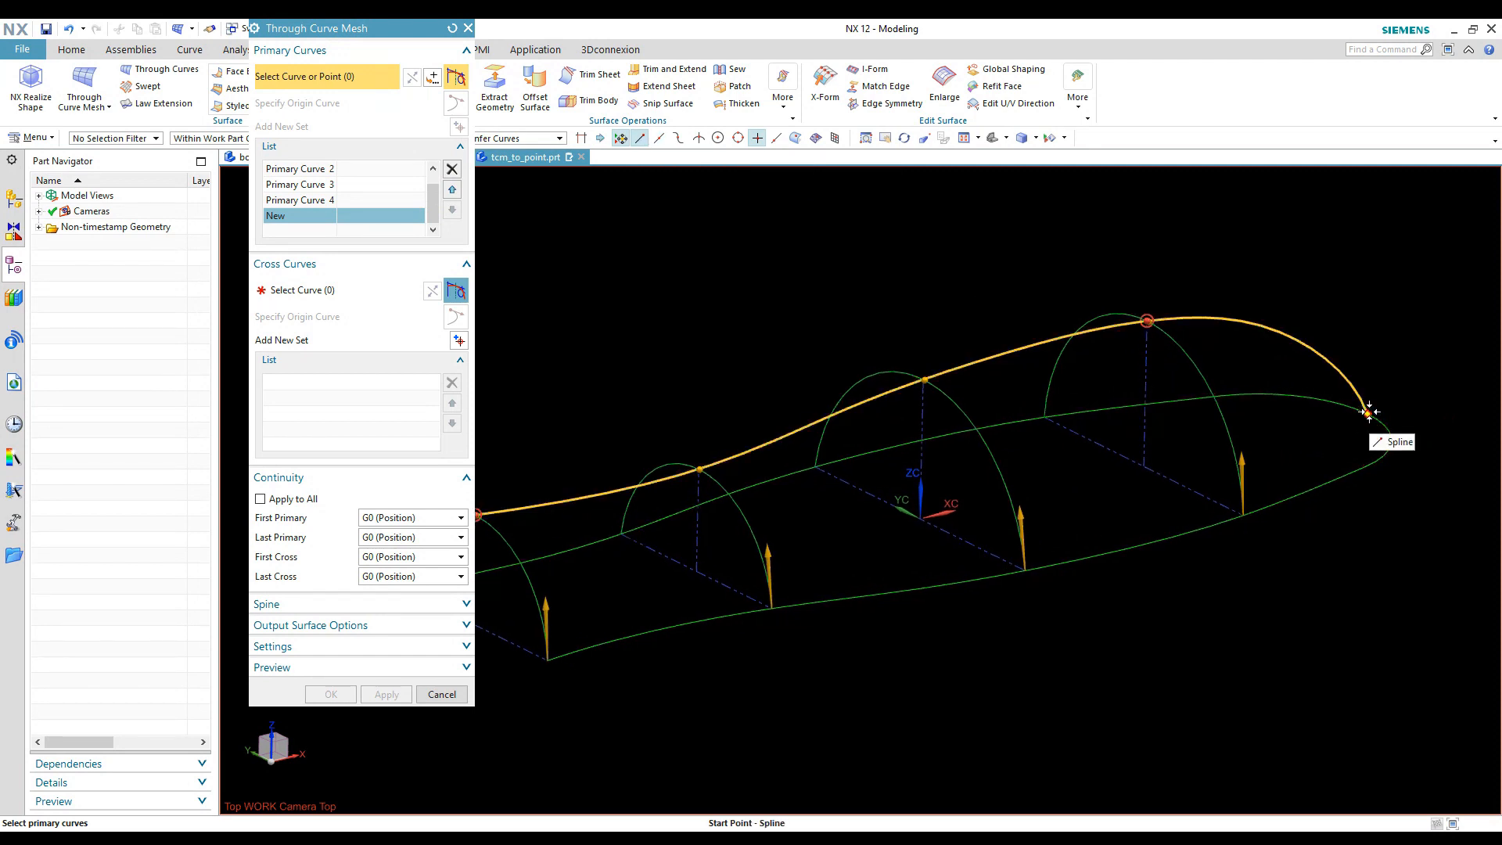
pyautogui.click(1368, 412)
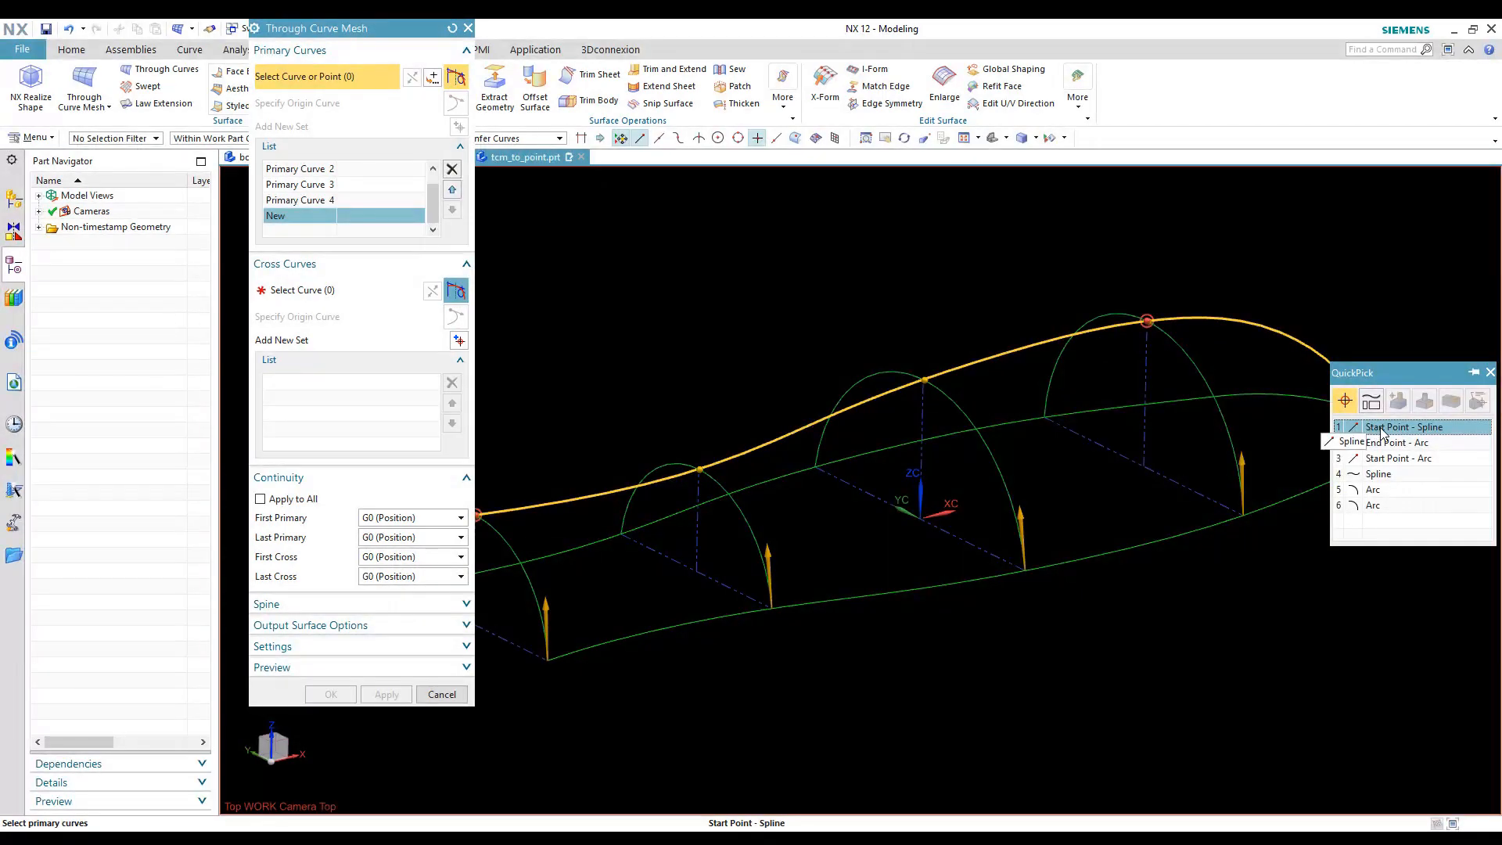
pyautogui.click(1381, 430)
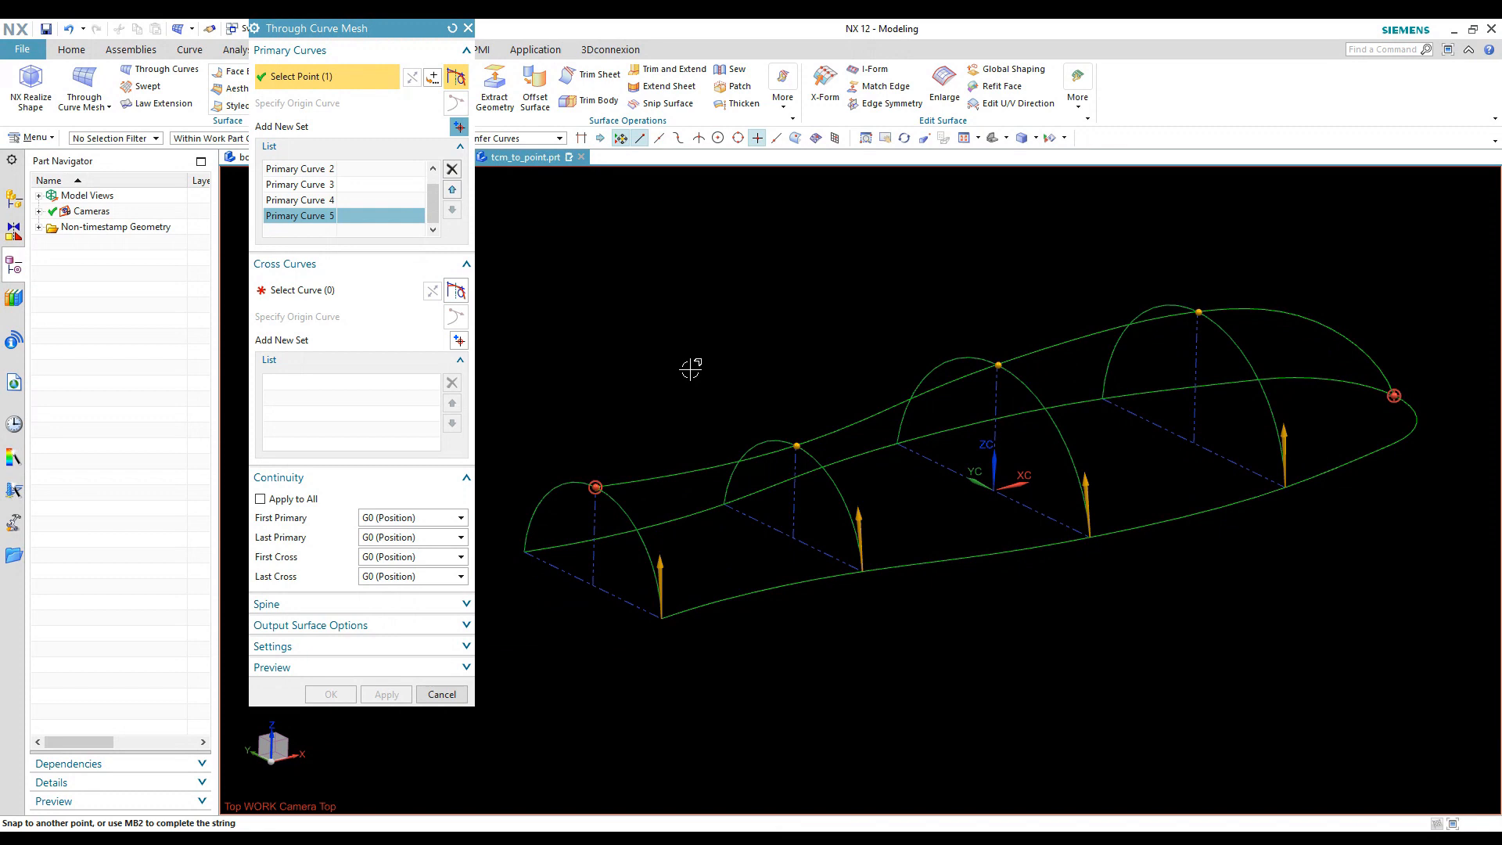
# - Using the Single Curve rule, select the near side rail and its rounded end arc up to the tip as the first cross curve
pyautogui.click(319, 296)
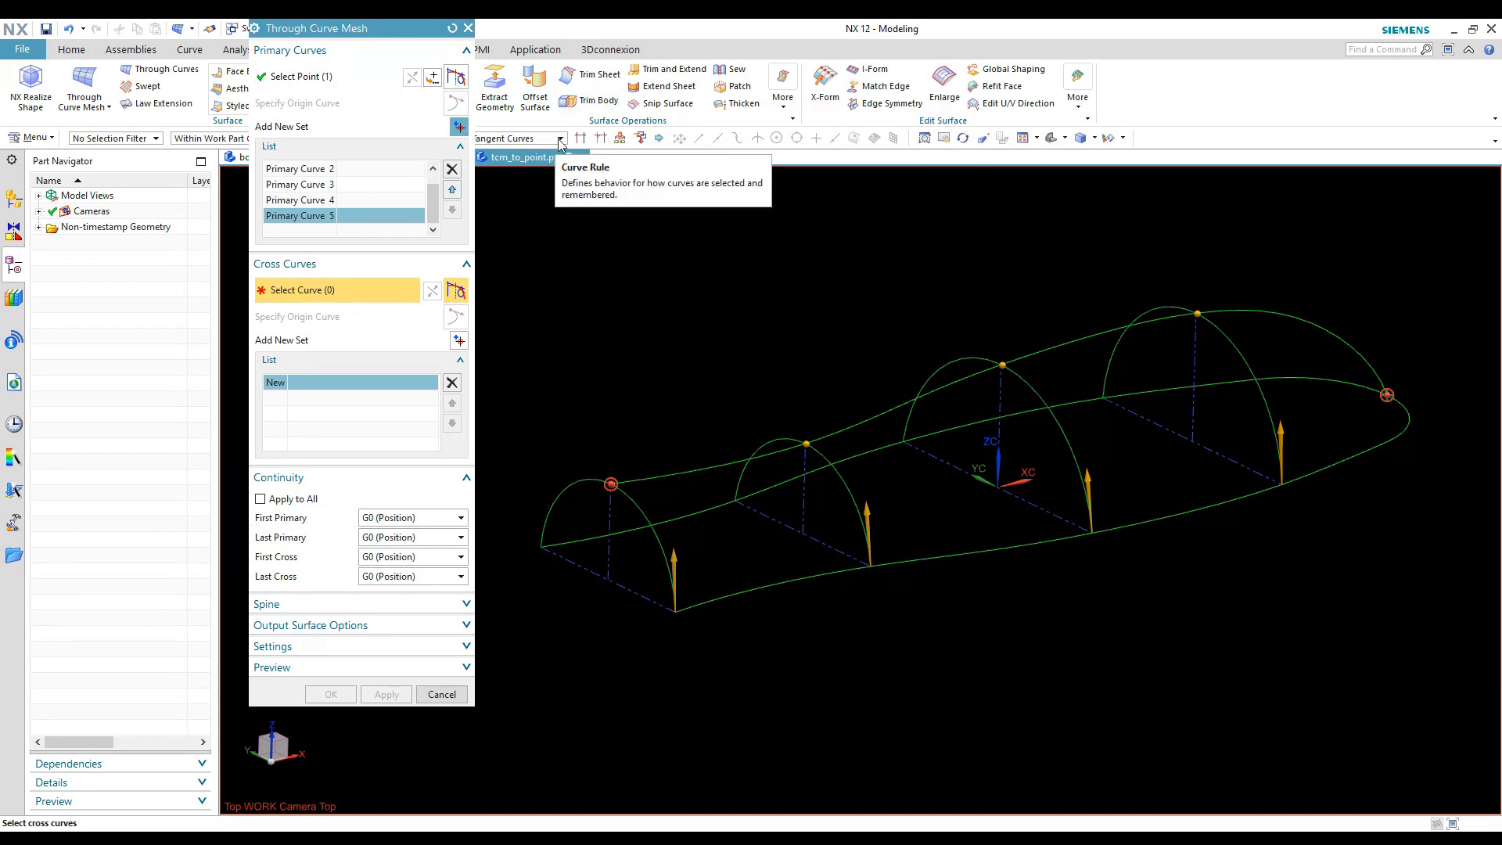
pyautogui.moveTo(392, 23); pyautogui.dragTo(303, 50)
pyautogui.click(507, 139)
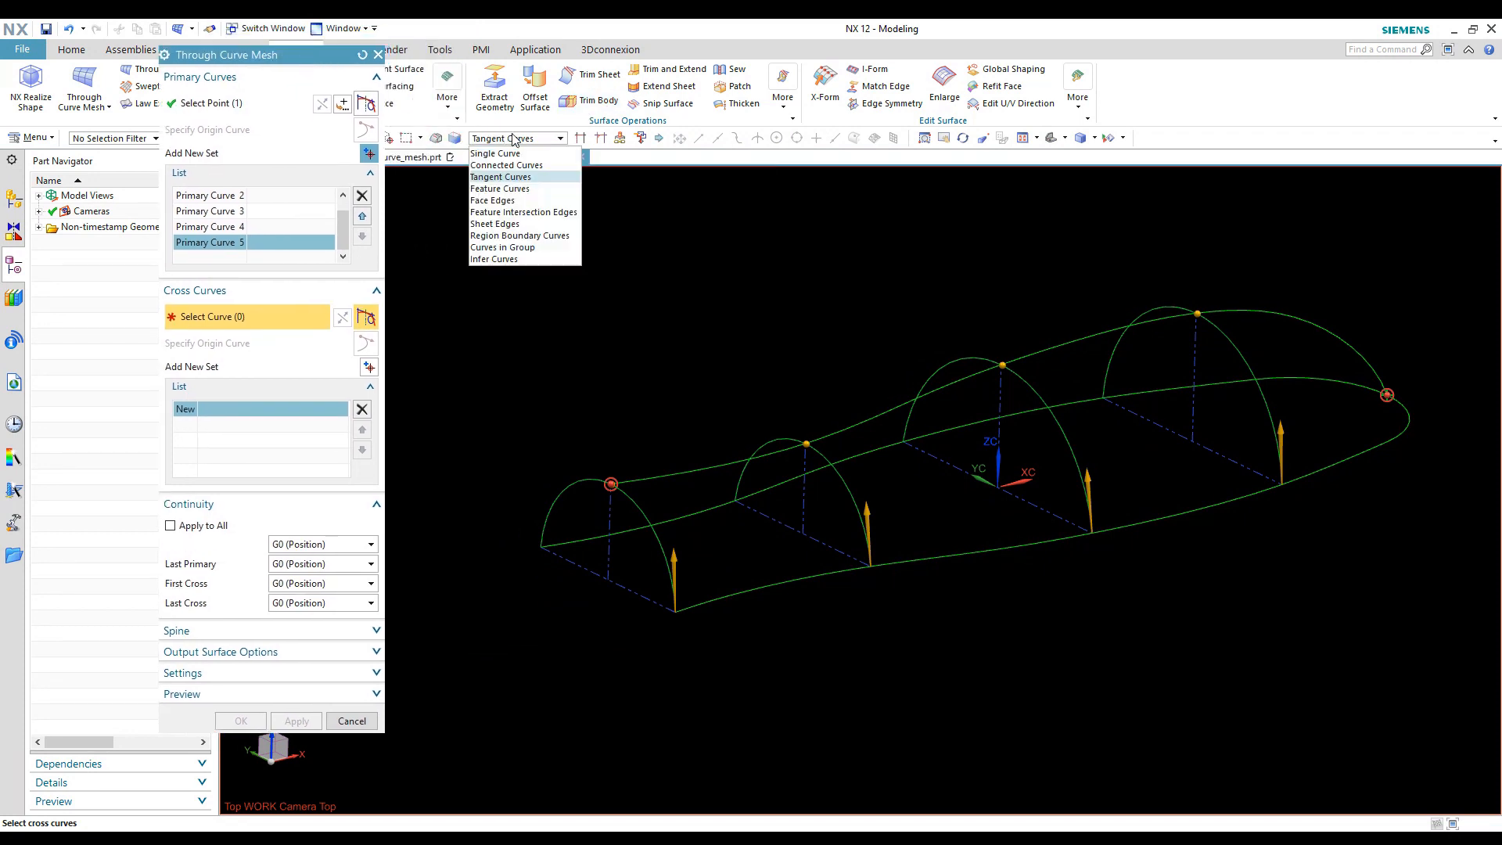
pyautogui.click(510, 148)
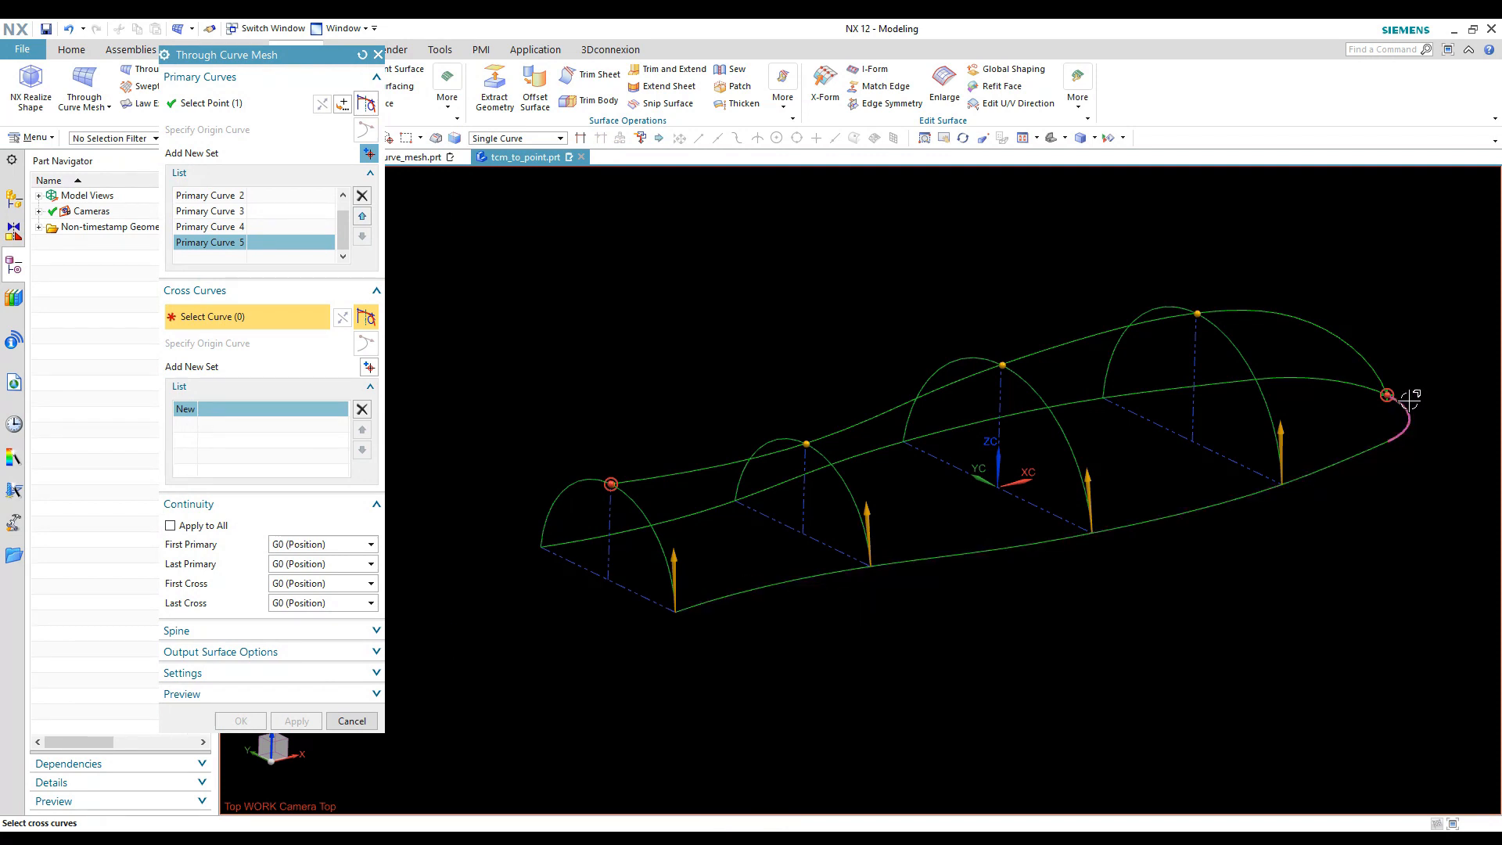
pyautogui.click(714, 598)
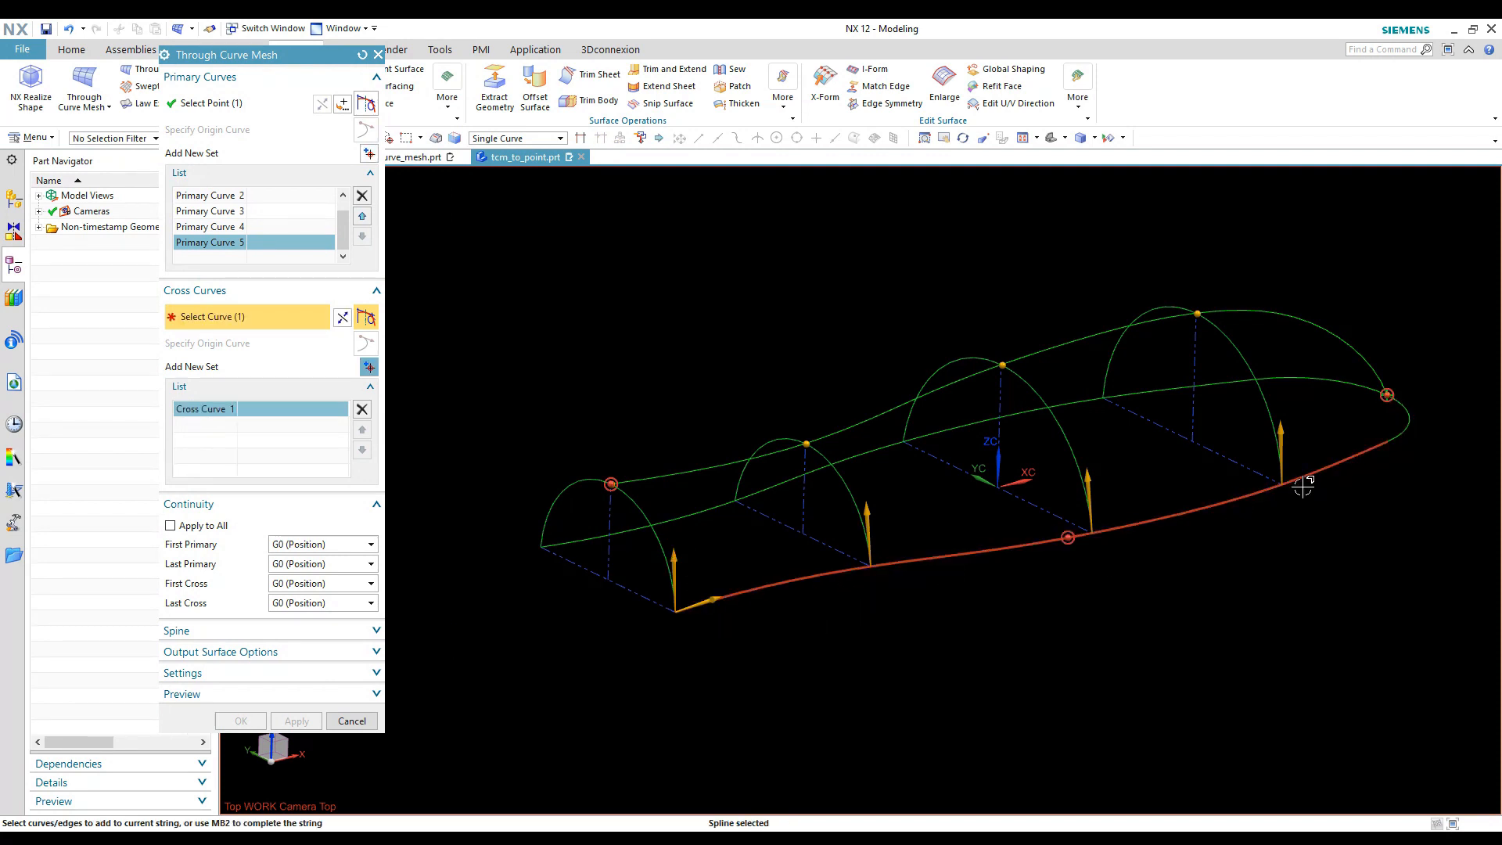
pyautogui.click(1389, 434)
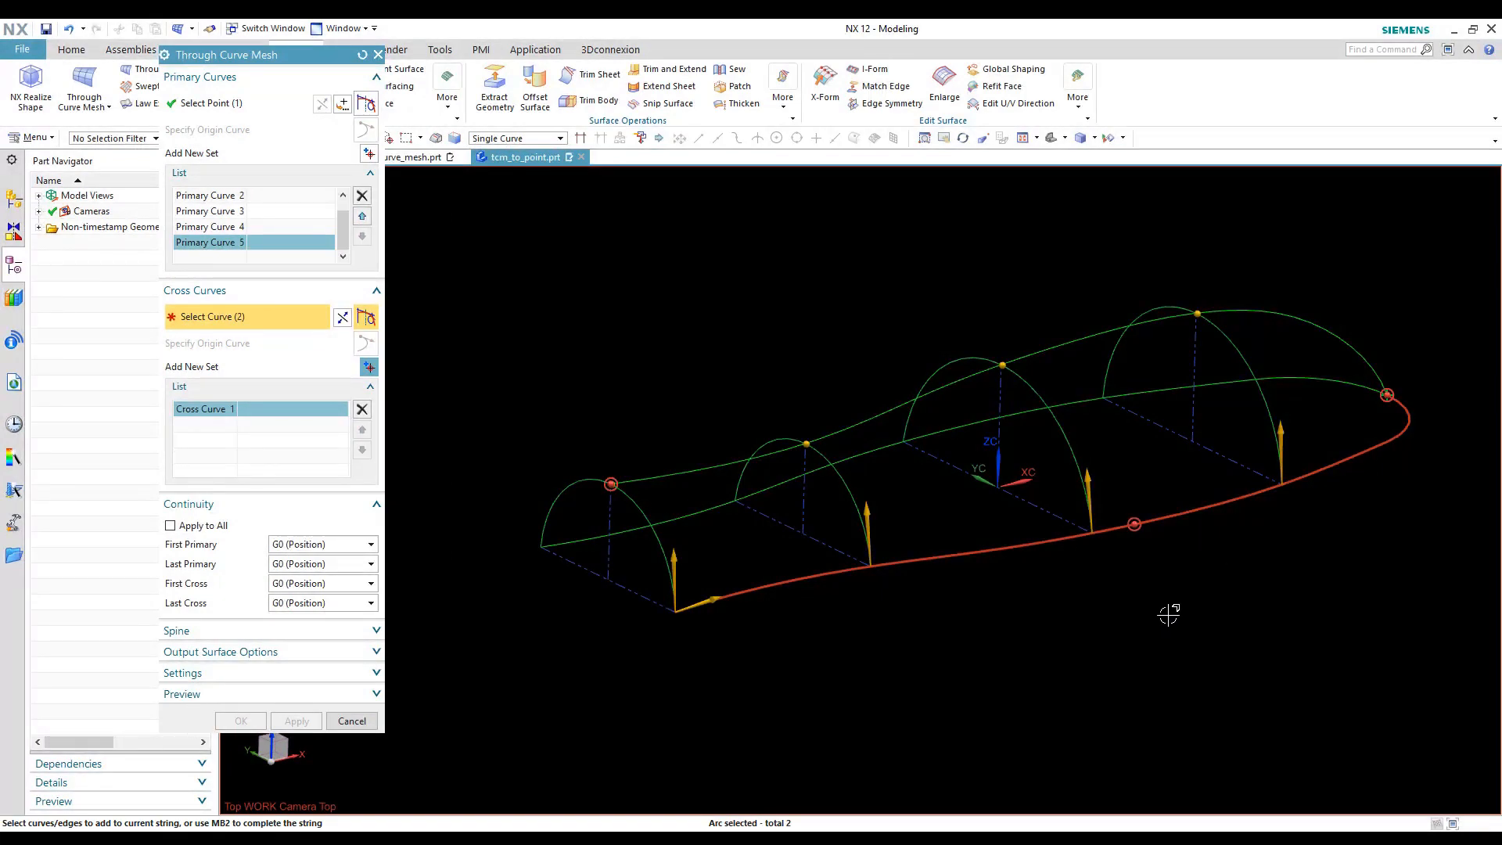
pyautogui.scroll(4, 1389, 395)
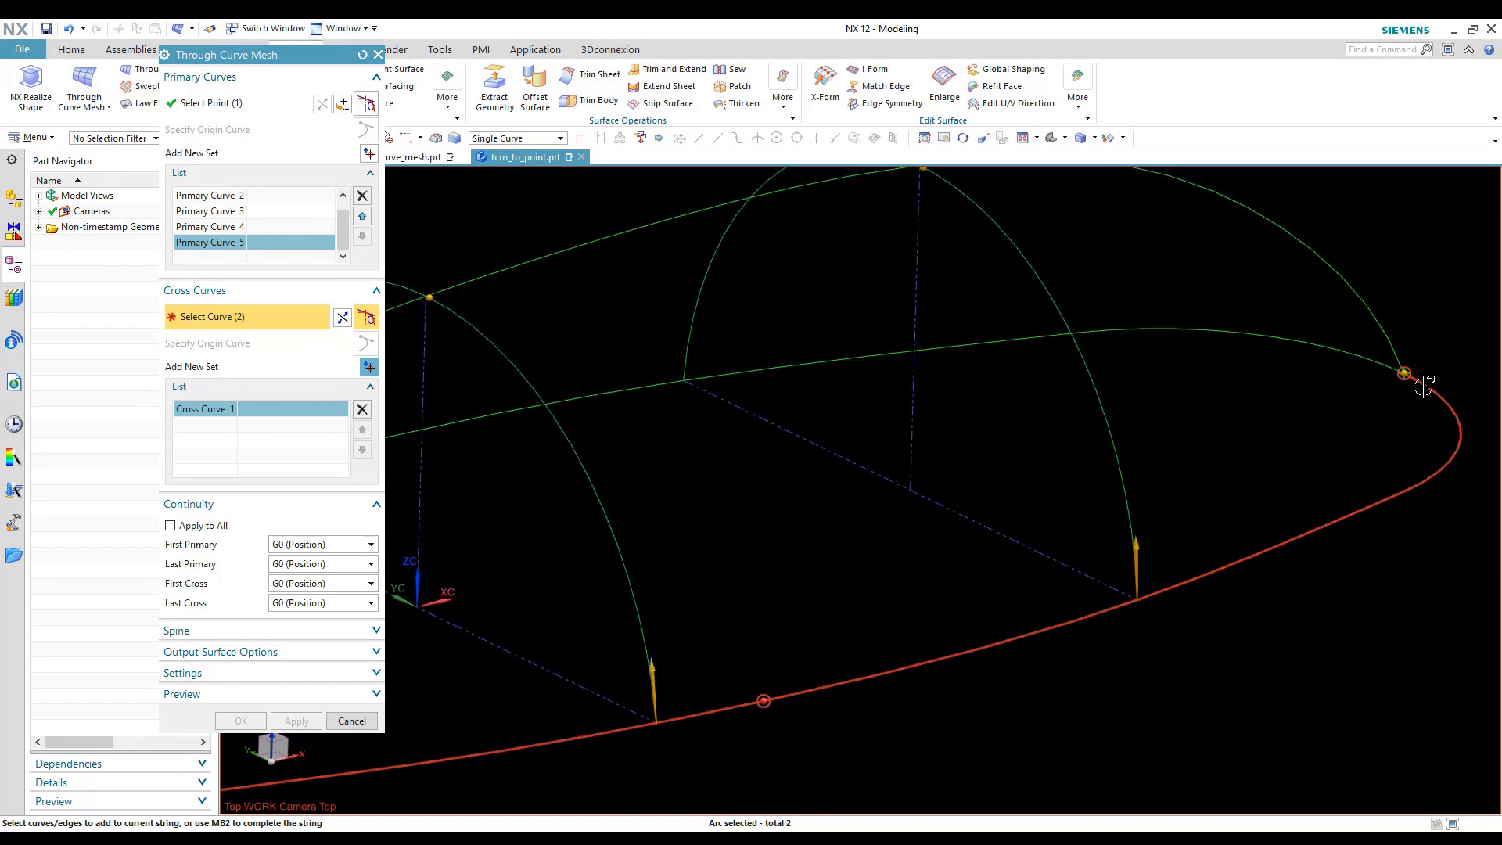
pyautogui.moveTo(1435, 392); pyautogui.dragTo(1334, 402, button='middle')
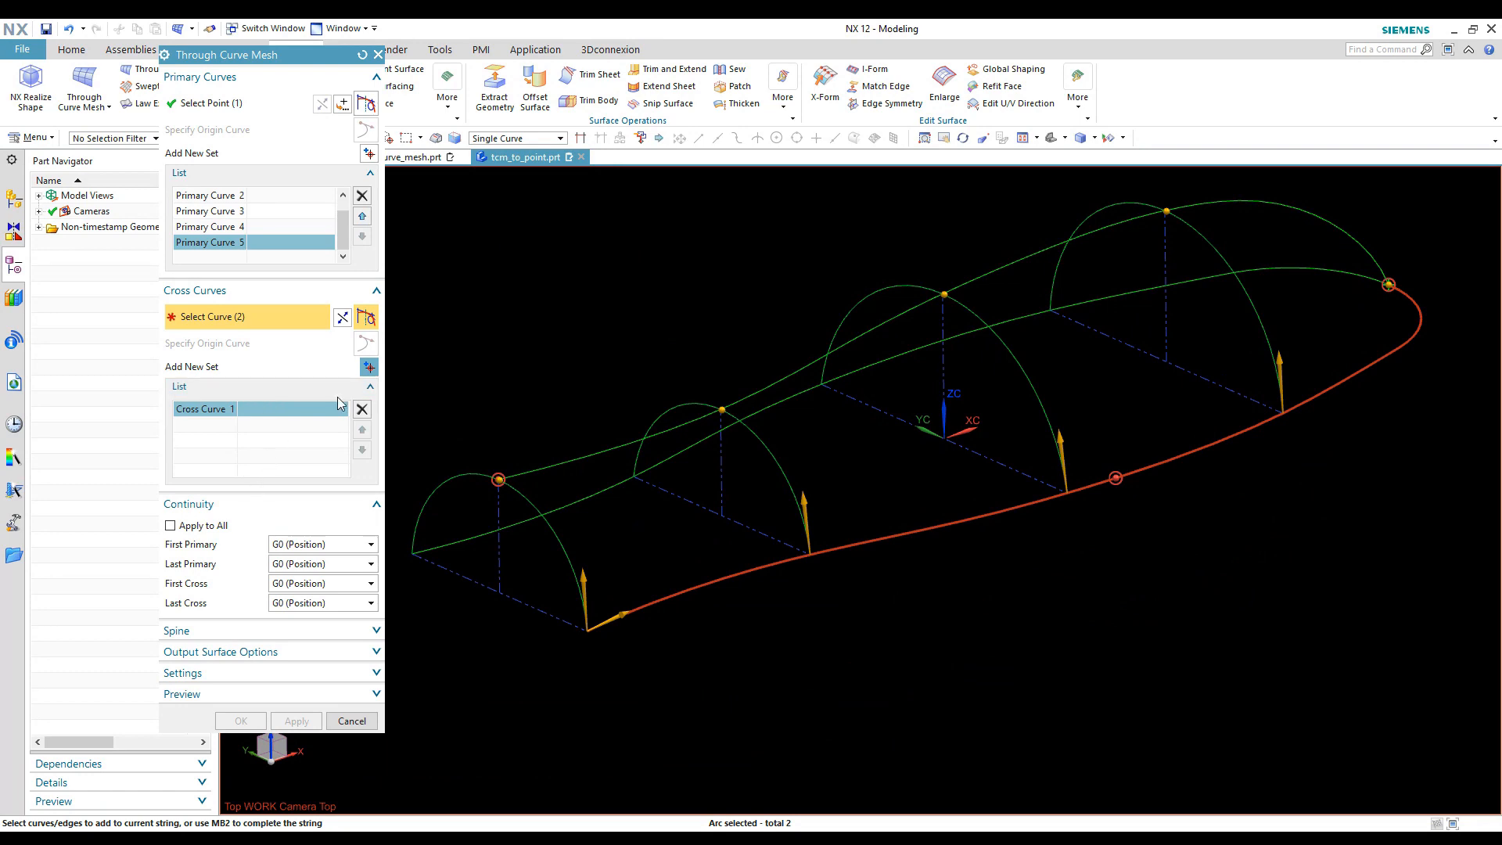
# - Add the central top spline as the second cross curve in its own set
pyautogui.click(369, 366)
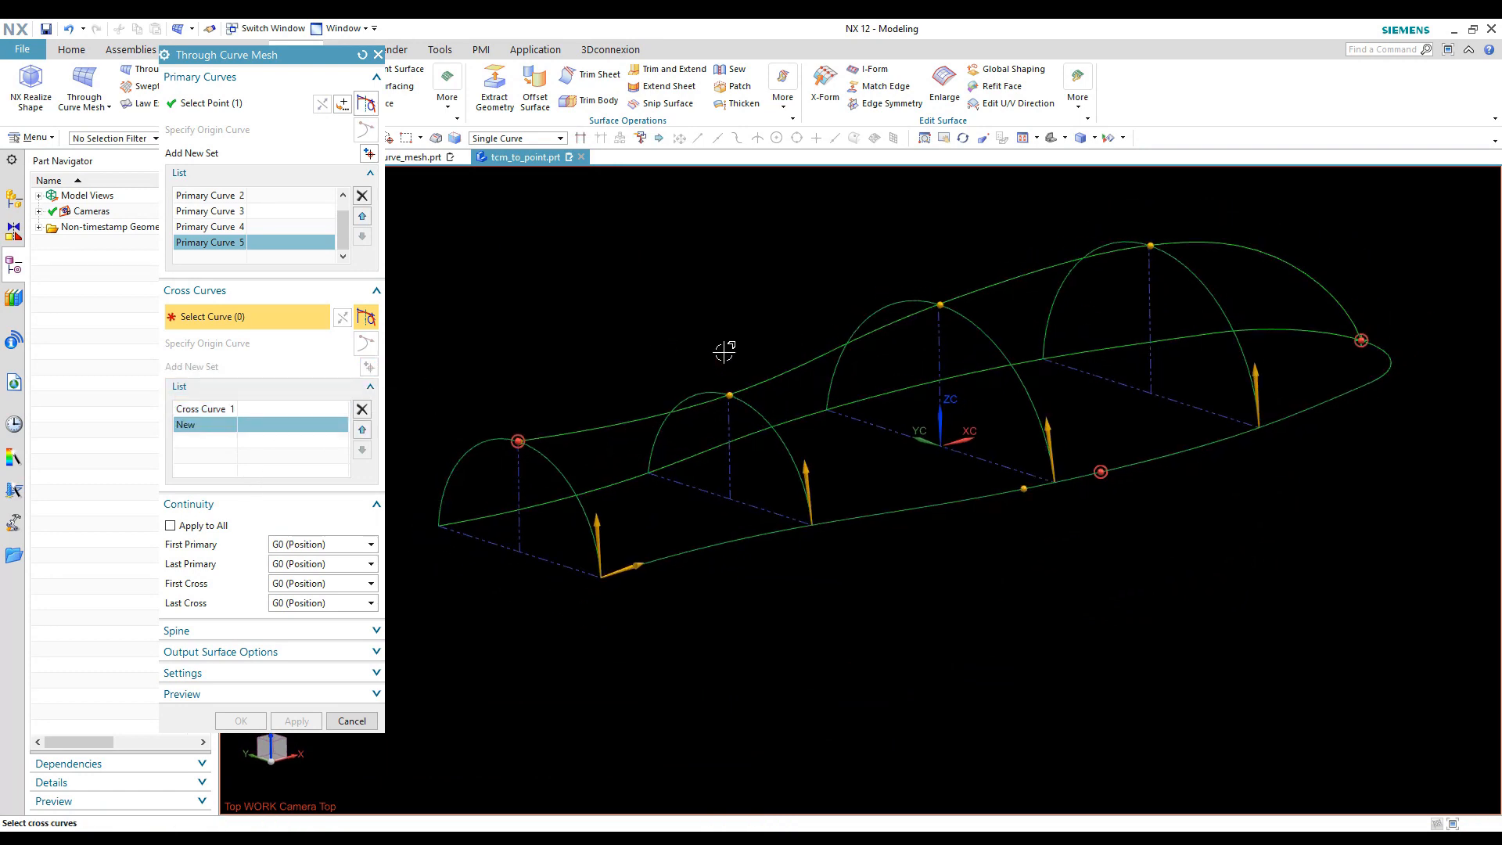
pyautogui.click(575, 429)
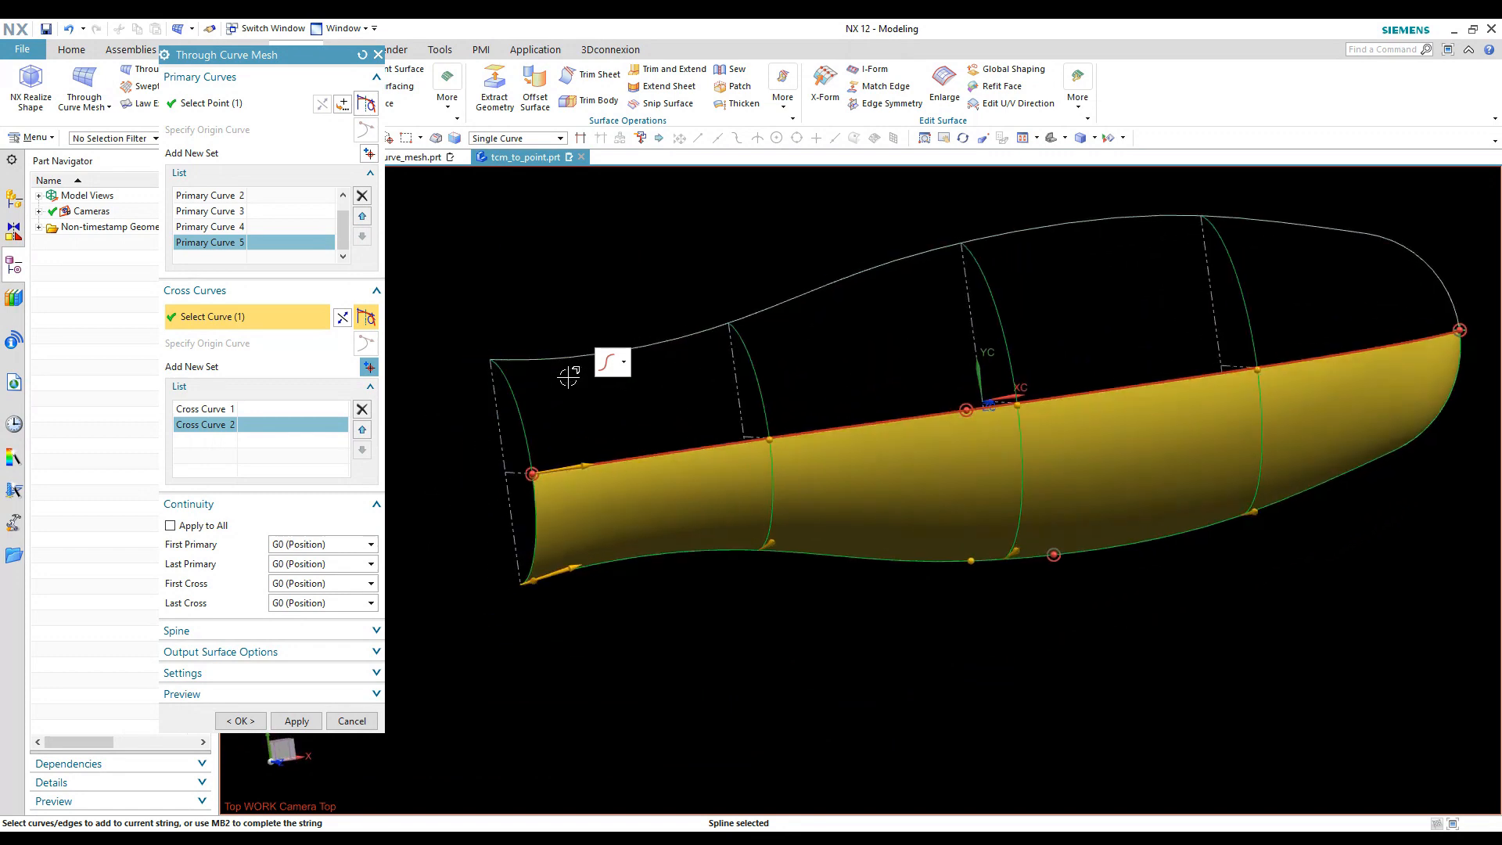
pyautogui.middleClick(532, 408)
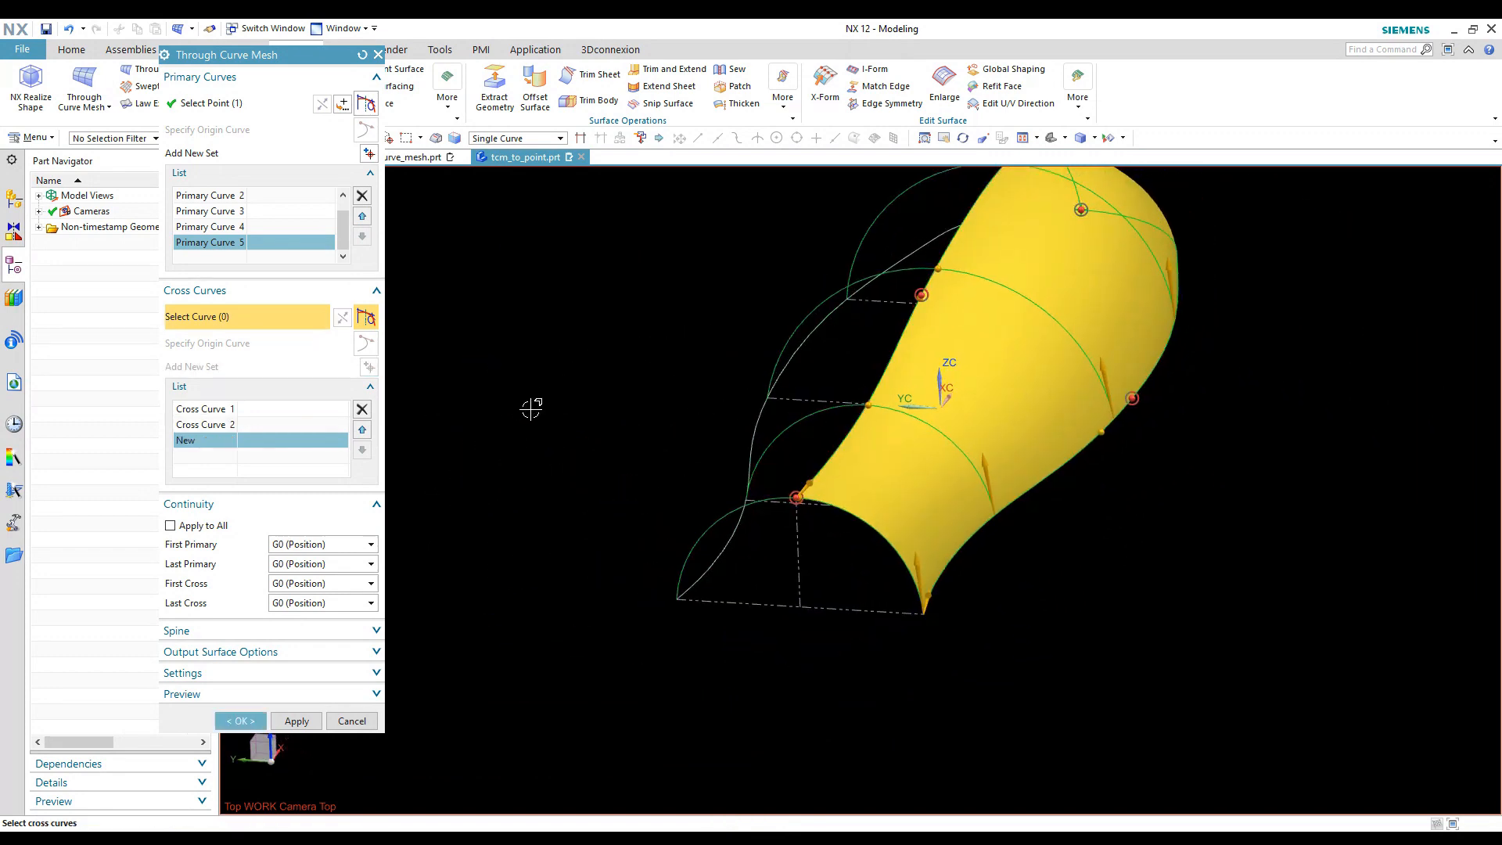
# - Add the far side rail and its end arc as the third cross curve, and create the mesh surface
pyautogui.click(787, 505)
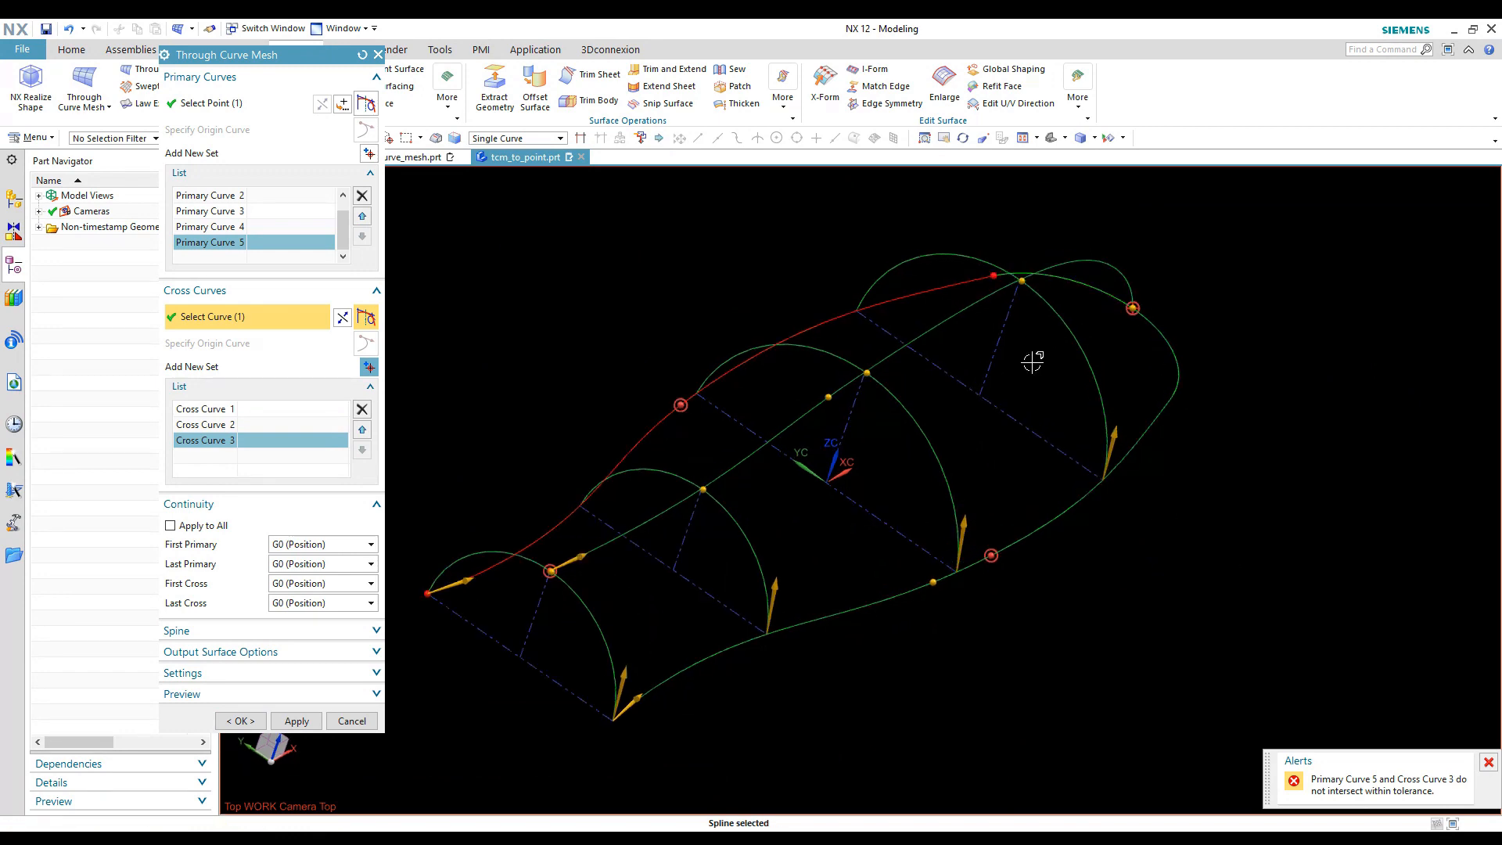
pyautogui.click(1064, 294)
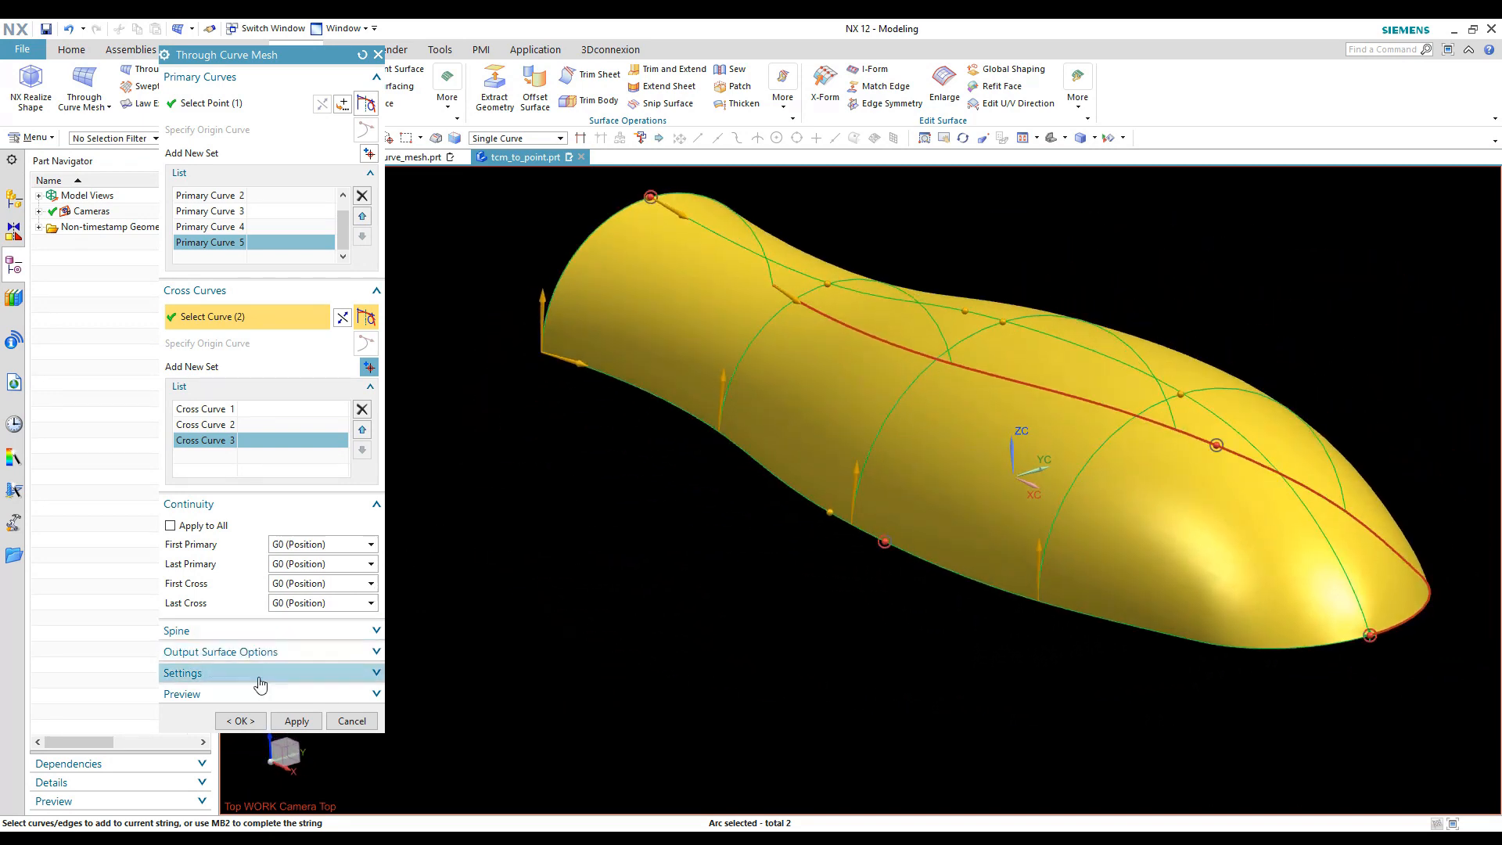
pyautogui.click(240, 721)
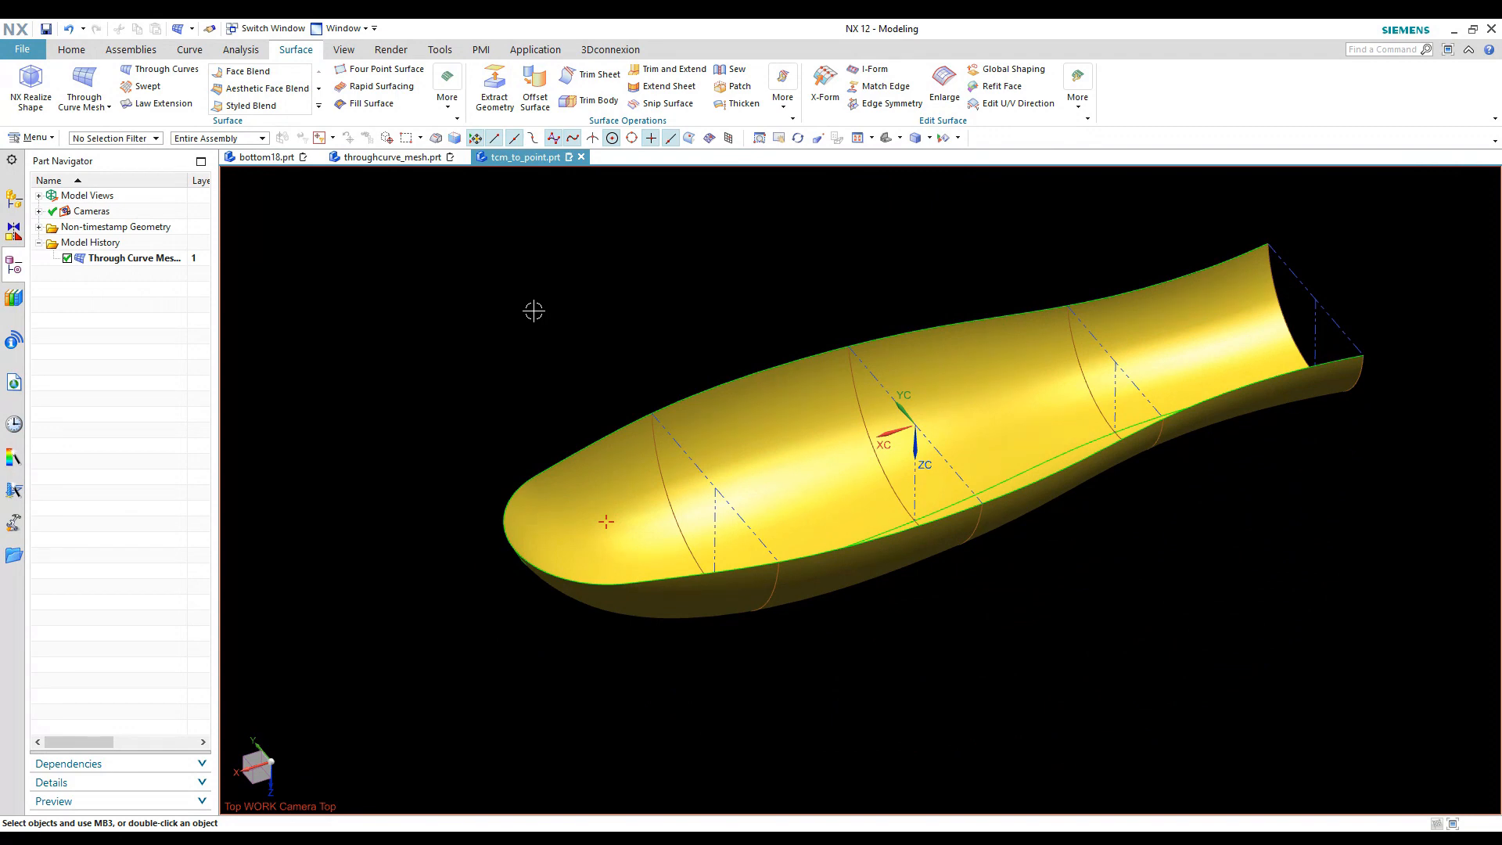
pyautogui.moveTo(535, 318); pyautogui.dragTo(650, 513, button='middle')
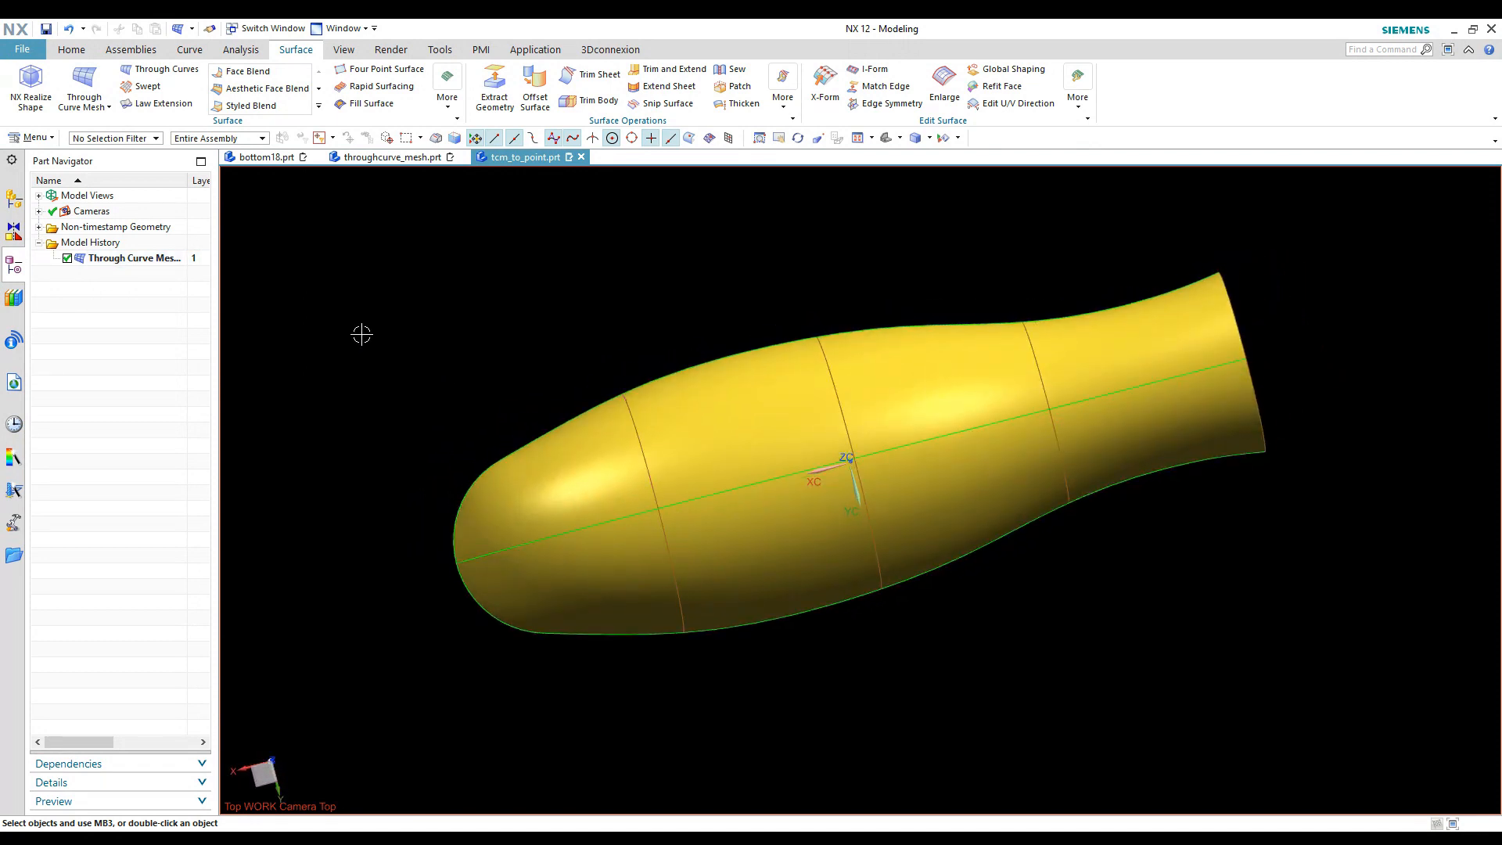
pyautogui.moveTo(363, 332); pyautogui.dragTo(379, 315, button='middle')
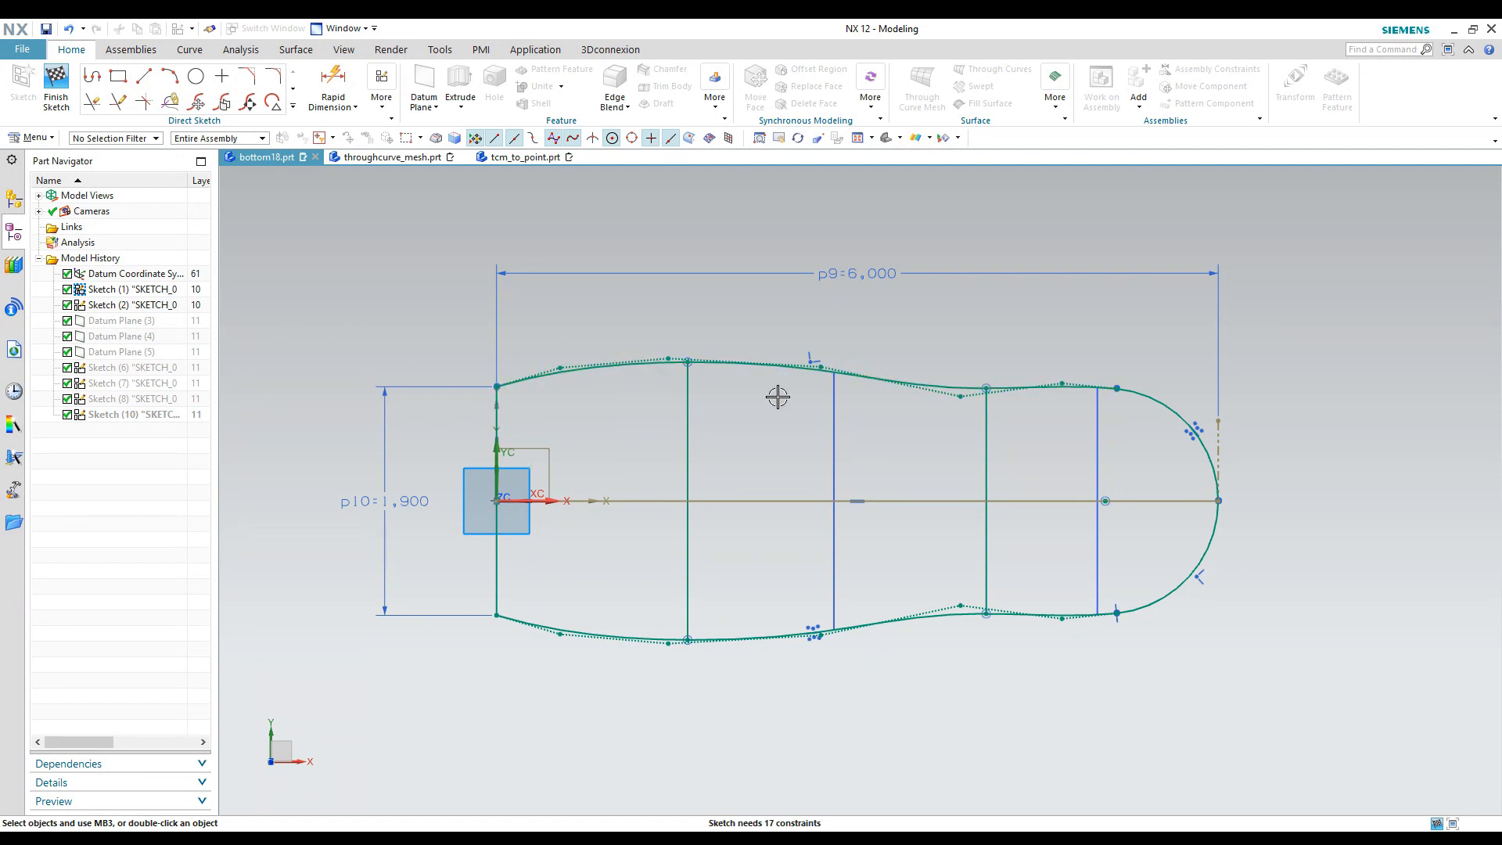
# - Examine the outline sketch of the bottom18 part, including its upper spline with control poles and the section lines across it
pyautogui.click(556, 372)
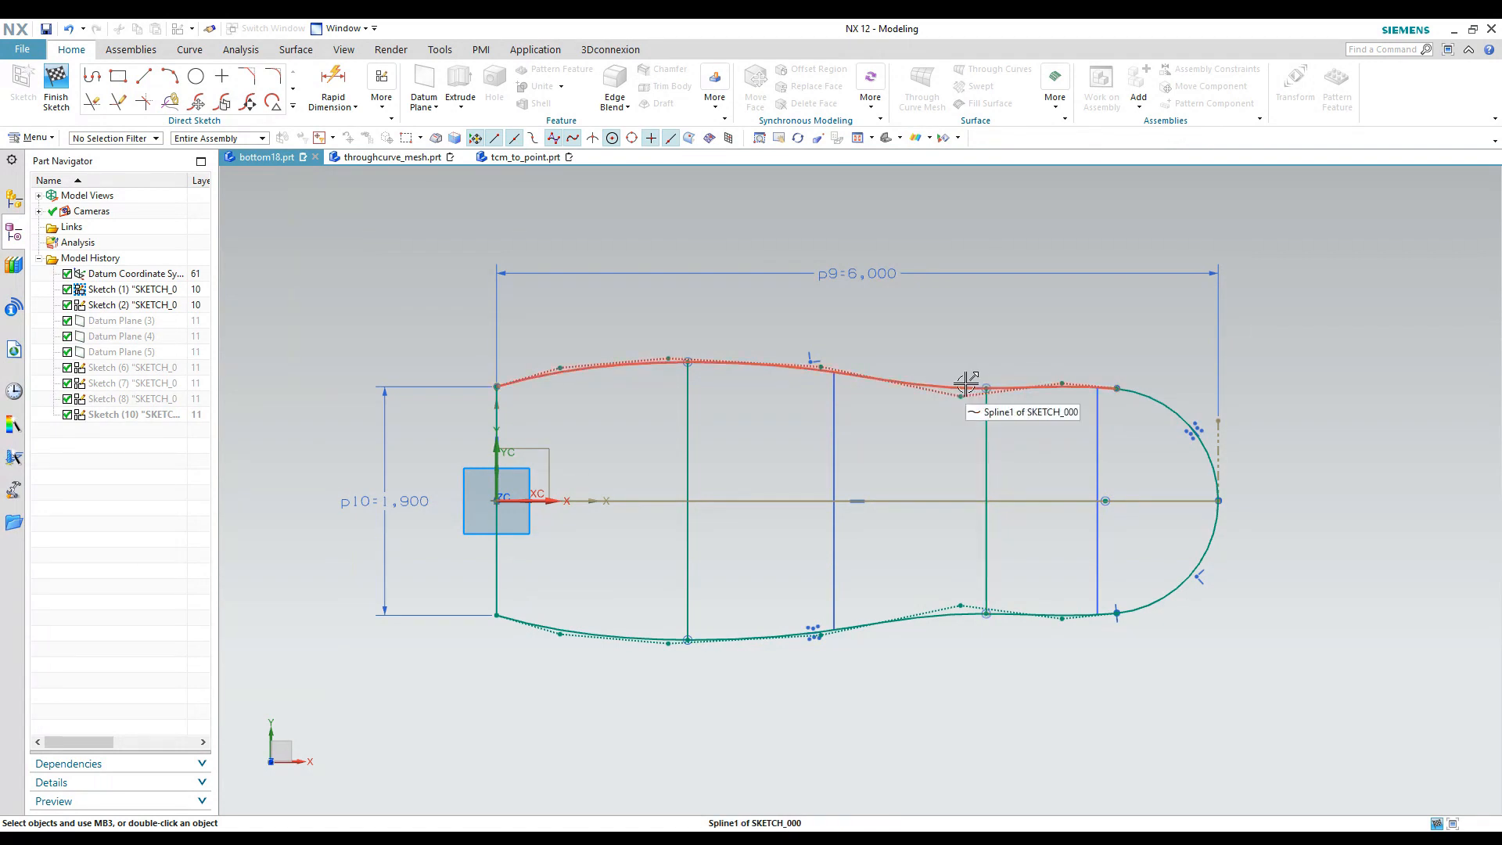
pyautogui.scroll(-5, 920, 387)
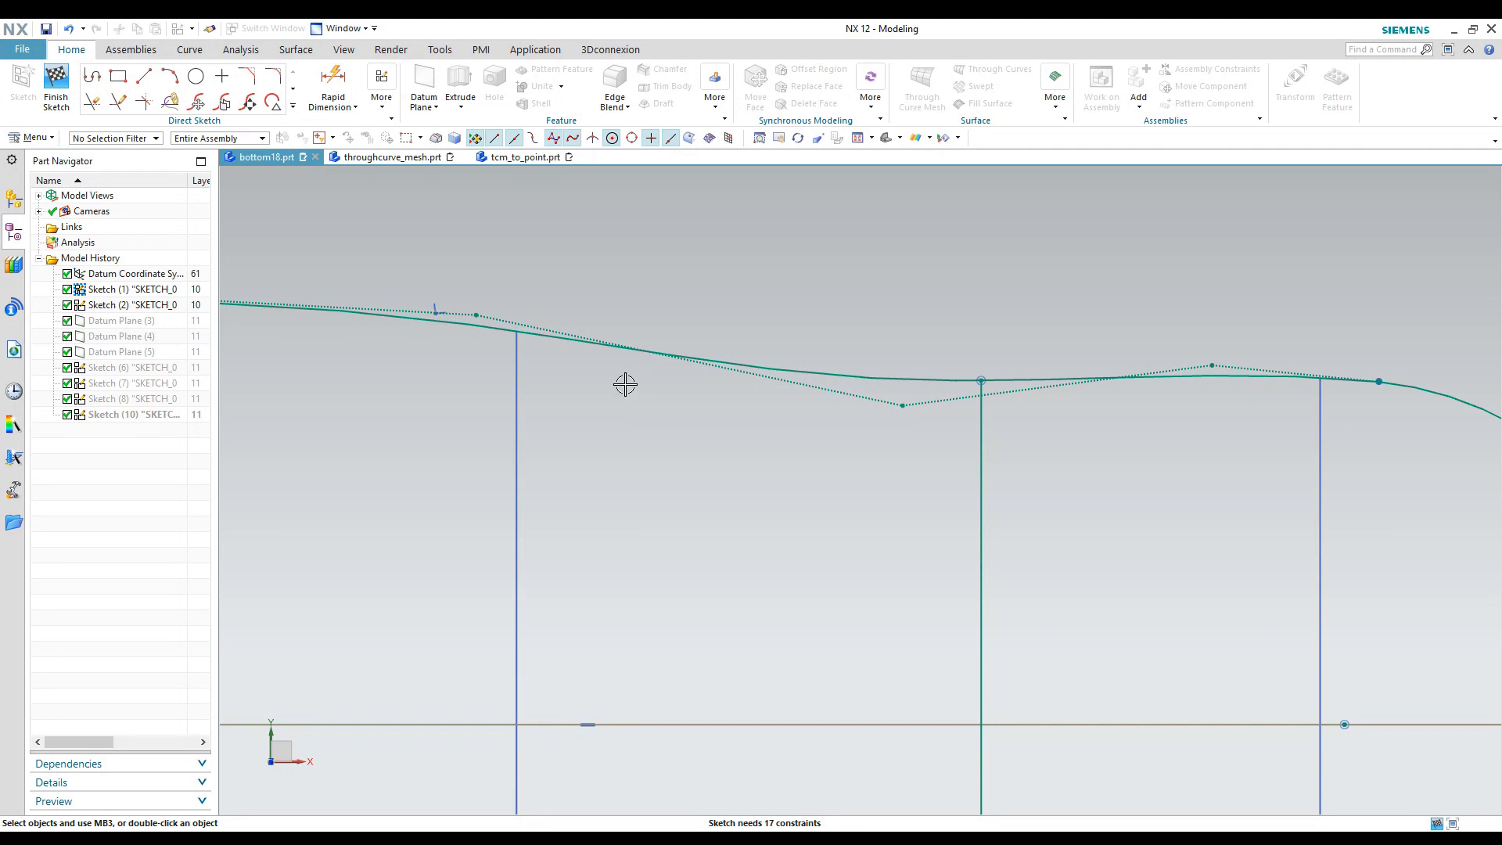
pyautogui.scroll(-4, 624, 385)
pyautogui.keyDown('shift'); pyautogui.moveTo(522, 400); pyautogui.dragTo(657, 359, button='middle'); pyautogui.keyUp('shift')
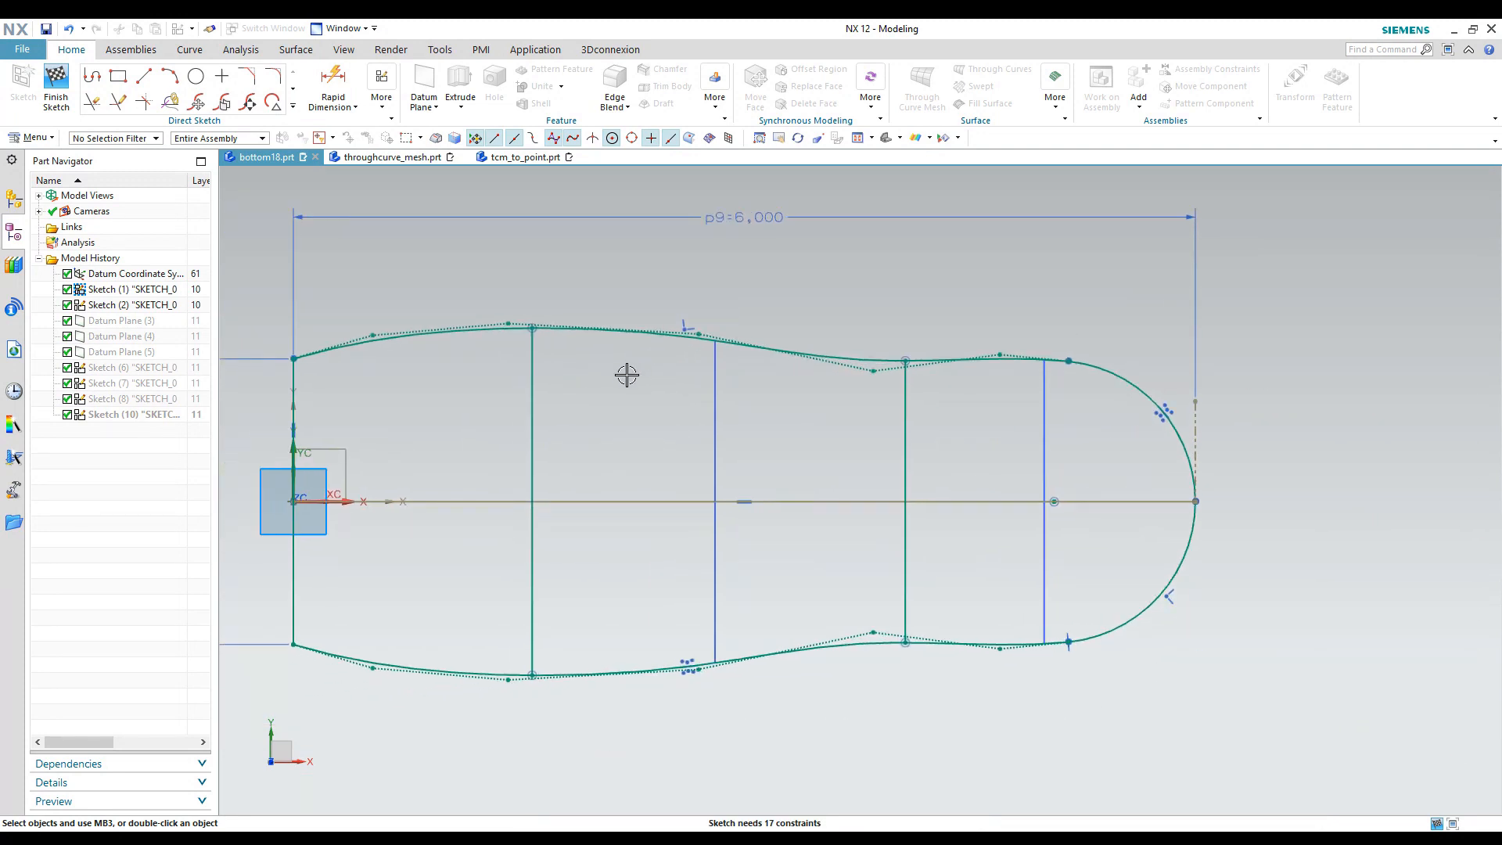
pyautogui.keyDown('shift'); pyautogui.moveTo(637, 382); pyautogui.dragTo(676, 379, button='middle'); pyautogui.keyUp('shift')
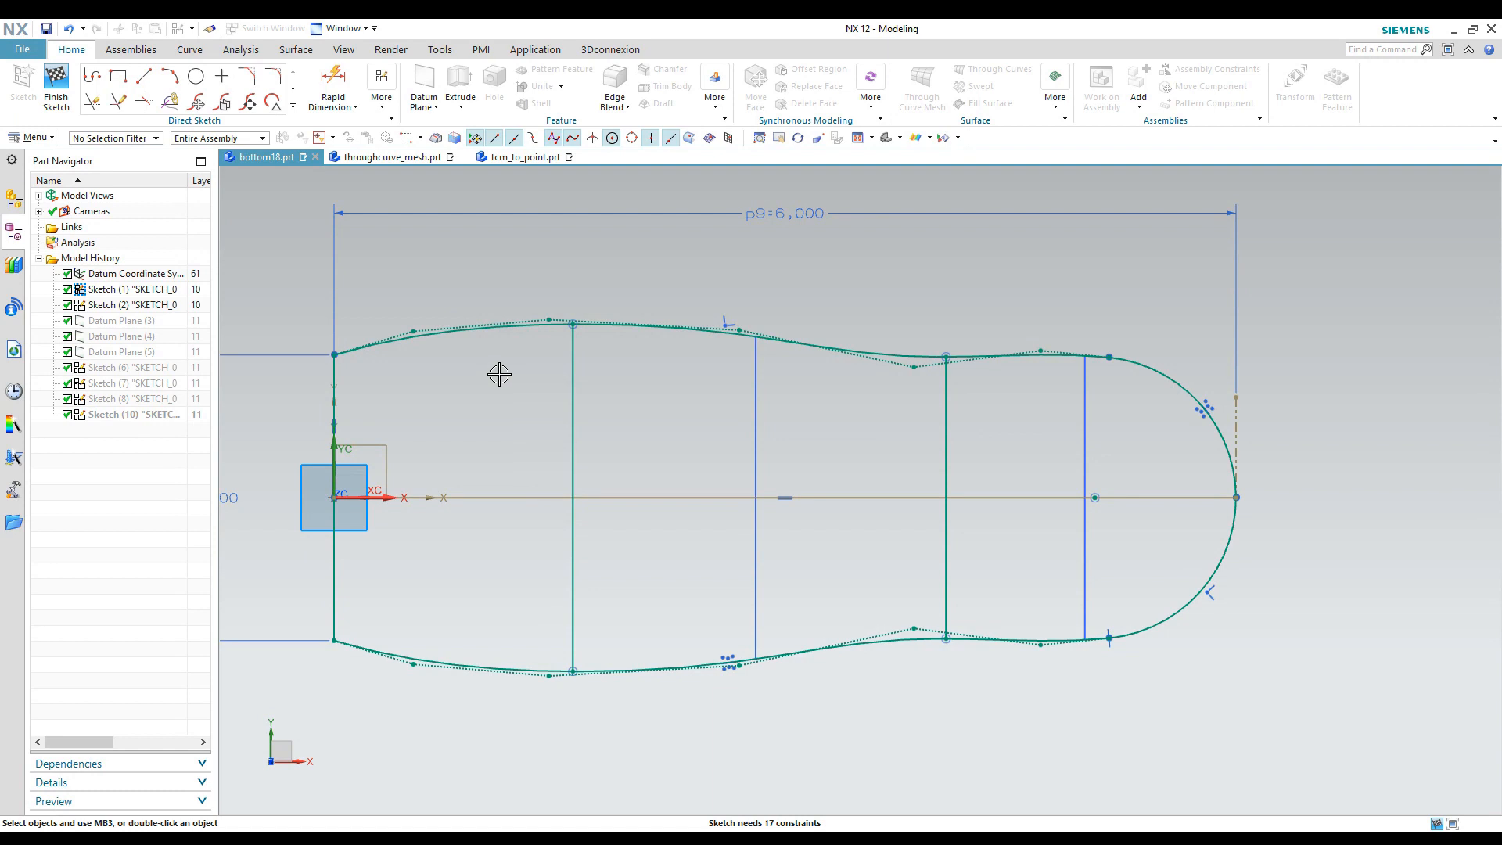
pyautogui.moveTo(660, 412)
pyautogui.mouseDown(button='middle')
pyautogui.moveTo(597, 415)
pyautogui.moveTo(616, 409)
pyautogui.mouseUp(button='middle')
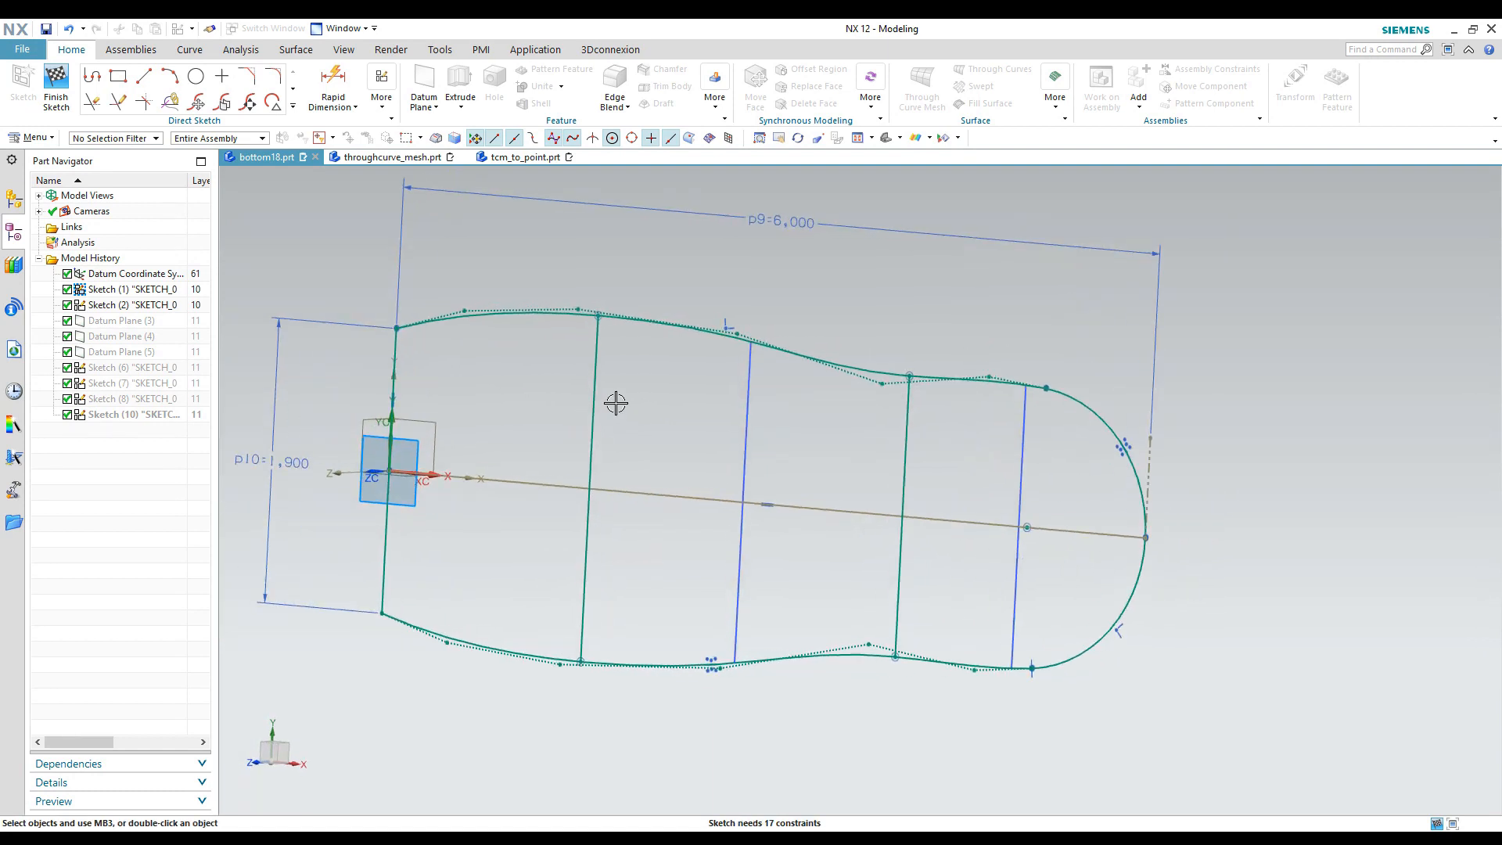
pyautogui.press('F8')
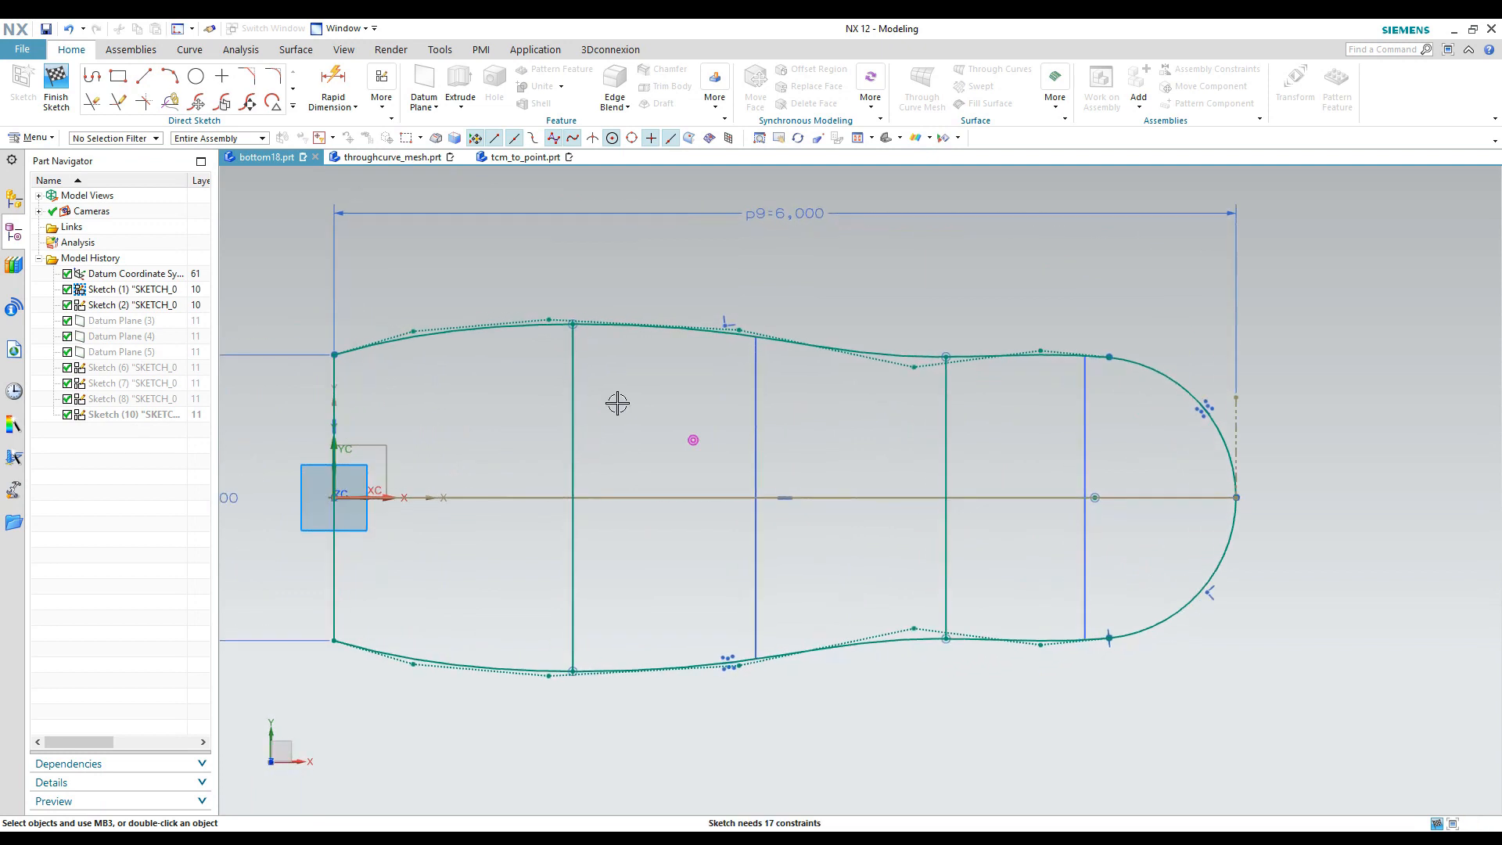
pyautogui.click(755, 384)
pyautogui.click(556, 382)
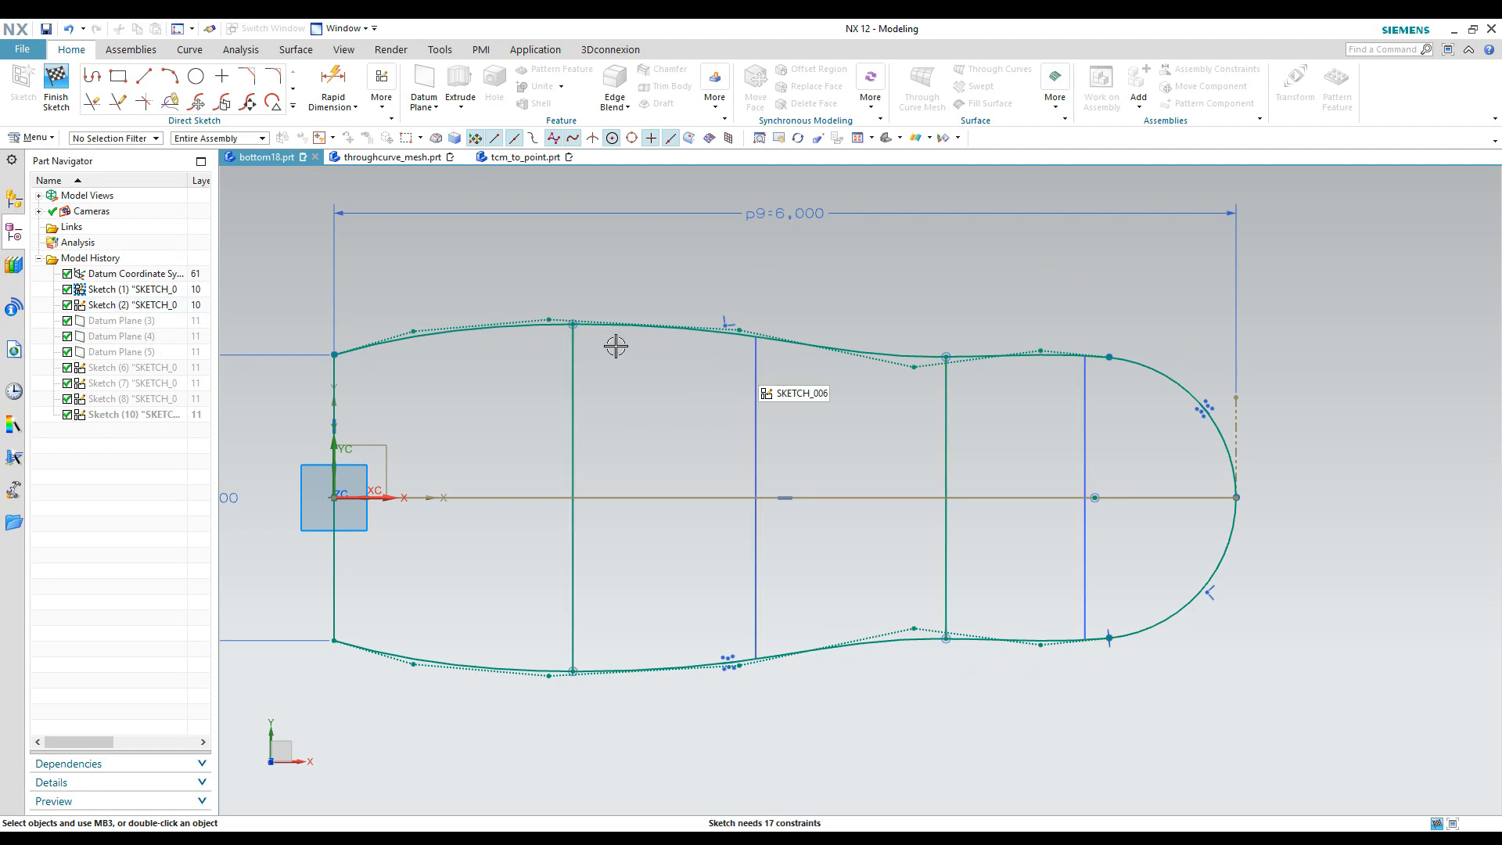
# - Examine where the first section line meets the upper spline of the outline sketch, and finish the sketch
pyautogui.scroll(3, 566, 324)
pyautogui.scroll(3, 566, 324)
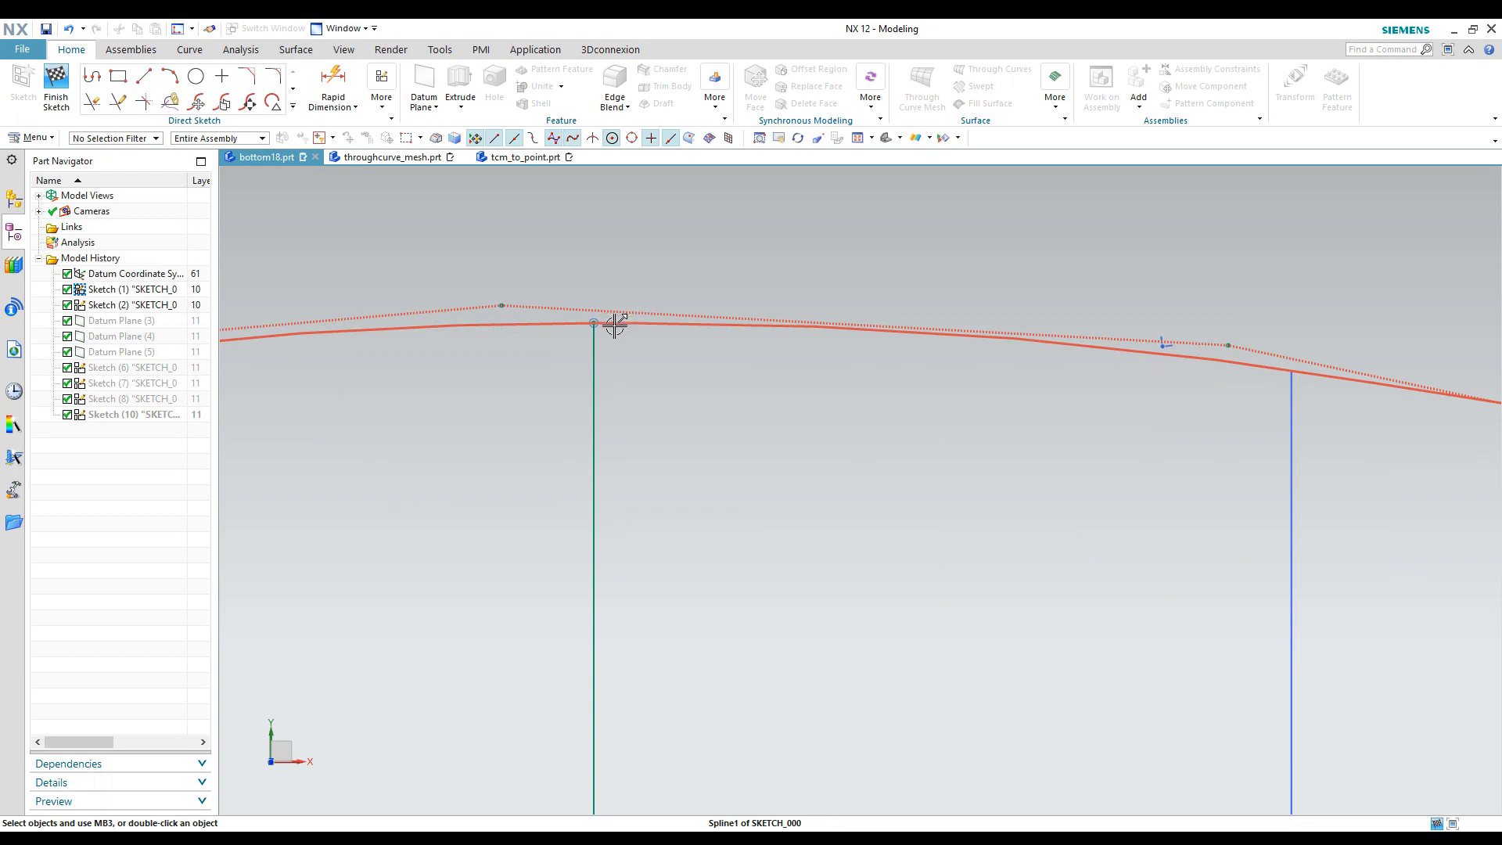
pyautogui.scroll(-6, 615, 324)
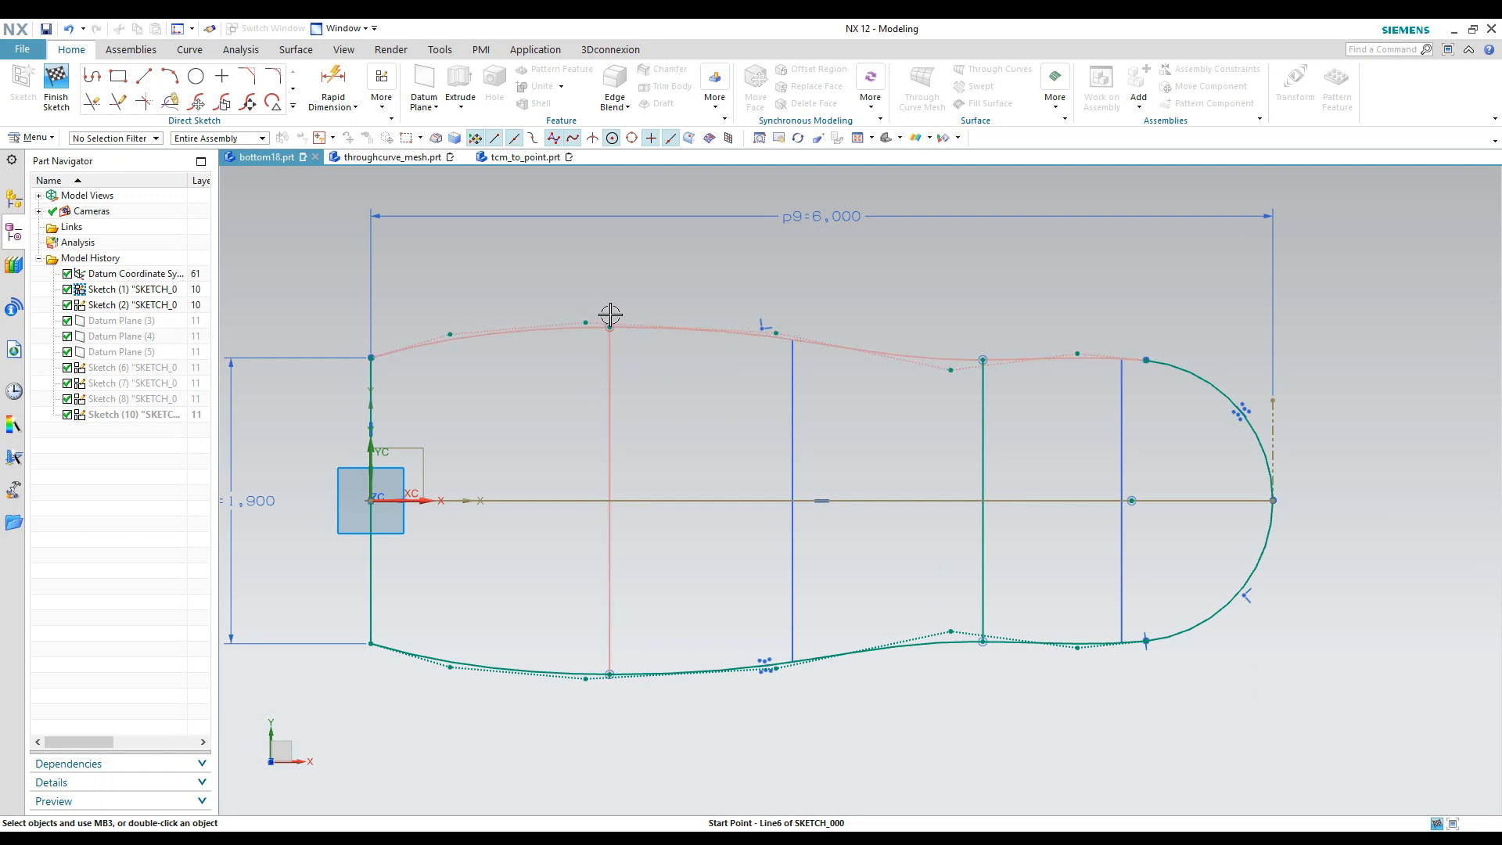
pyautogui.scroll(5, 614, 325)
pyautogui.scroll(3, 615, 325)
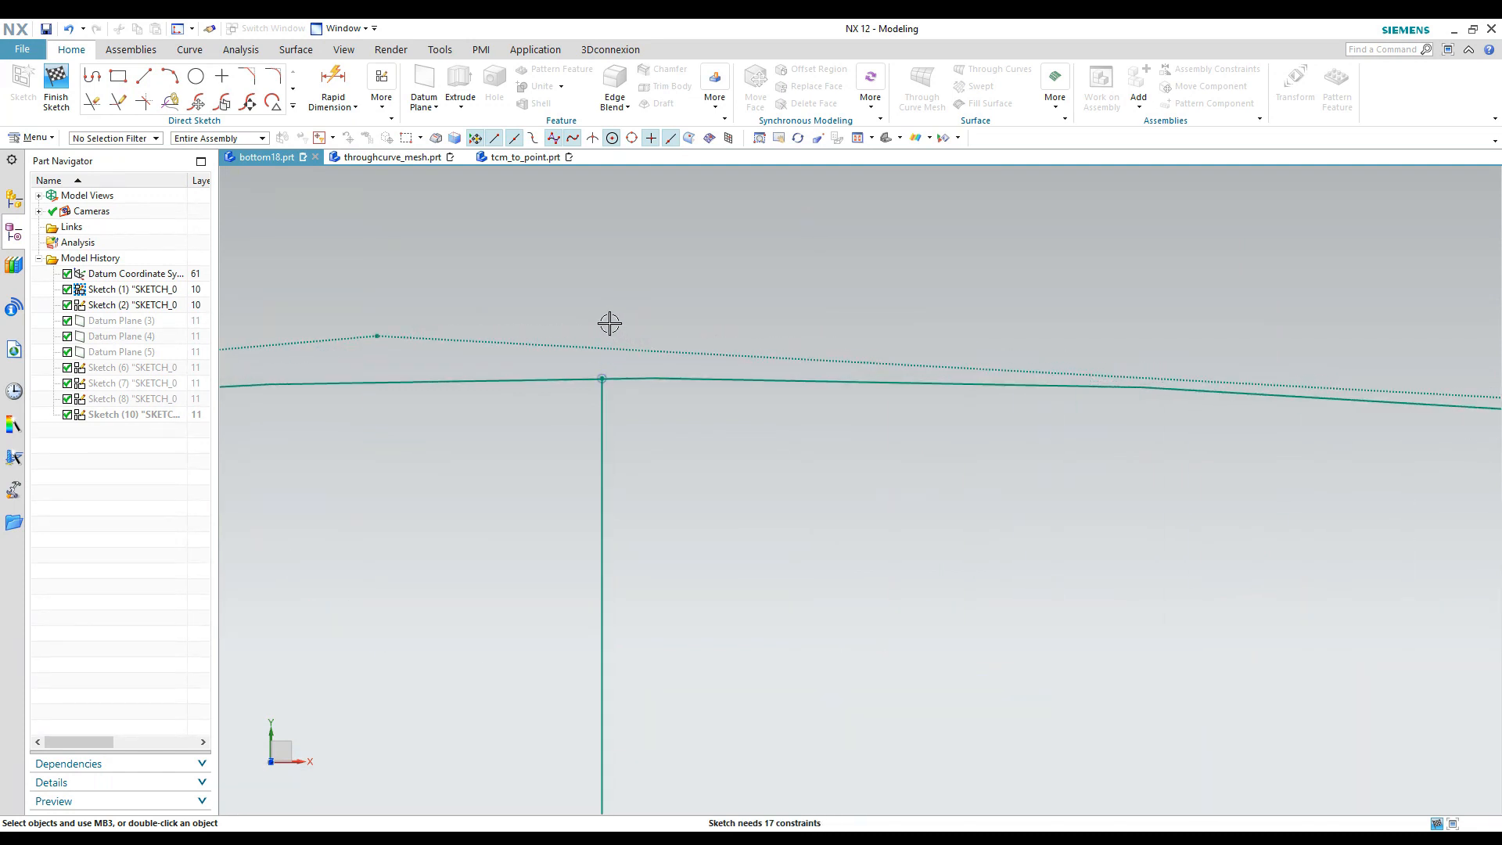
pyautogui.scroll(-2, 609, 323)
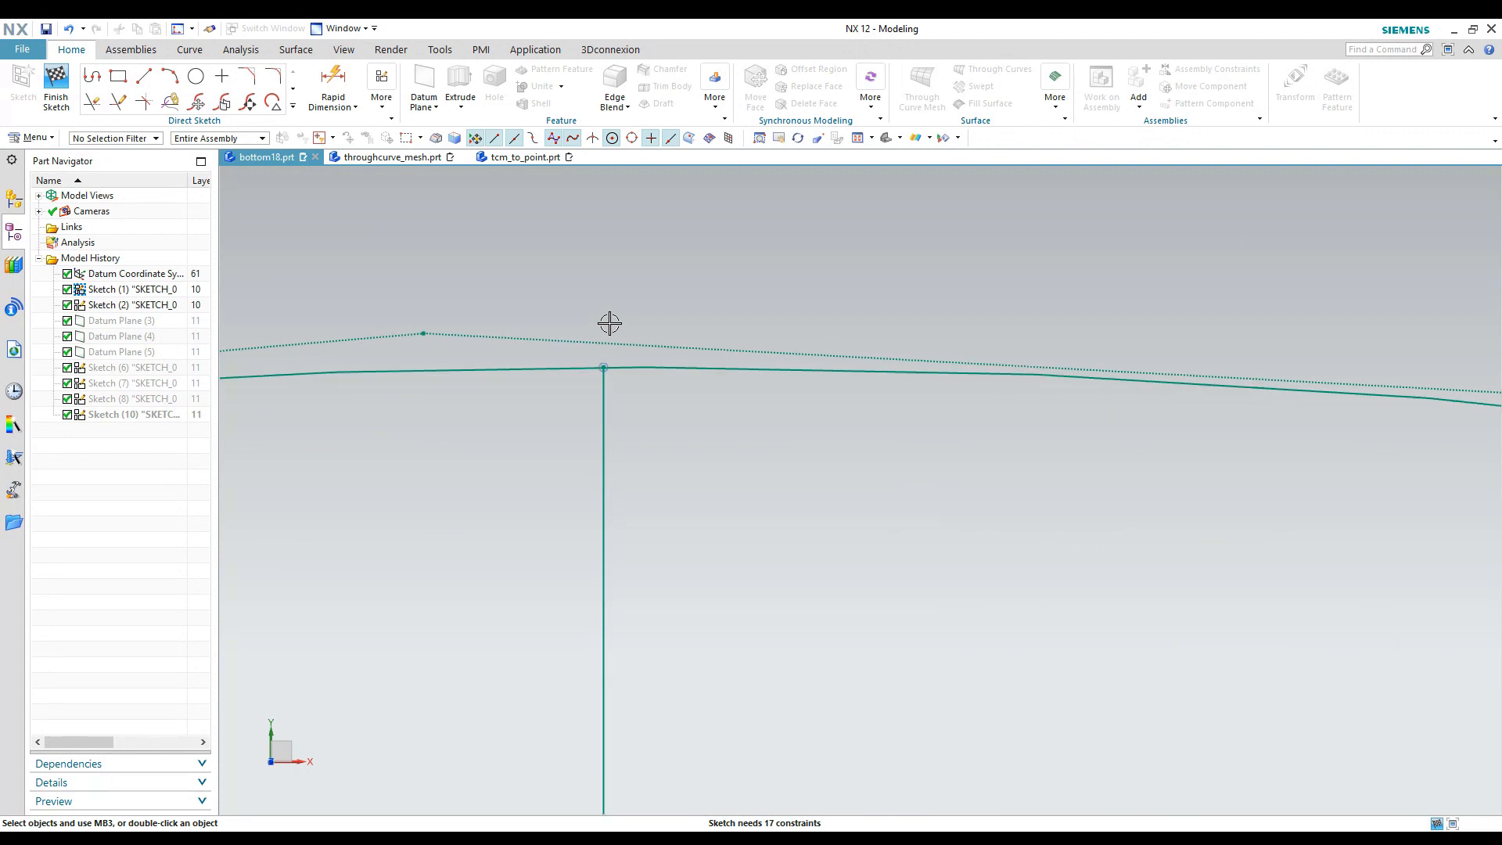
pyautogui.scroll(-6, 609, 323)
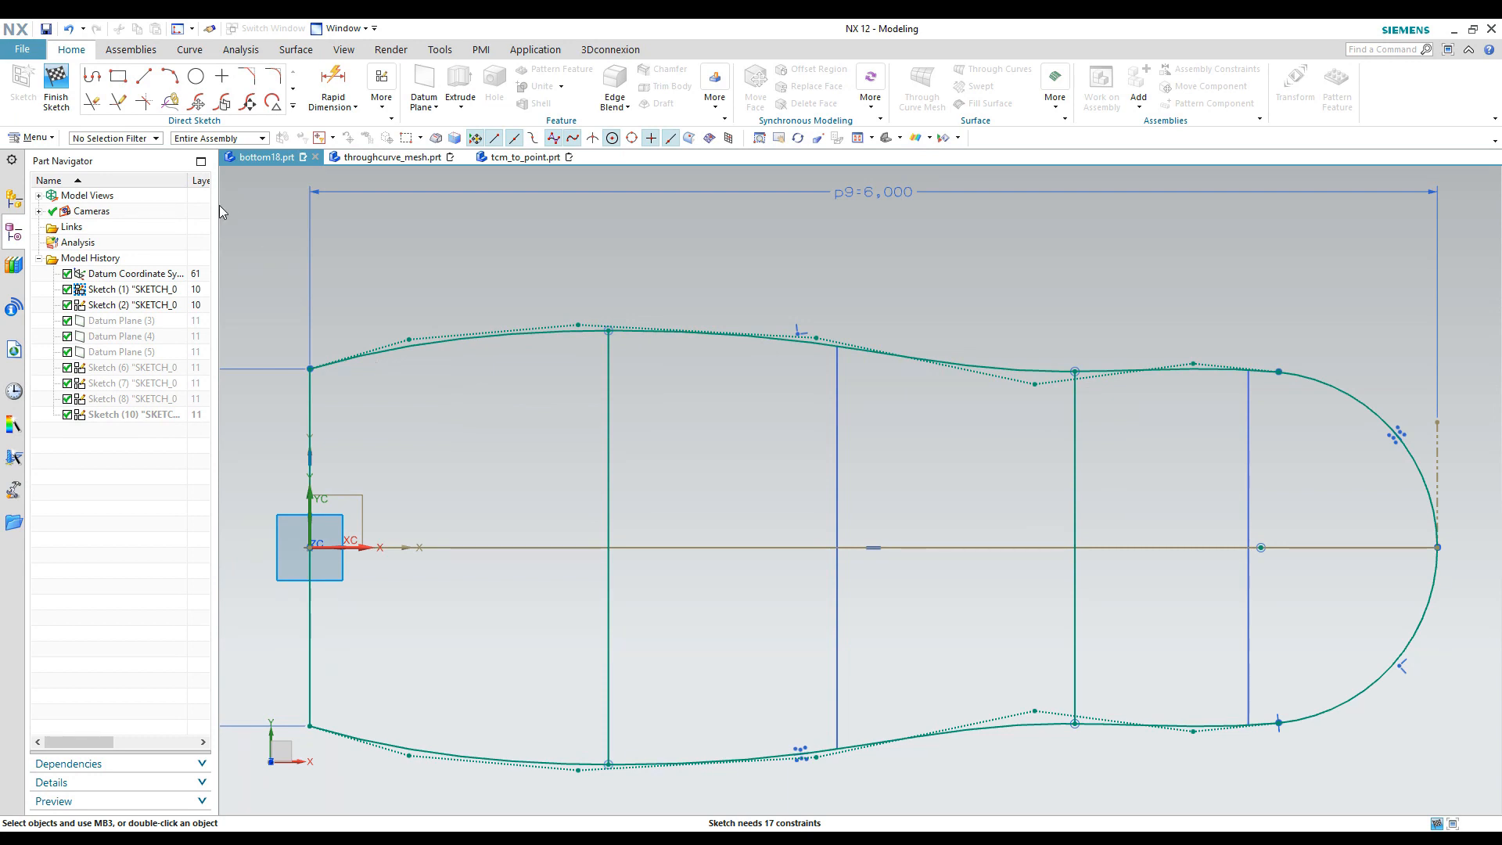
pyautogui.scroll(-1, 469, 295)
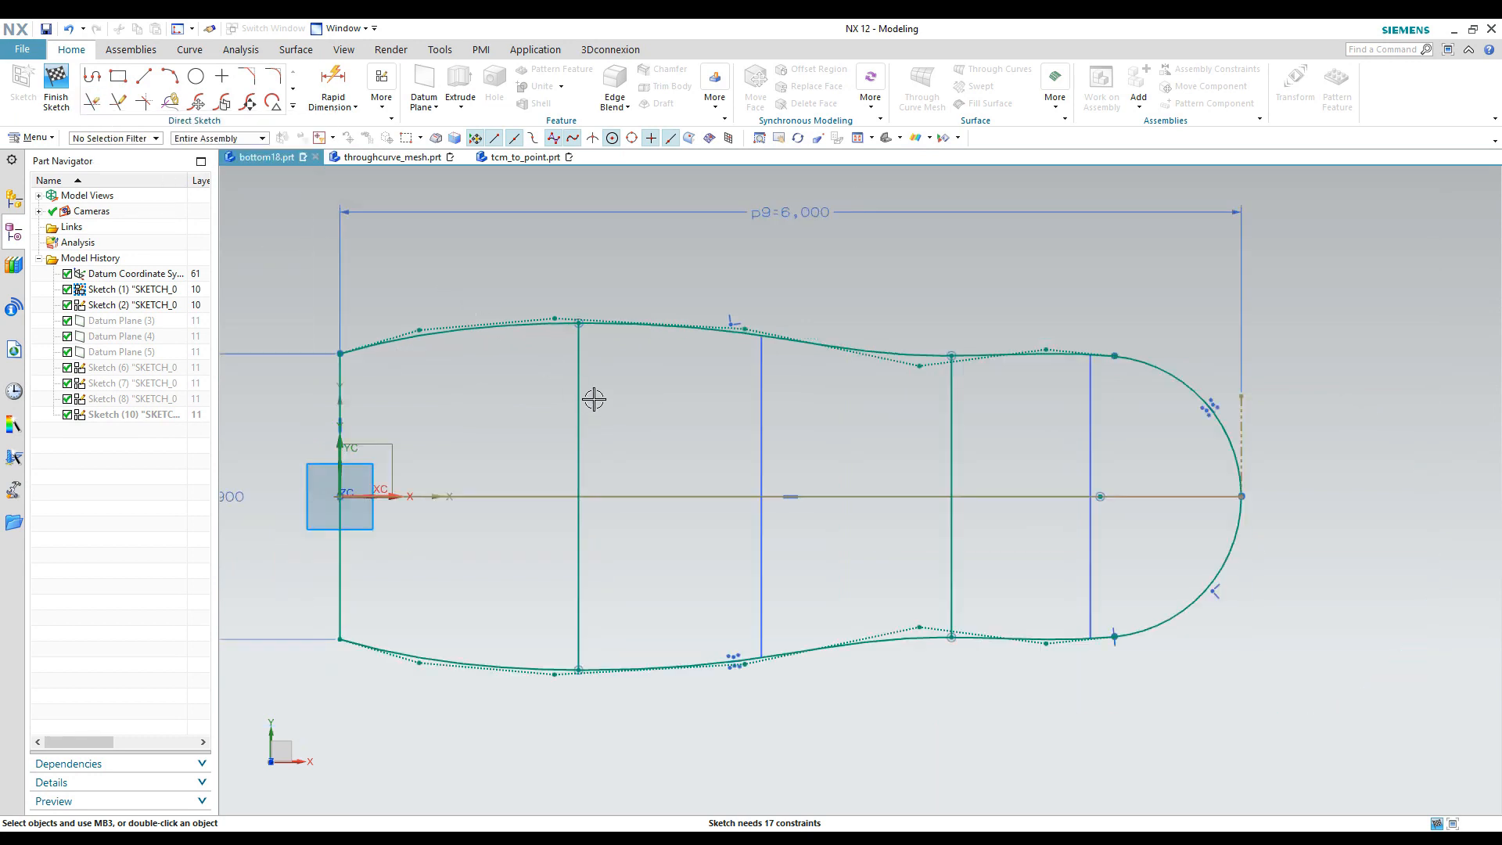
pyautogui.click(55, 86)
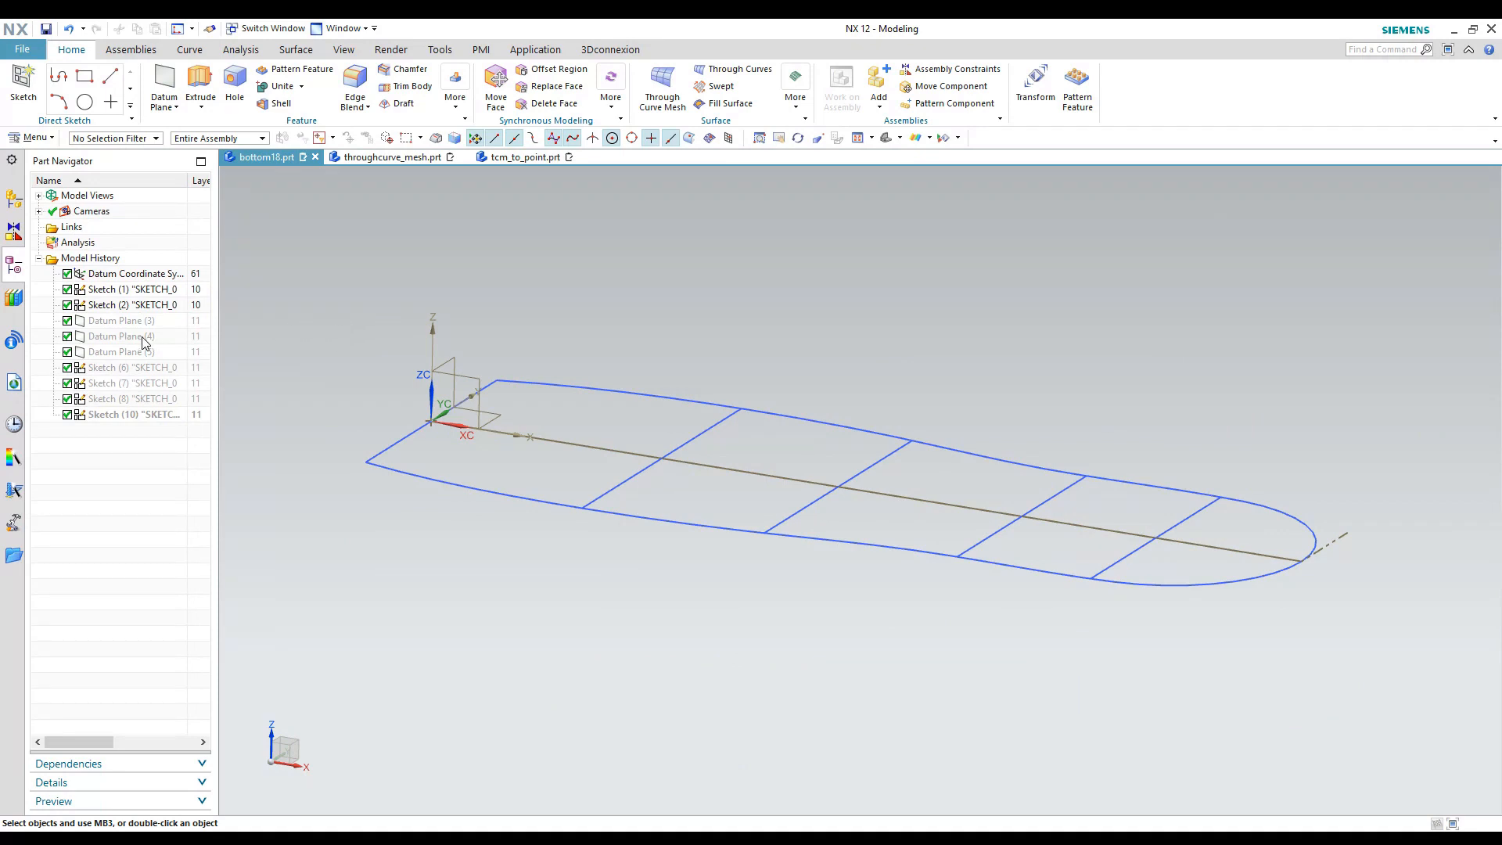
# - Show the hidden datum planes and profile sketches, and roll the model history back to Sketch (2)
pyautogui.rightClick(125, 354)
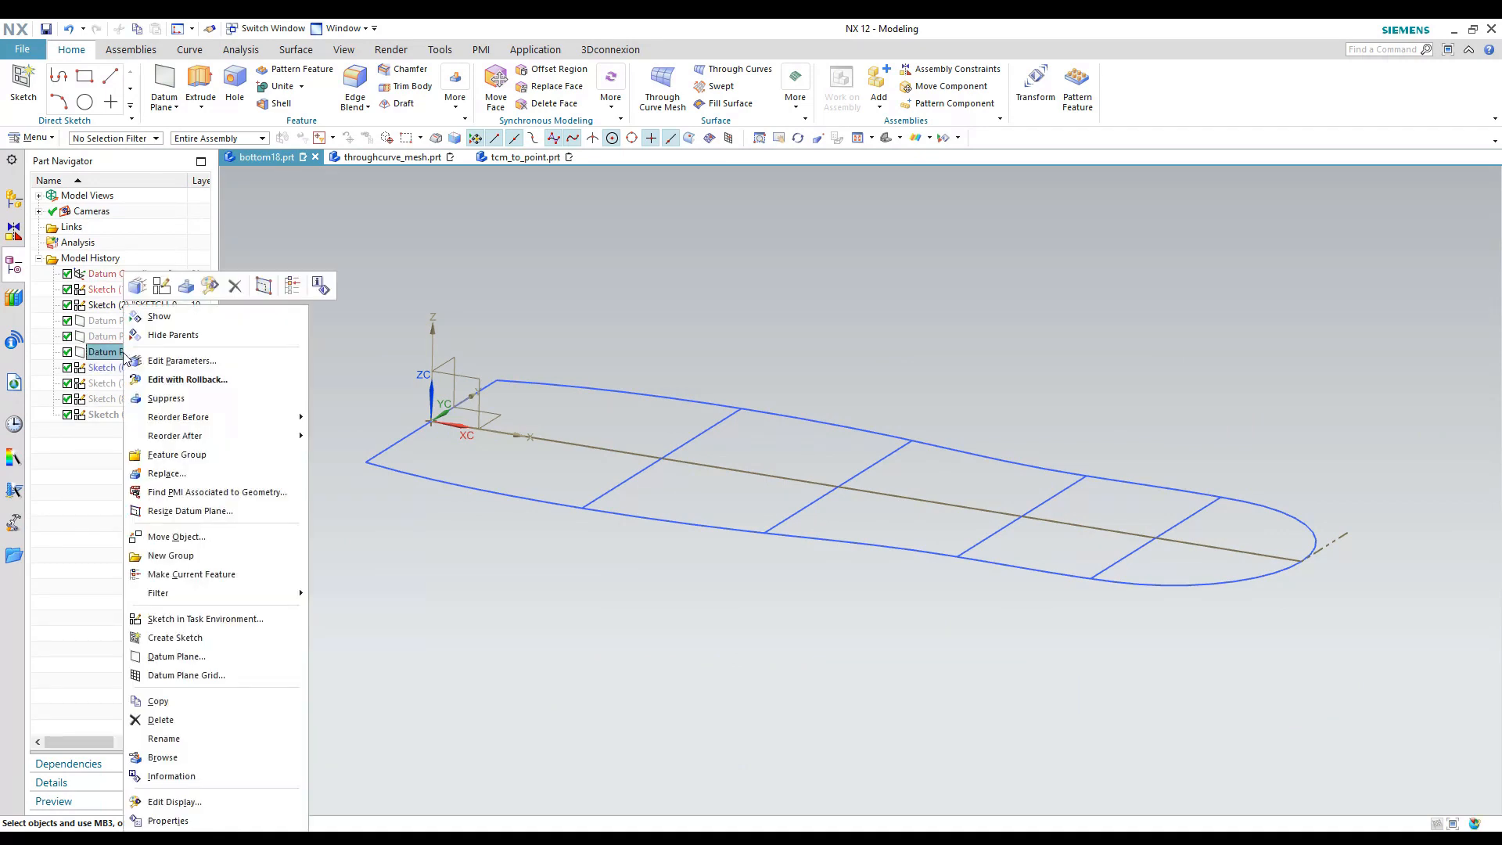
pyautogui.click(188, 318)
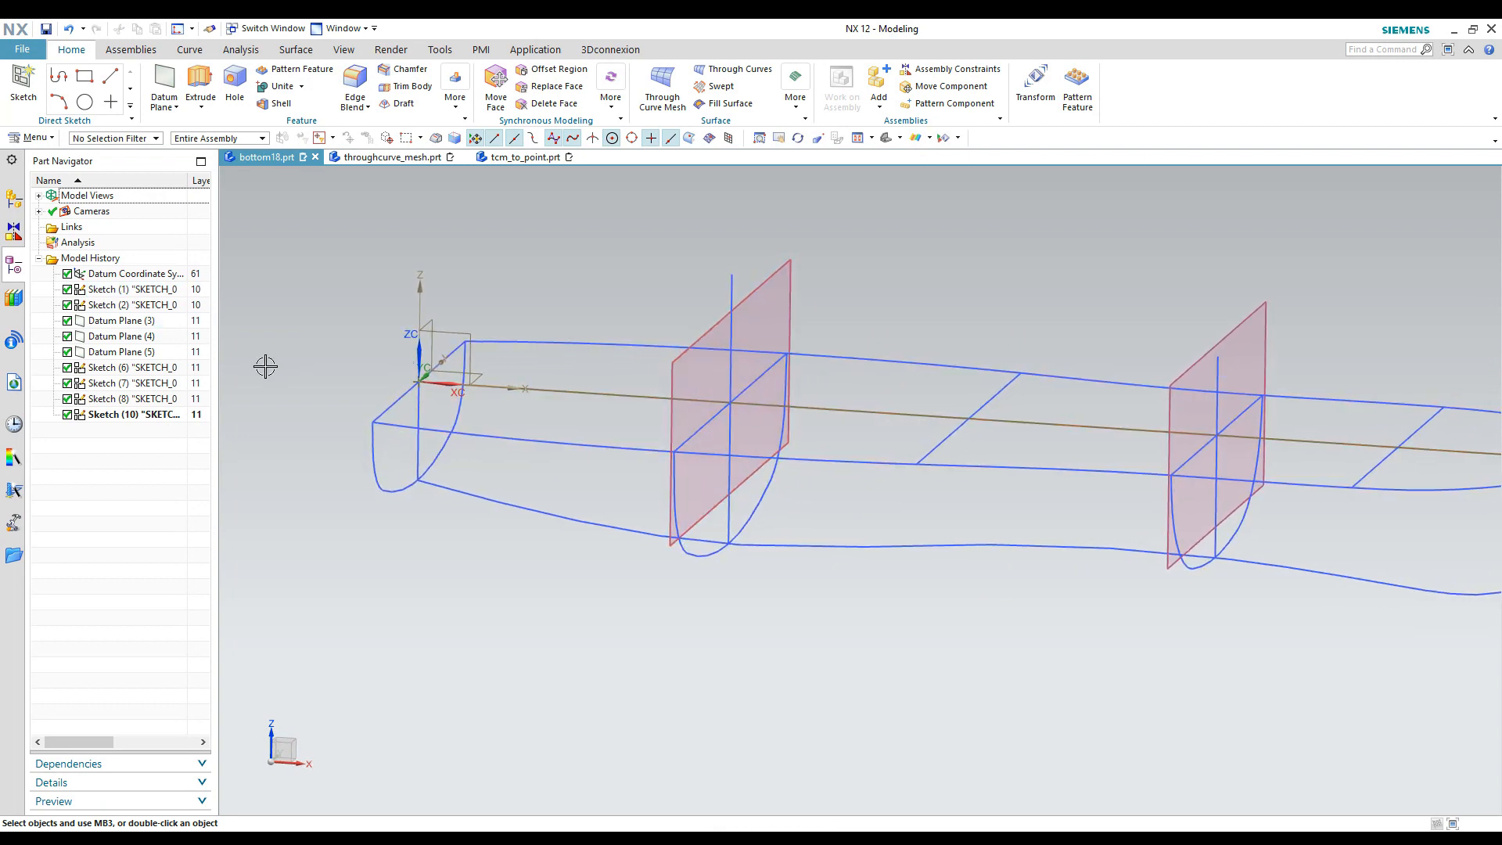
pyautogui.rightClick(125, 307)
pyautogui.click(122, 310)
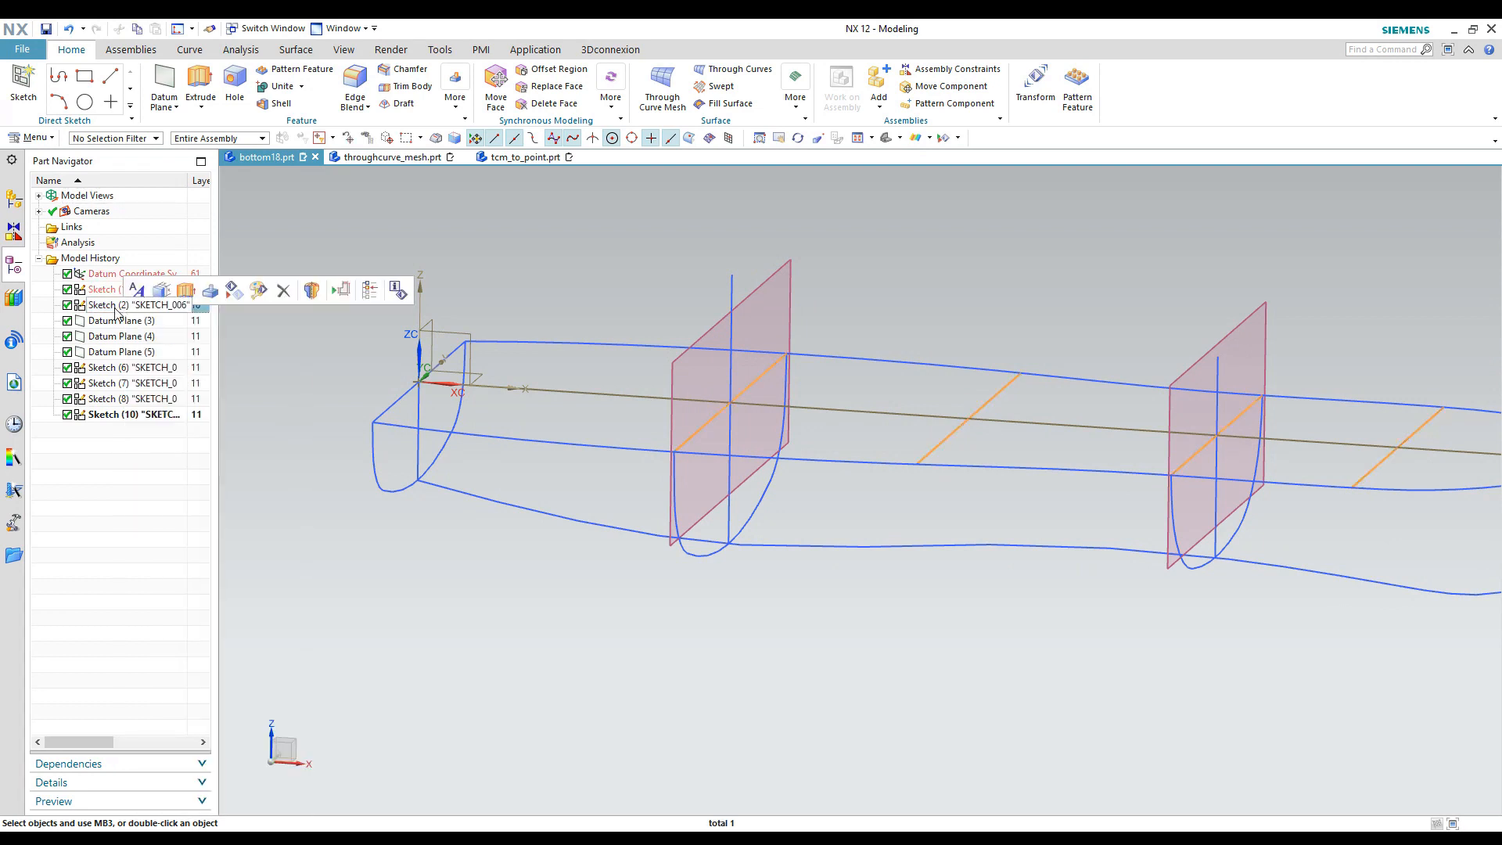
pyautogui.click(100, 320)
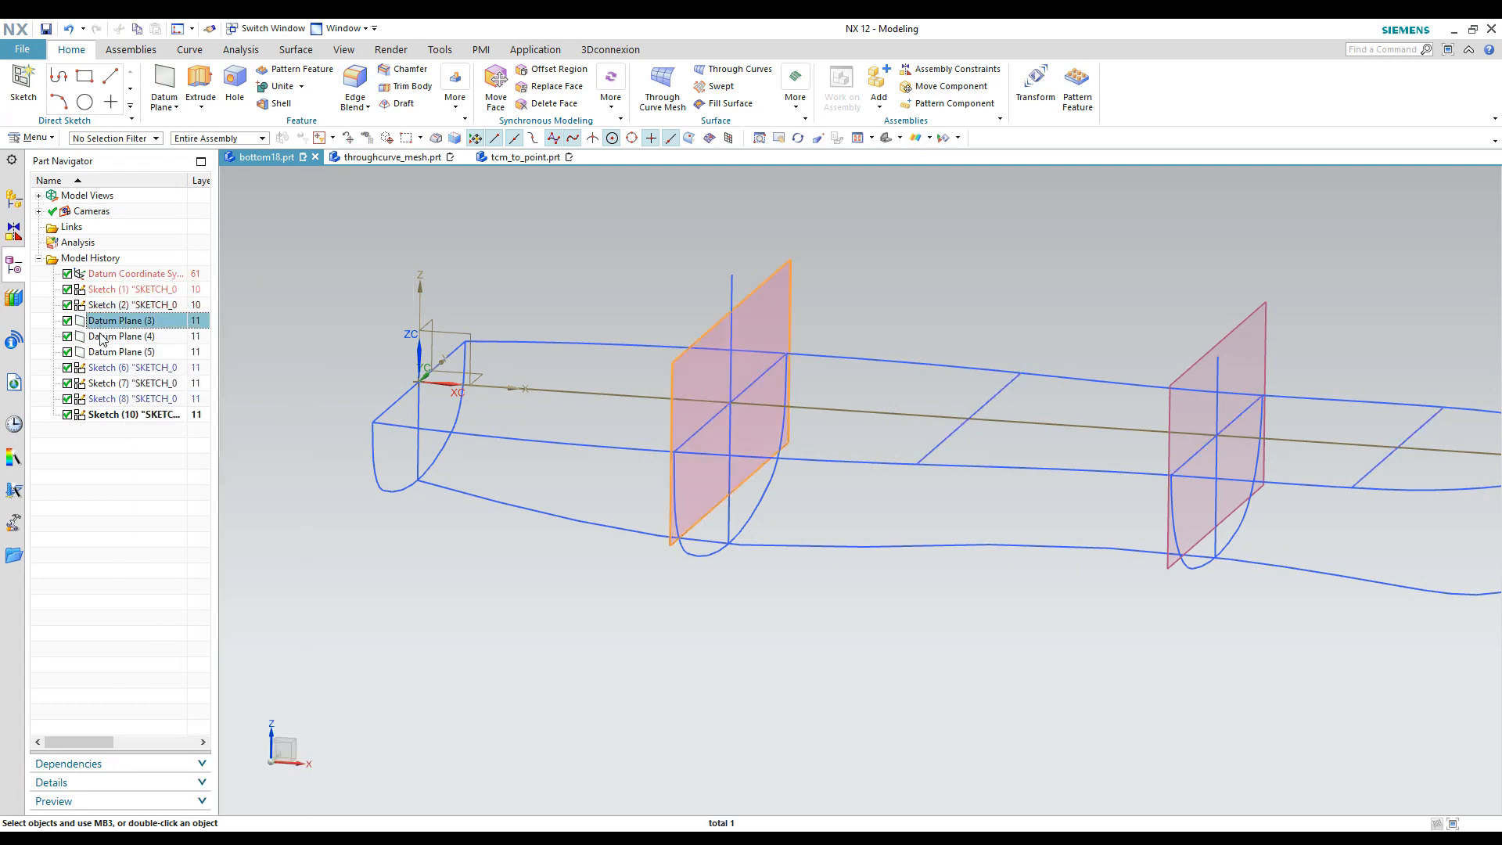
pyautogui.rightClick(118, 306)
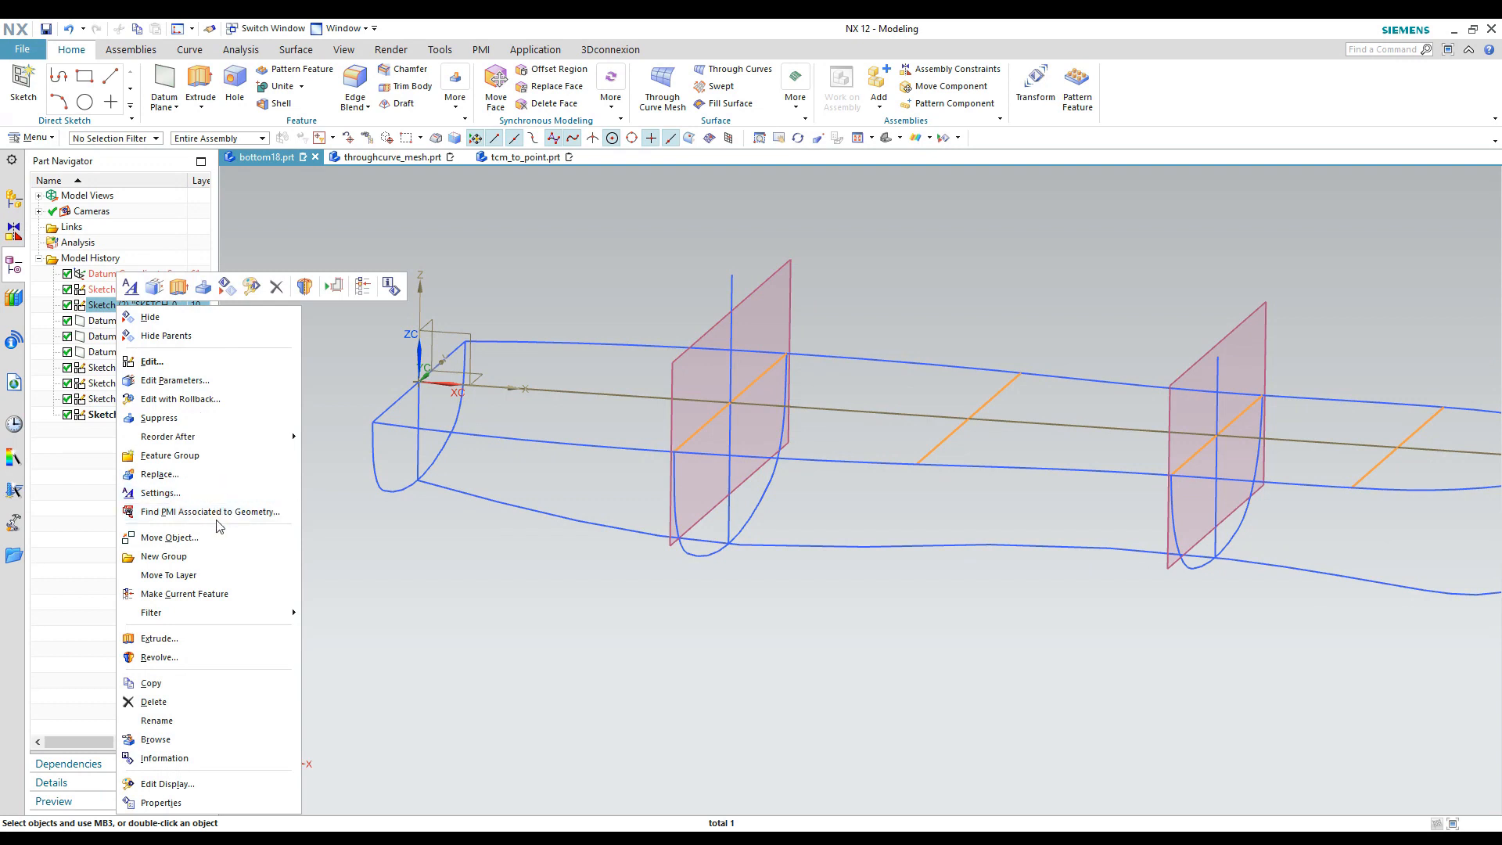
pyautogui.click(209, 592)
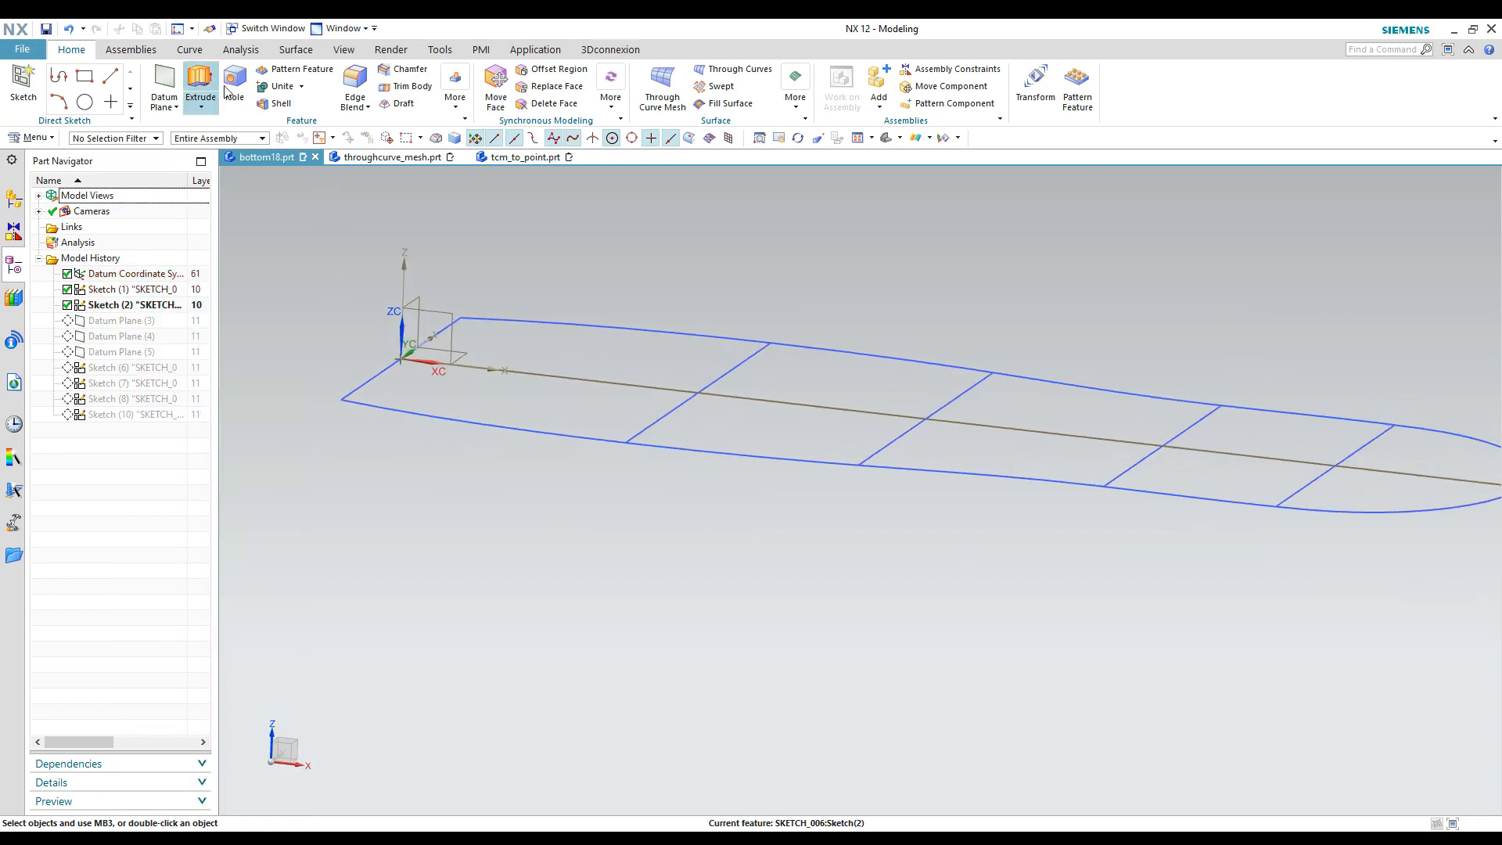
# - Try a datum plane through the first section line at 0° to the YZ plane, and undo it
pyautogui.click(165, 86)
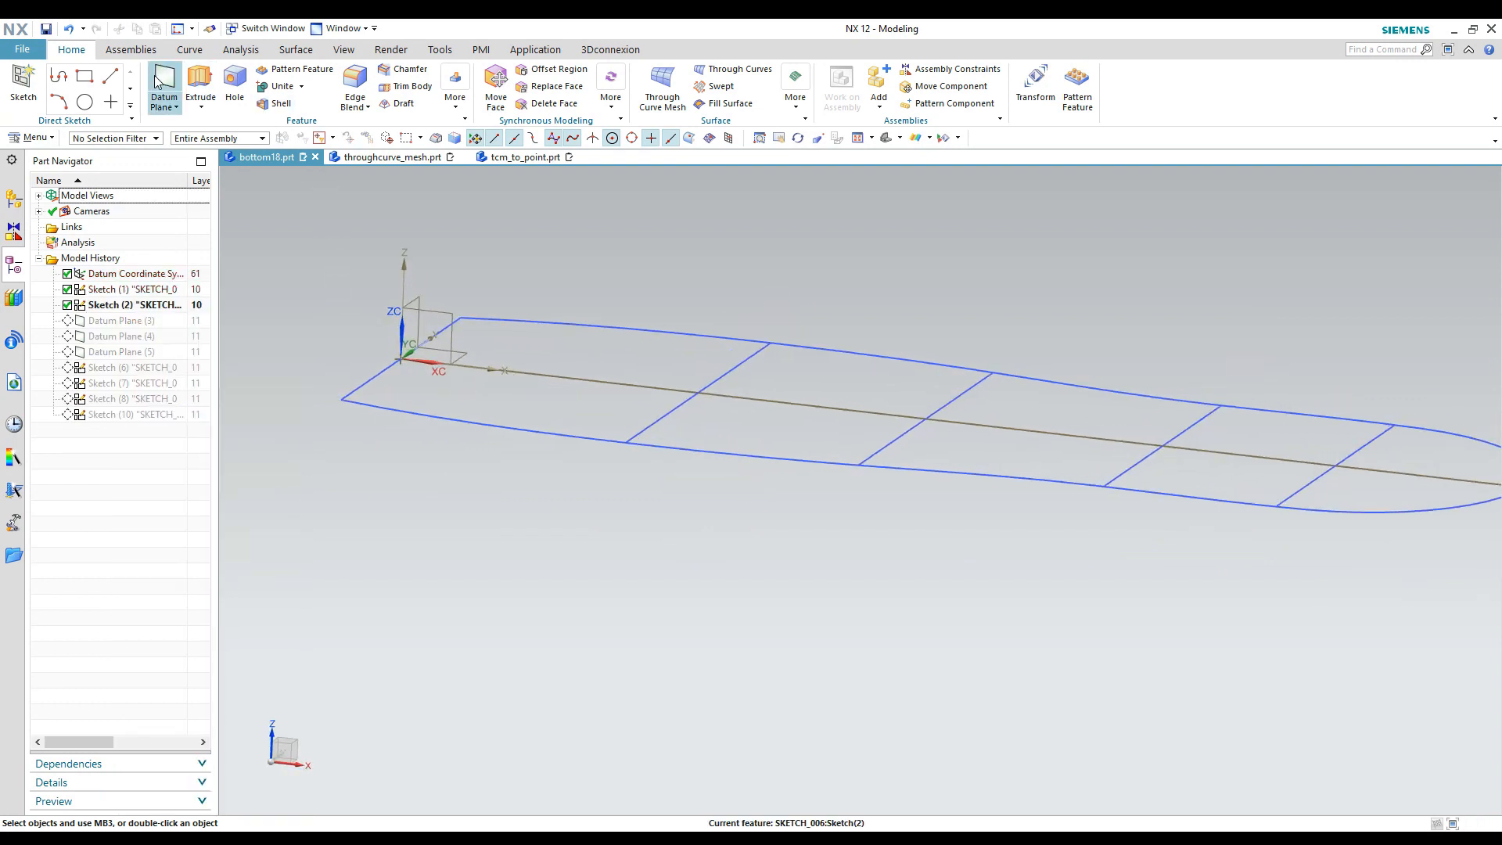
pyautogui.click(733, 363)
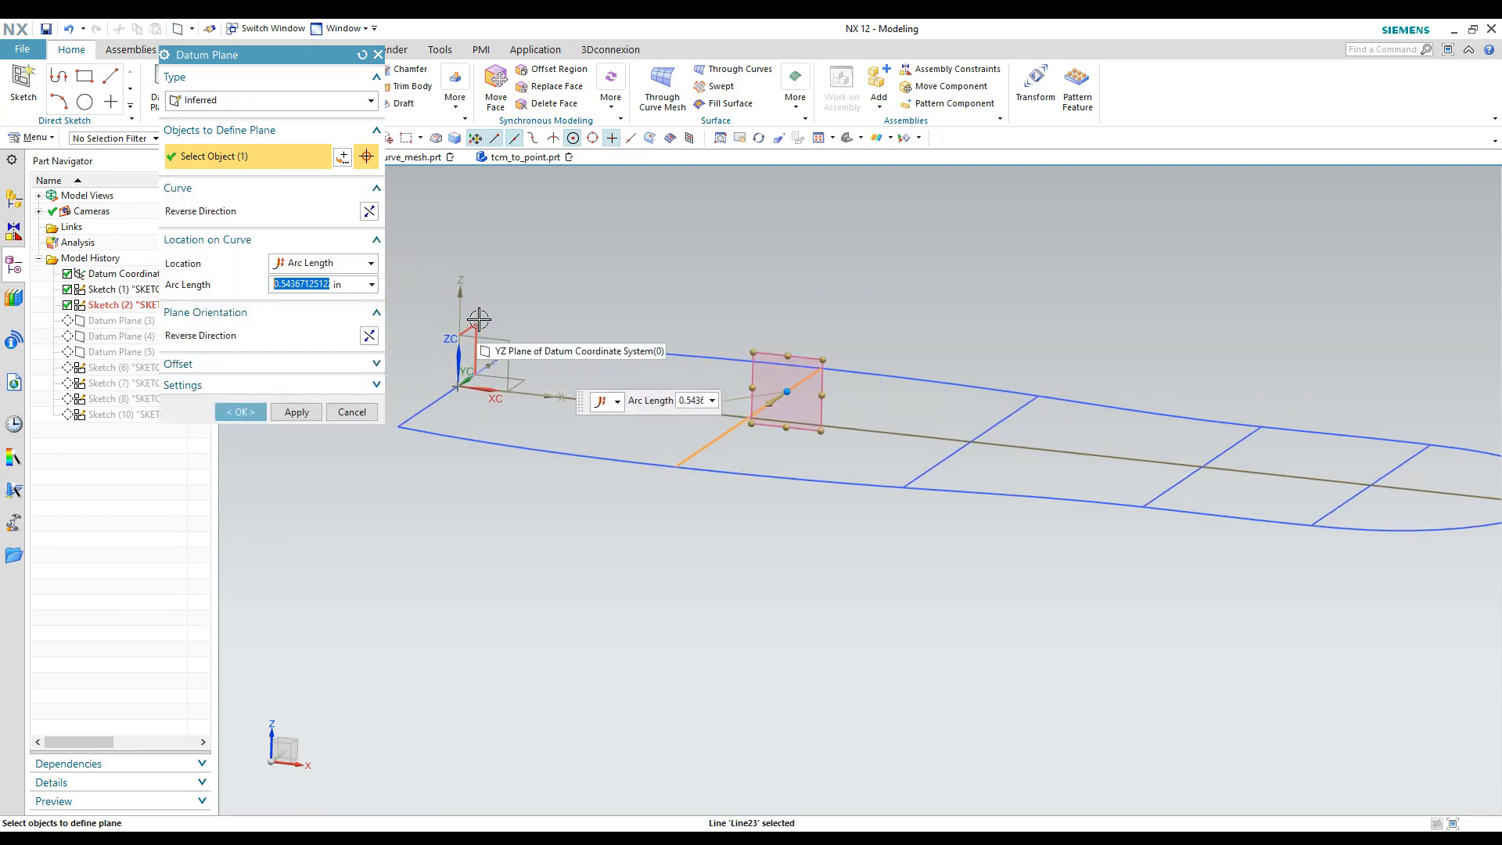
pyautogui.click(477, 319)
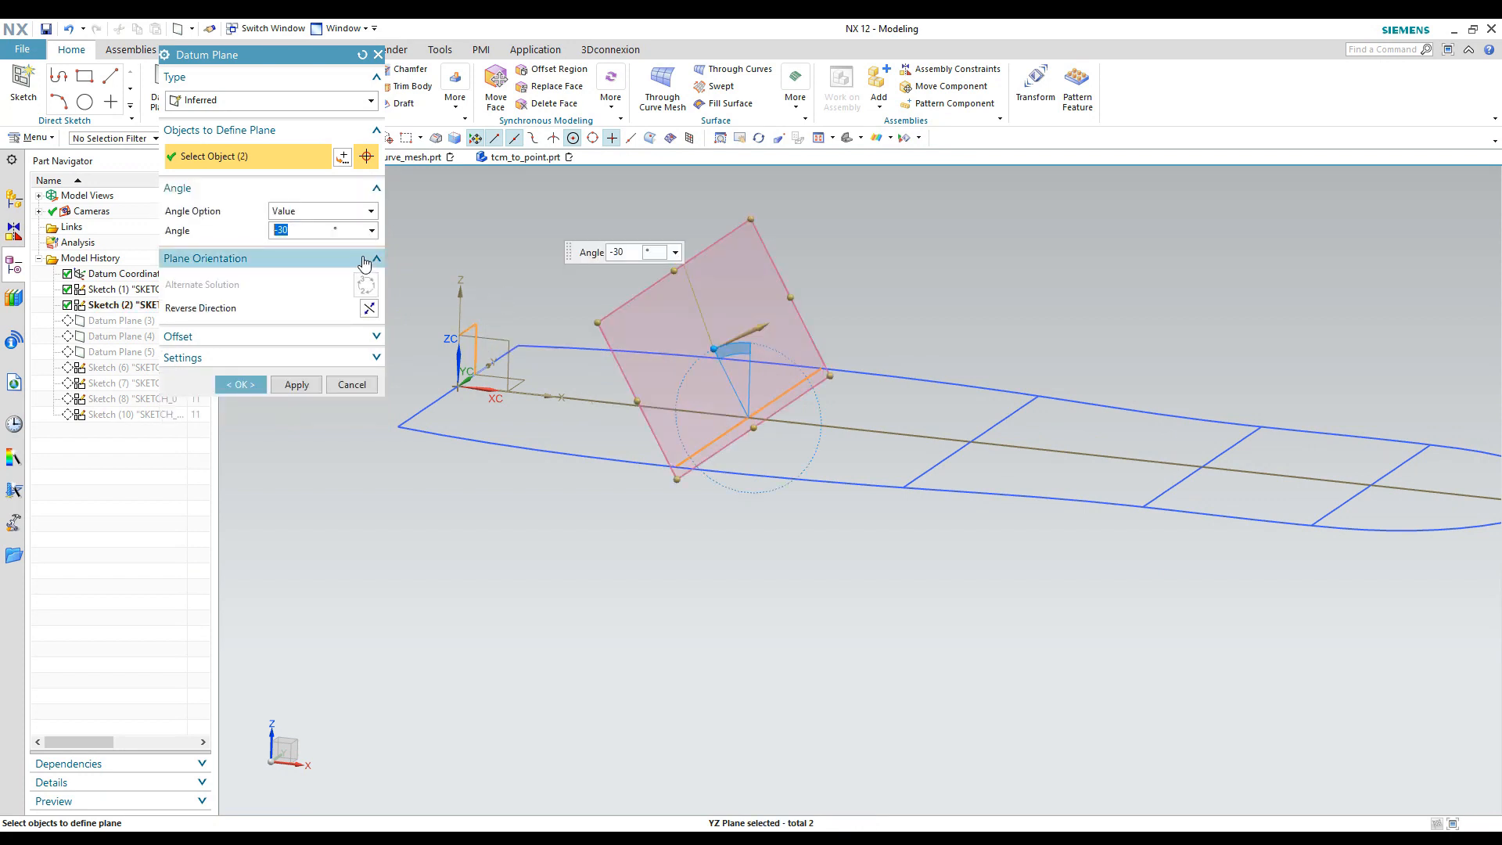
pyautogui.write('0')
pyautogui.press('Return')
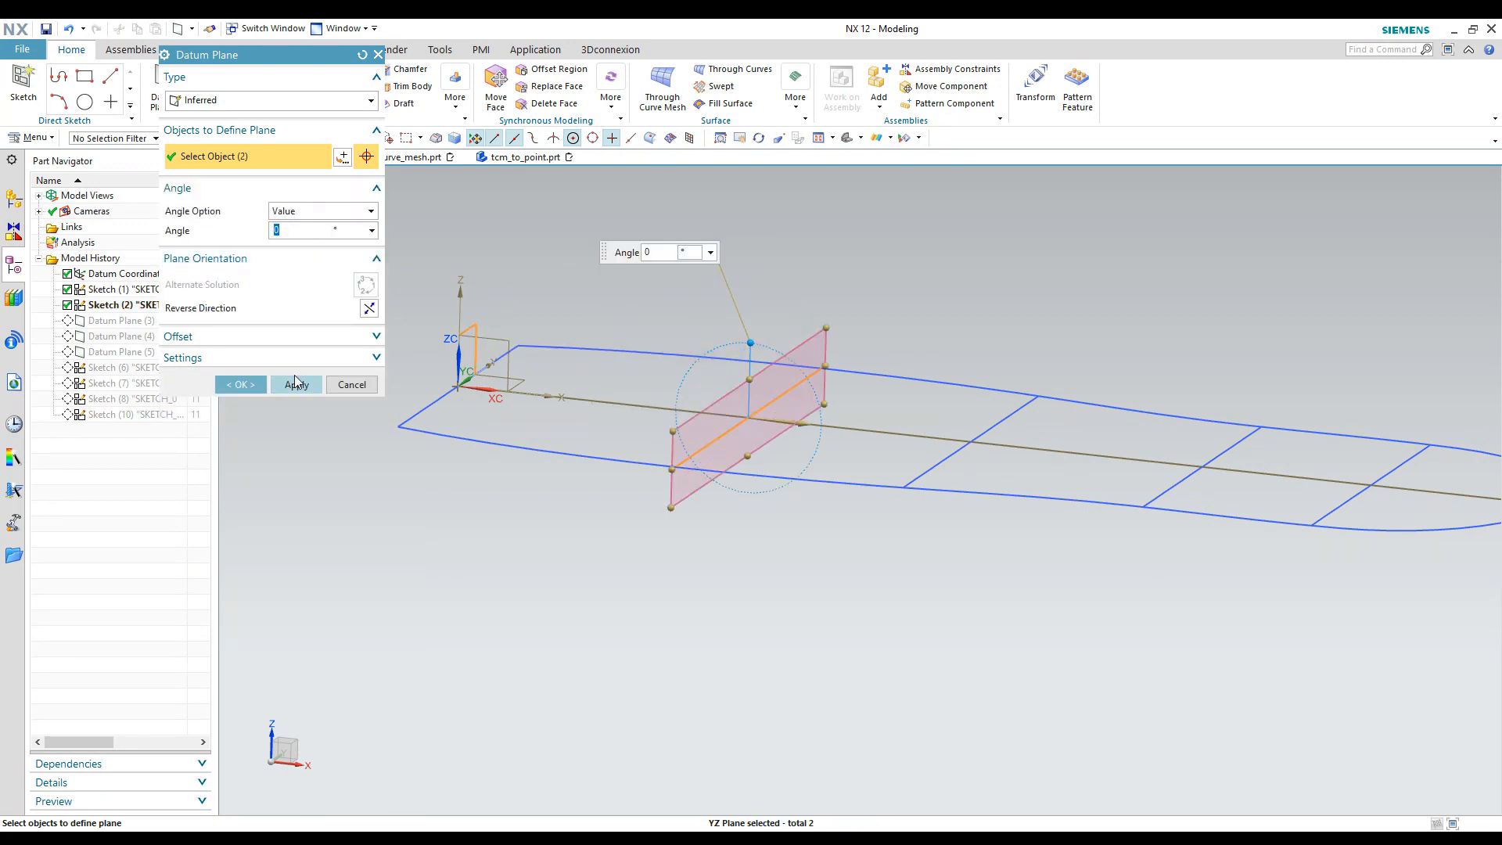
pyautogui.click(252, 387)
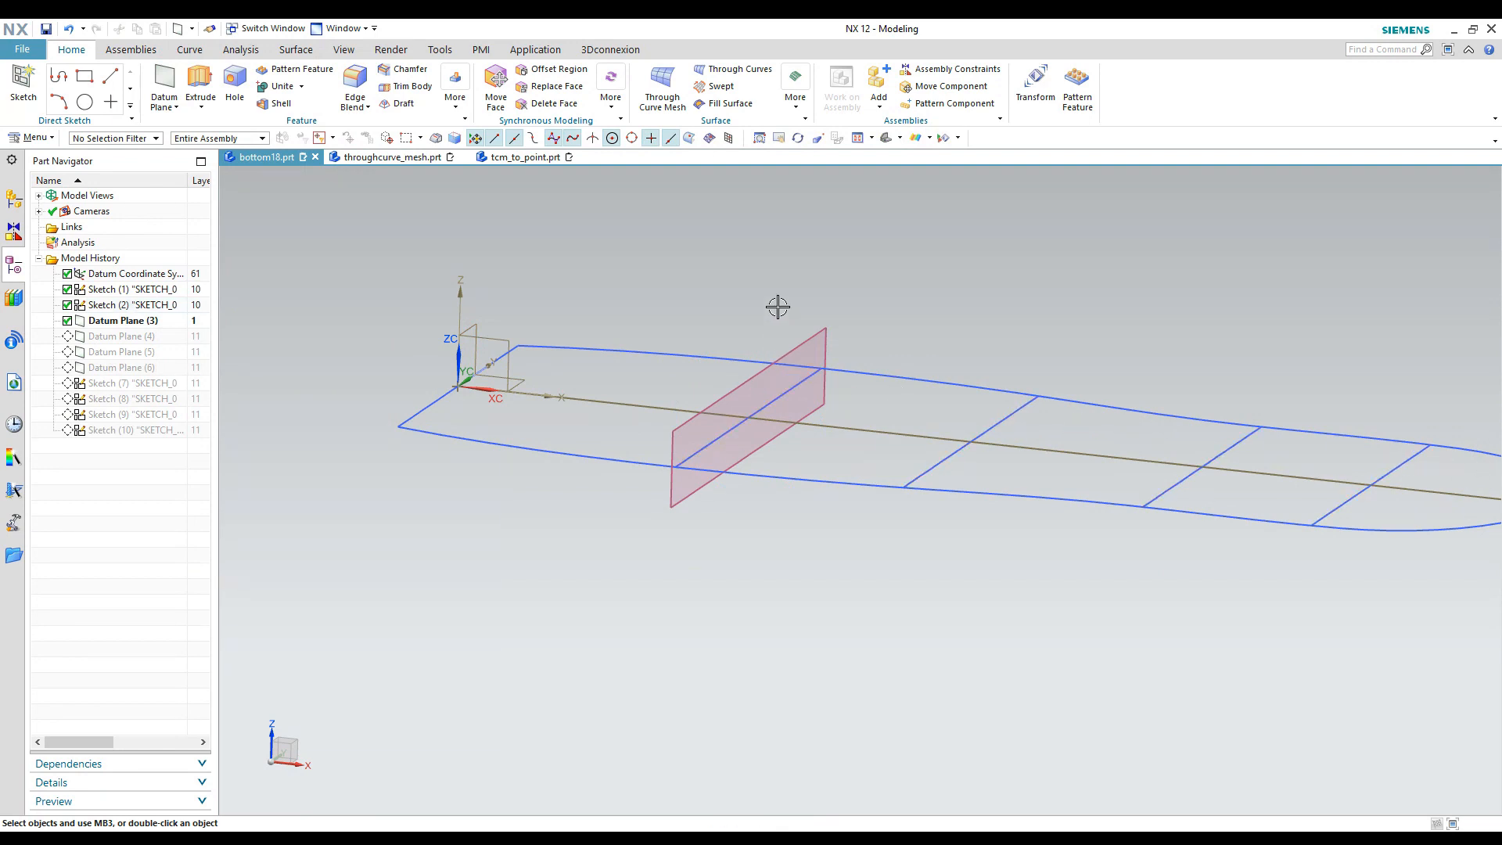
pyautogui.hotkey('ctrl', 'z')
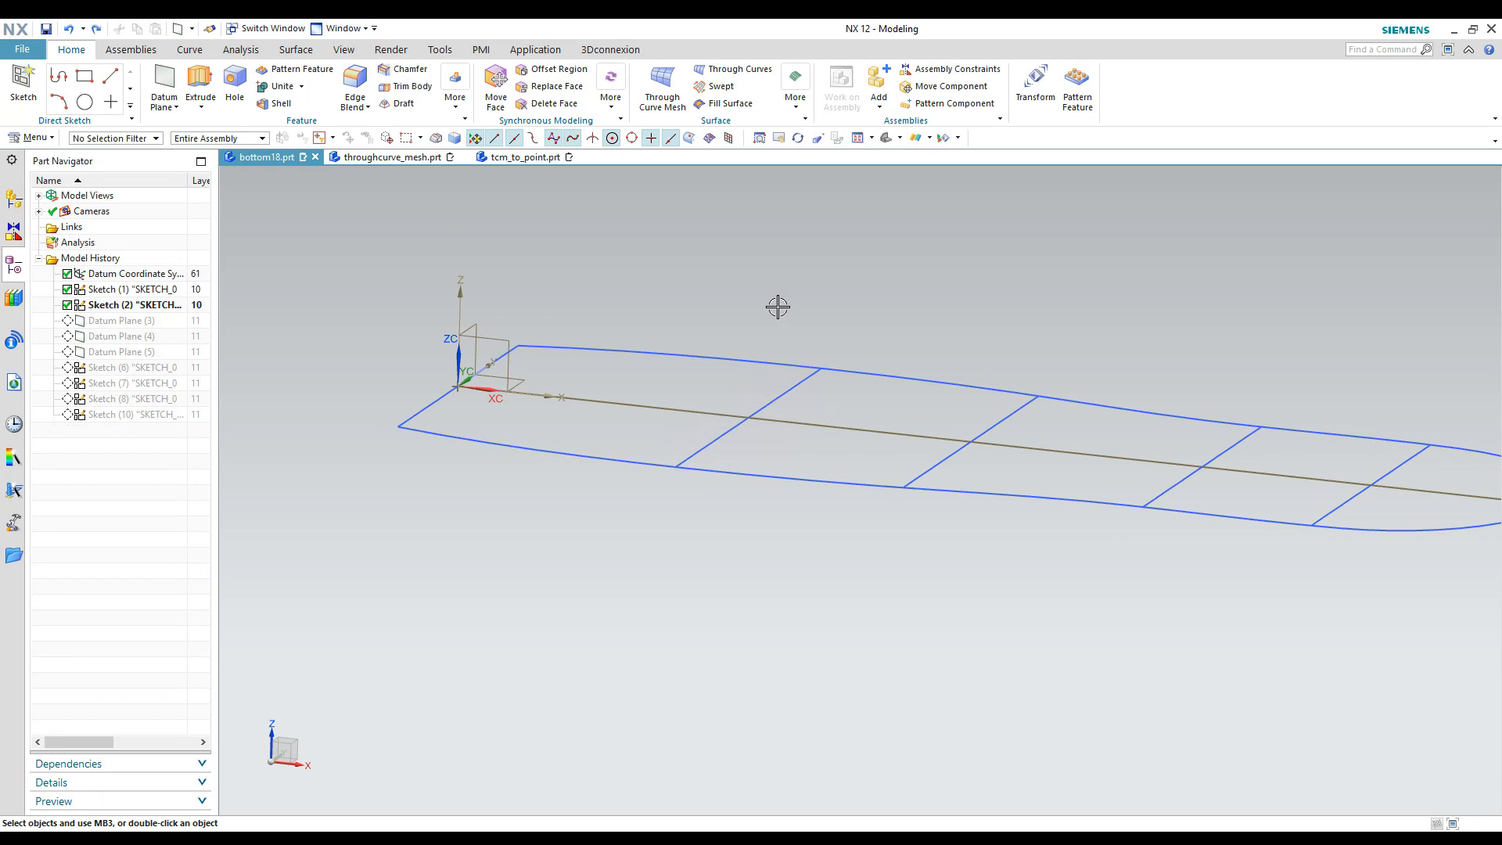
# - Roll the model history forward to Datum Plane (5)
pyautogui.rightClick(137, 352)
pyautogui.click(219, 445)
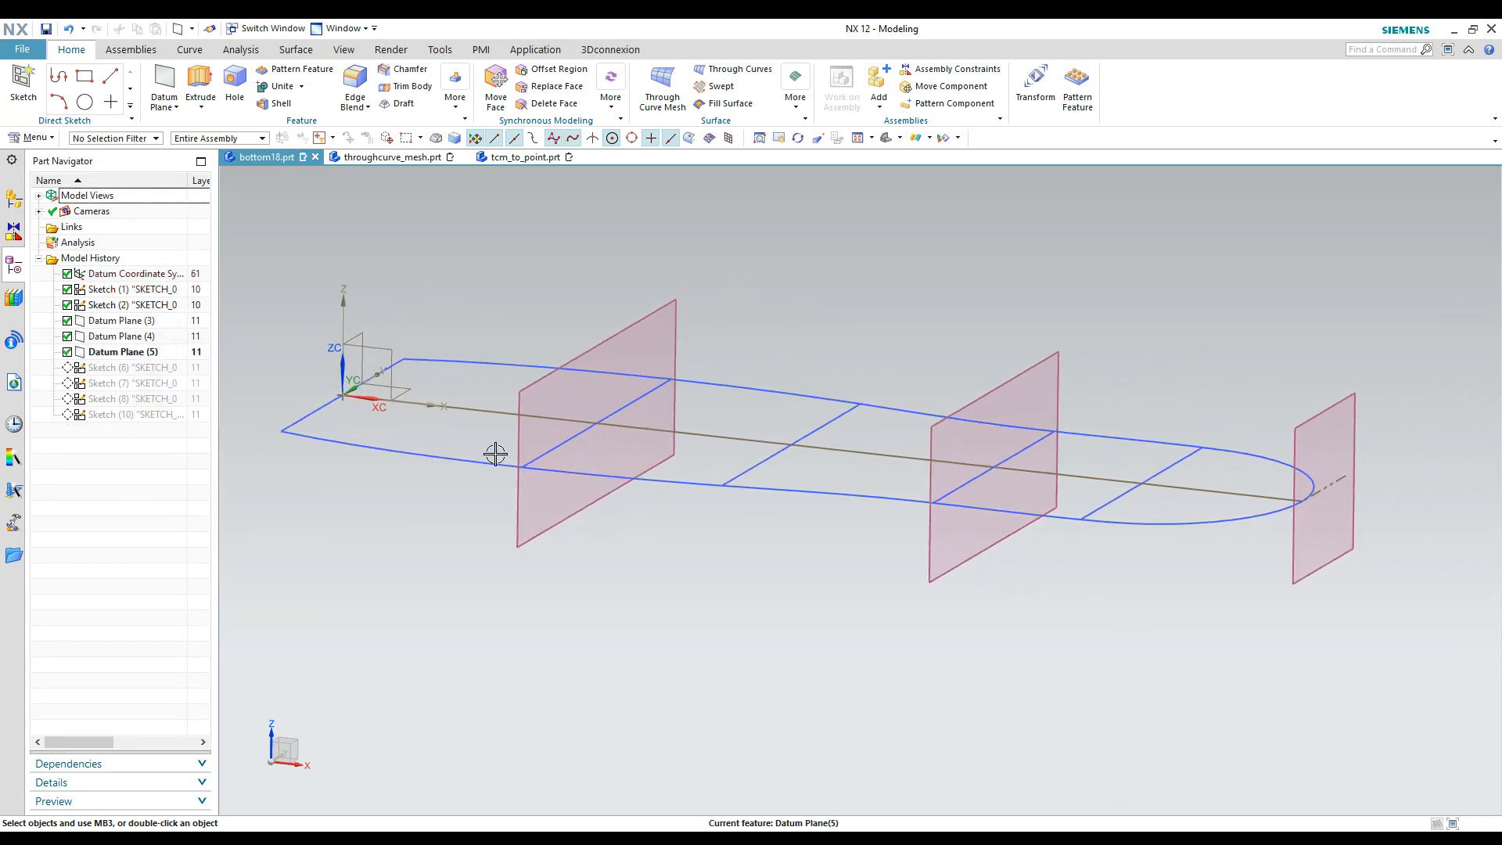
pyautogui.click(1331, 414)
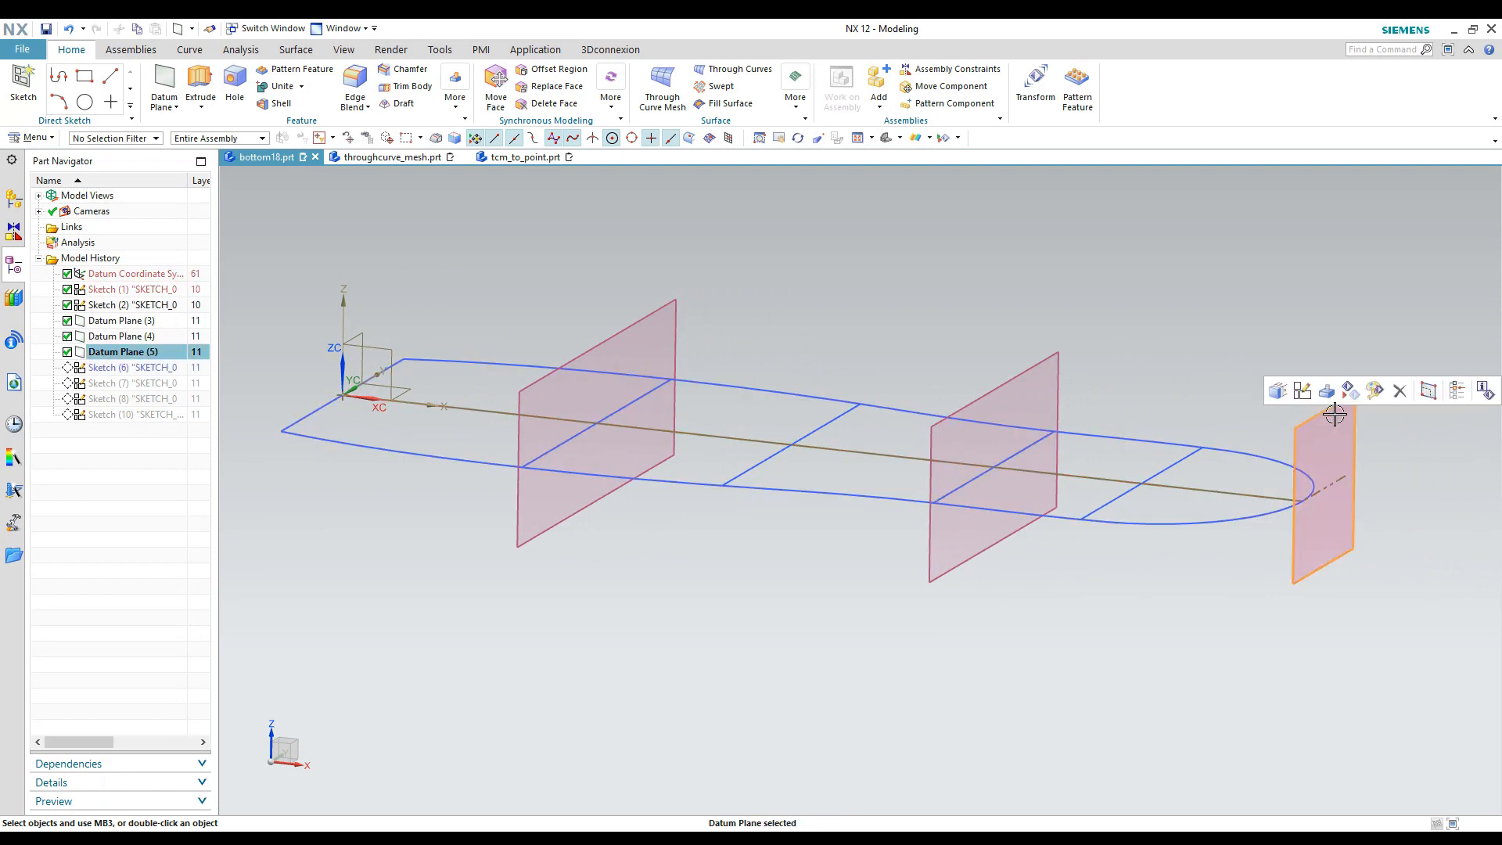
pyautogui.click(1399, 391)
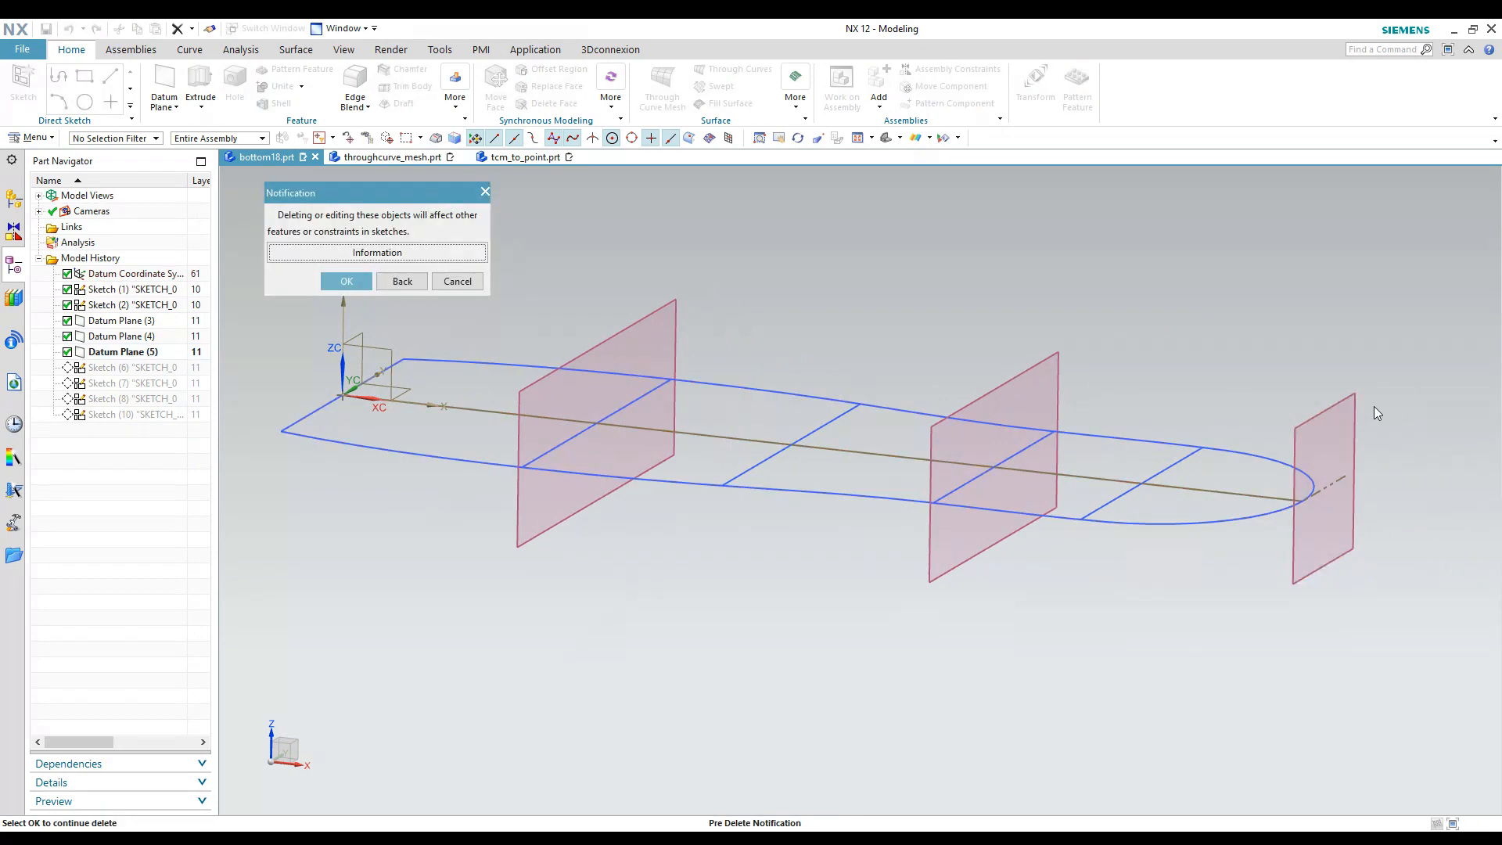
pyautogui.click(457, 281)
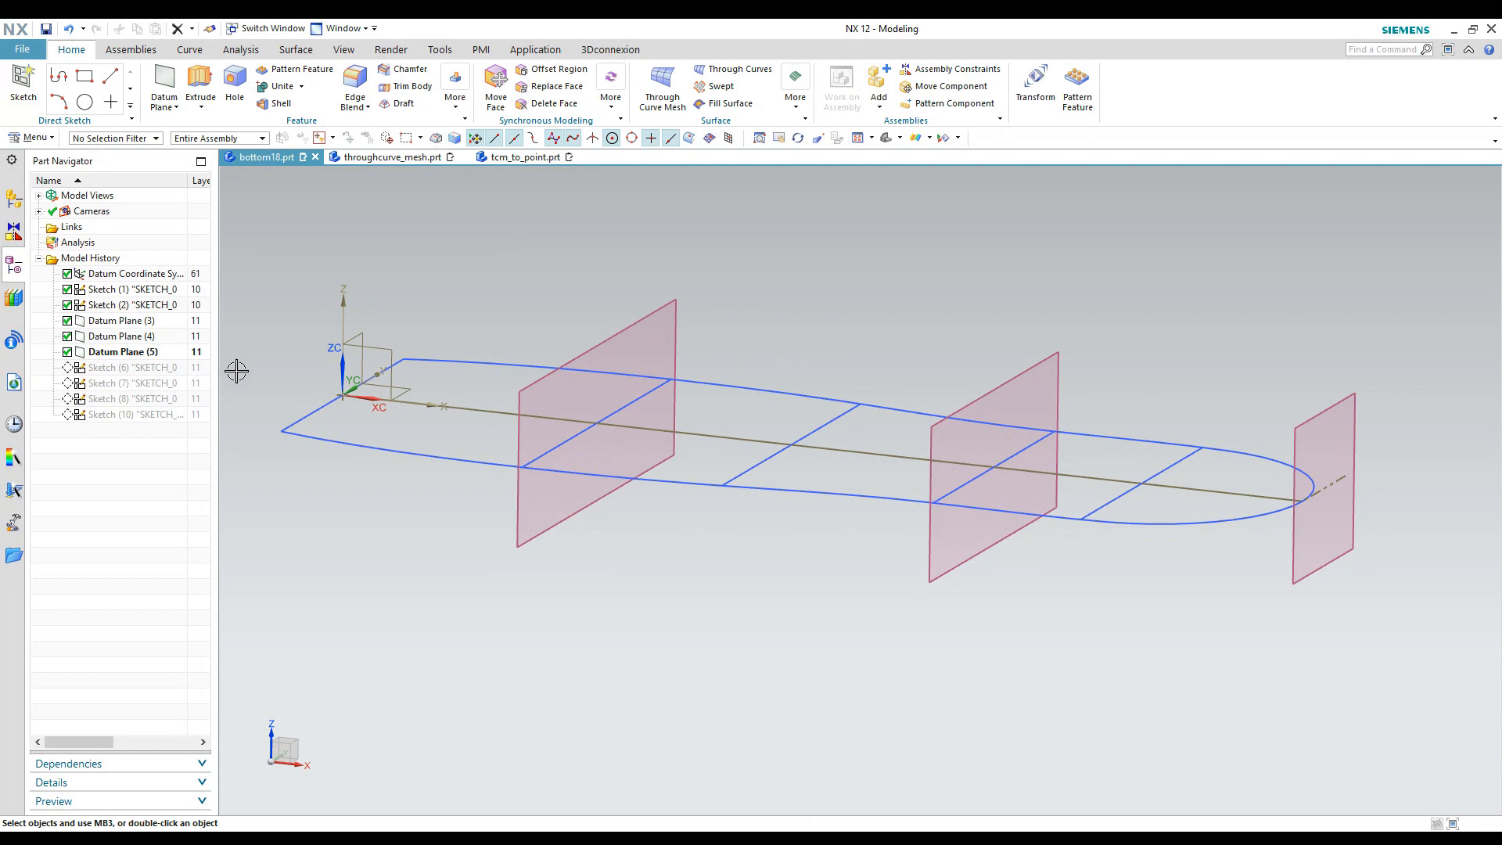
# - Make Sketch (6), the side profile sketch, the current feature in the model history
pyautogui.click(118, 368)
pyautogui.rightClick(117, 367)
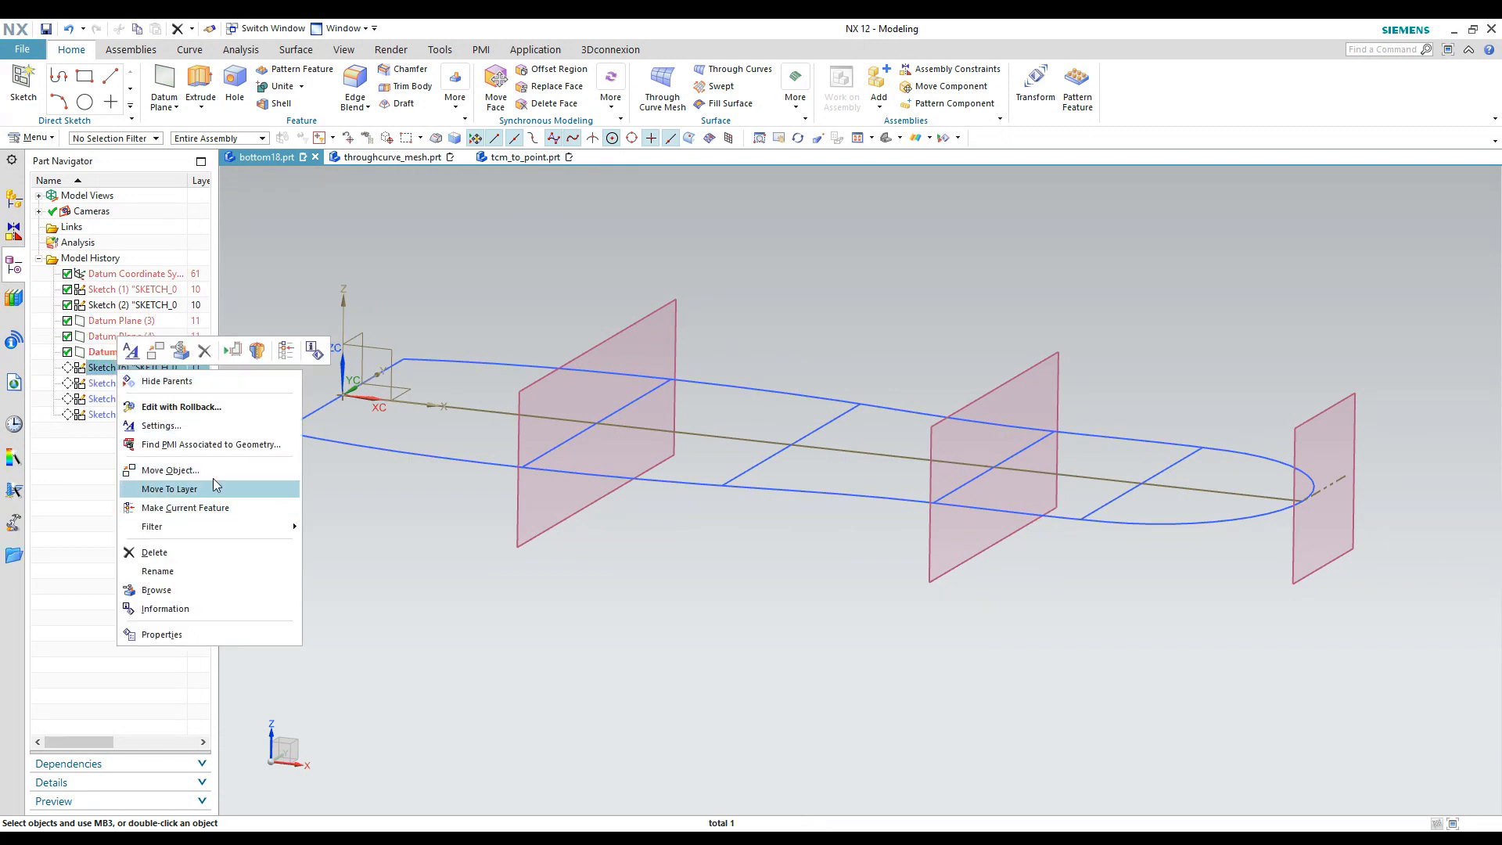
pyautogui.click(216, 508)
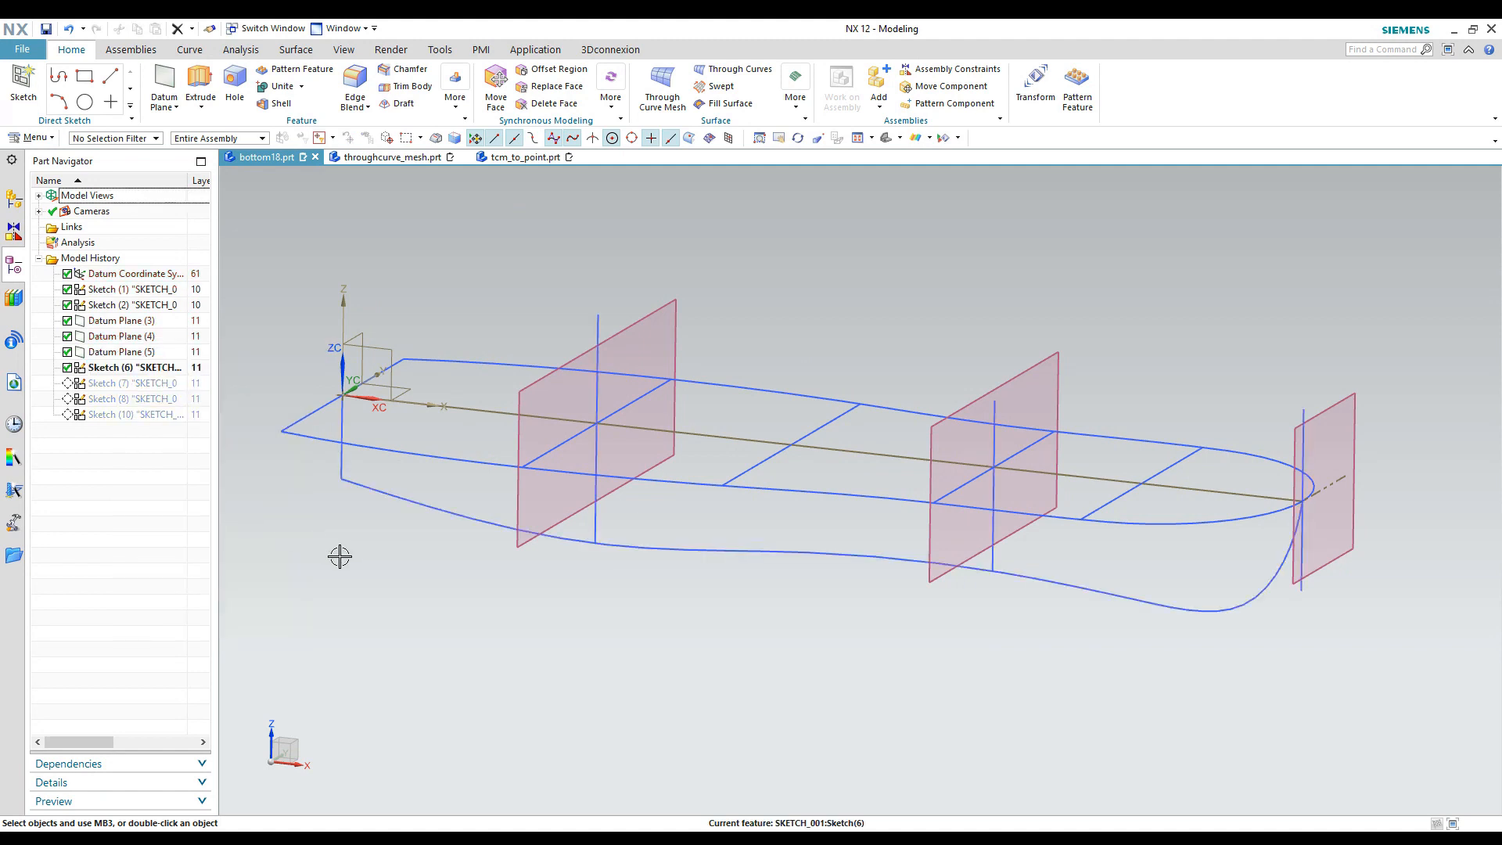
# - Open the side profile sketch, examine how its vertical lines meet the lower spline at the datum planes, and finish the sketch
pyautogui.moveTo(339, 557)
pyautogui.mouseDown(button='middle')
pyautogui.moveTo(399, 509)
pyautogui.moveTo(434, 510)
pyautogui.moveTo(446, 479)
pyautogui.mouseUp(button='middle')
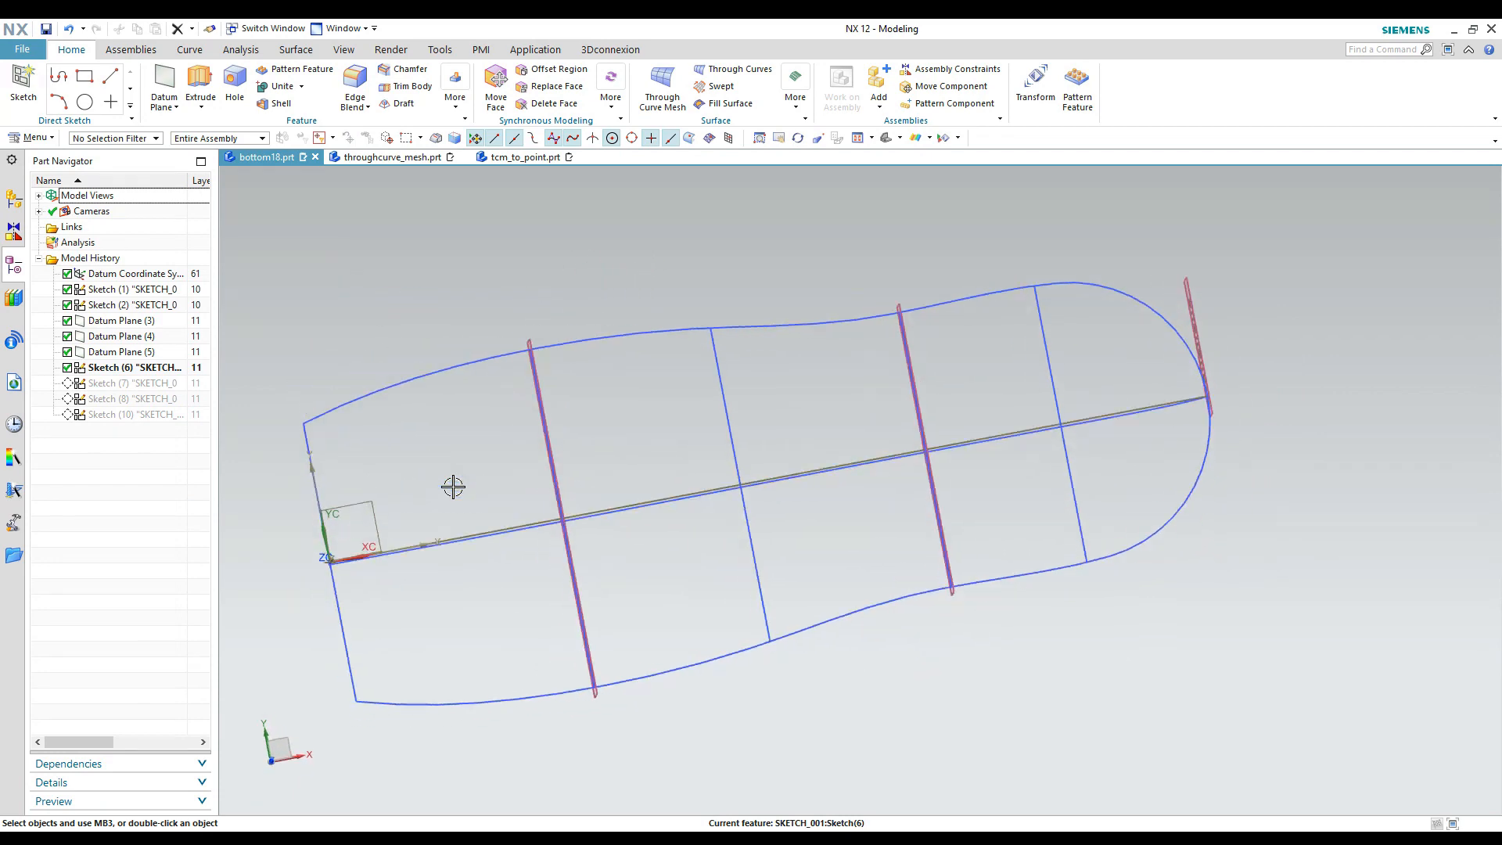
pyautogui.doubleClick(521, 554)
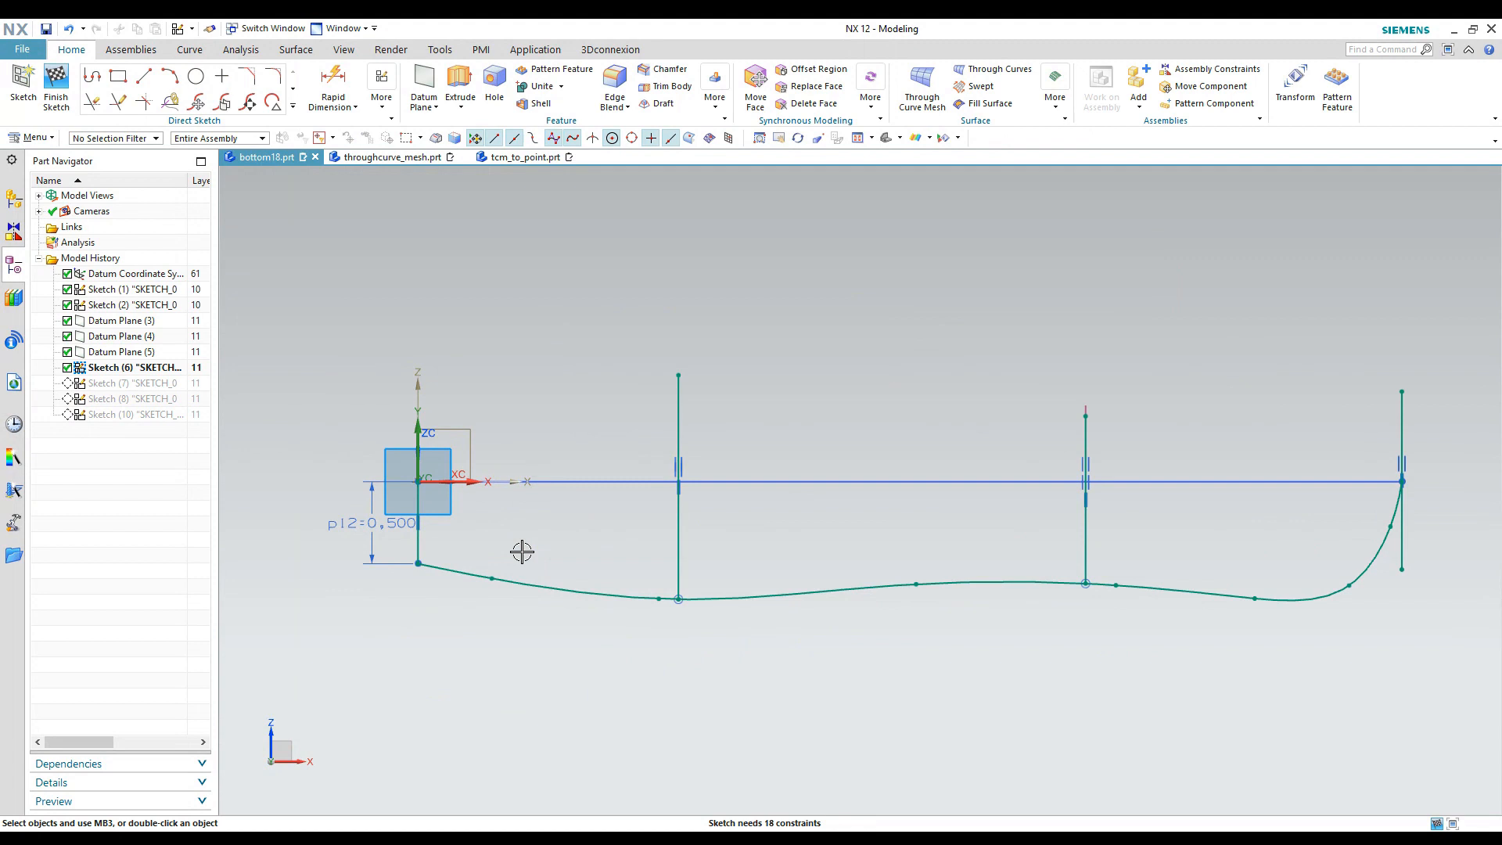
pyautogui.keyDown('shift'); pyautogui.moveTo(580, 550); pyautogui.dragTo(491, 552, button='middle'); pyautogui.keyUp('shift')
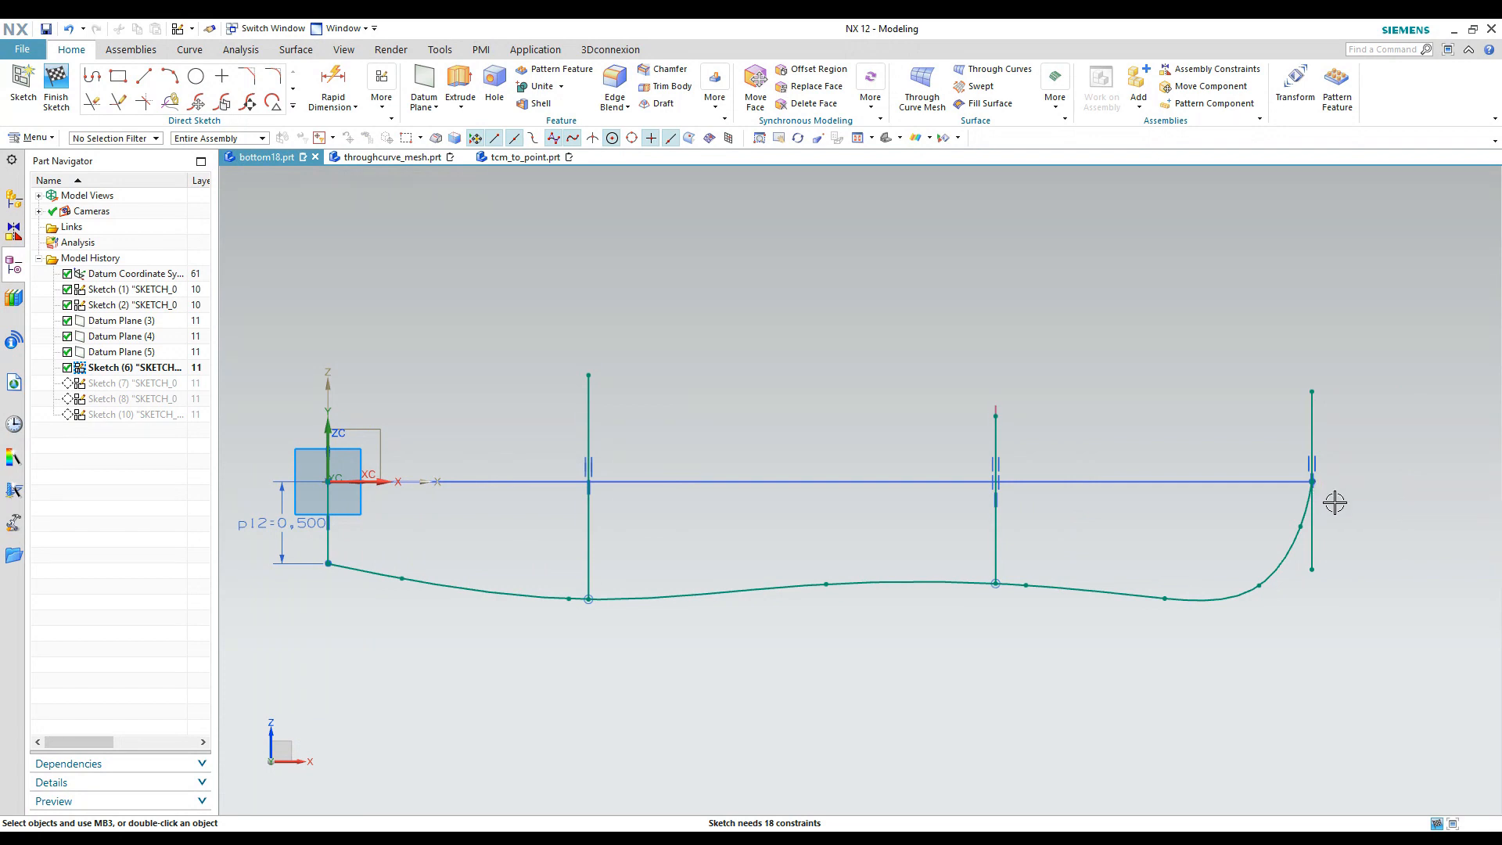
pyautogui.moveTo(1336, 502); pyautogui.dragTo(1305, 490, button='middle')
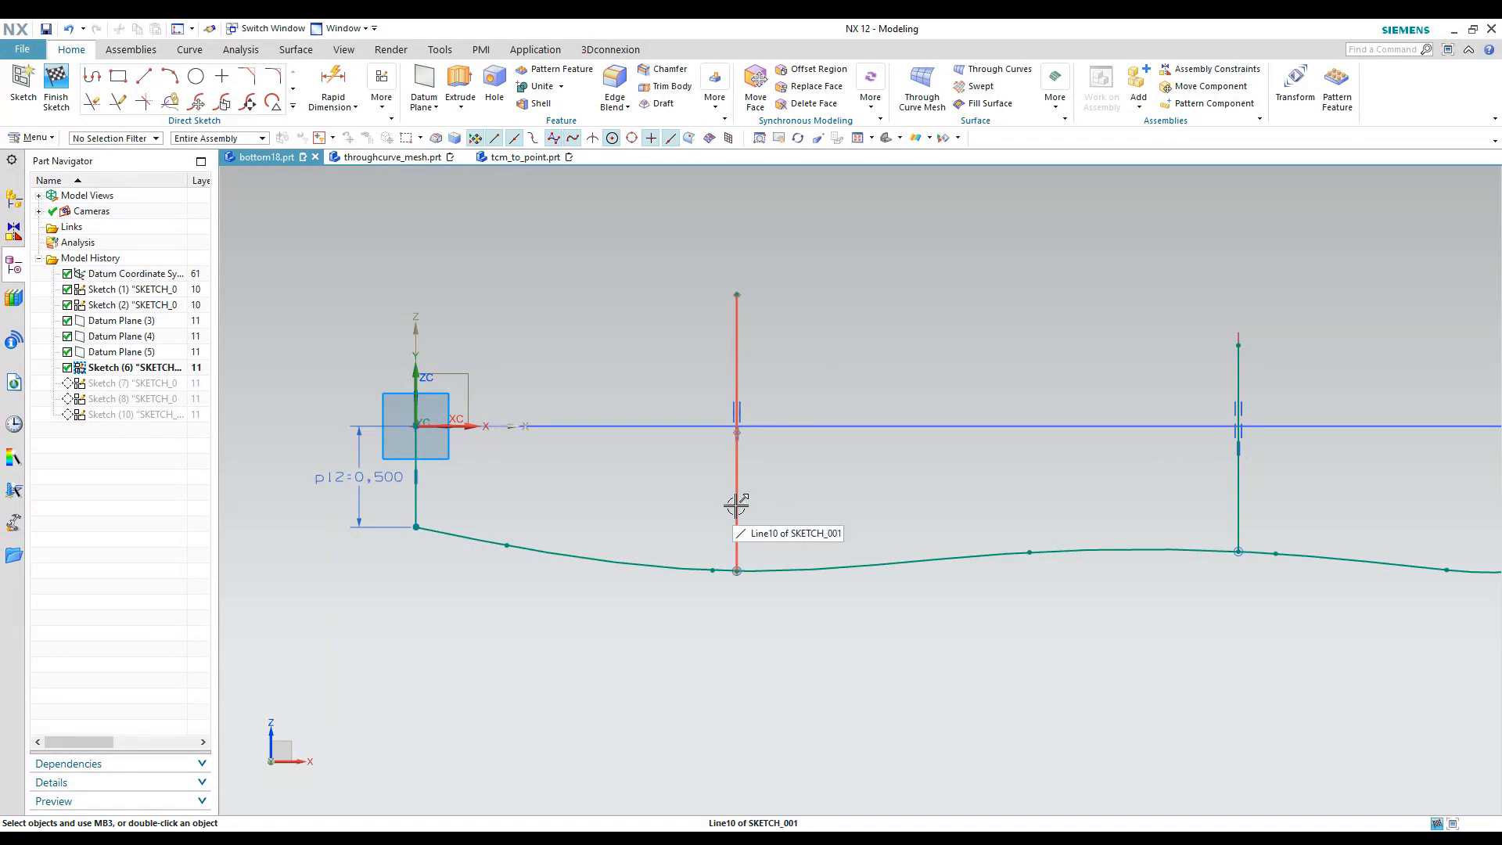
pyautogui.moveTo(736, 506); pyautogui.dragTo(778, 506, button='middle')
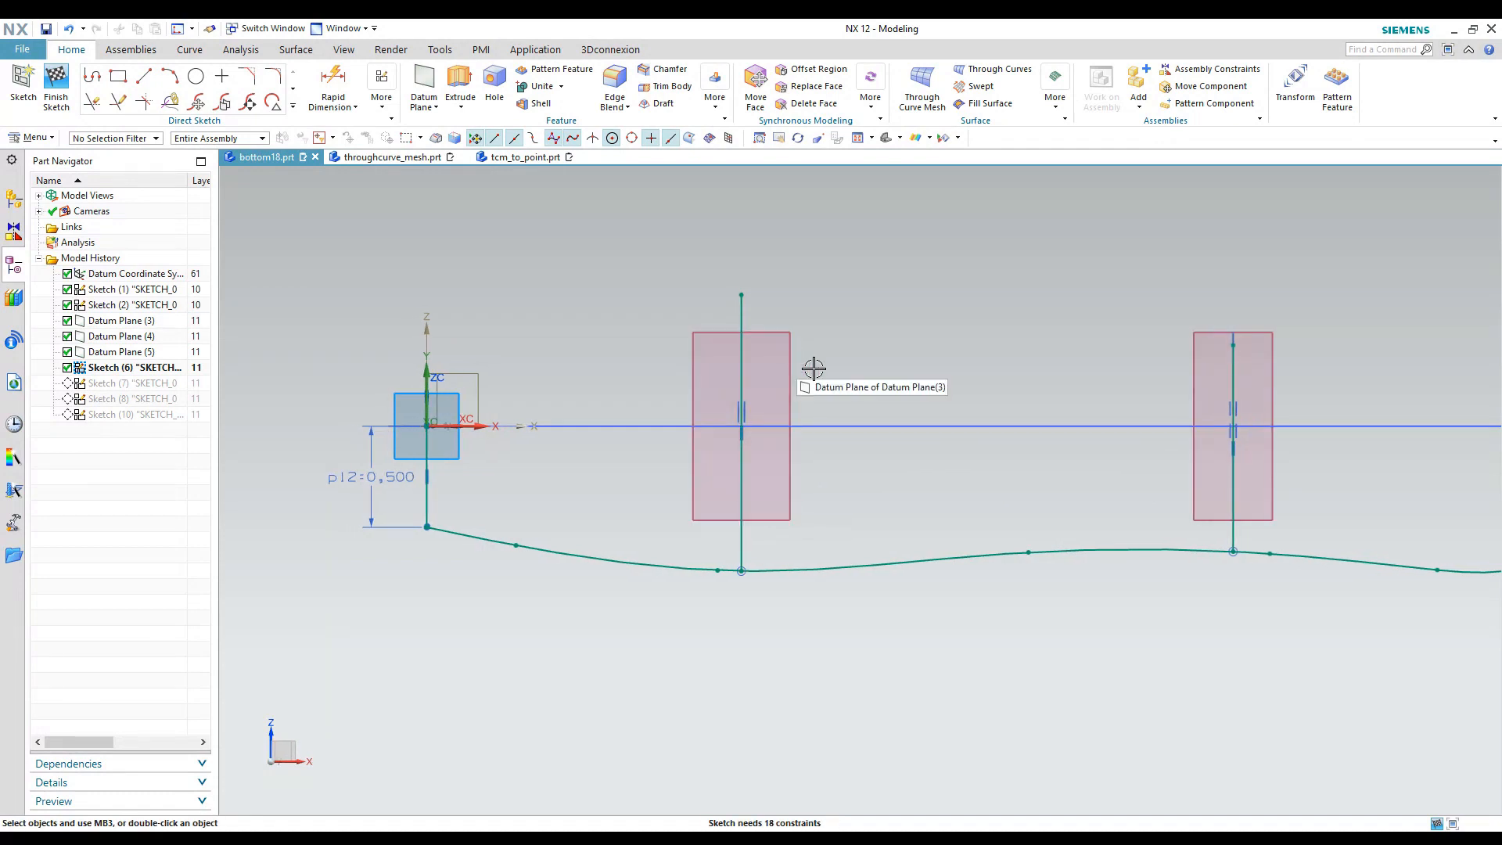
pyautogui.moveTo(811, 368)
pyautogui.mouseDown(button='middle')
pyautogui.moveTo(835, 379)
pyautogui.moveTo(777, 371)
pyautogui.mouseUp(button='middle')
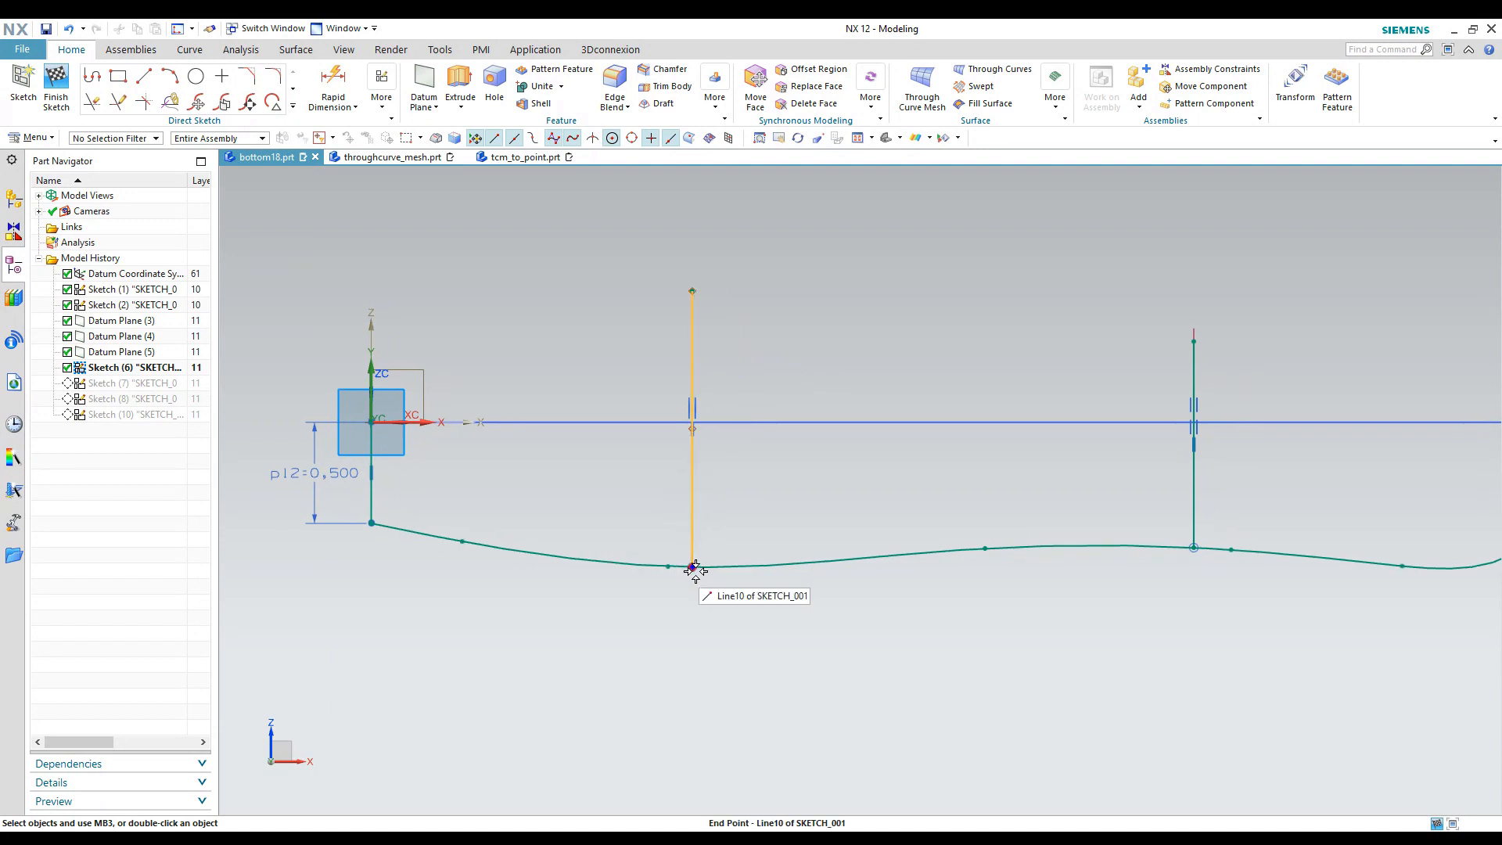
pyautogui.moveTo(637, 468); pyautogui.dragTo(704, 543, button='middle')
pyautogui.click(724, 566)
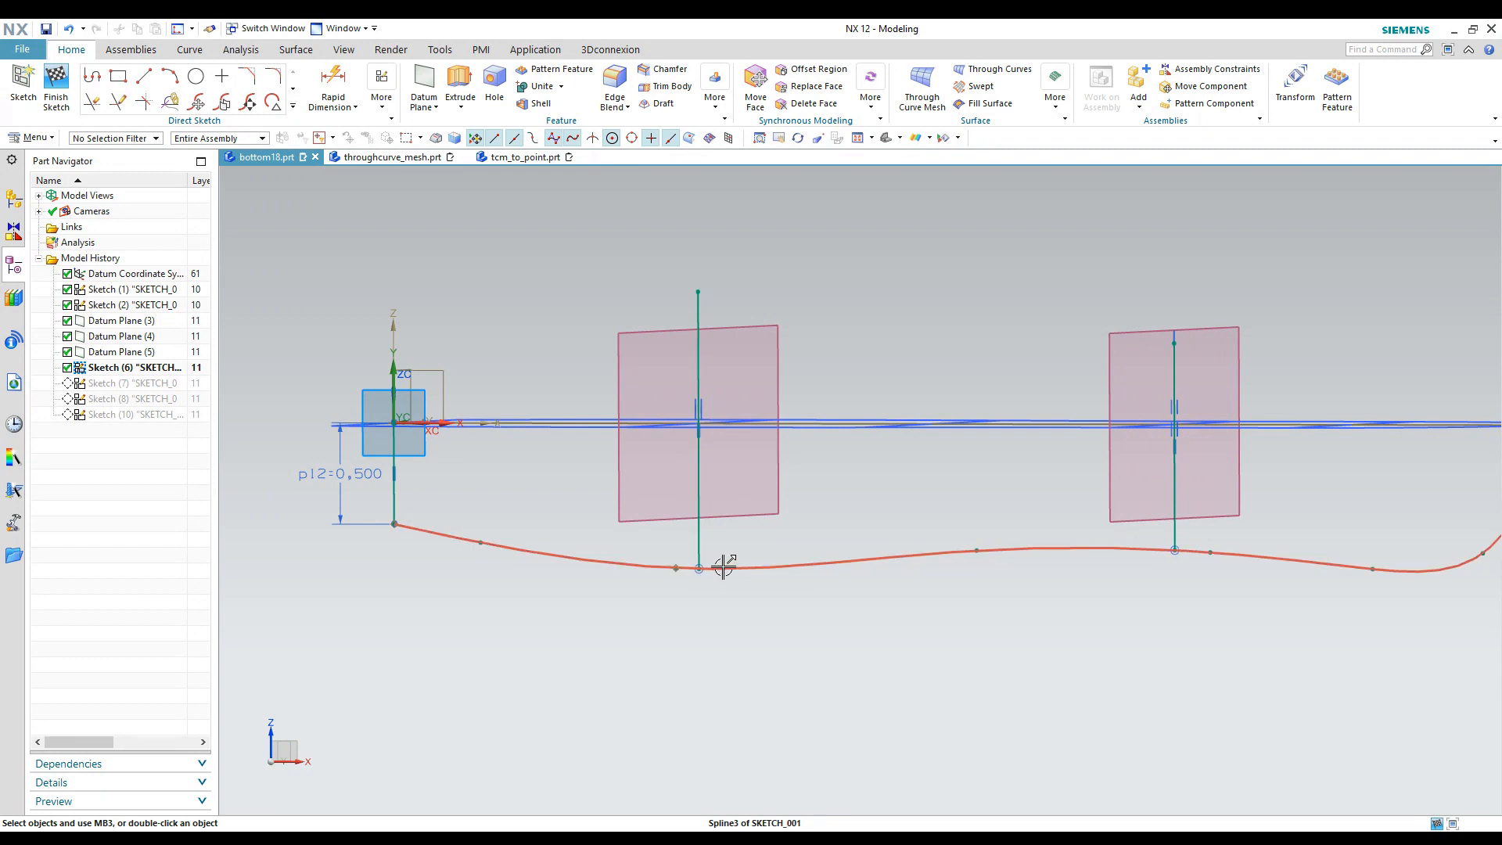
pyautogui.moveTo(735, 564); pyautogui.dragTo(647, 667, button='middle')
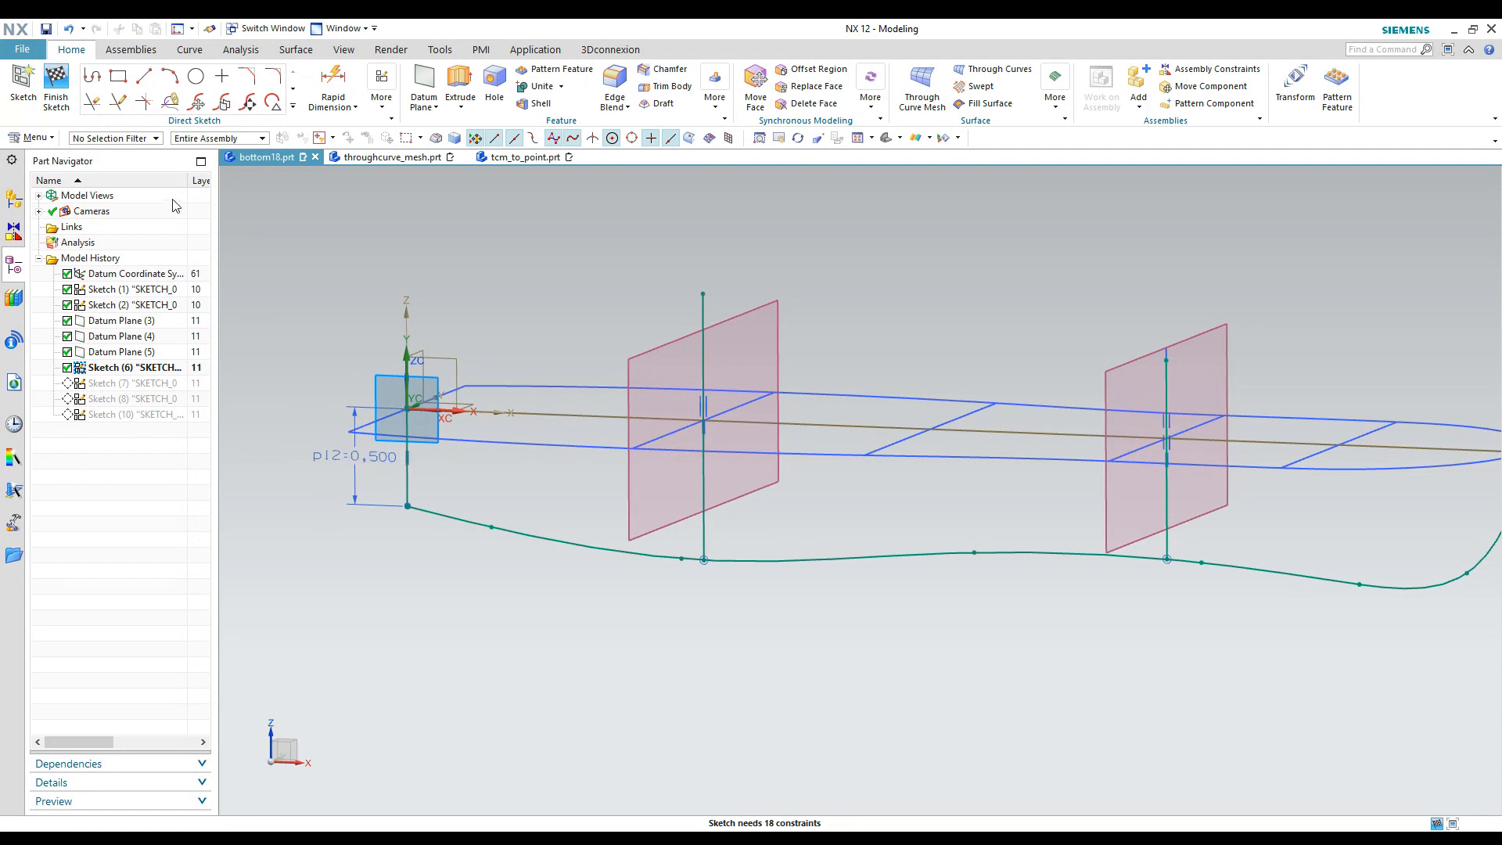
pyautogui.click(58, 84)
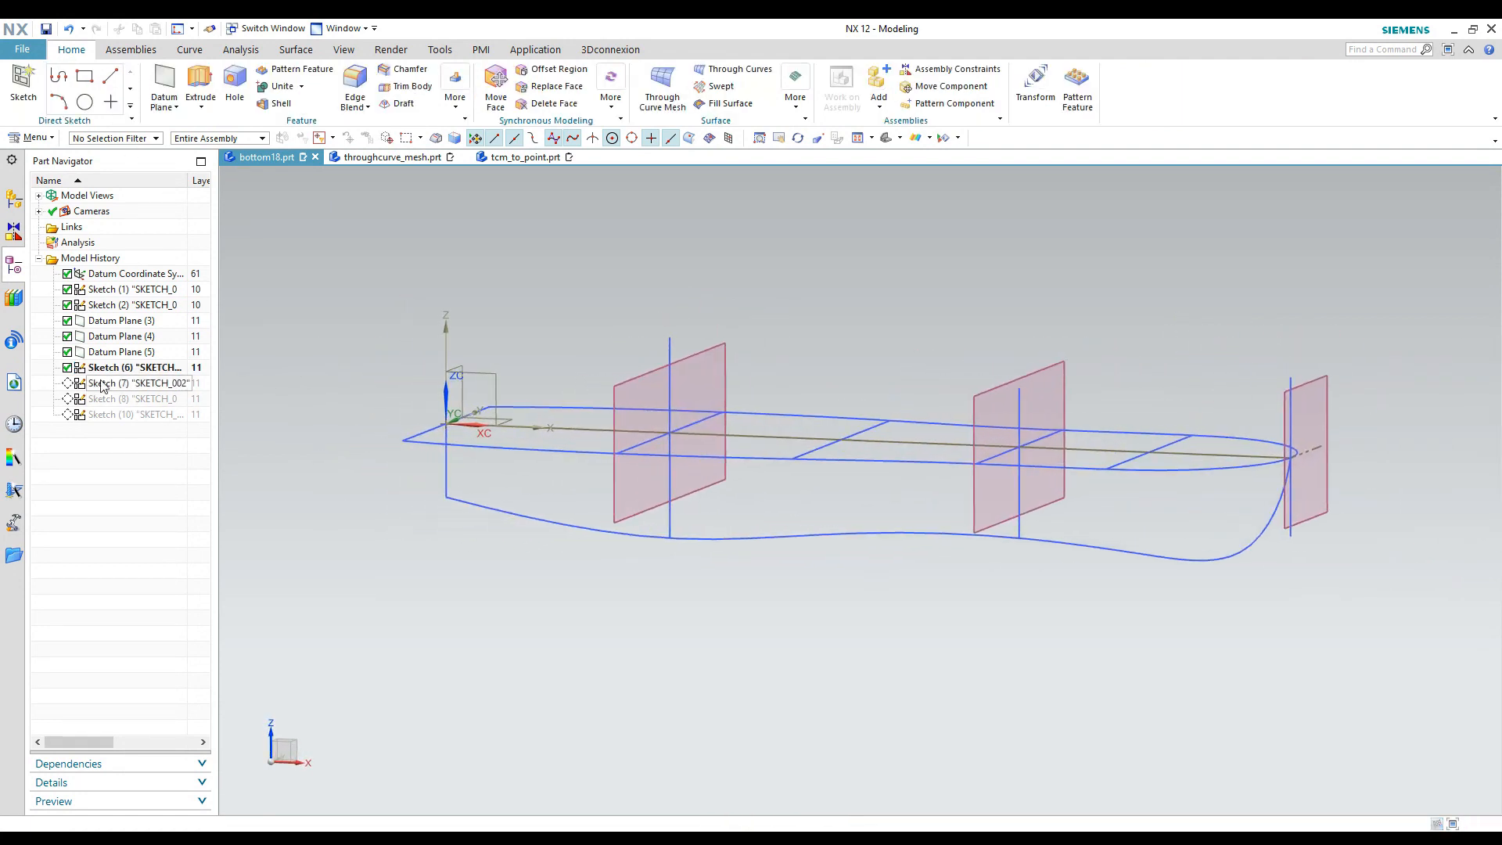
# - Roll the model history forward to Sketch (7), the curved section at the origin end
pyautogui.rightClick(102, 386)
pyautogui.click(200, 517)
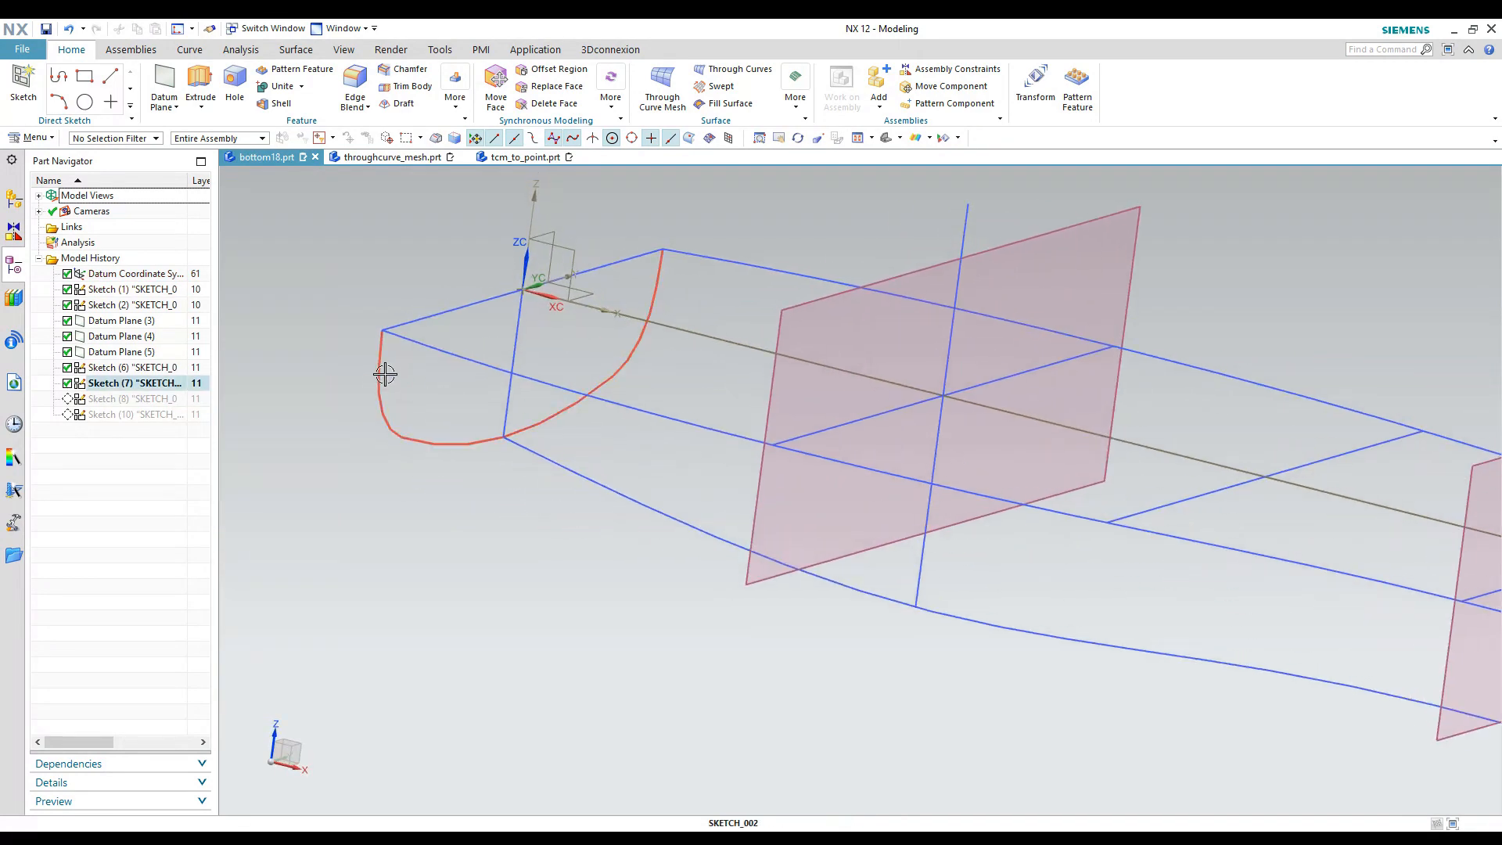
# - Open Sketch (7), examine its dimensions and how the curved section meets the side and lower curves, and finish the sketch
pyautogui.doubleClick(383, 374)
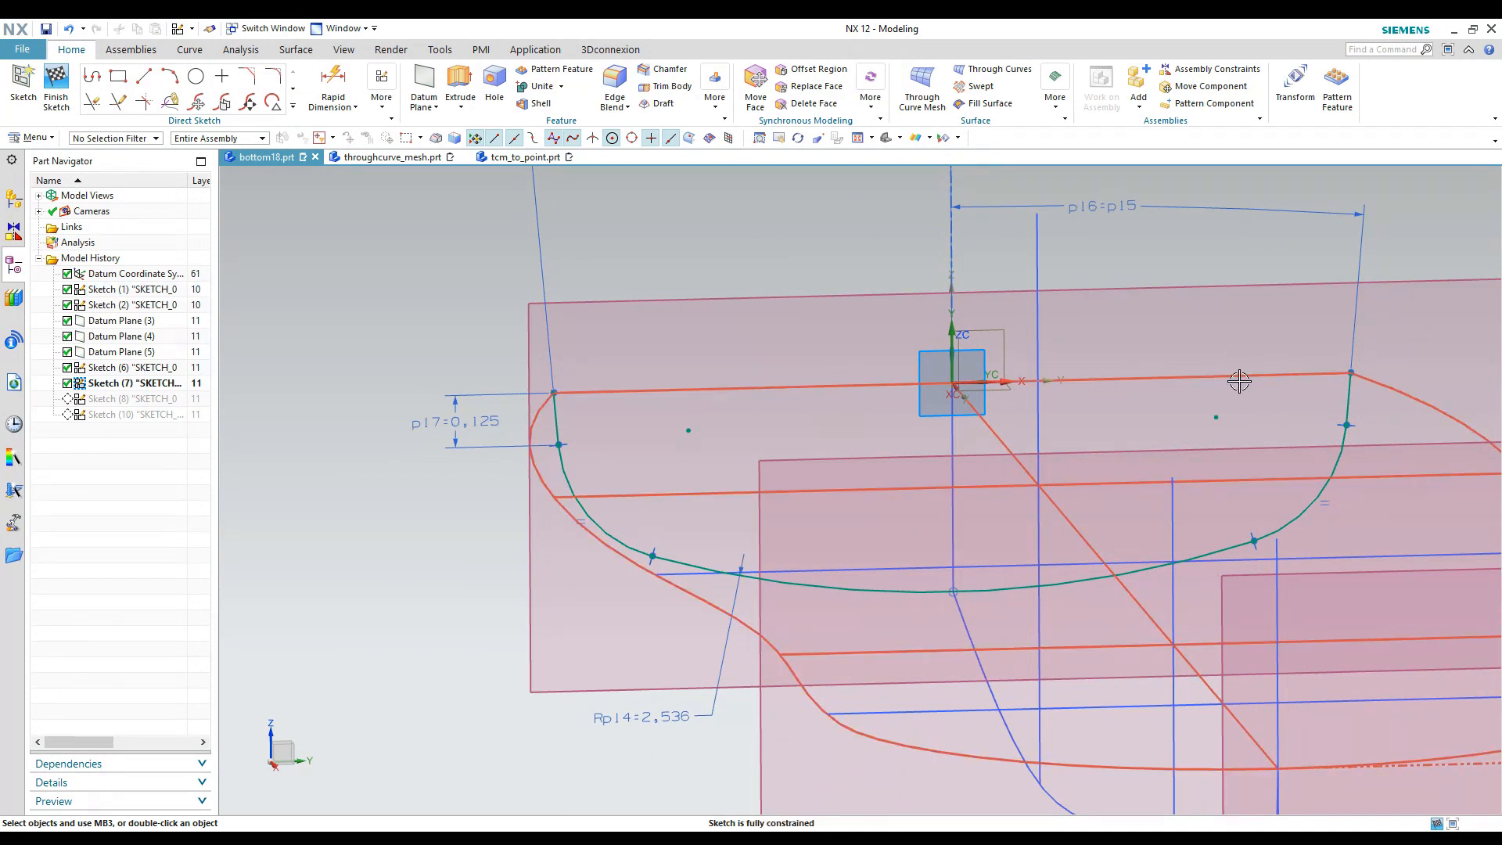
pyautogui.moveTo(1239, 381)
pyautogui.mouseDown(button='middle')
pyautogui.moveTo(671, 426)
pyautogui.moveTo(459, 623)
pyautogui.moveTo(359, 647)
pyautogui.moveTo(464, 596)
pyautogui.mouseUp(button='middle')
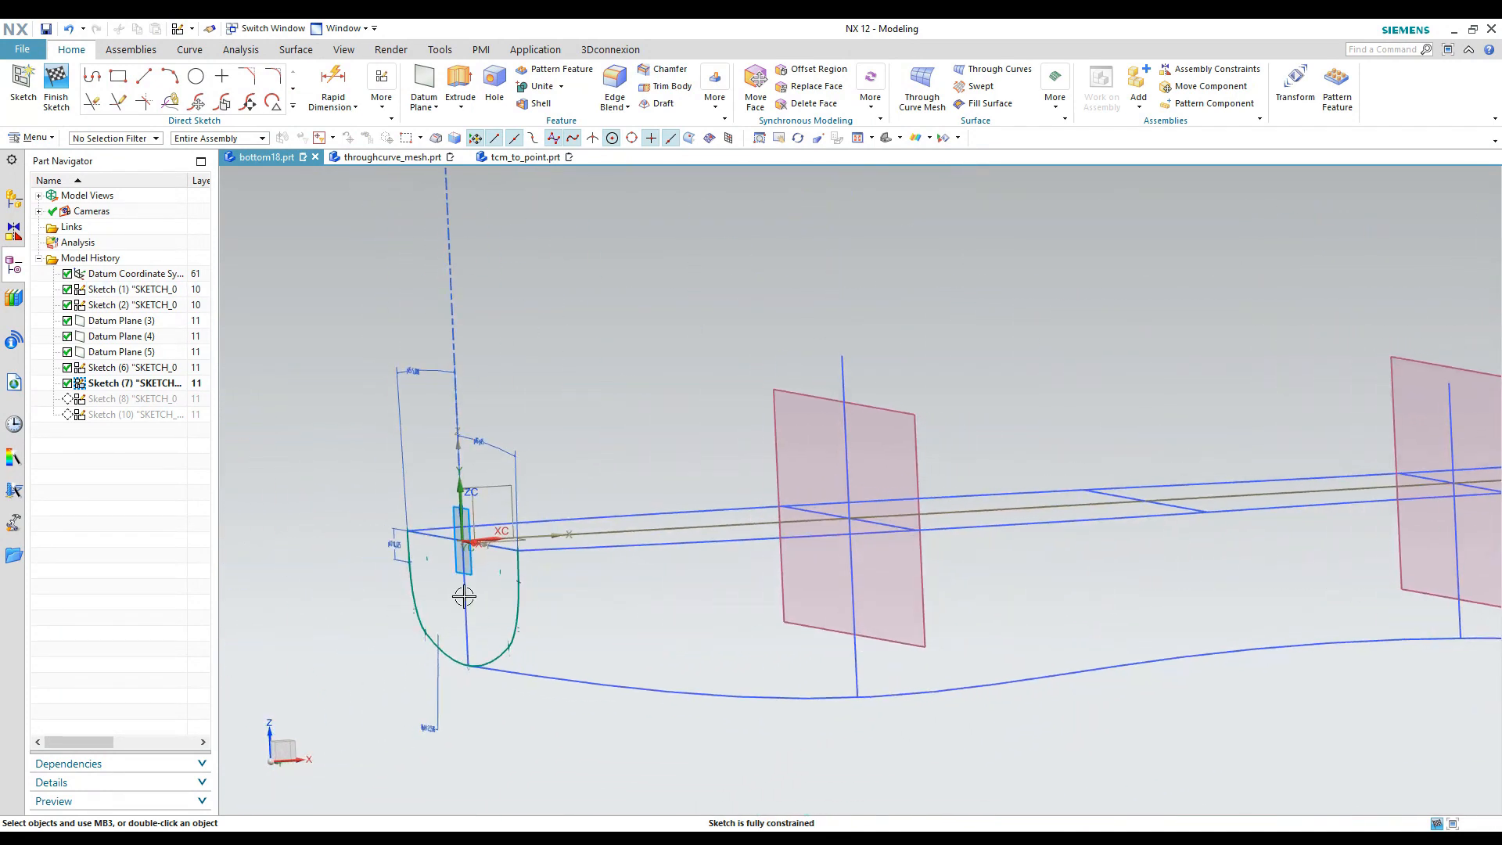
pyautogui.moveTo(467, 500)
pyautogui.mouseDown(button='middle')
pyautogui.moveTo(438, 539)
pyautogui.moveTo(686, 590)
pyautogui.mouseUp(button='middle')
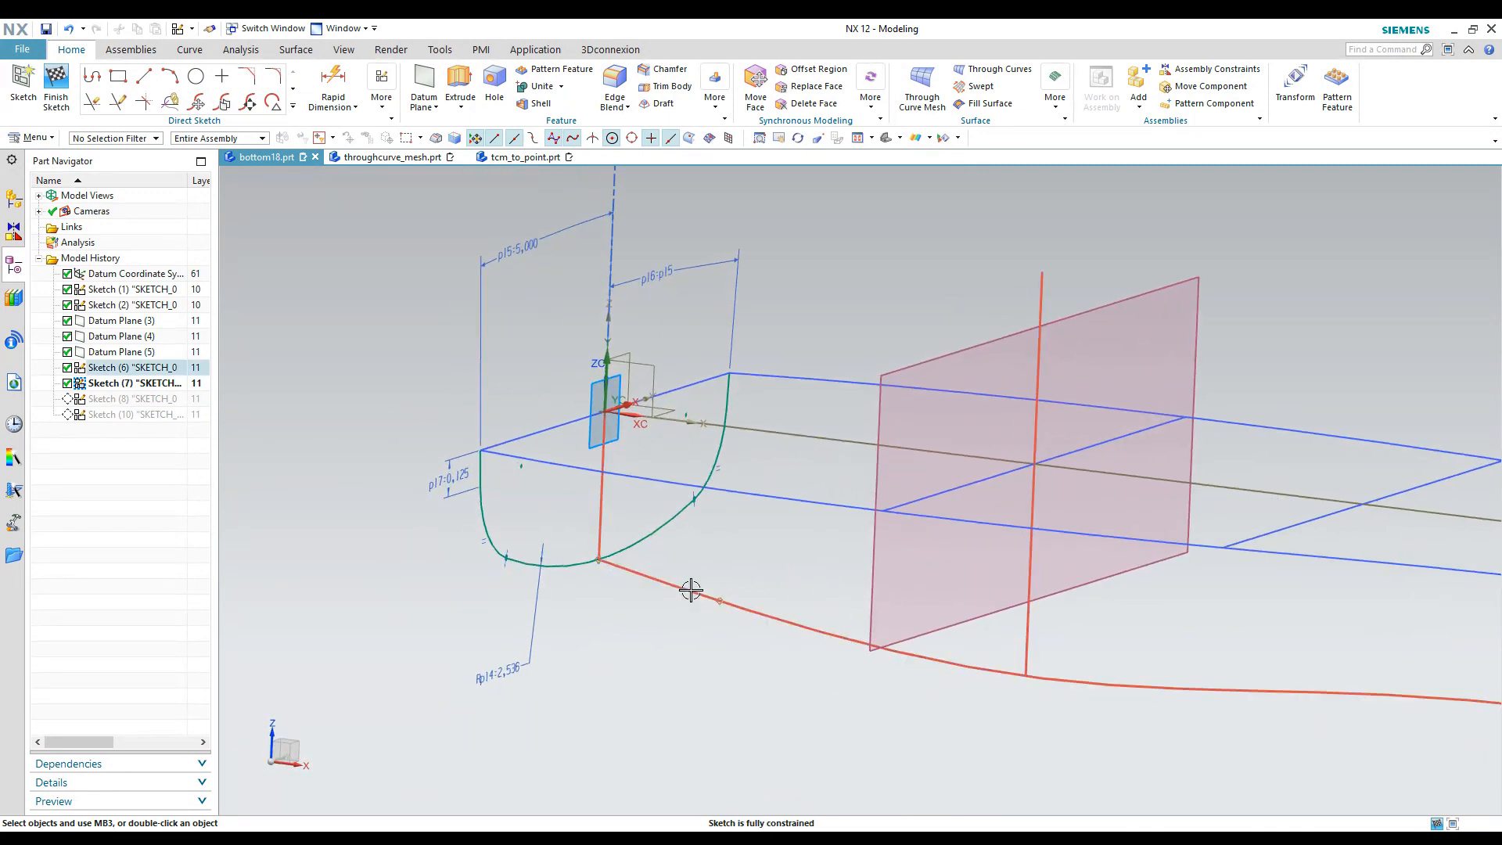
pyautogui.moveTo(528, 465)
pyautogui.mouseDown(button='middle')
pyautogui.moveTo(547, 480)
pyautogui.moveTo(490, 477)
pyautogui.moveTo(466, 400)
pyautogui.mouseUp(button='middle')
pyautogui.scroll(-5, 486, 386)
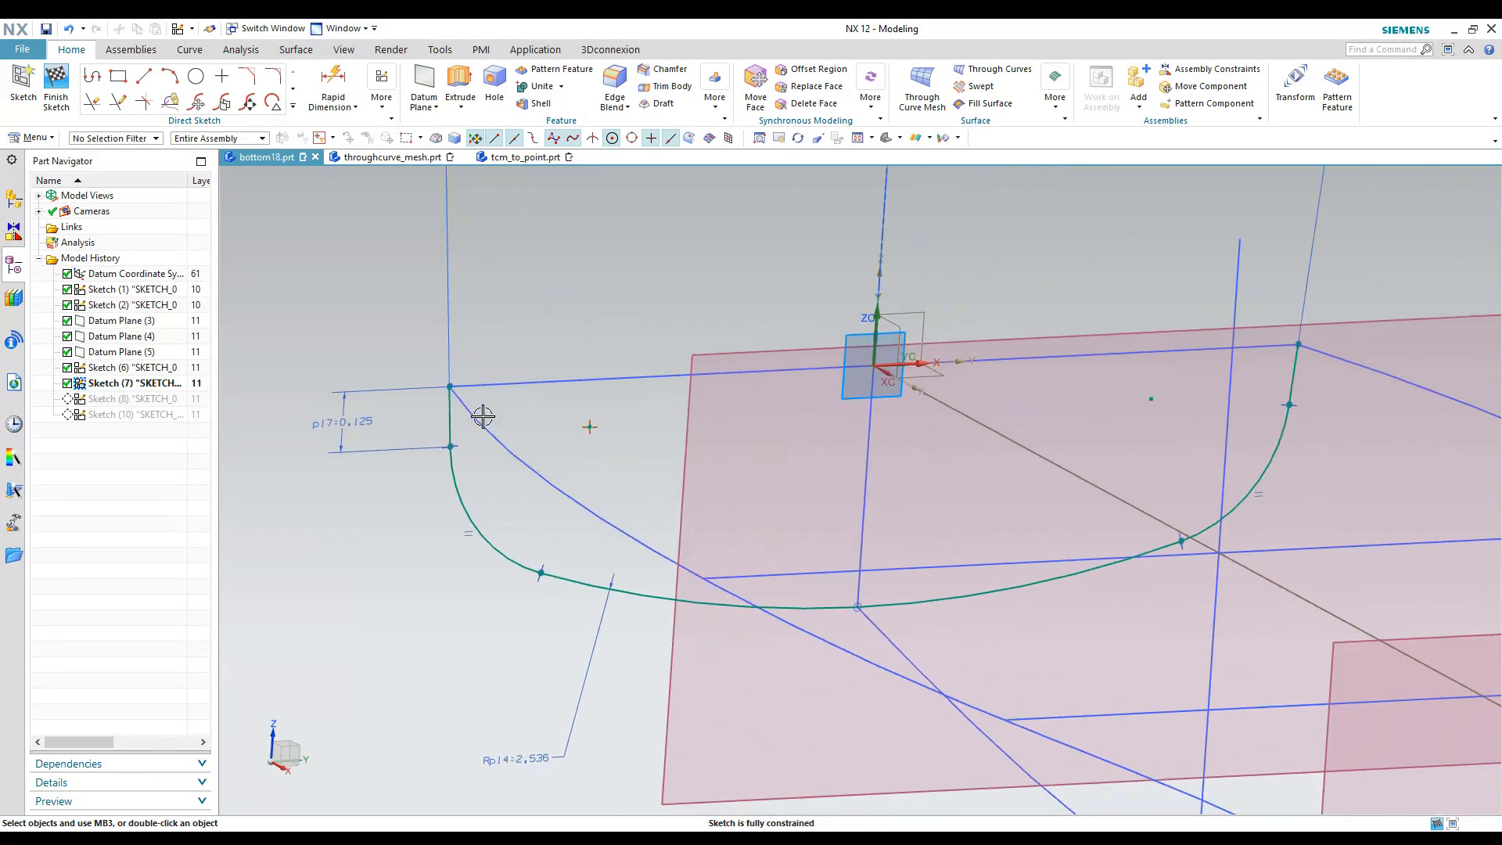
pyautogui.hotkey('ctrl', 'q')
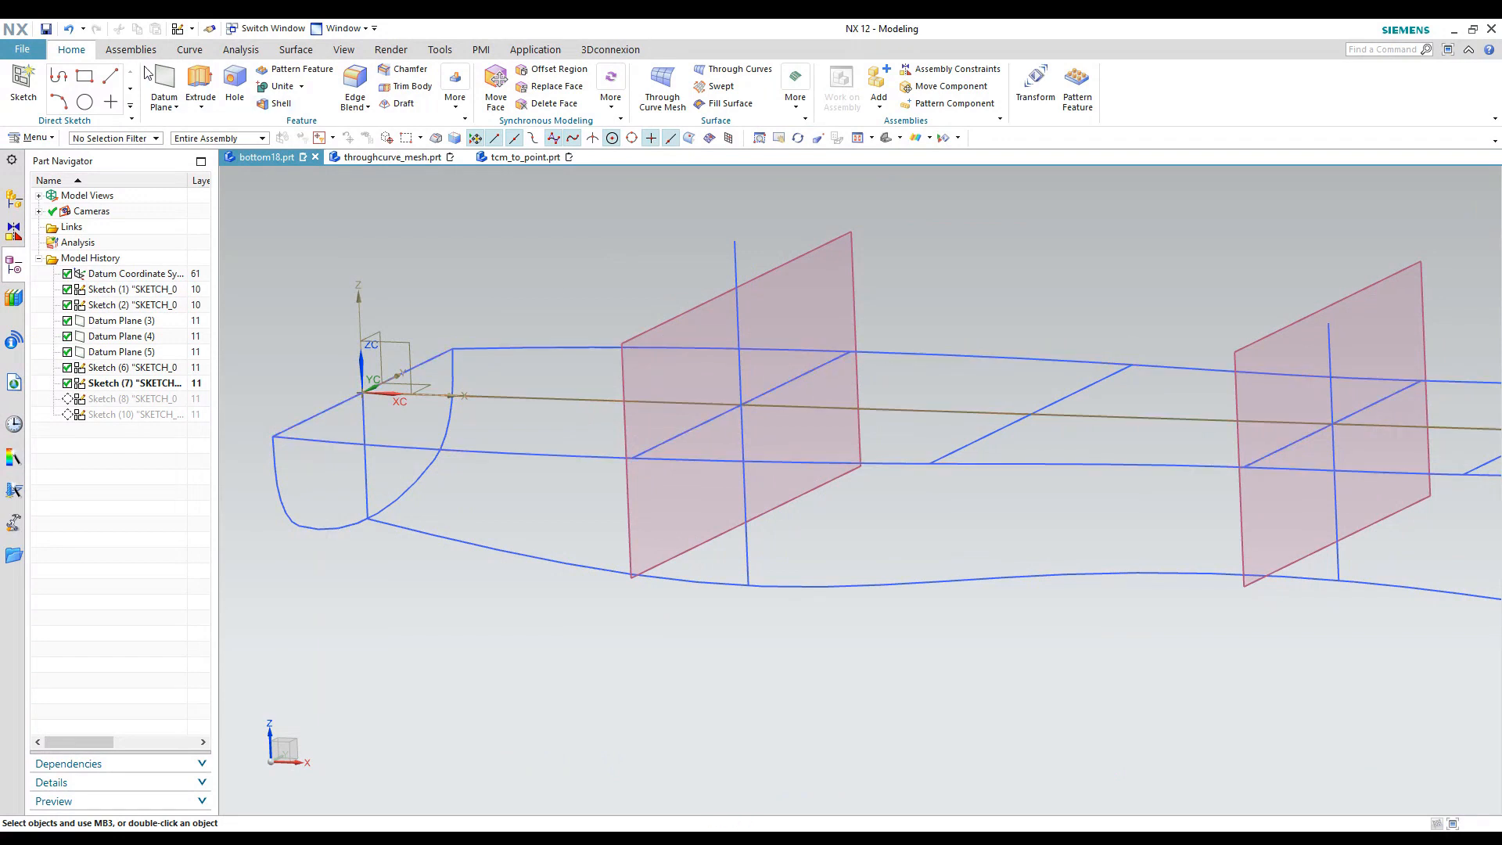
# - Create a sketch on Datum Plane (3) and draw a short, inward-slanting line downward from each end of the crossing horizontal line
pyautogui.click(841, 307)
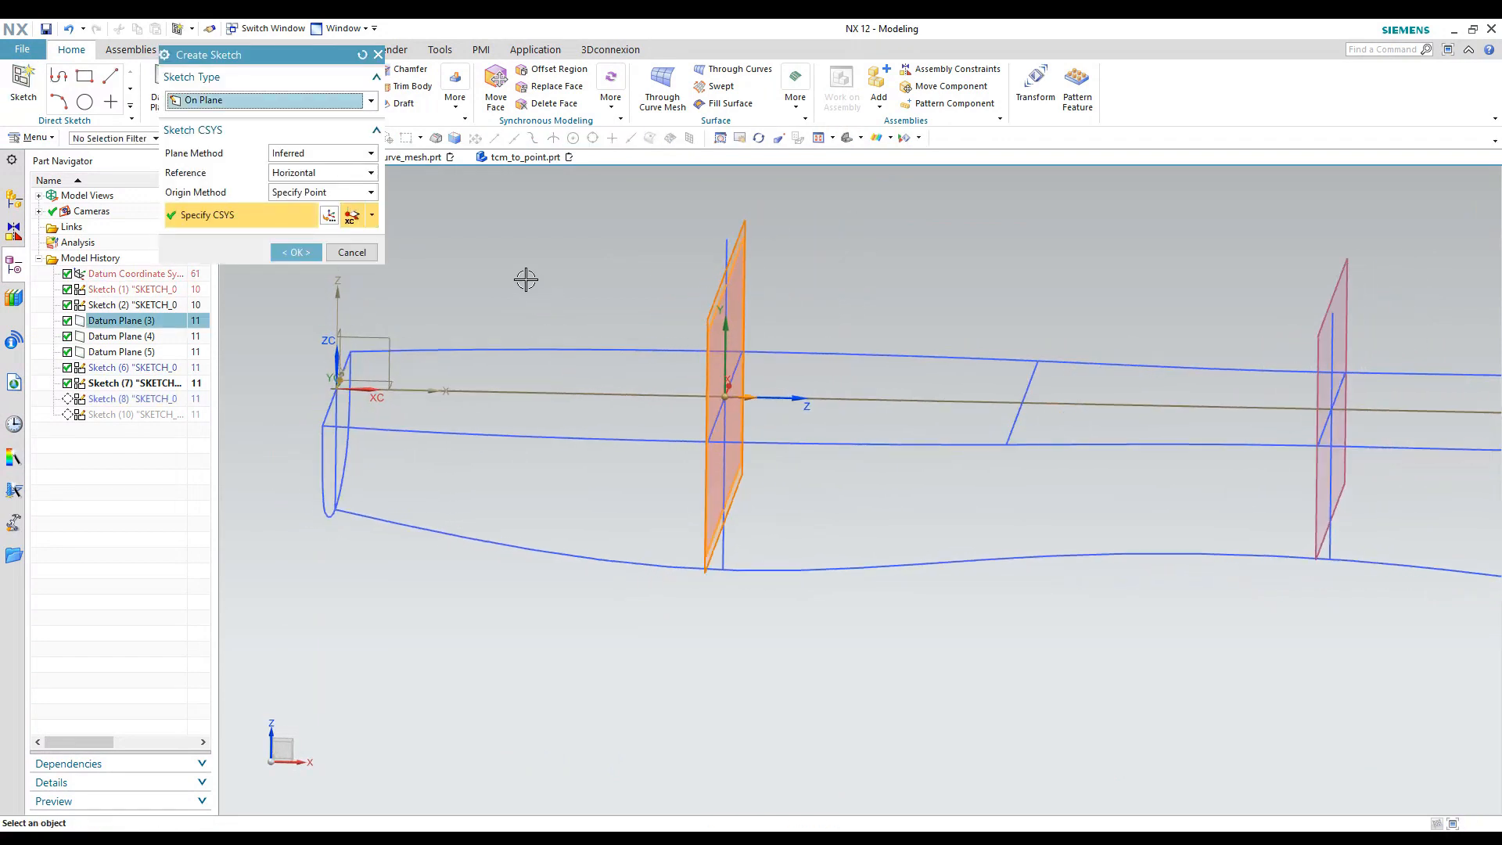
pyautogui.click(296, 251)
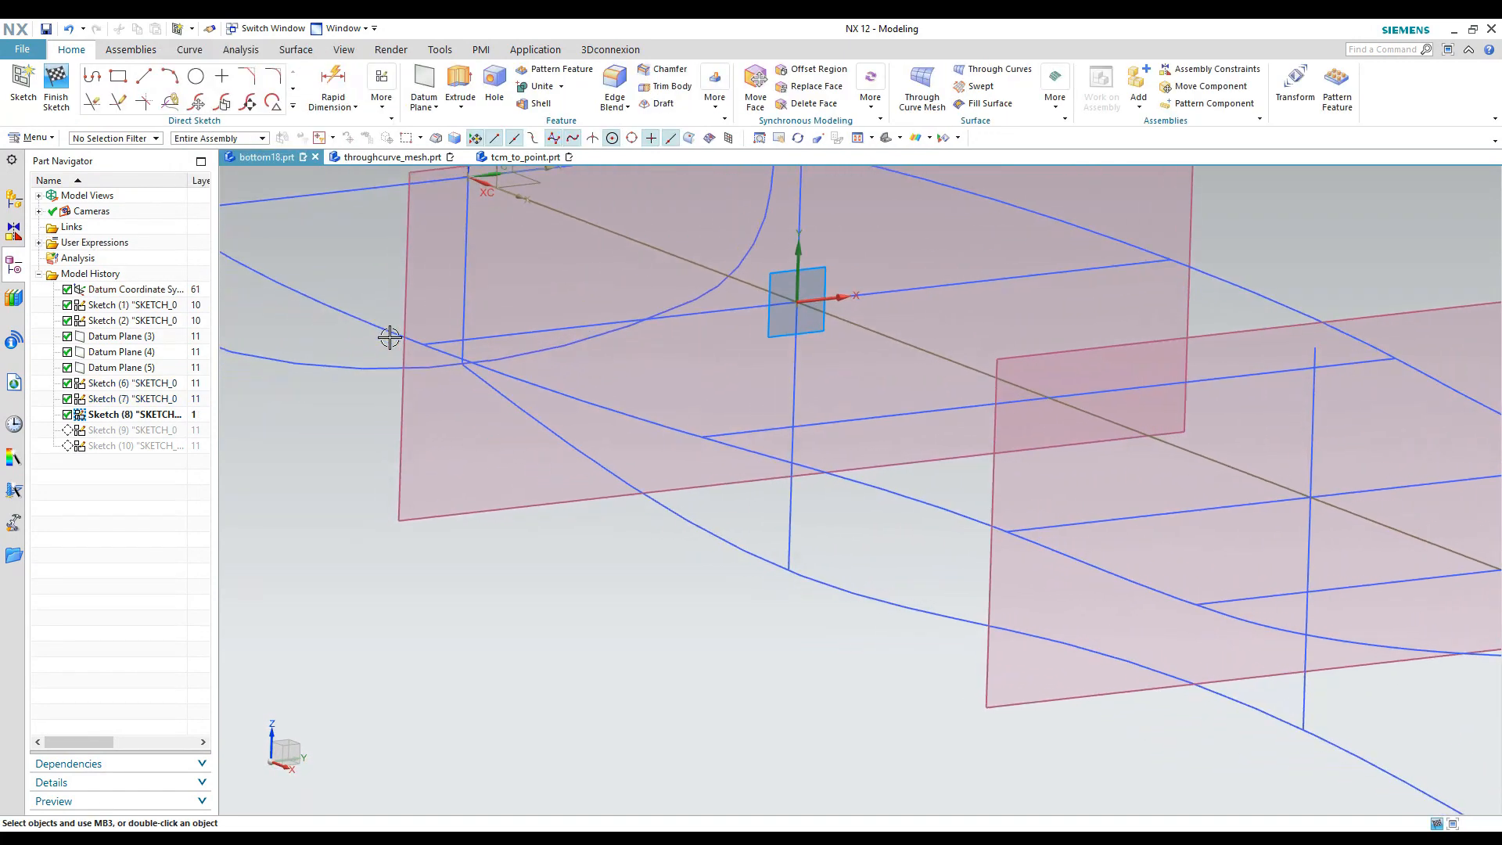
pyautogui.click(140, 82)
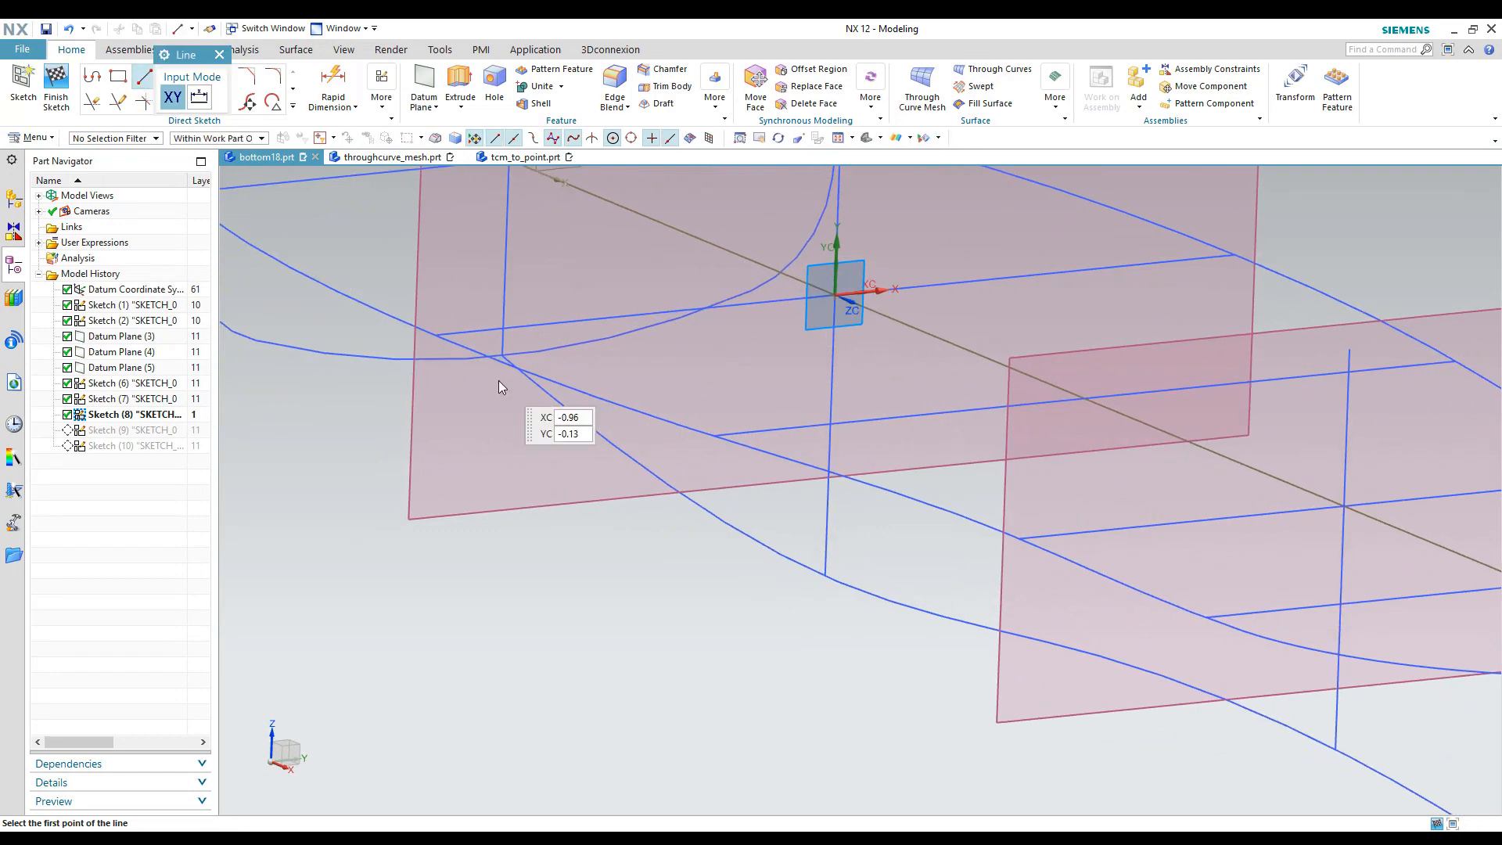
pyautogui.click(435, 346)
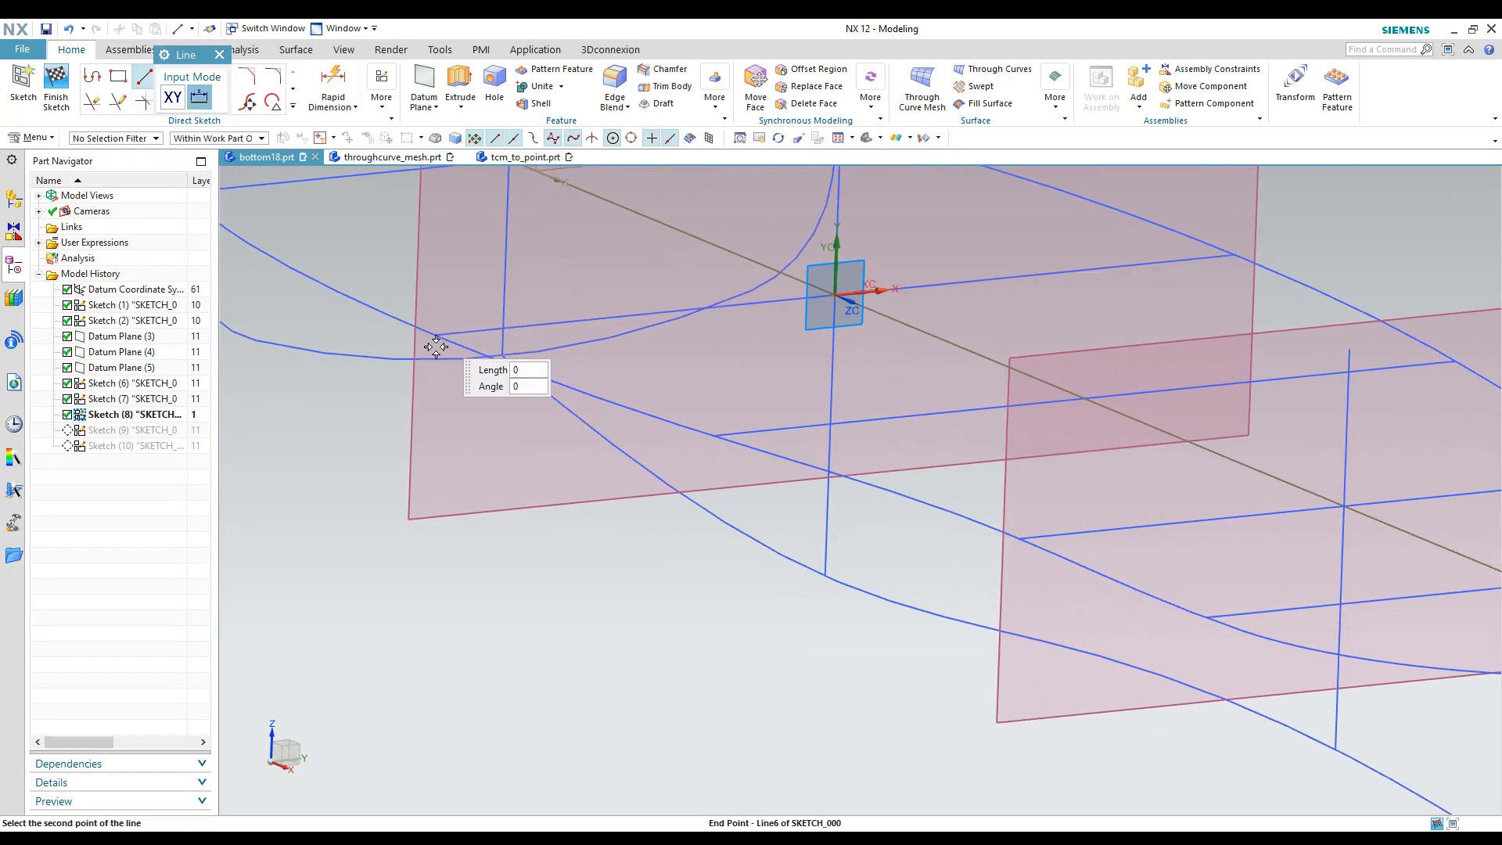
pyautogui.click(451, 417)
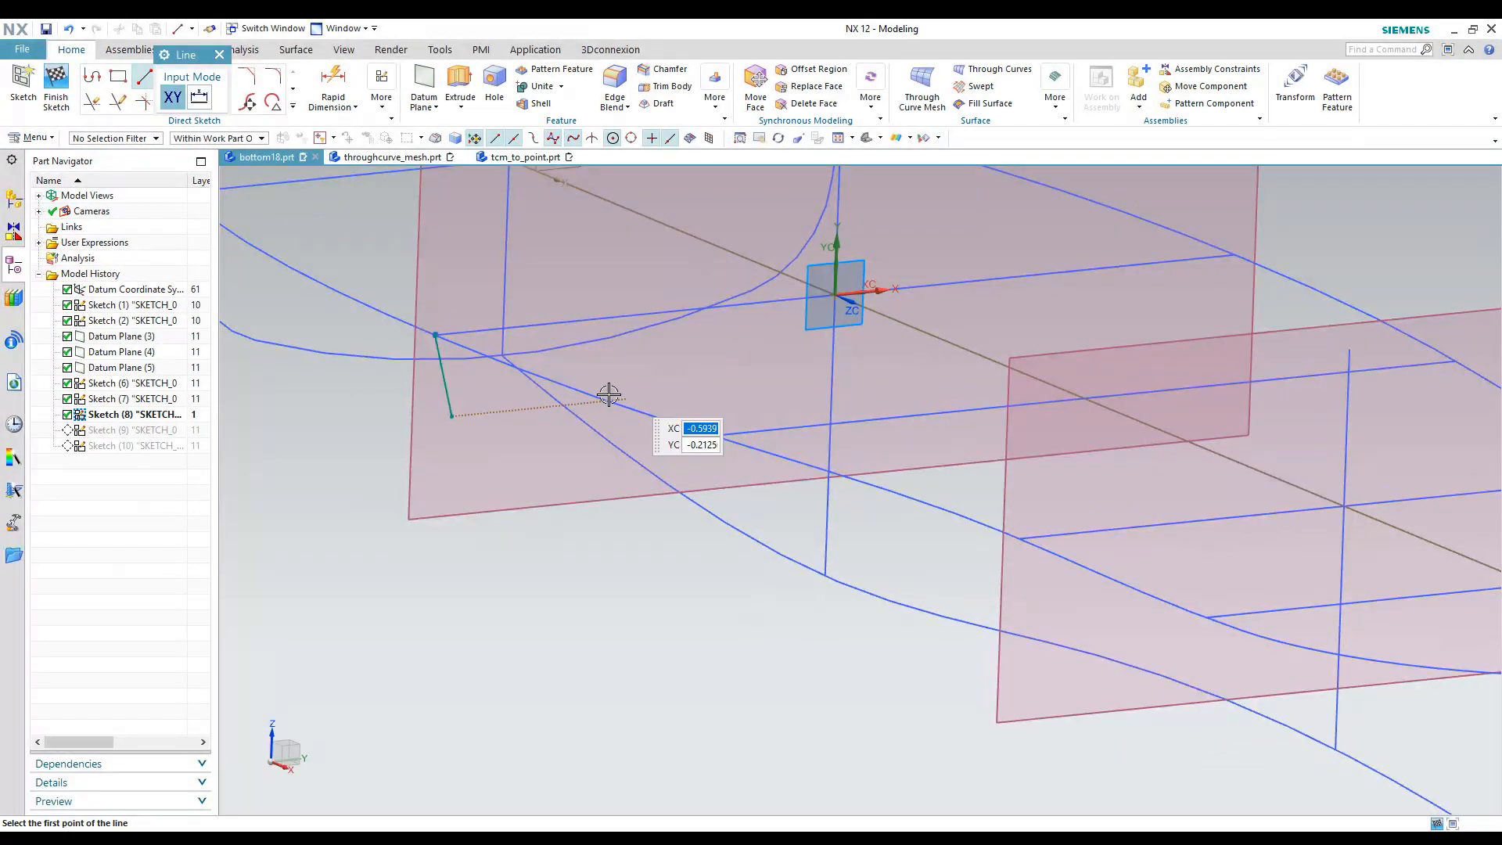
pyautogui.click(1233, 257)
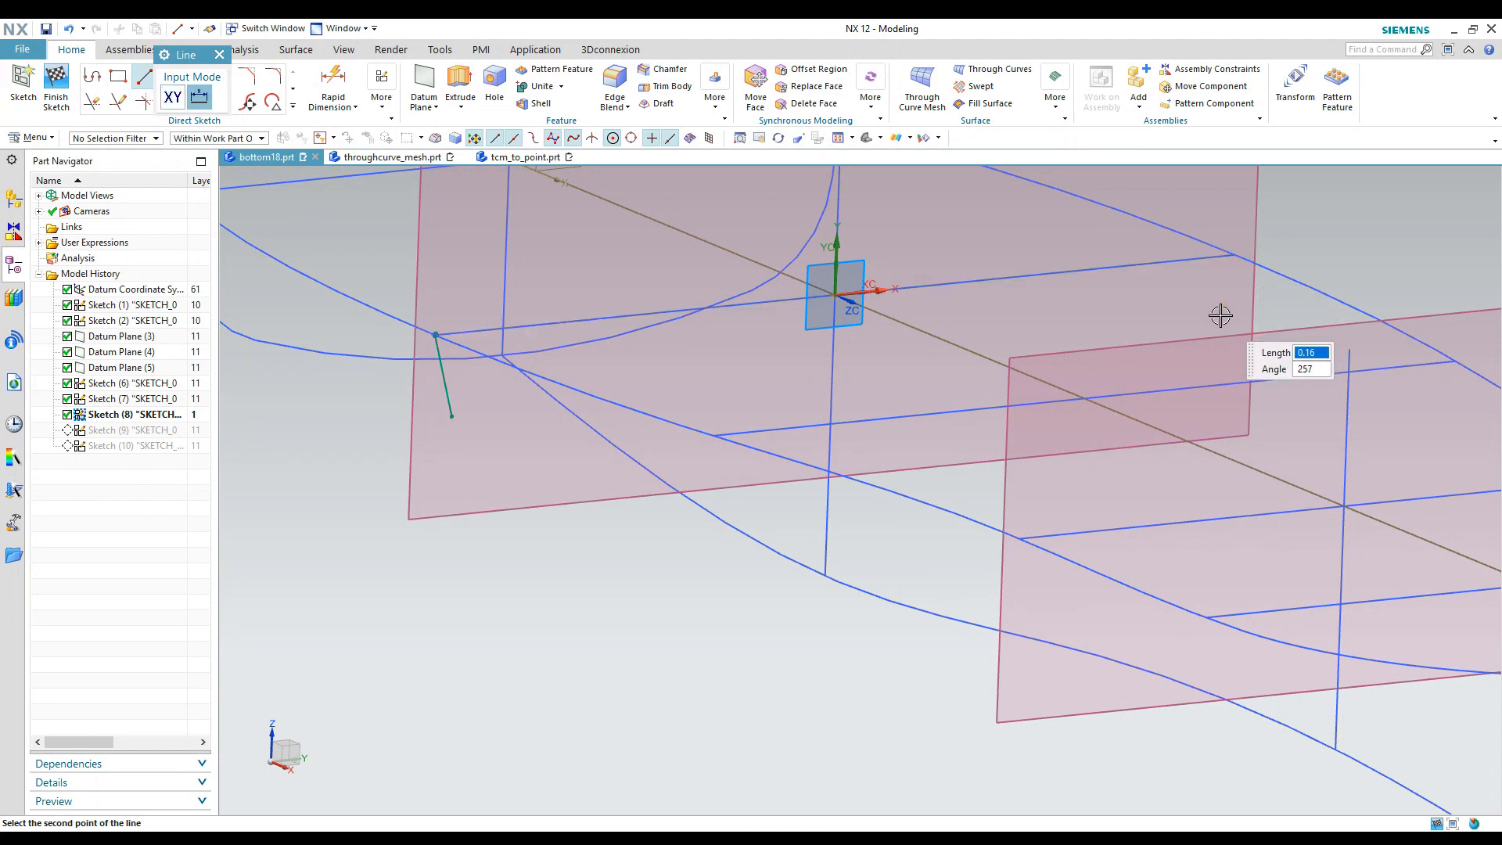
pyautogui.click(1221, 315)
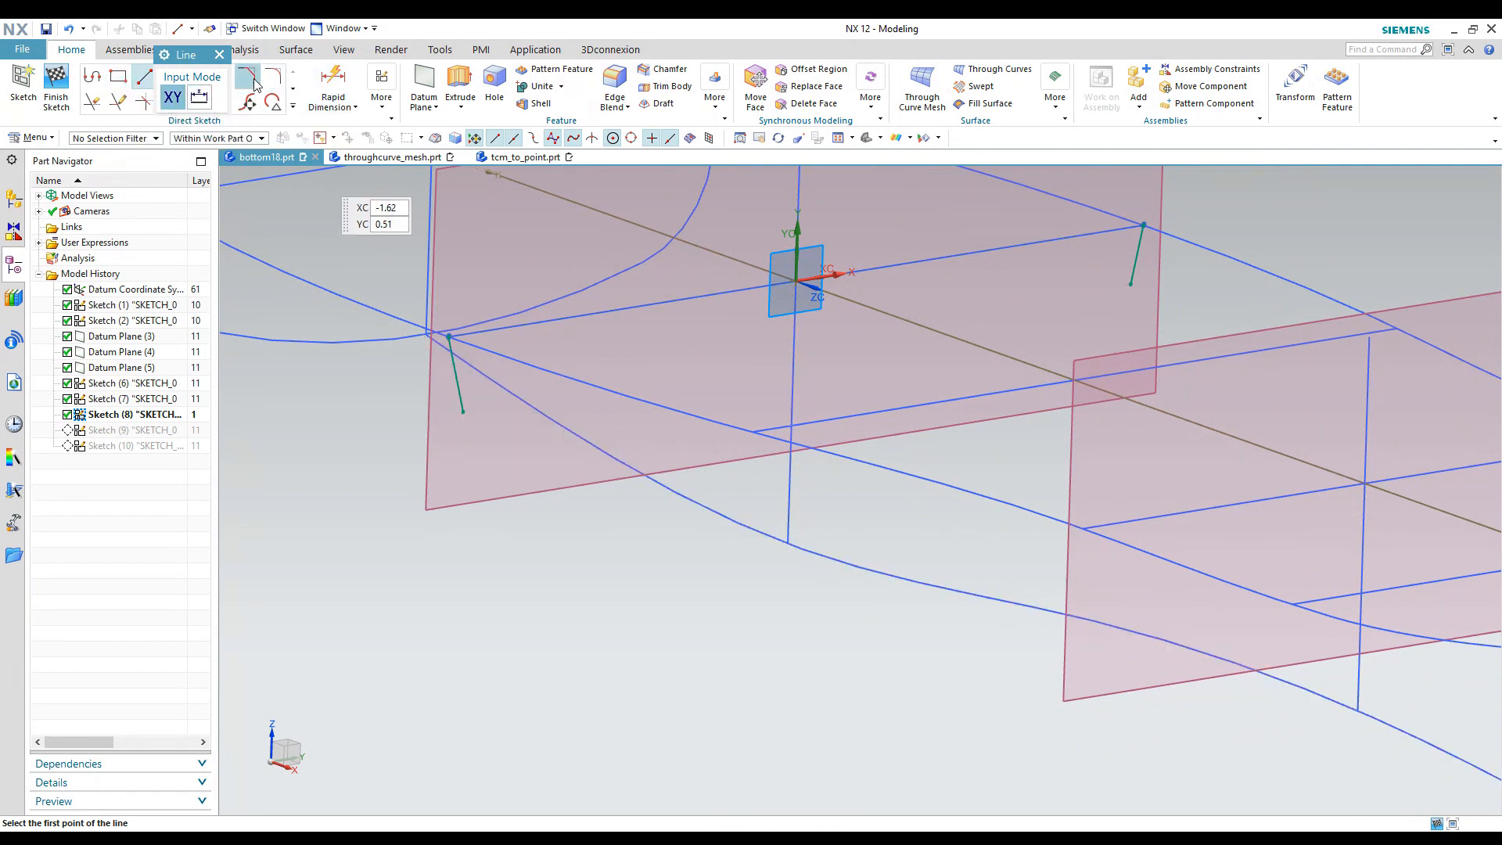
pyautogui.press('Escape')
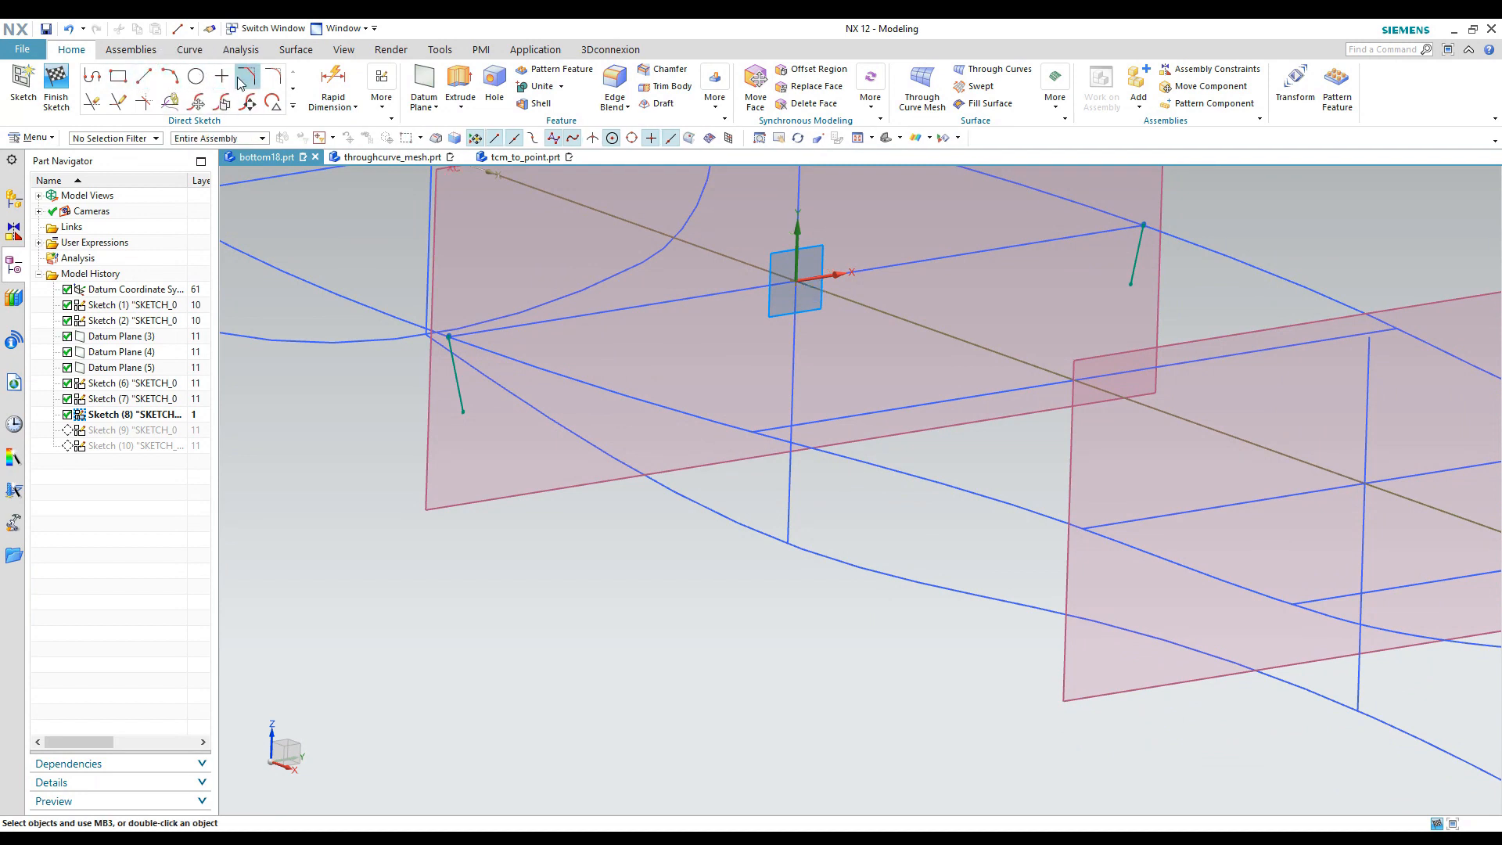
# - Draw a shallow three-point arc beneath the two short lines, passing through the lower end of the vertical line on the bottom spline
pyautogui.click(164, 81)
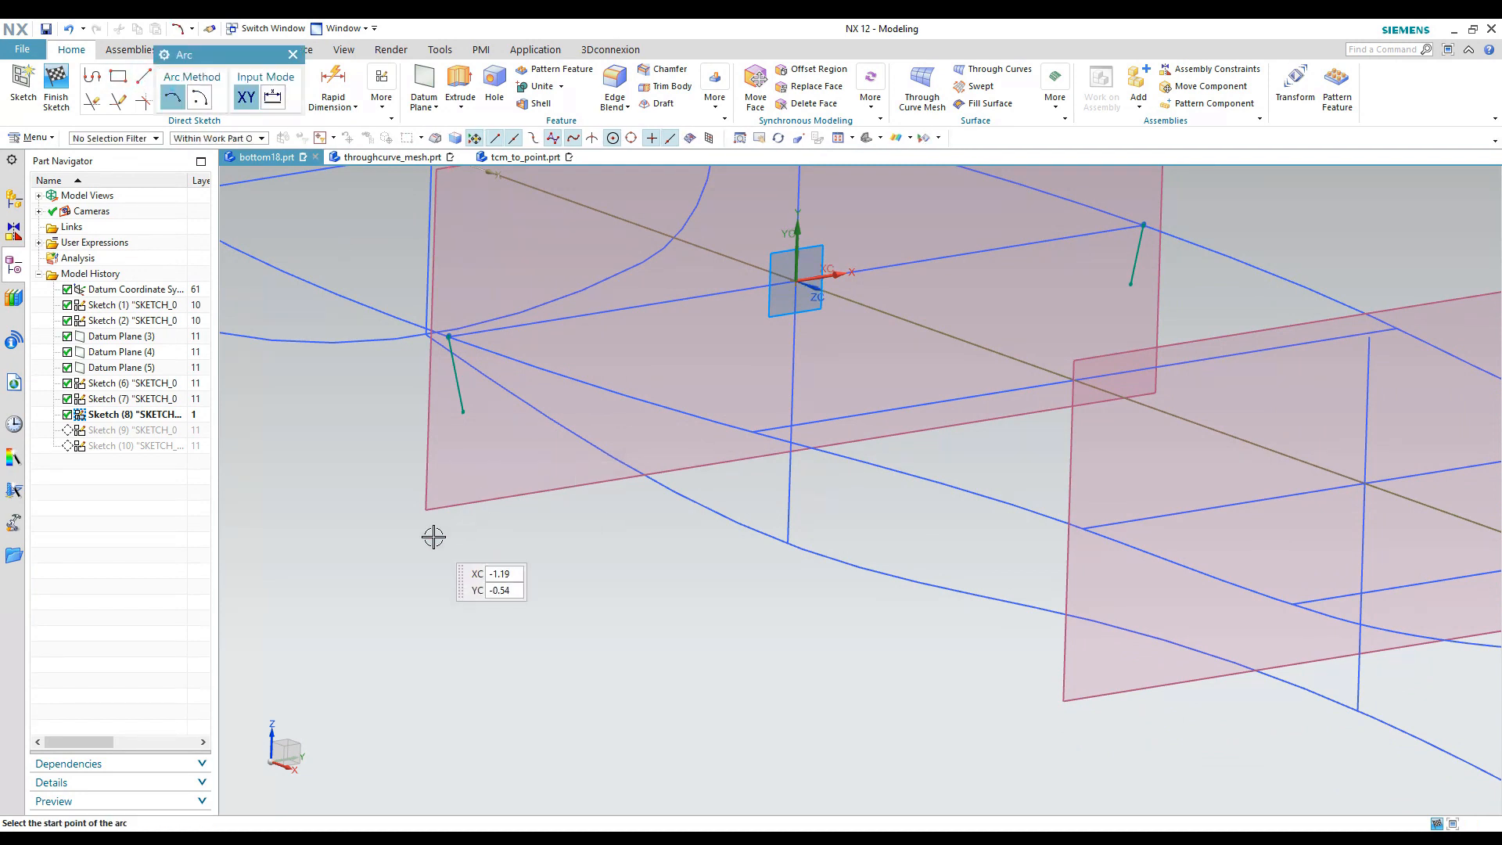
pyautogui.click(386, 521)
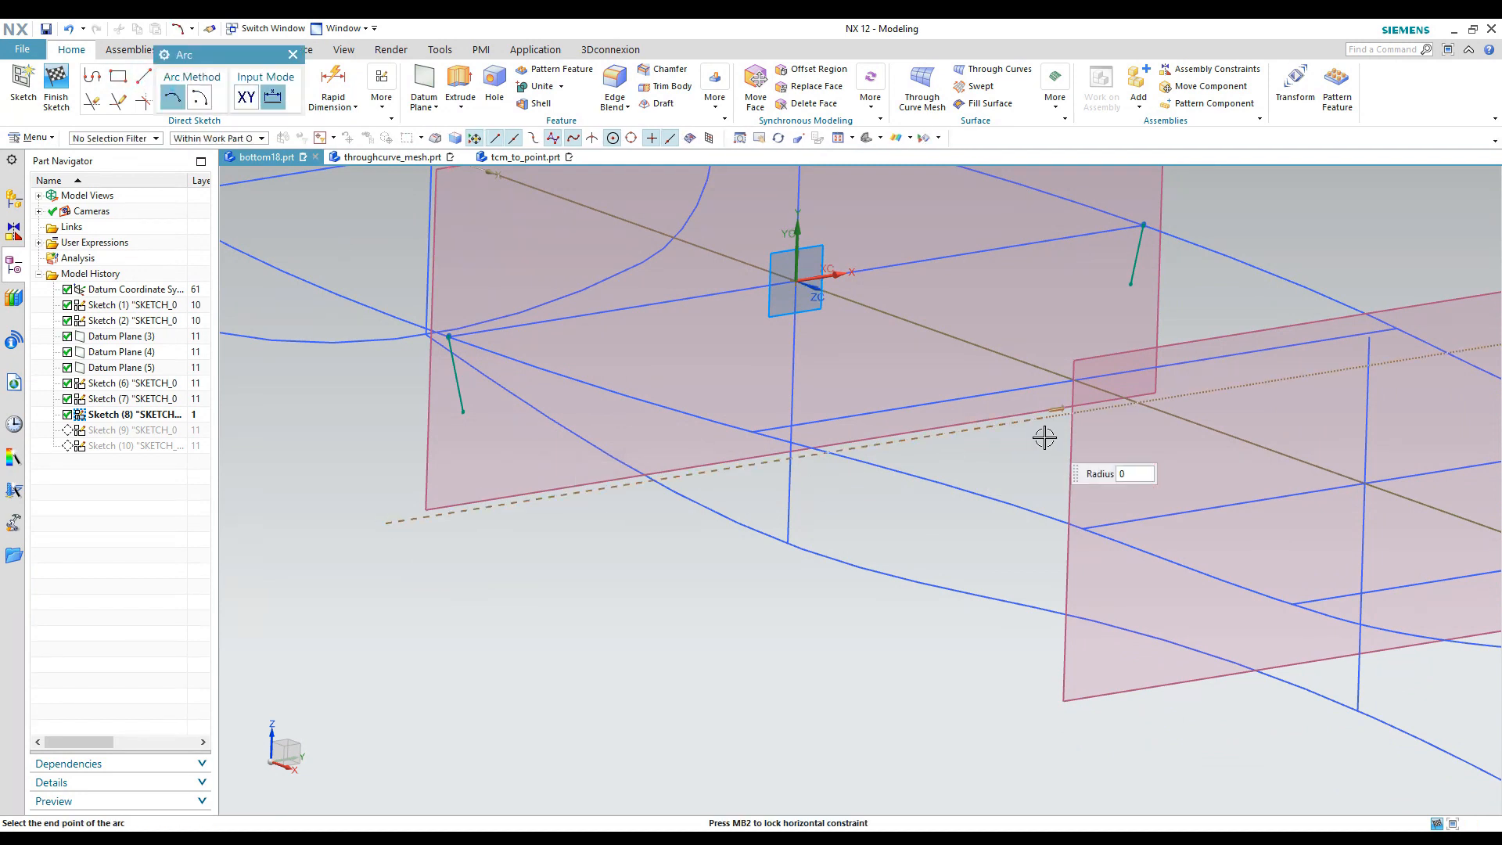
pyautogui.click(1113, 406)
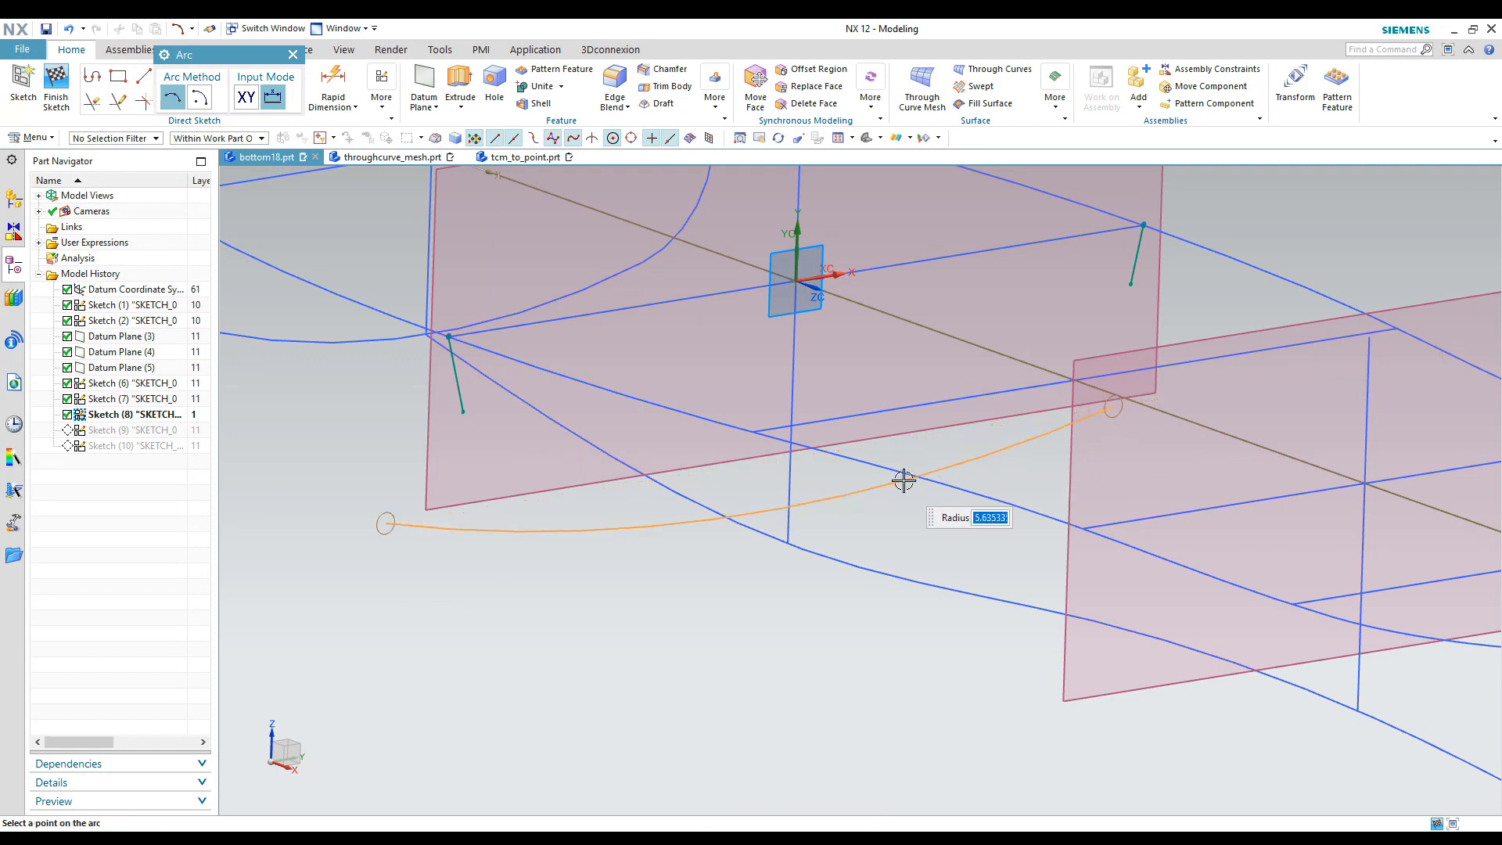
pyautogui.click(789, 542)
pyautogui.press('Escape')
pyautogui.scroll(-5, 752, 586)
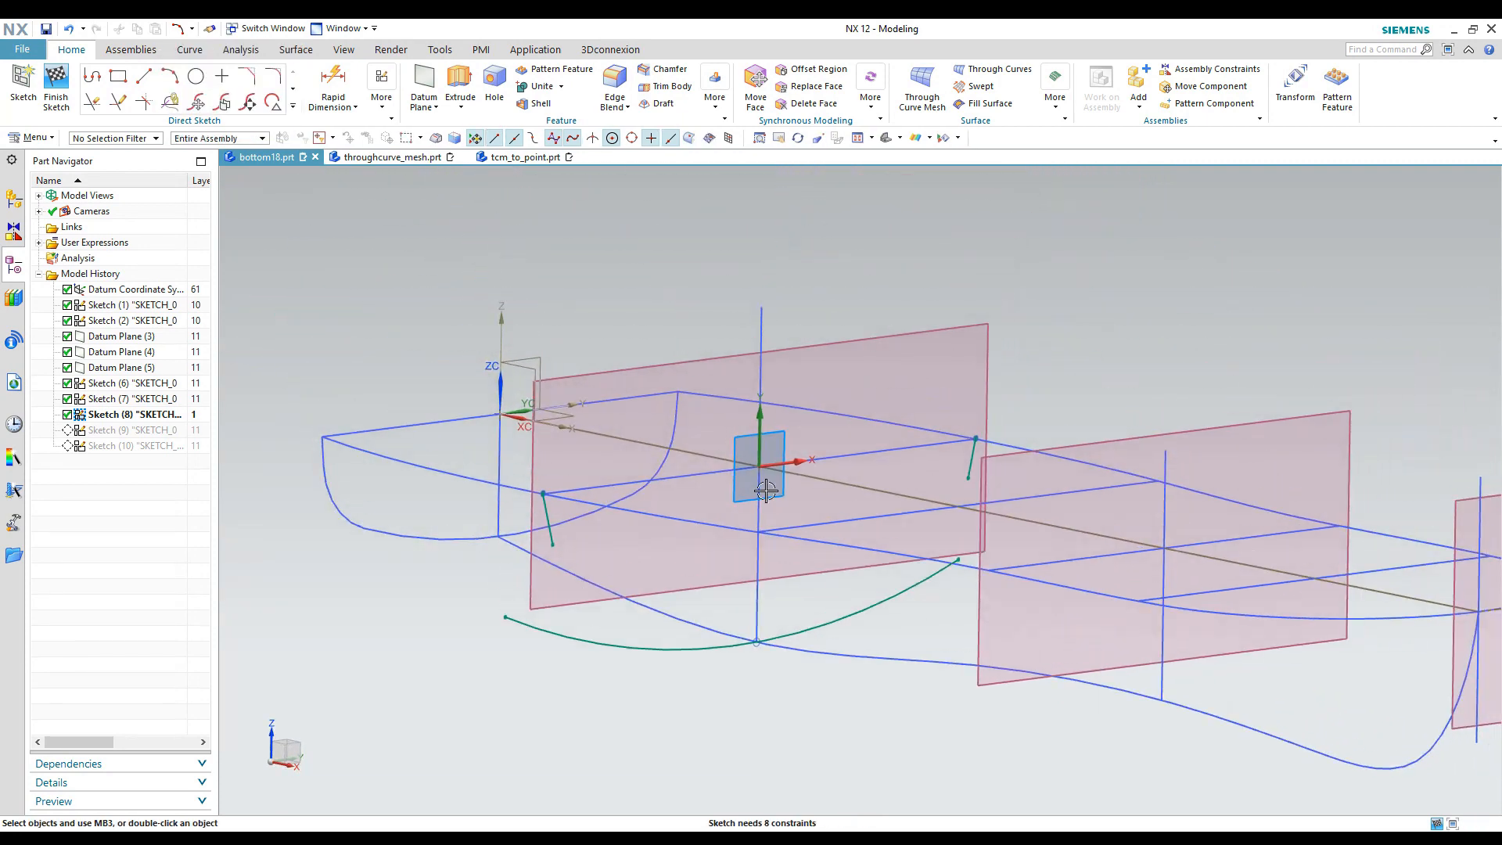
# - Constrain the arc's centre to the XZ plane of the datum coordinate system
pyautogui.scroll(6, 697, 415)
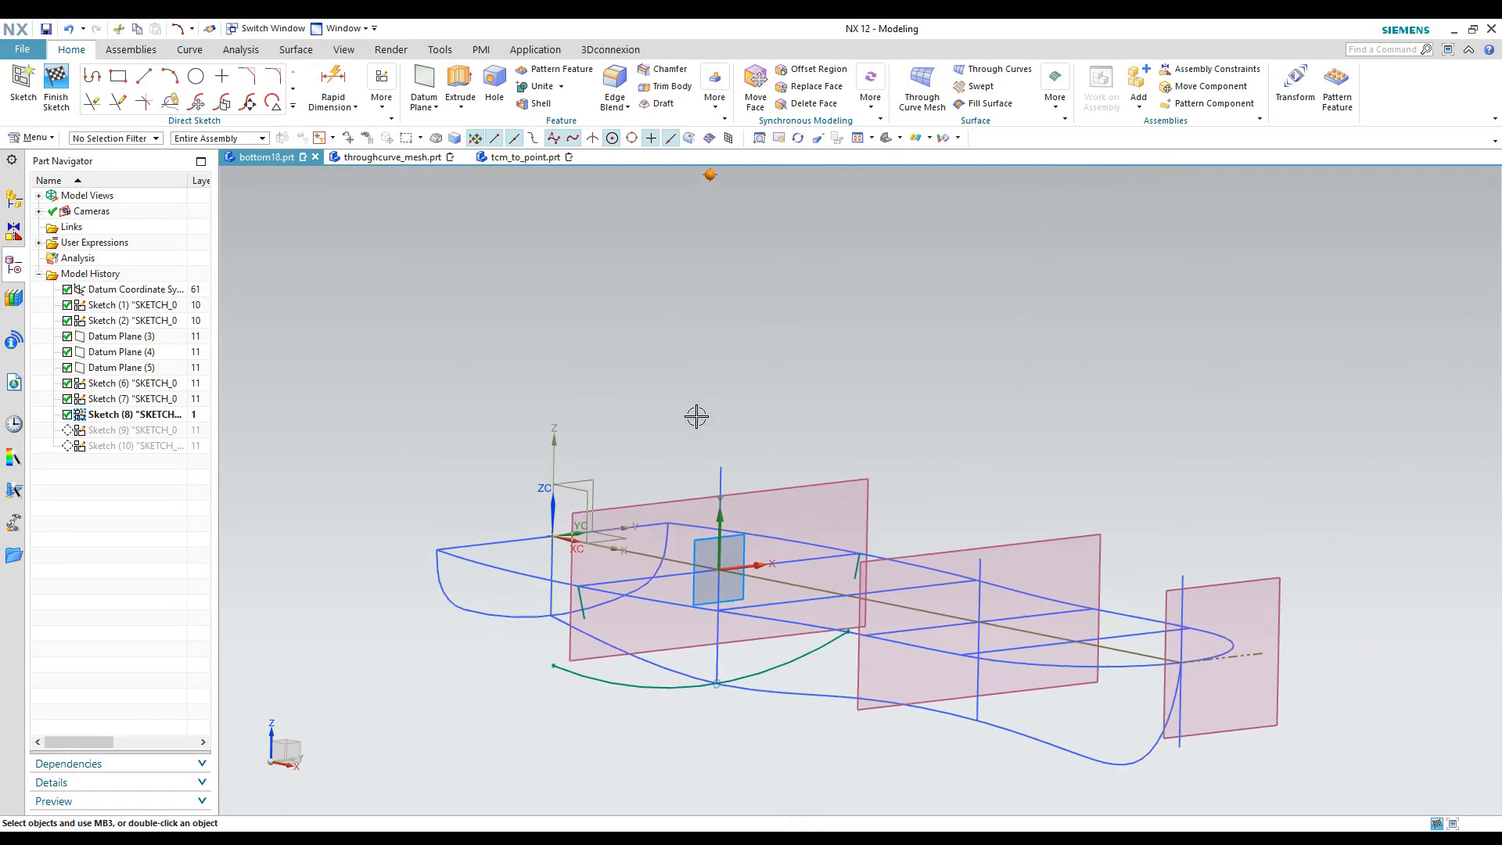
pyautogui.moveTo(751, 465); pyautogui.dragTo(637, 251, button='middle')
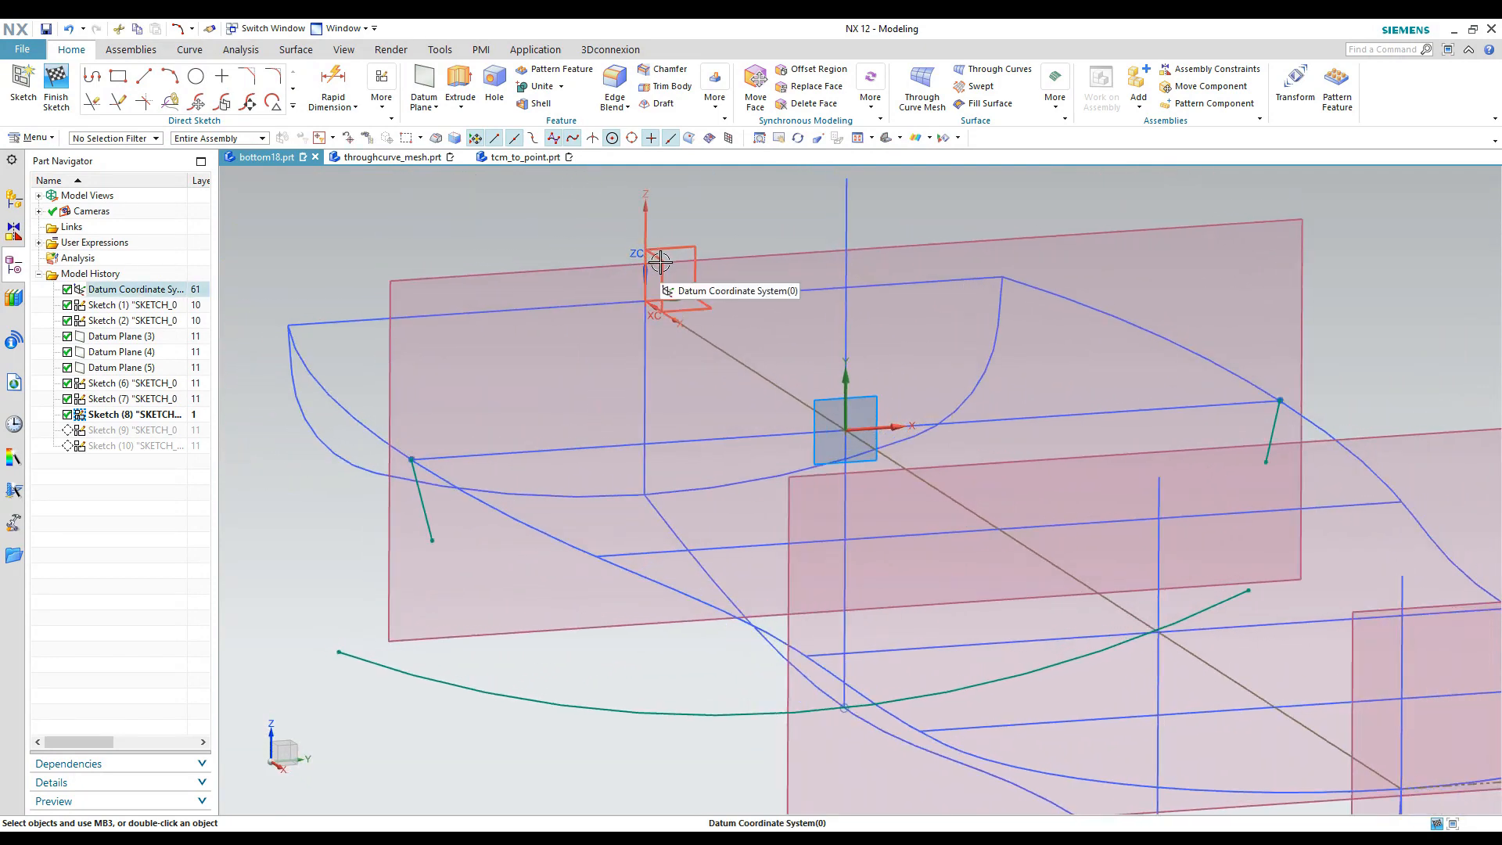
pyautogui.click(659, 264)
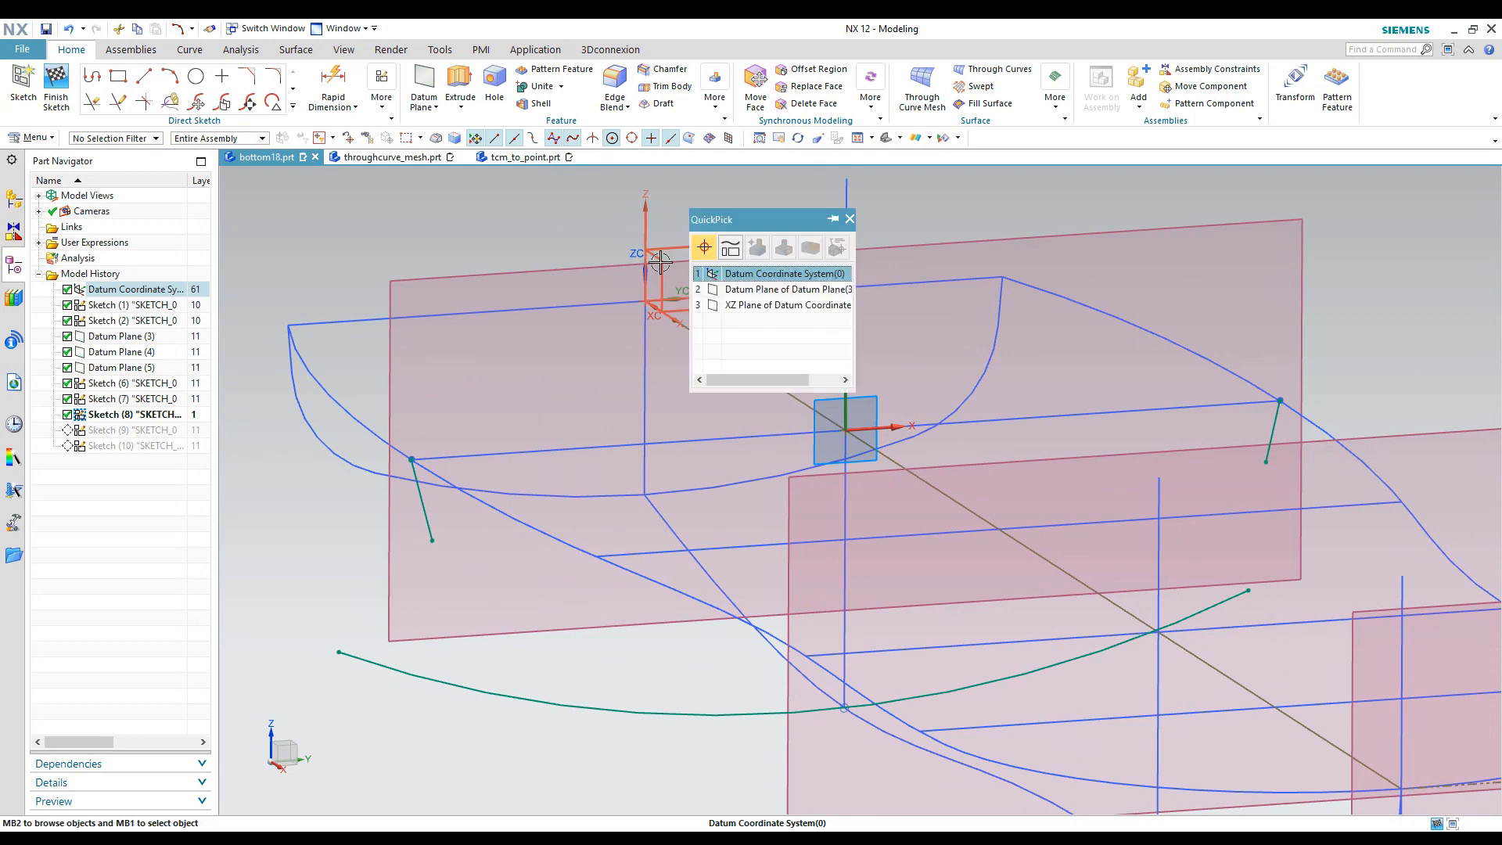
pyautogui.click(739, 302)
pyautogui.click(773, 276)
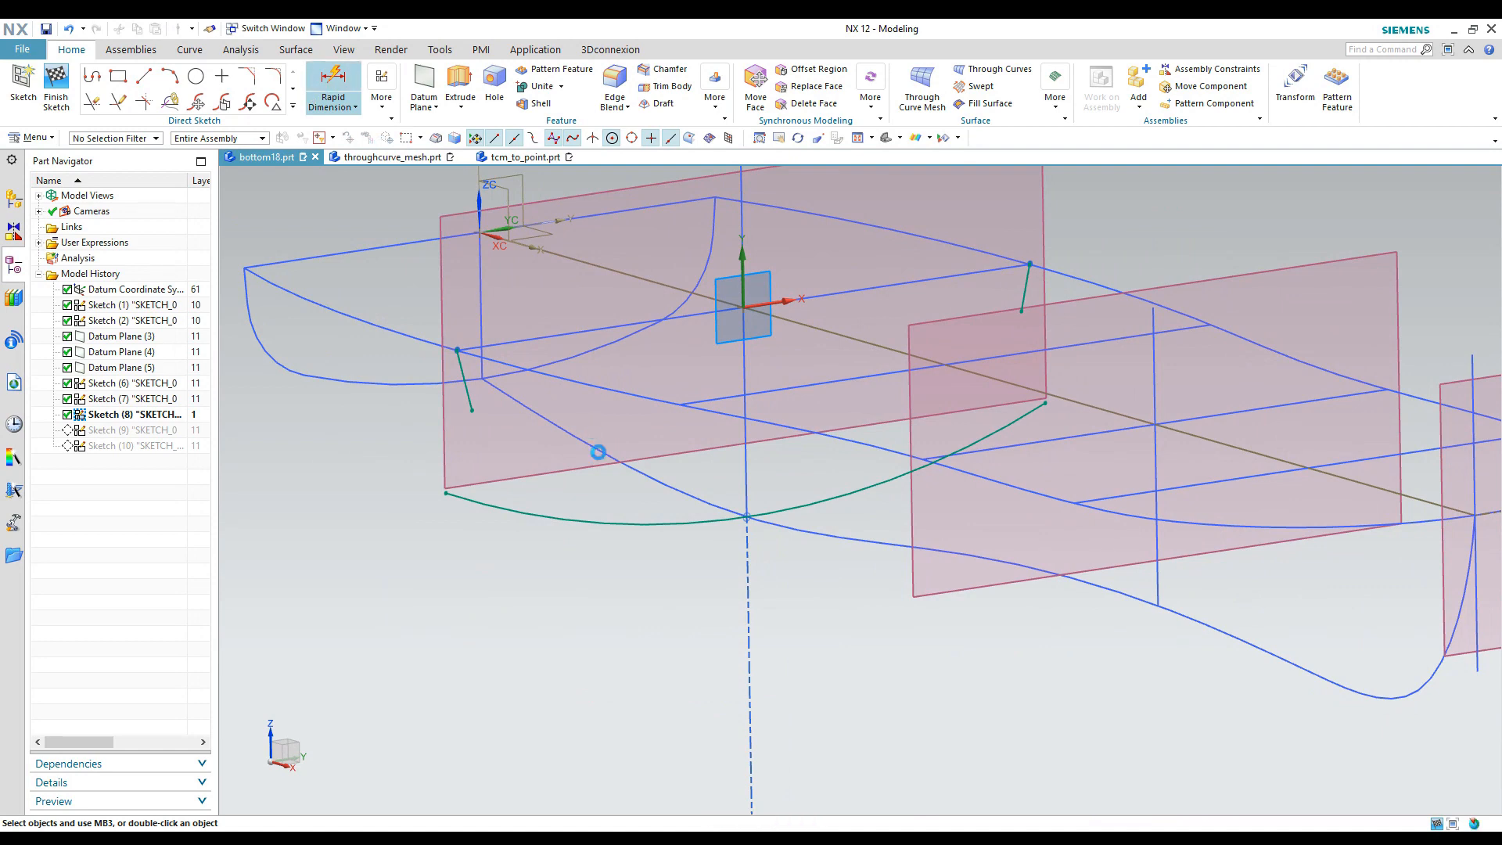
# - Dimension the arc's radius and set the angle between the negative-X side line and the vertical centre plane to 5 degrees
pyautogui.click(630, 523)
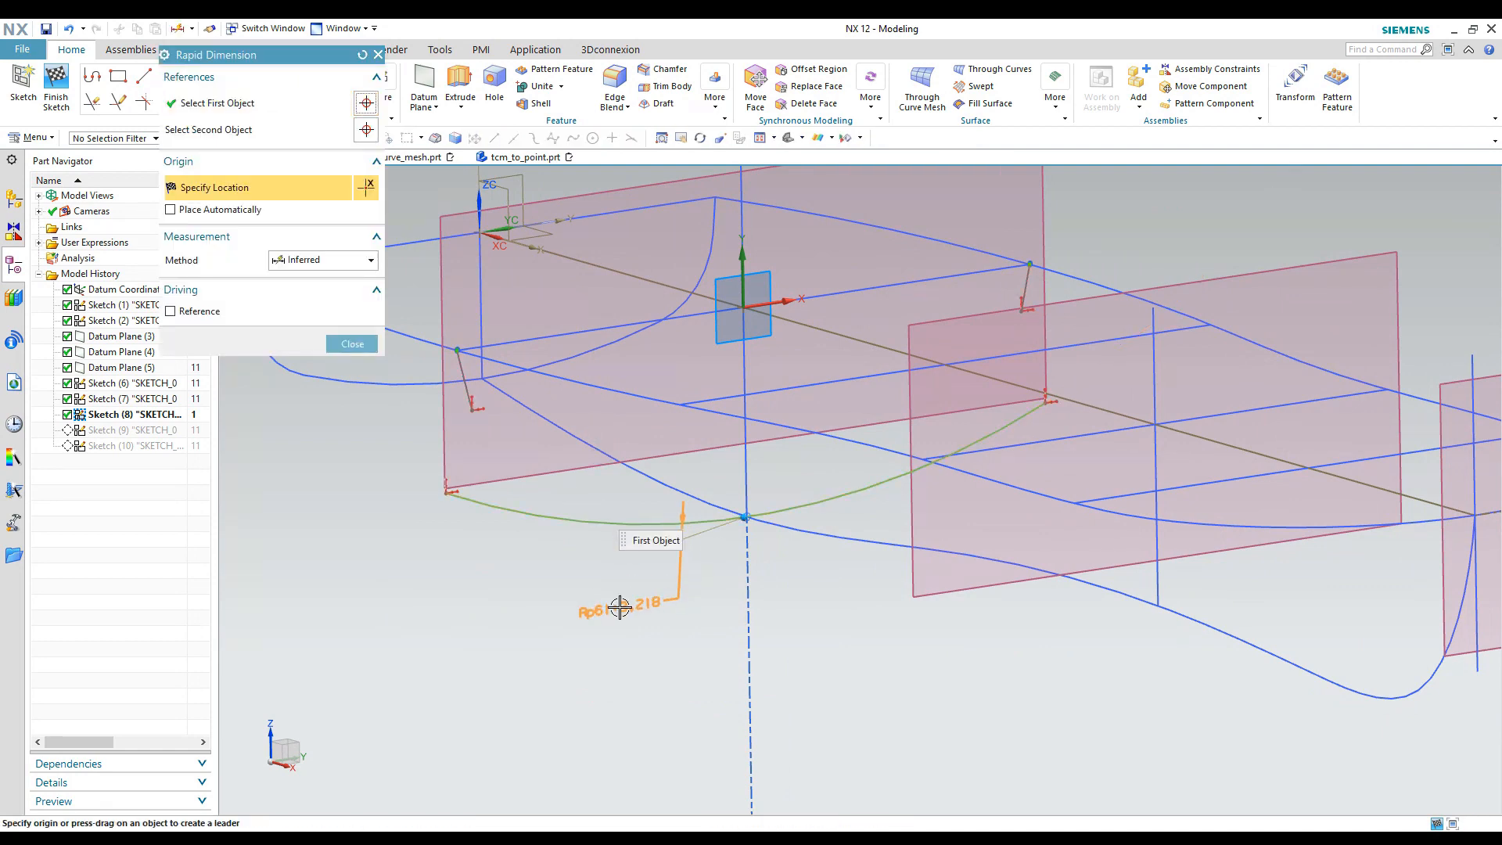
pyautogui.click(616, 606)
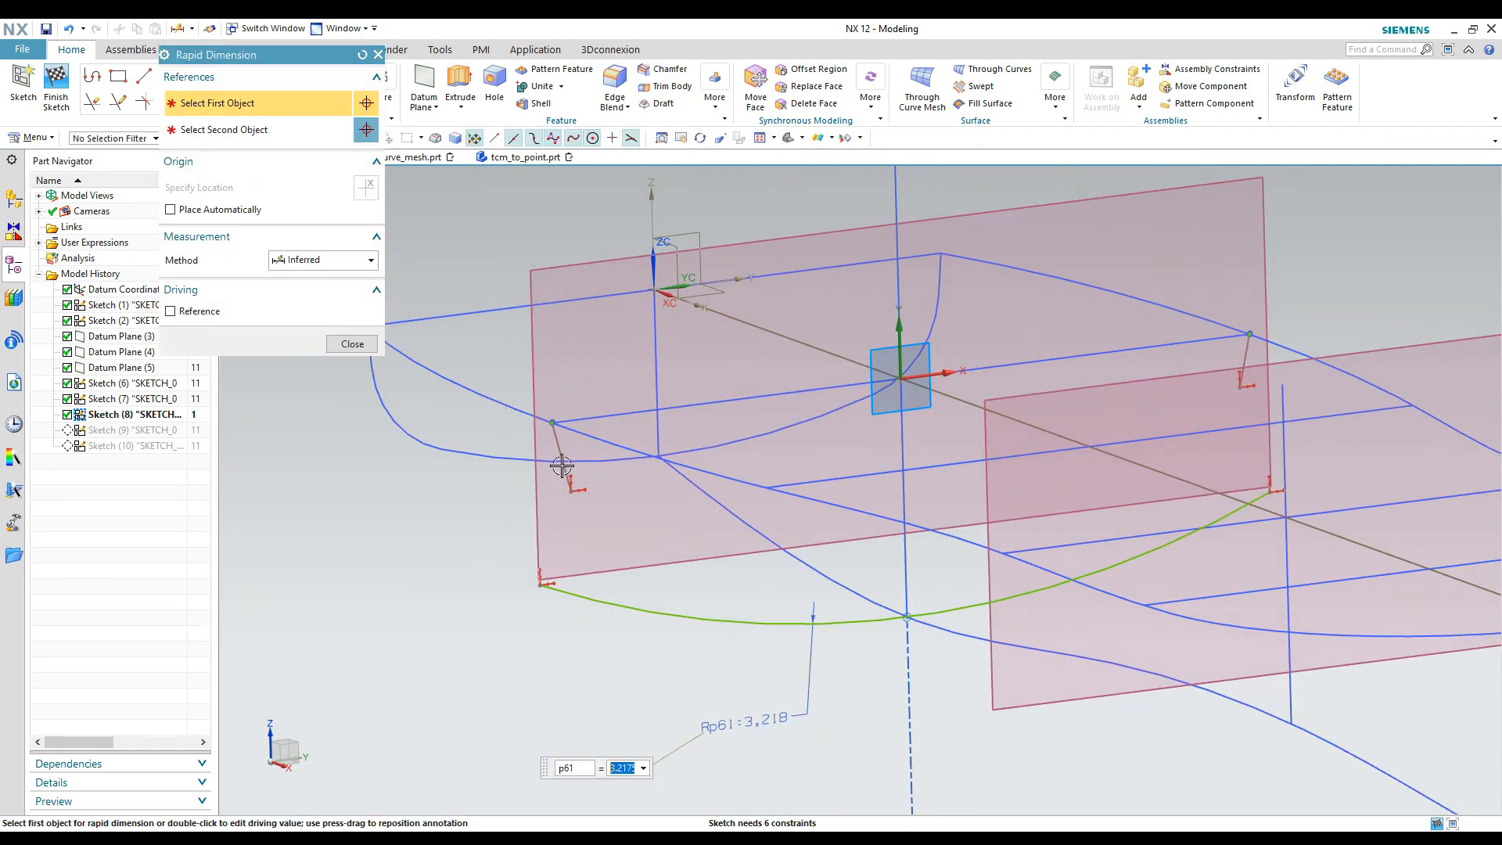
pyautogui.click(560, 436)
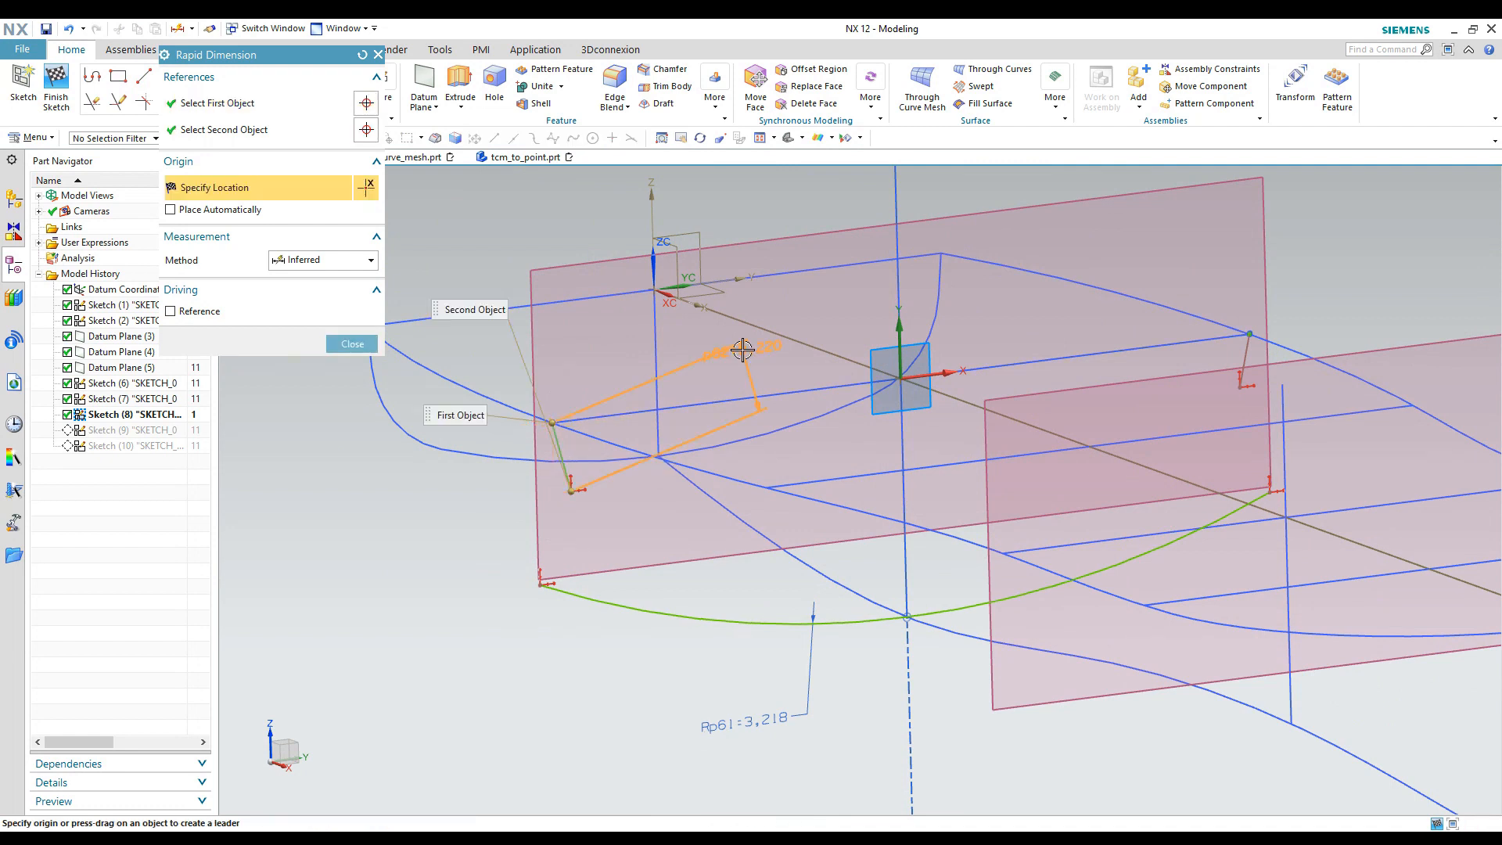
pyautogui.click(899, 271)
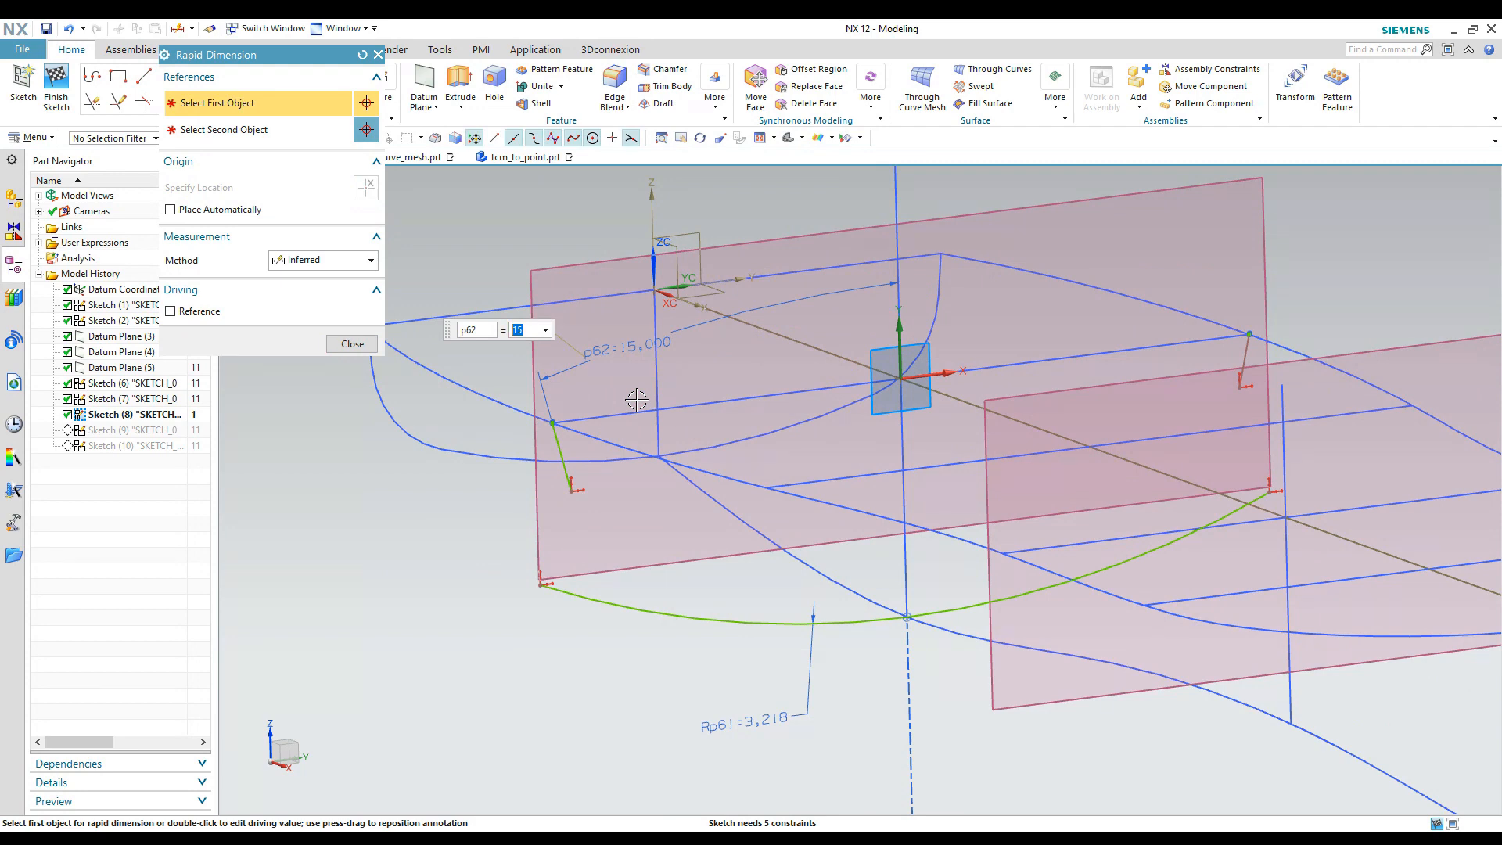
pyautogui.press('Return')
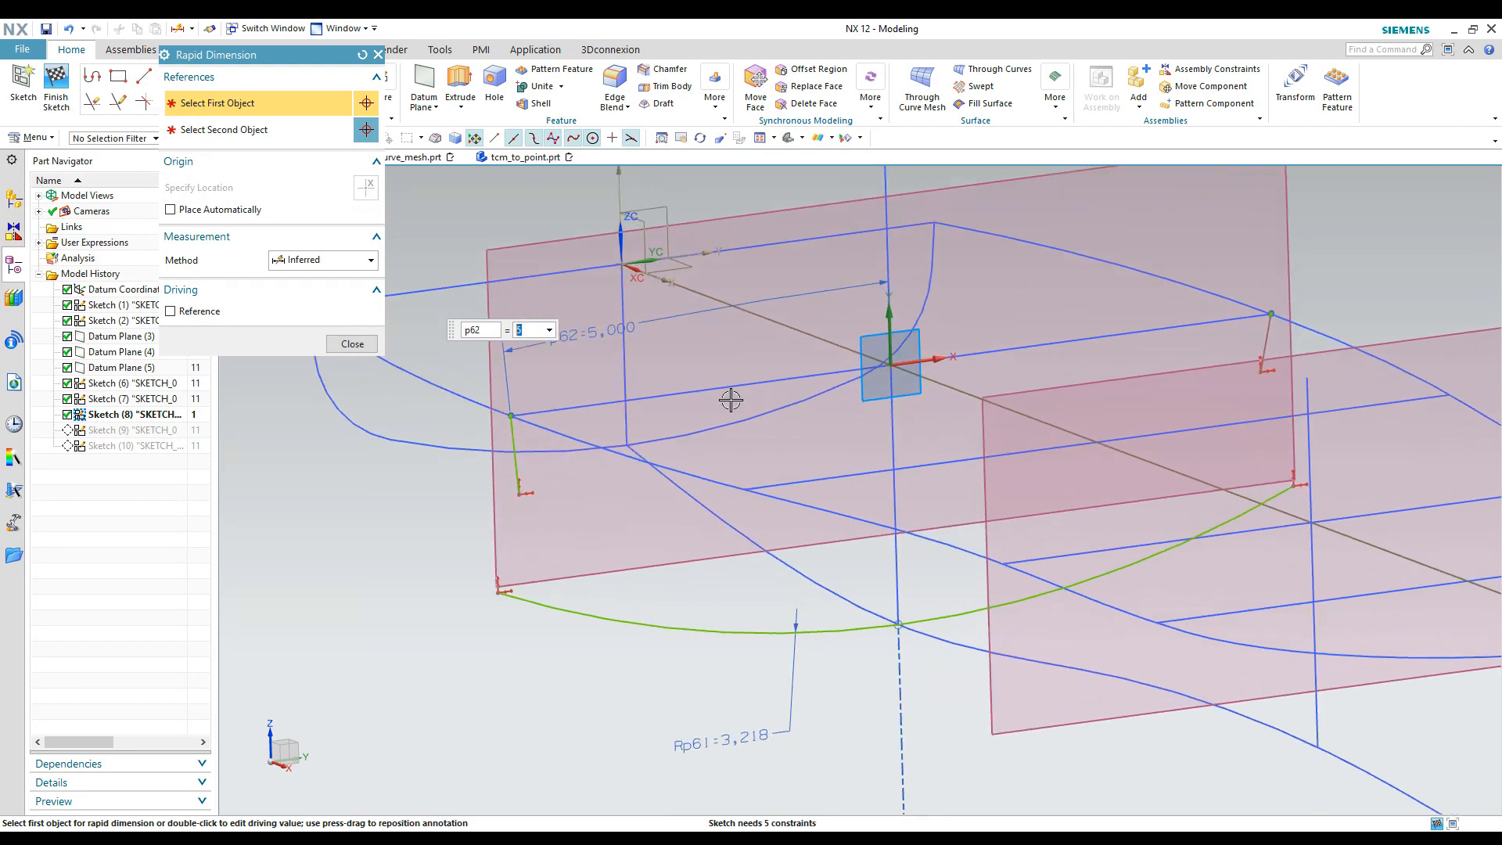
# - Dimension the angle between the positive-X side line and the vertical centre plane, linking its value to p62
pyautogui.click(1271, 323)
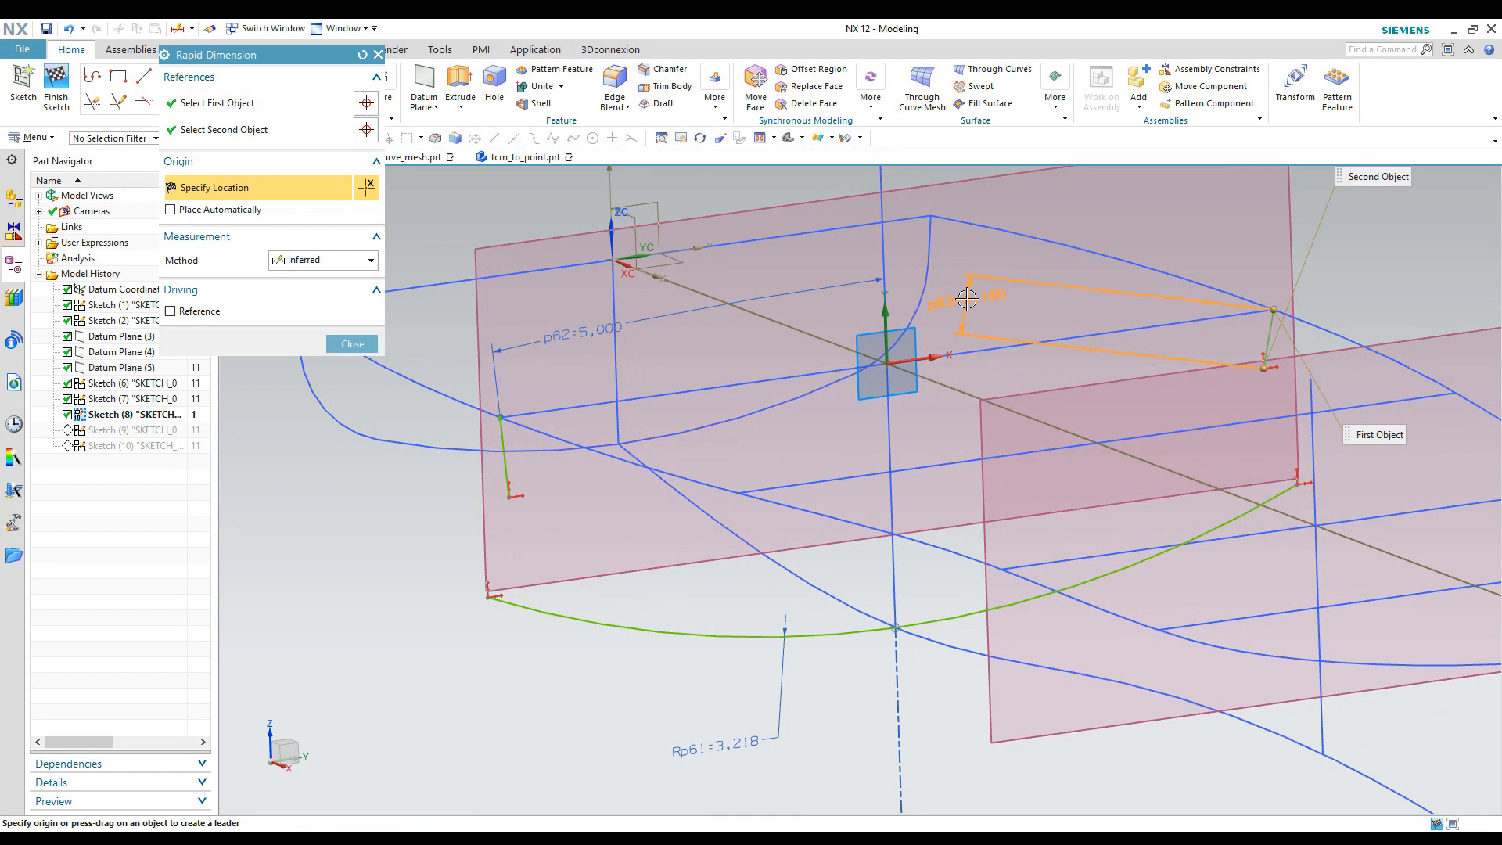
pyautogui.click(892, 268)
pyautogui.click(1140, 229)
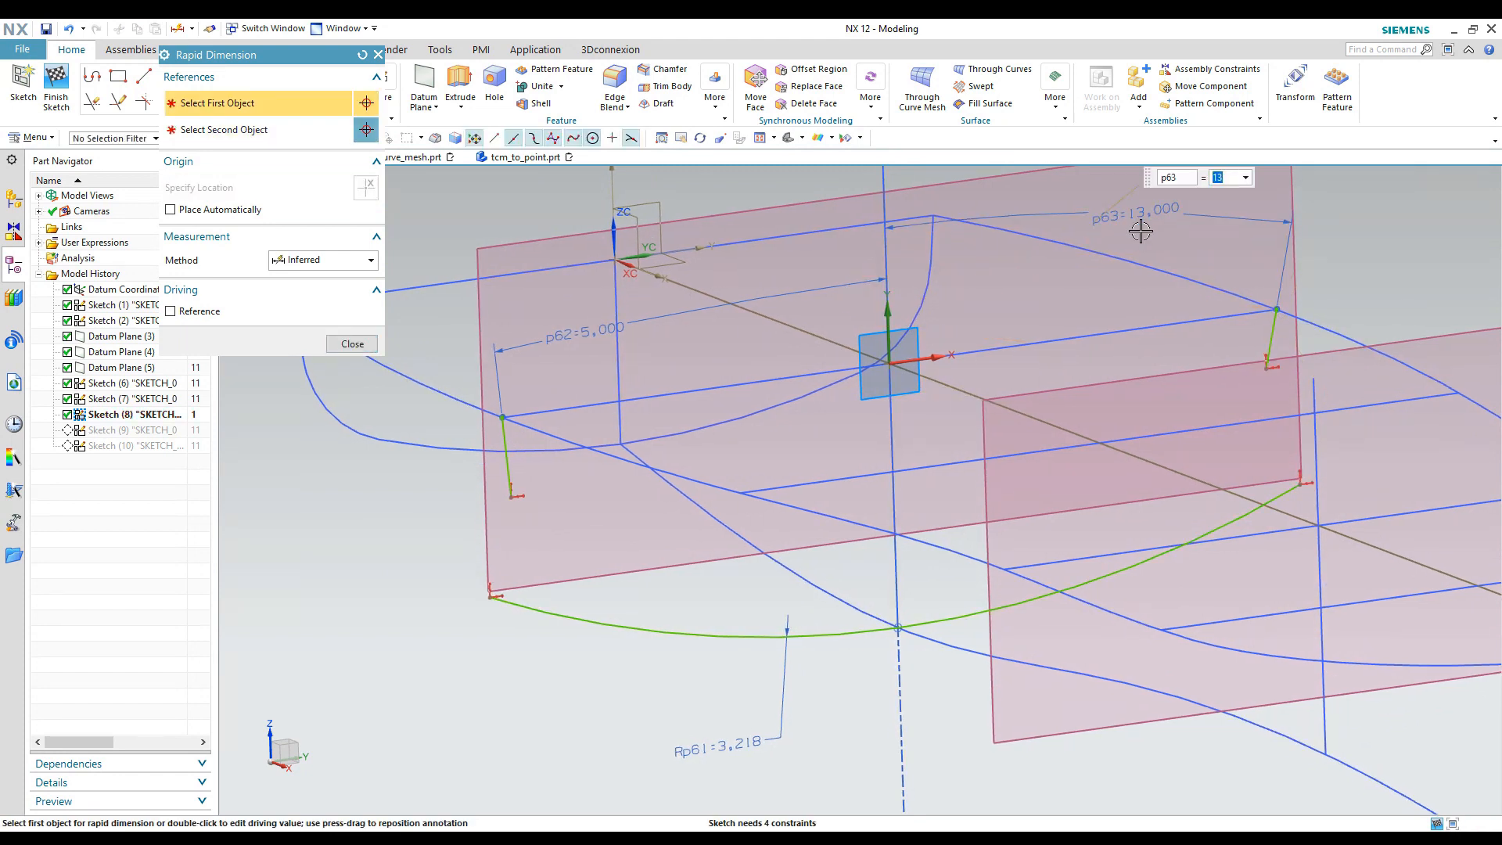
pyautogui.write('p62')
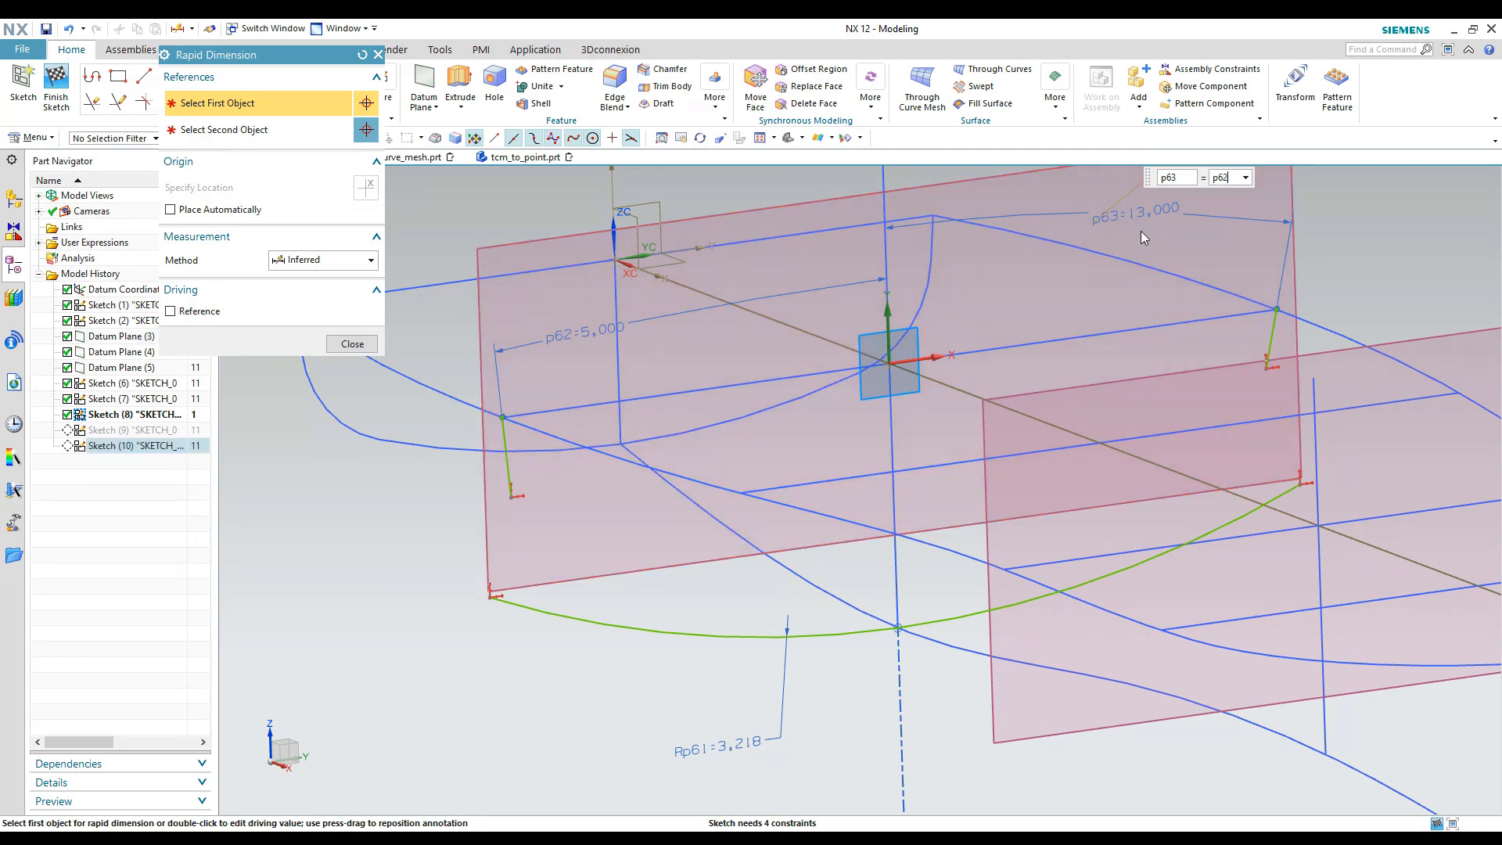
pyautogui.press('Return')
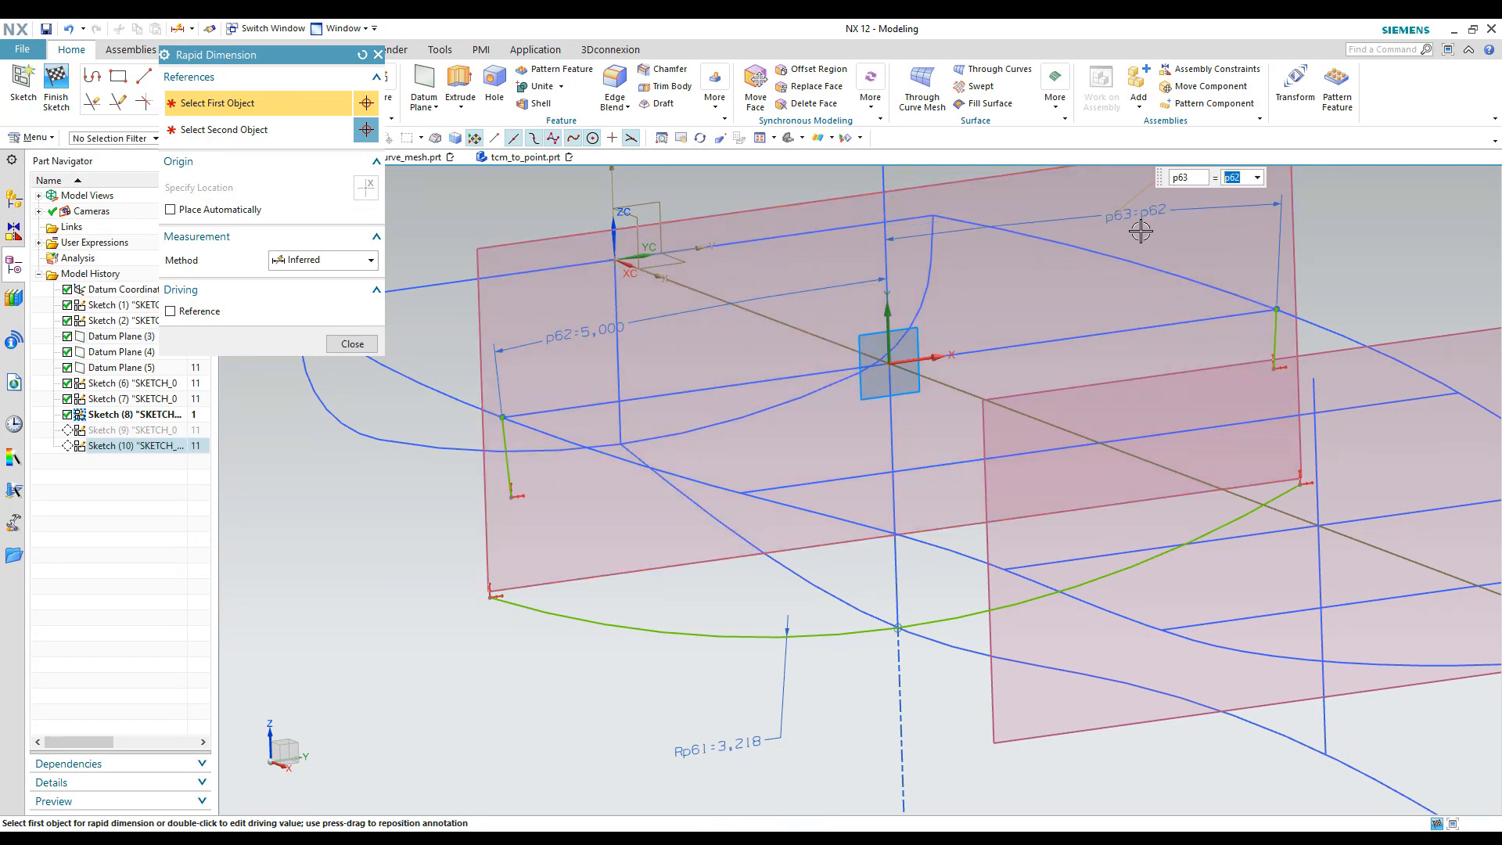
pyautogui.click(352, 343)
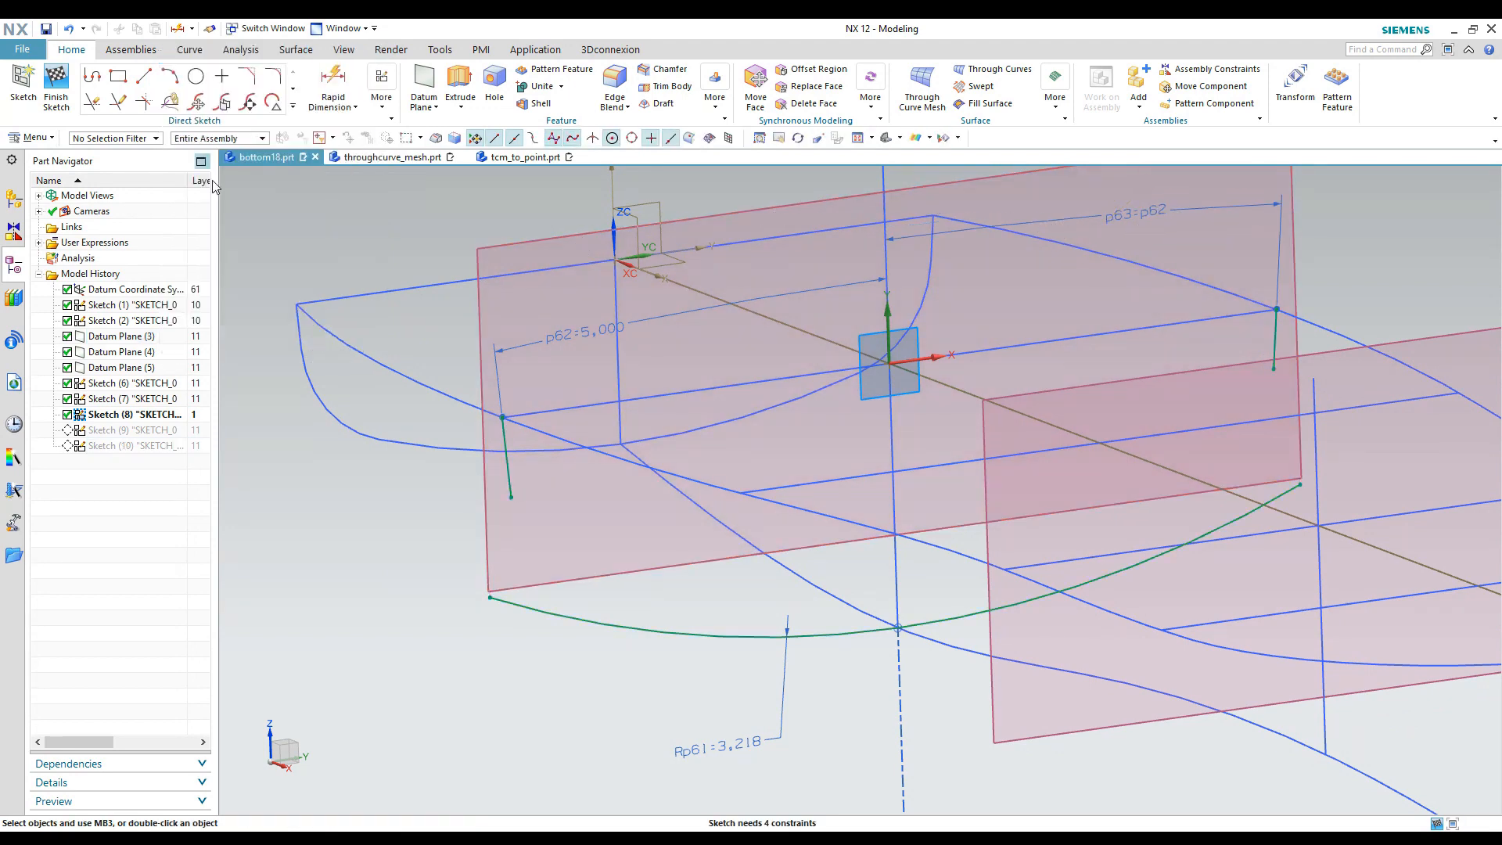
# - Fillet both corners between the slanted side lines and the bottom arc
pyautogui.click(256, 82)
pyautogui.click(510, 494)
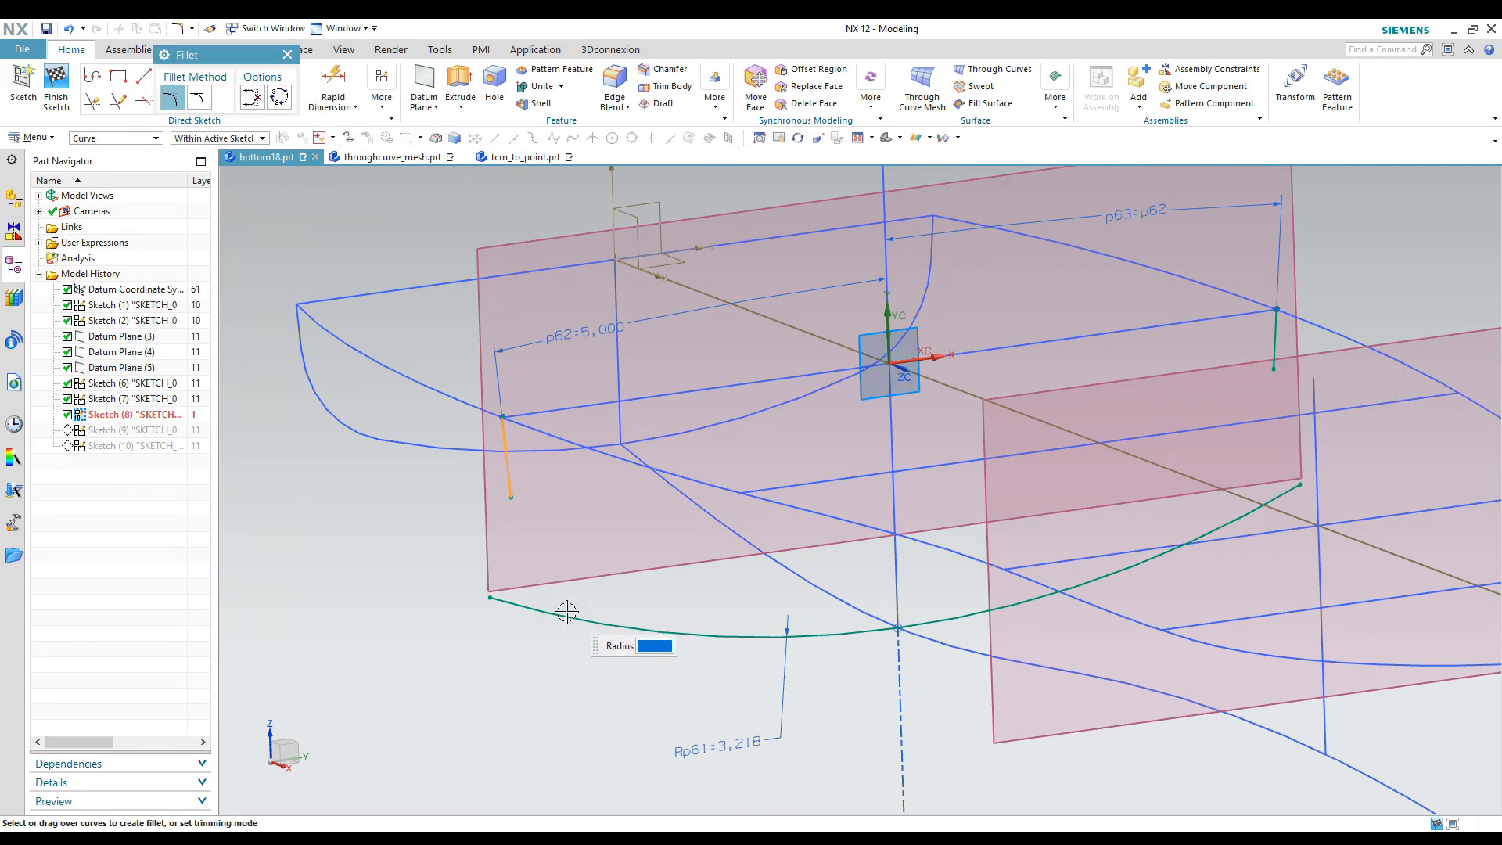
pyautogui.click(565, 615)
pyautogui.click(552, 585)
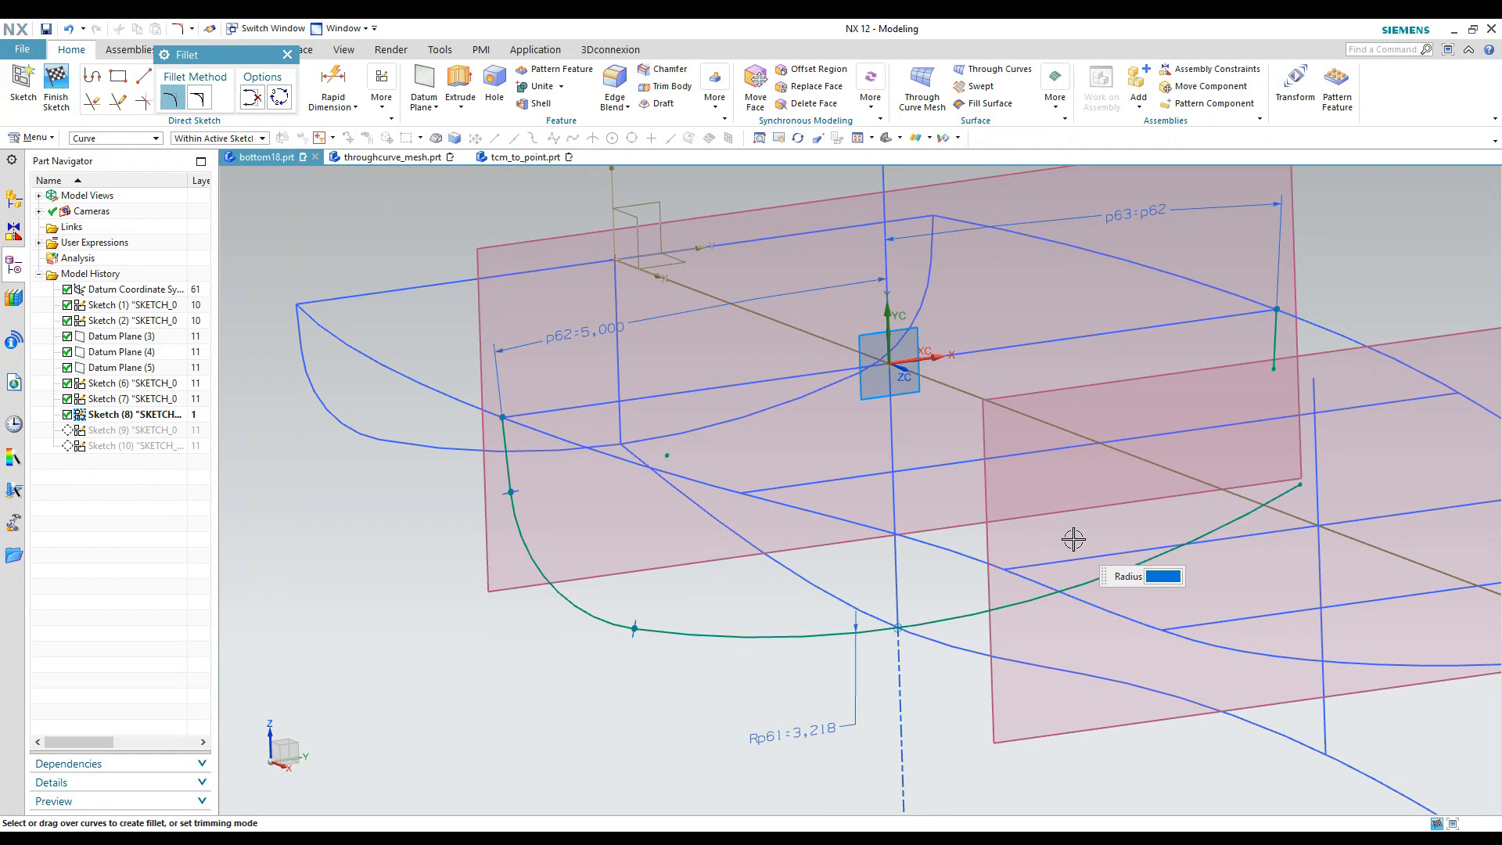
pyautogui.click(1249, 507)
pyautogui.click(1274, 376)
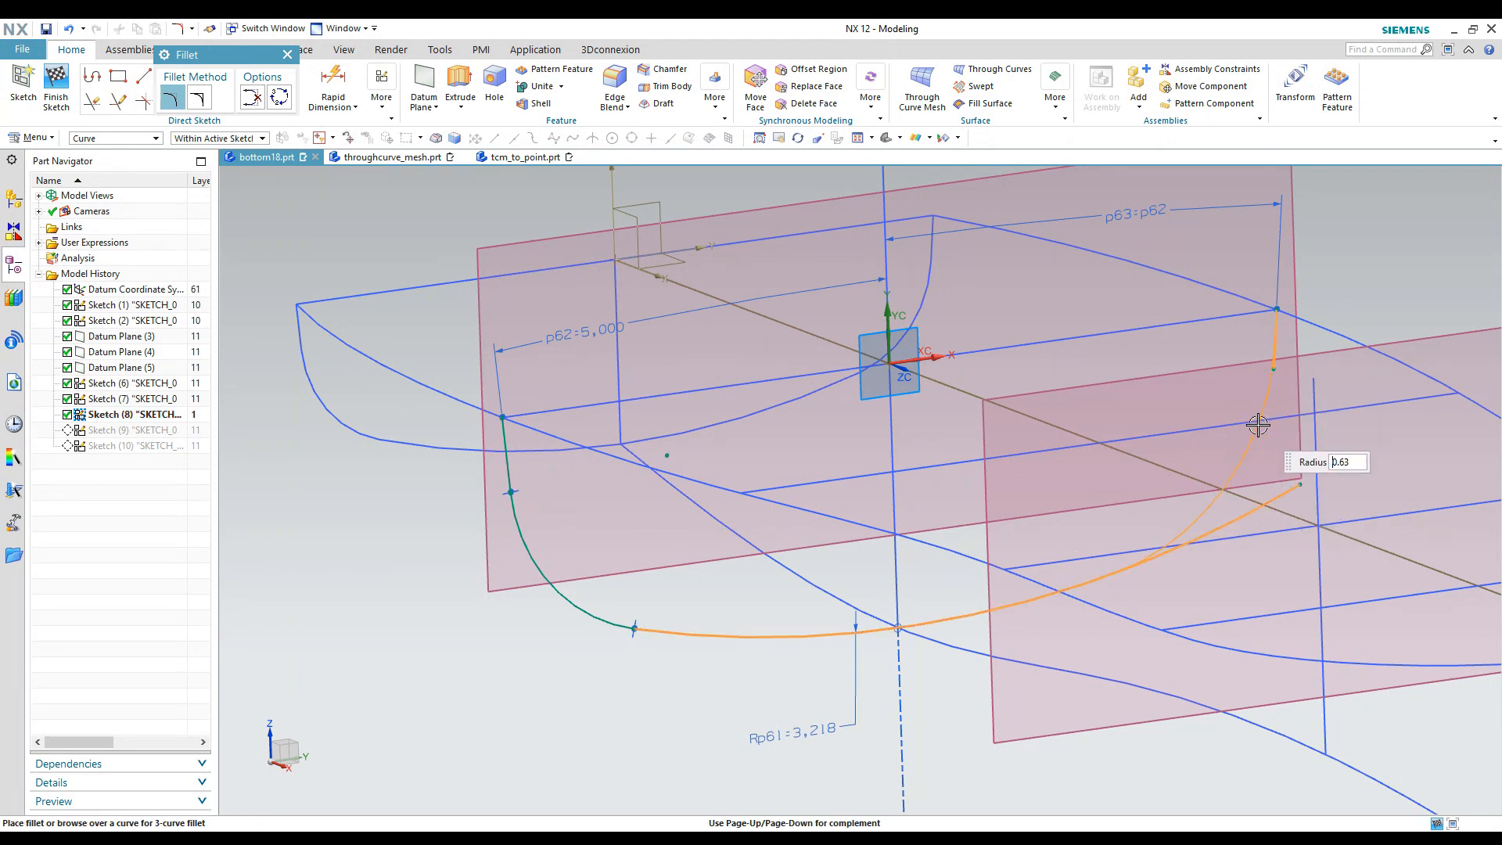
pyautogui.click(1271, 428)
pyautogui.press('Escape')
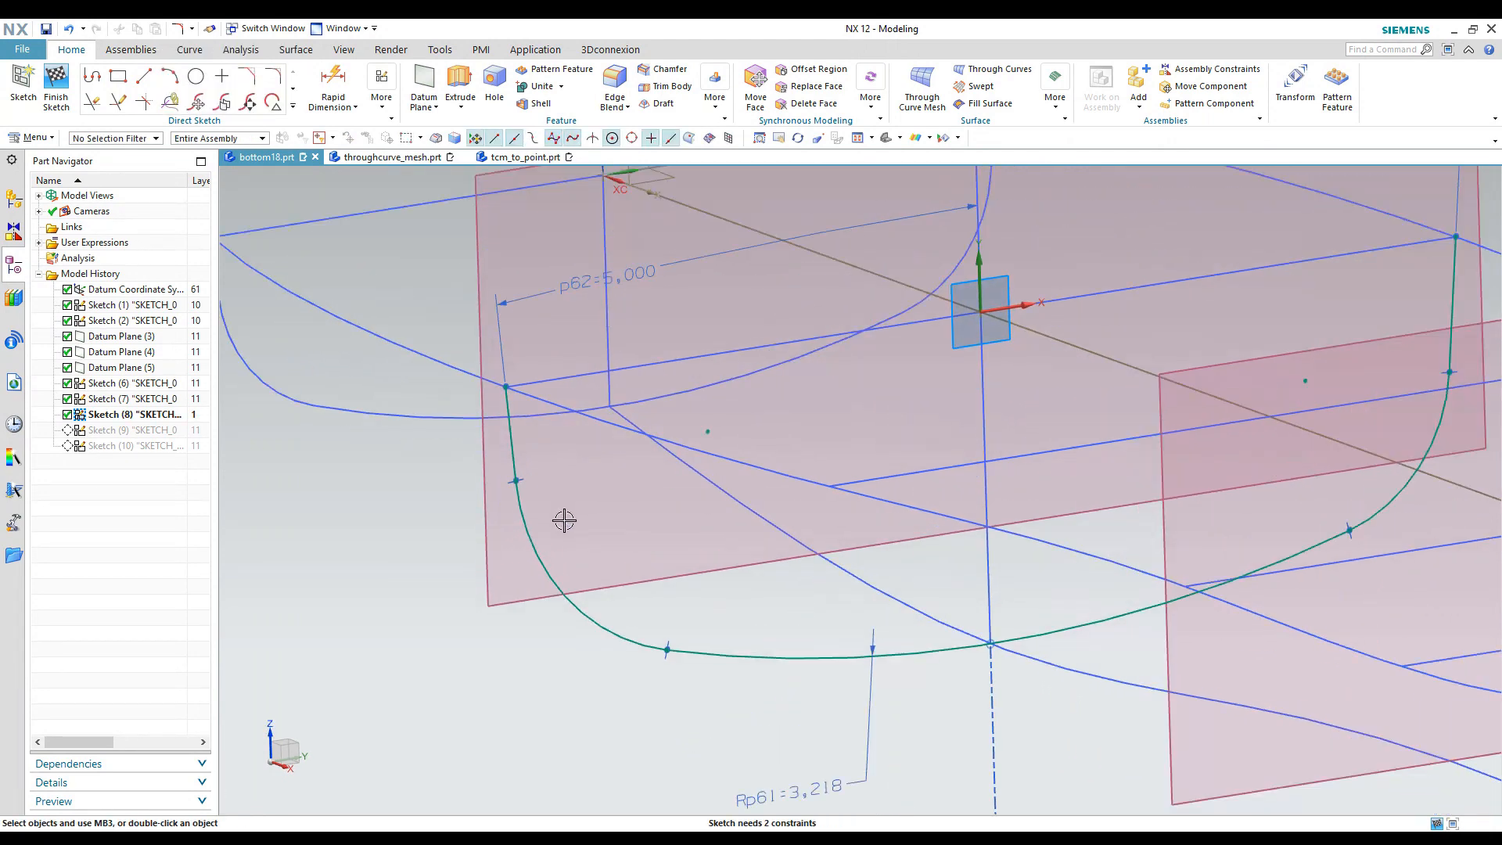
# - Constrain the two slanted side lines of the section profile to equal length
pyautogui.moveTo(491, 524); pyautogui.dragTo(514, 546, button='middle')
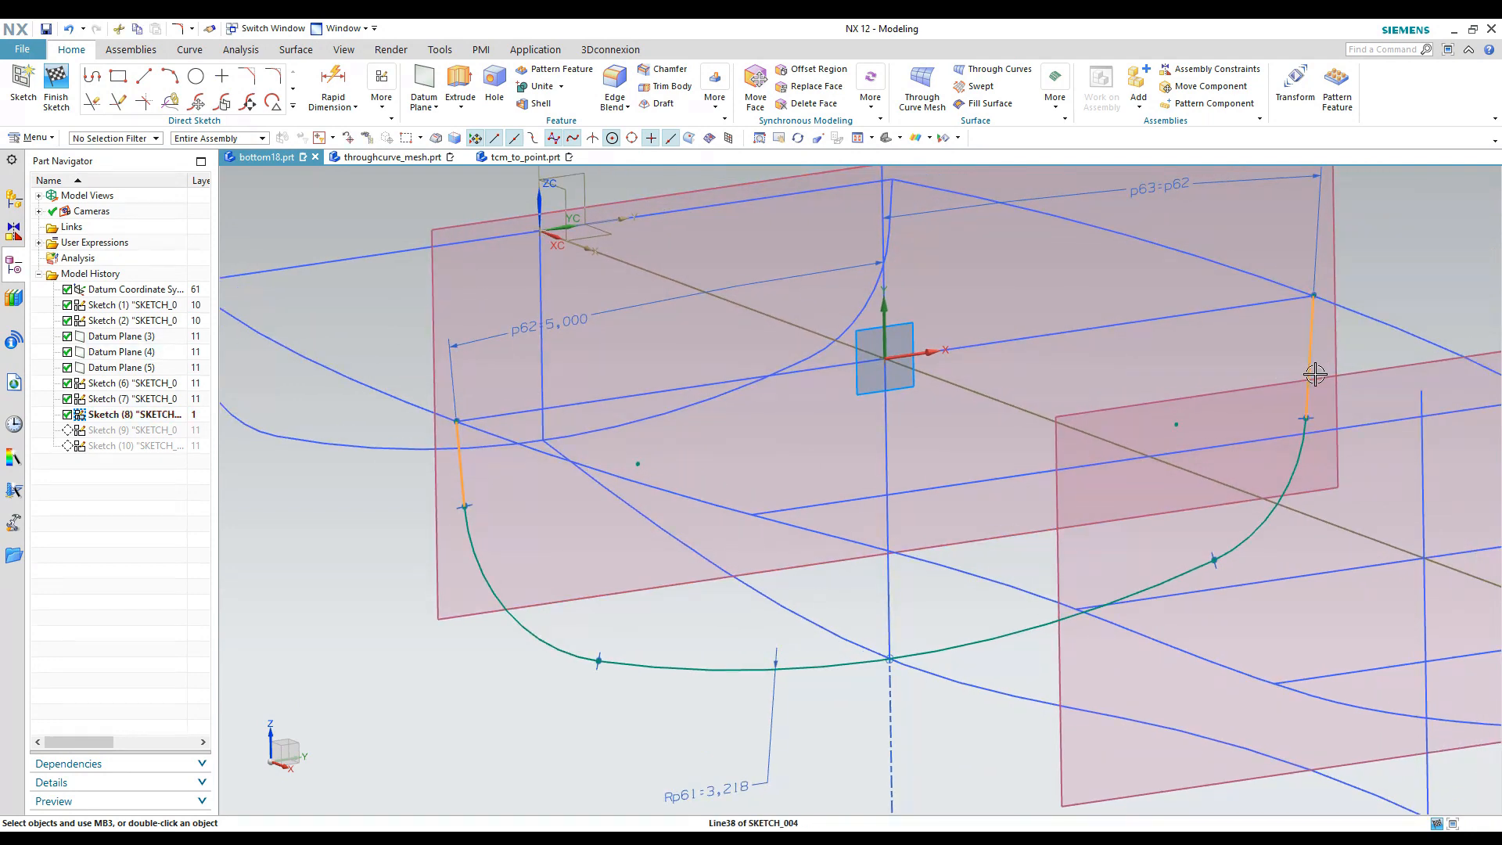
pyautogui.click(1315, 375)
pyautogui.click(1428, 329)
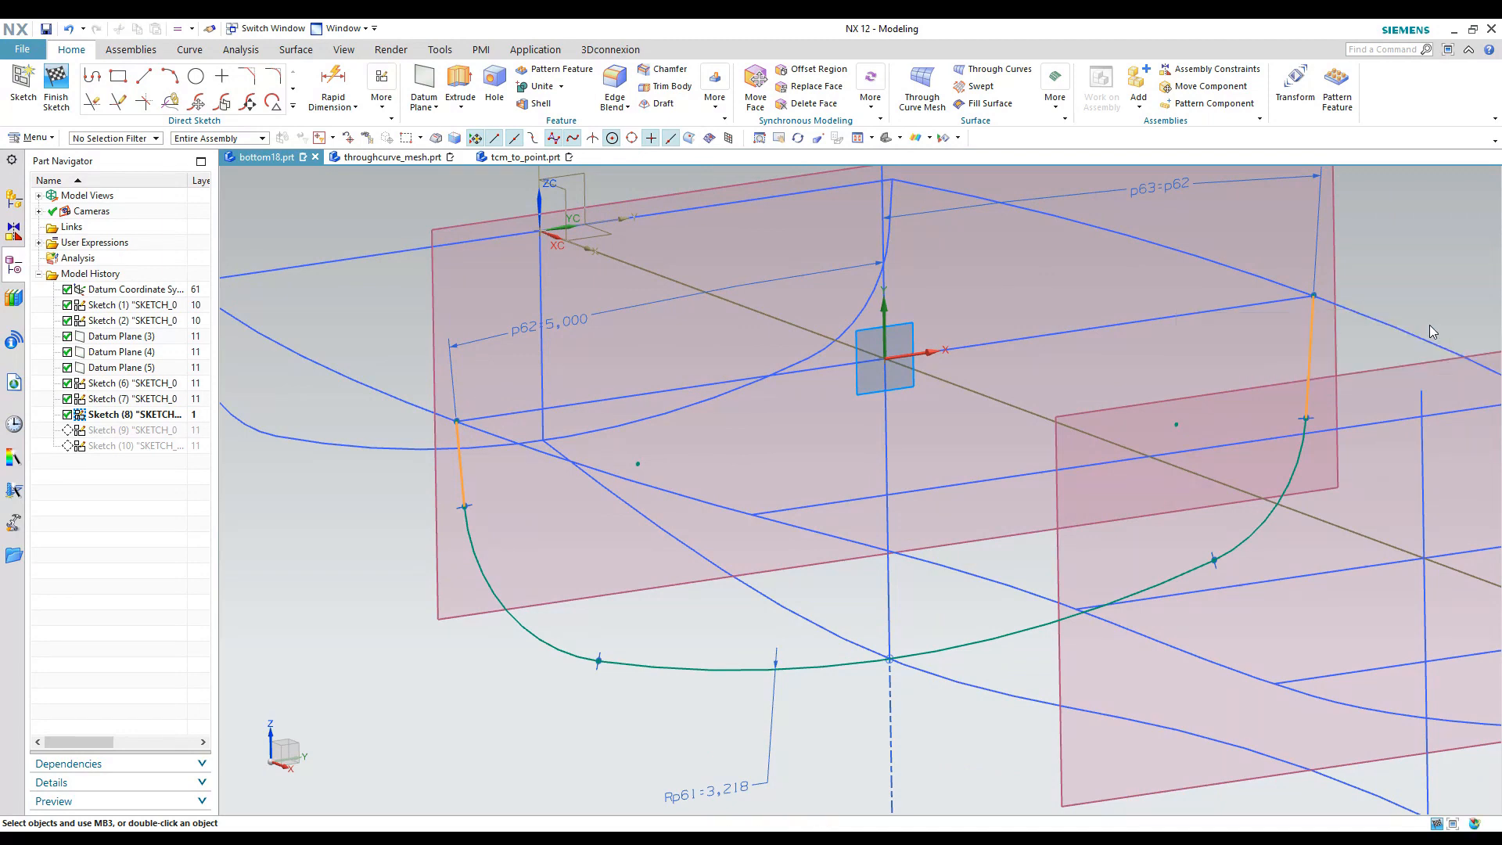
# - Dimension the vertical distance between the endpoints of the negative-X slanted side line and set it to 0.1
pyautogui.click(333, 83)
pyautogui.click(623, 400)
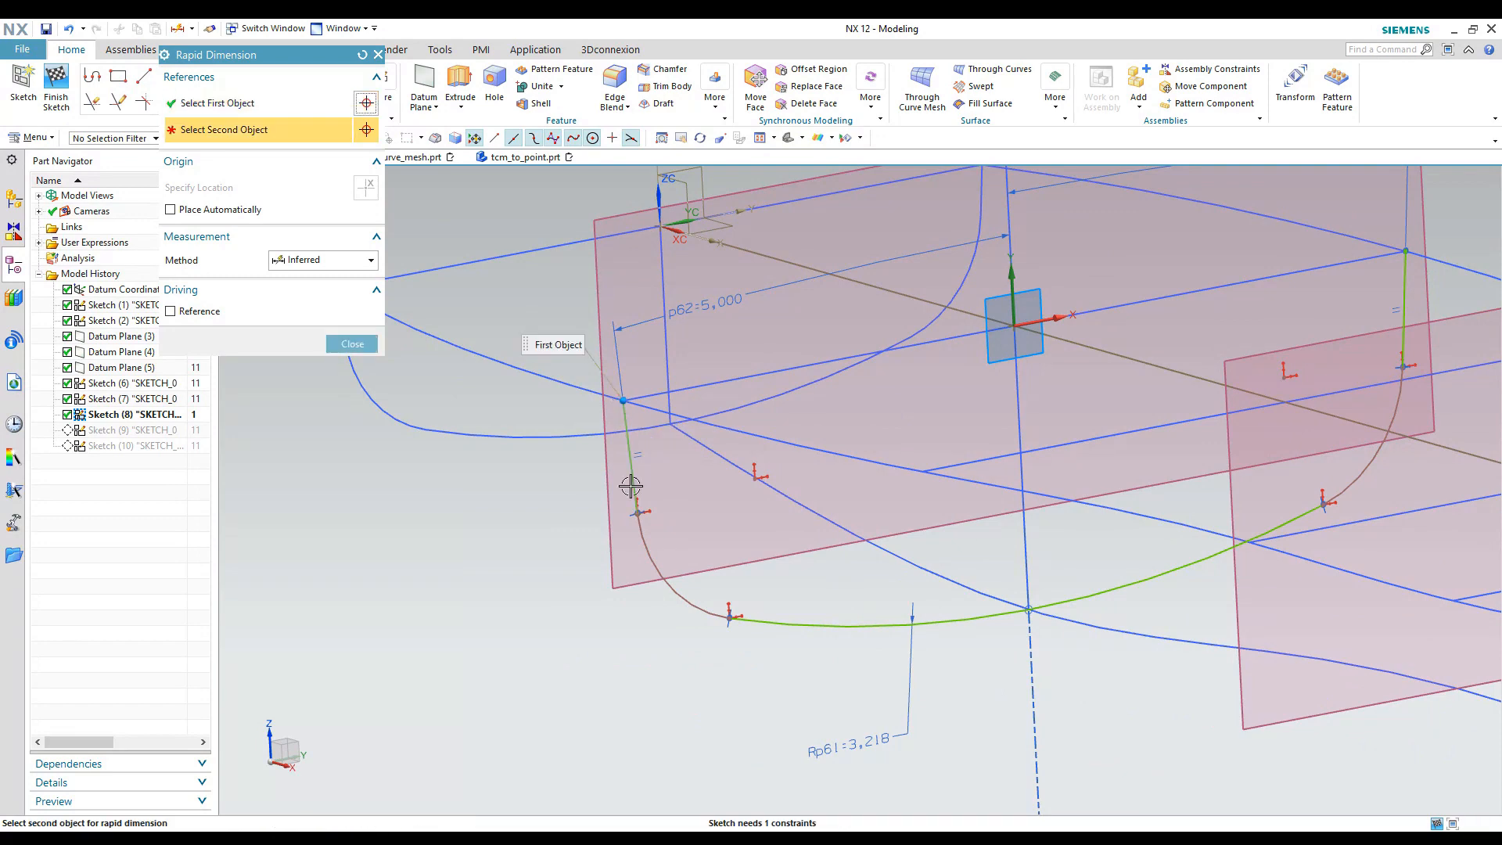
pyautogui.click(637, 512)
pyautogui.click(490, 487)
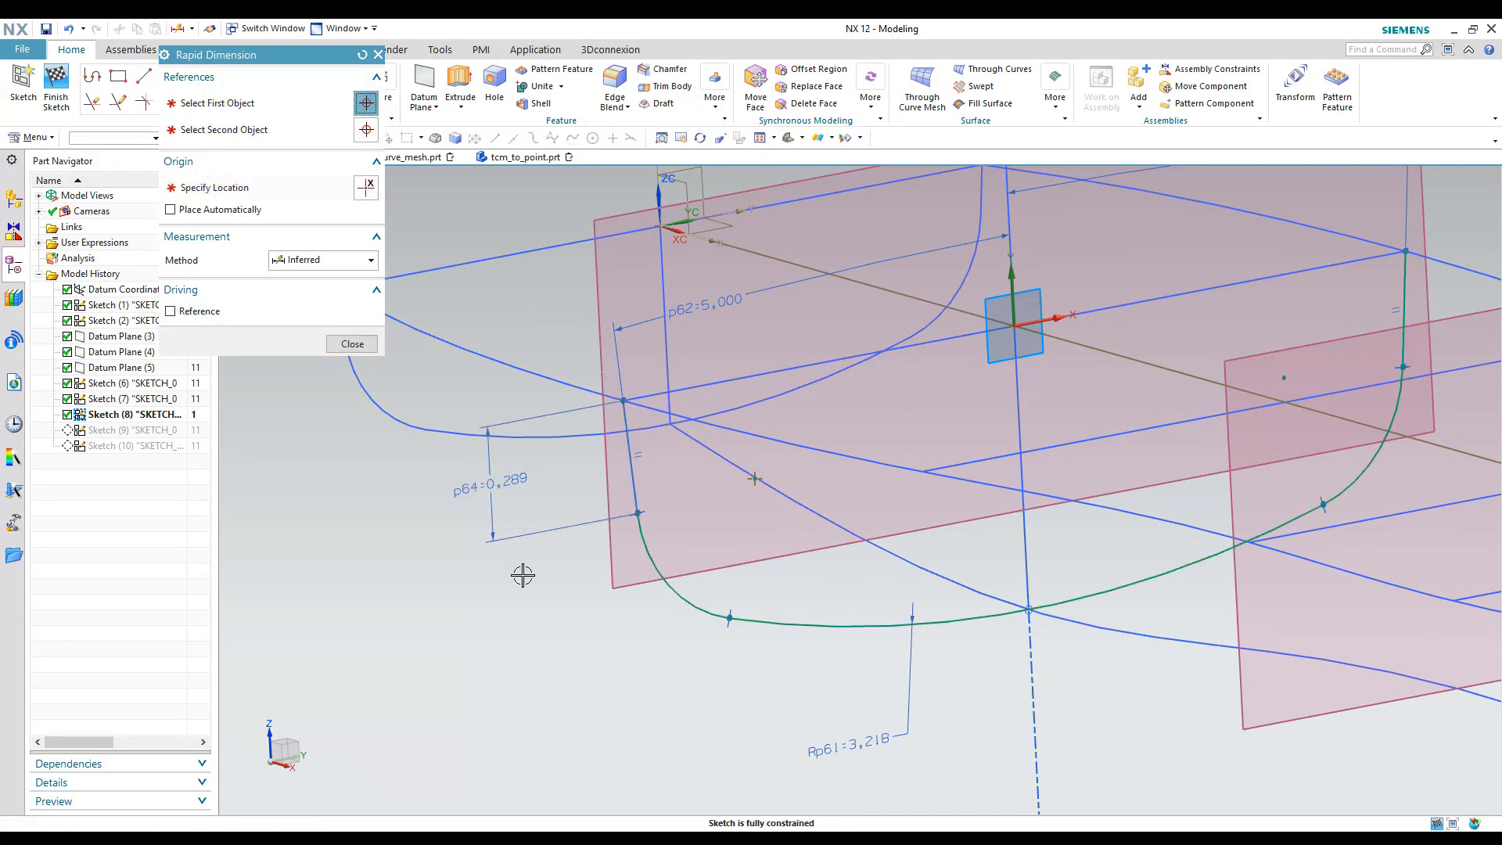
pyautogui.write('.1')
pyautogui.press('Return')
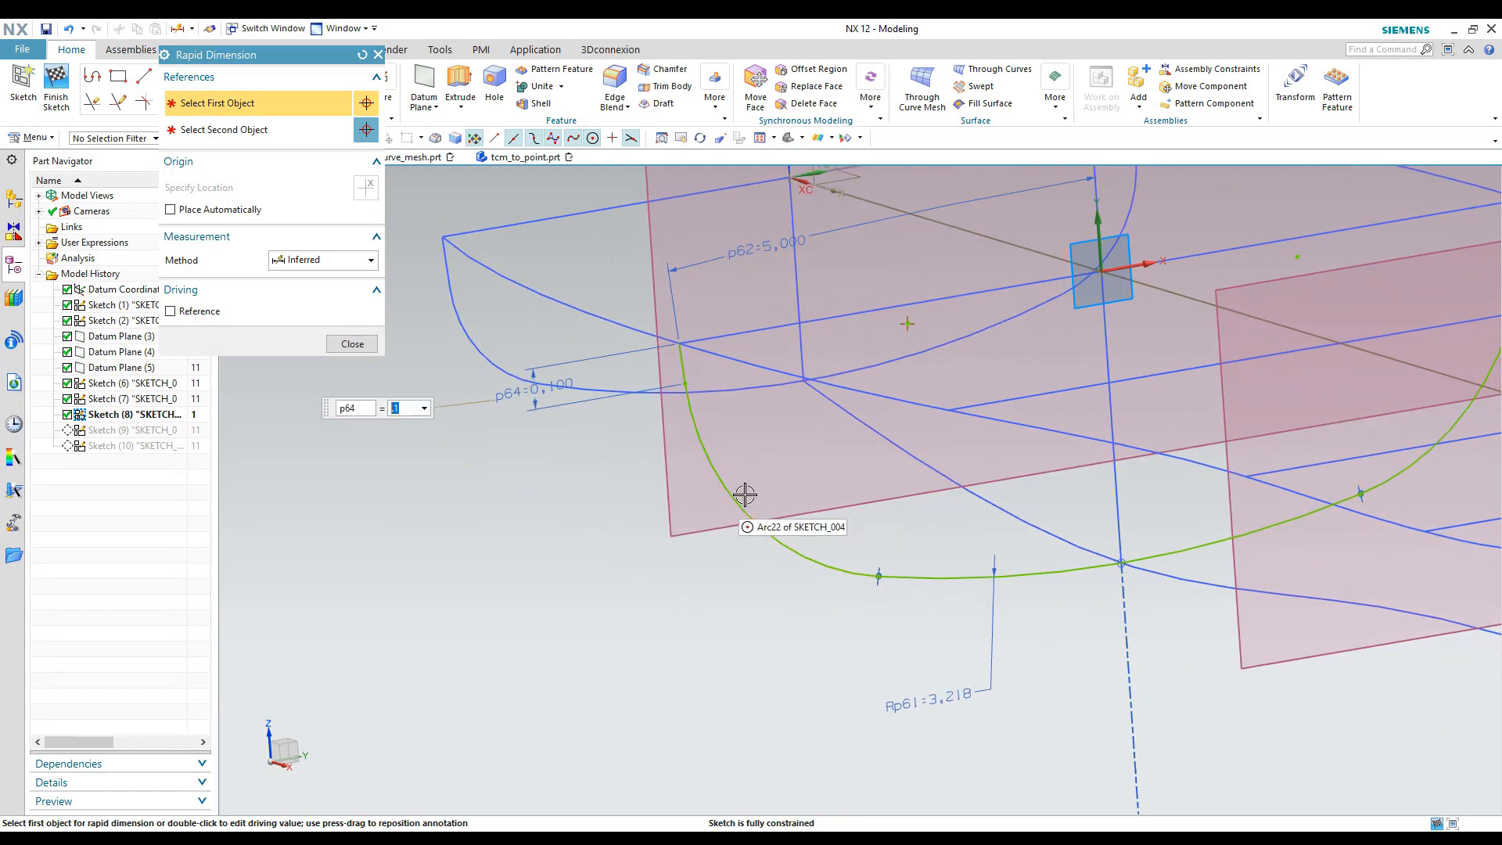
pyautogui.click(359, 346)
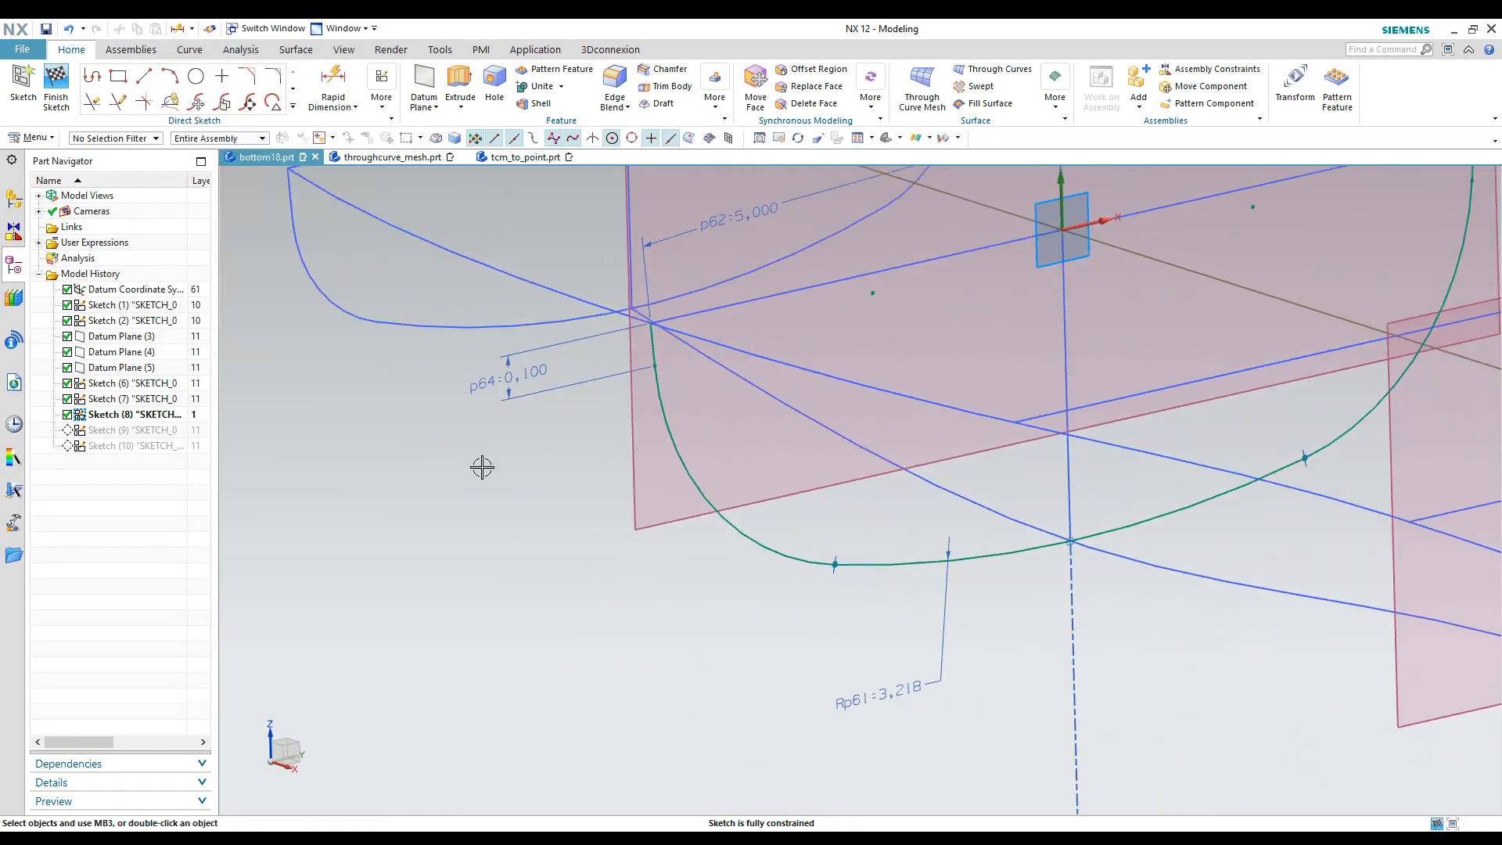
# - Finish the section sketch and make Sketch (10) the current feature
pyautogui.click(661, 372)
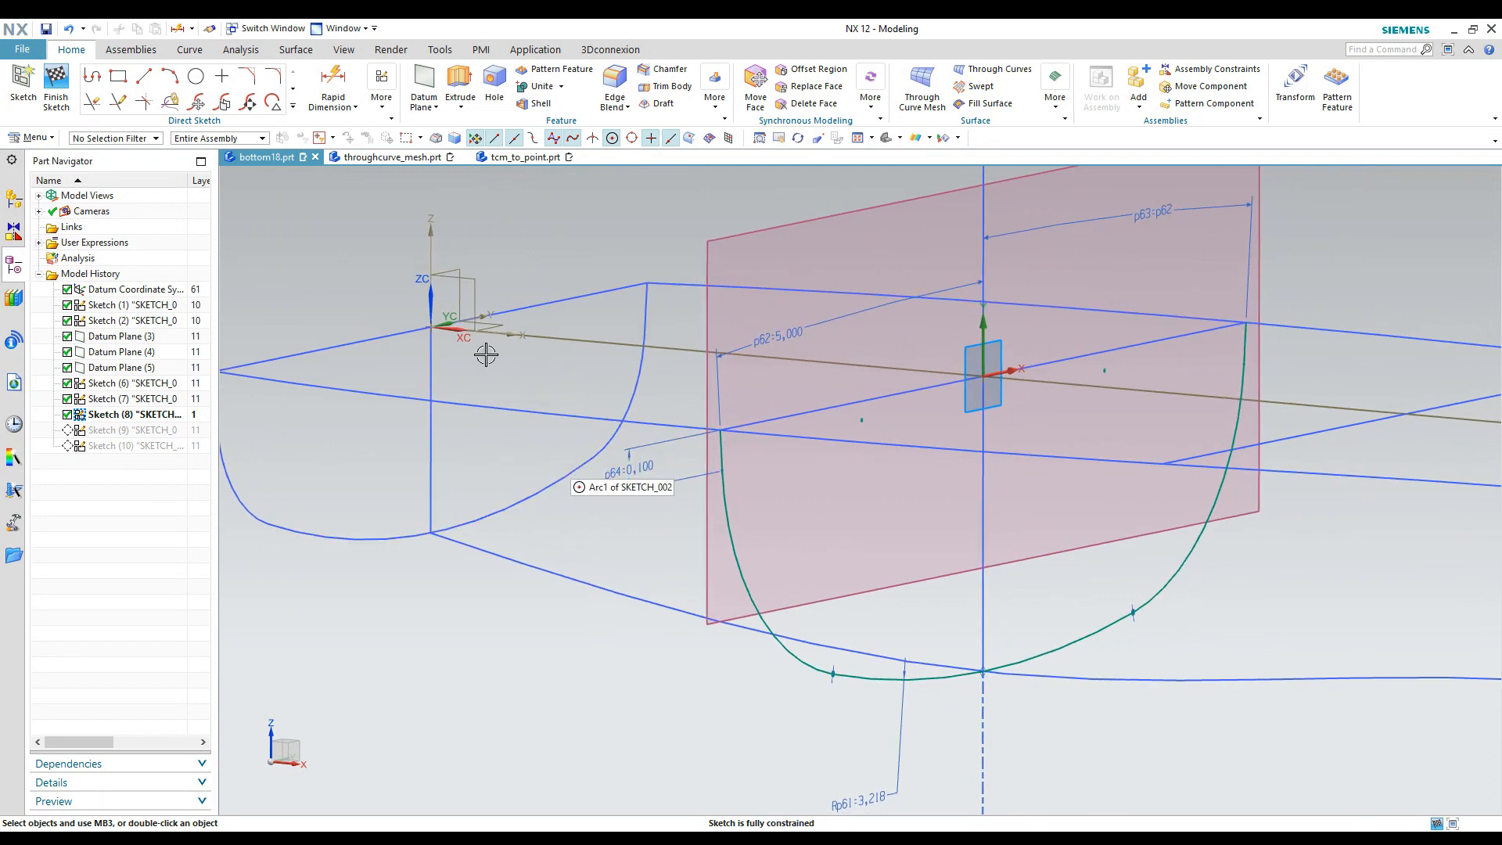
pyautogui.click(56, 86)
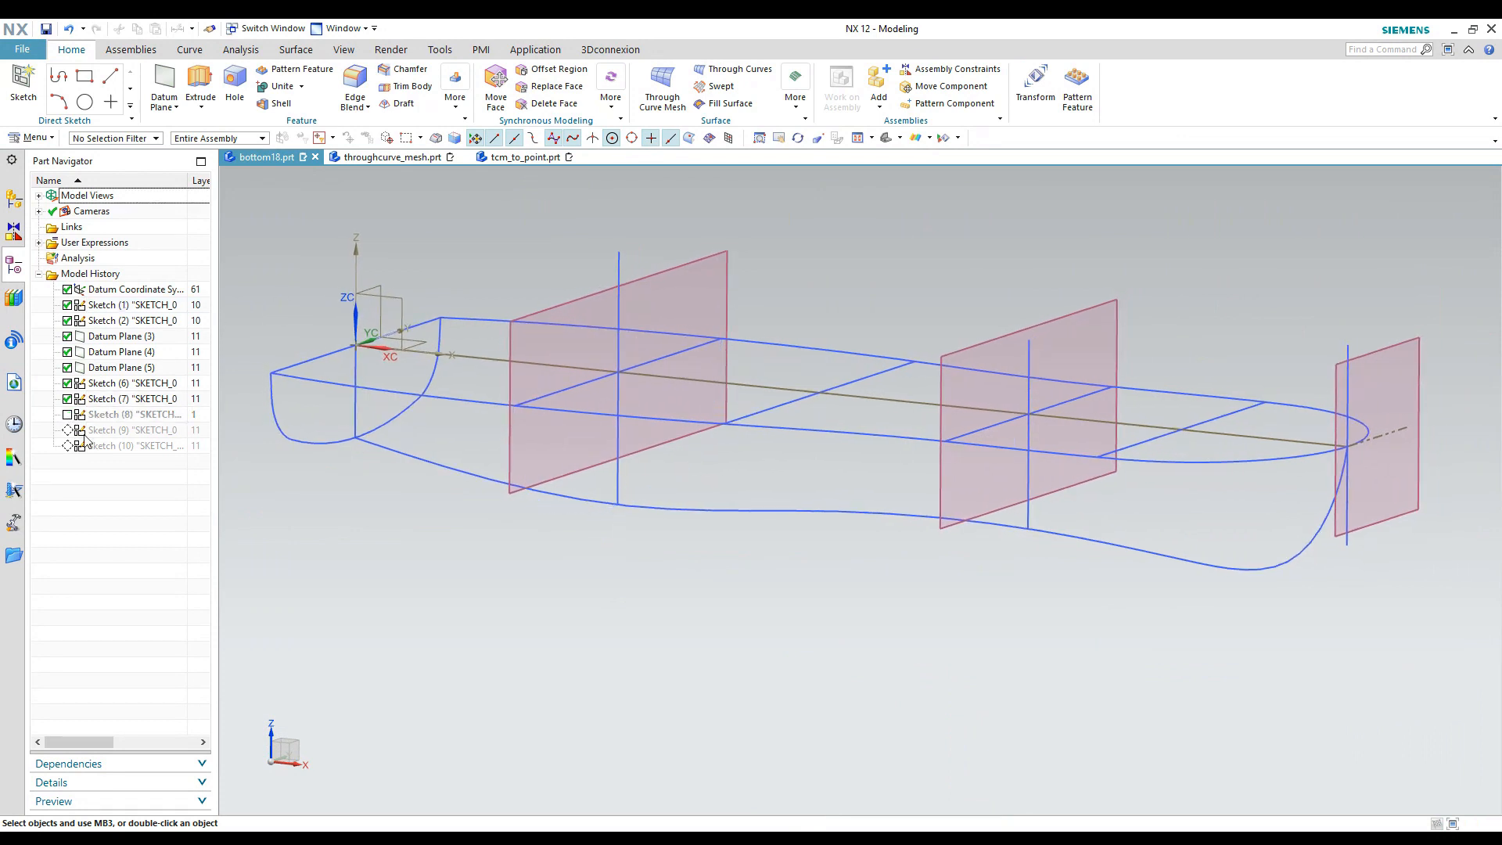
pyautogui.rightClick(93, 447)
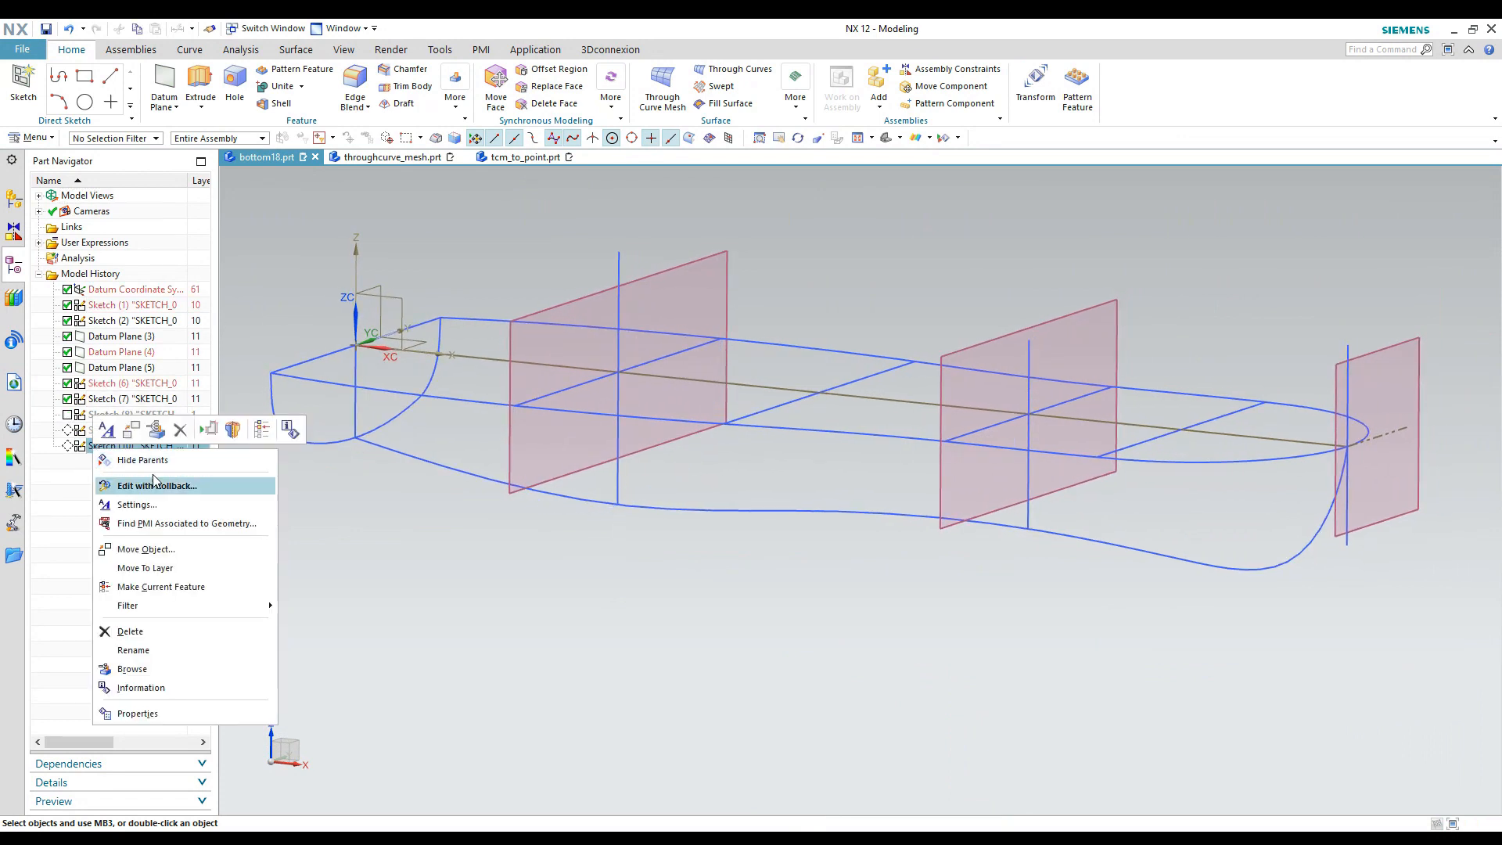
pyautogui.click(180, 587)
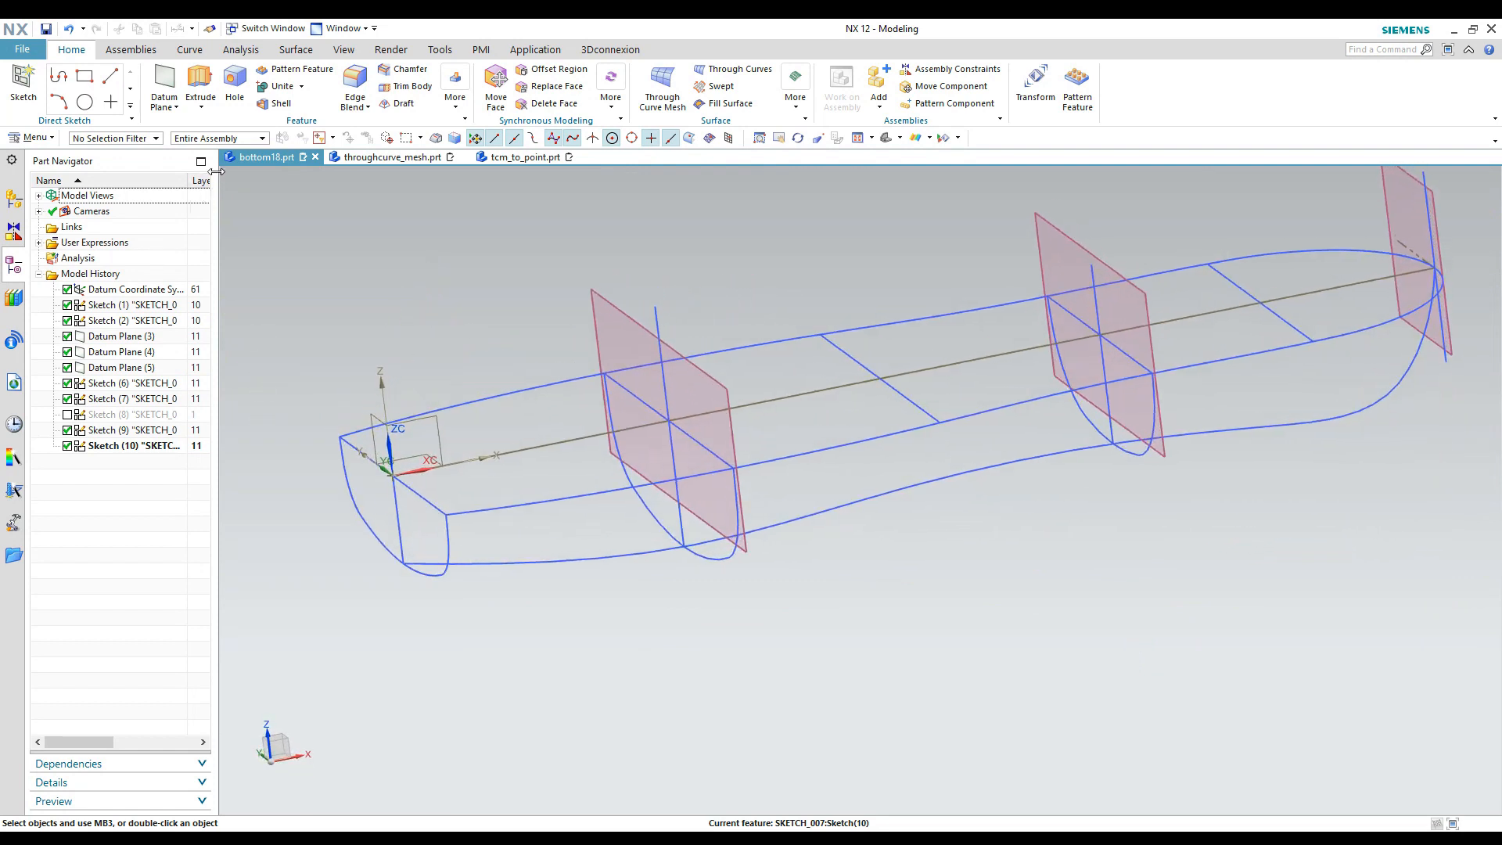
# - Start a Through Curve Mesh and use the point at the rounded tip as the first primary curve set
pyautogui.click(295, 50)
pyautogui.click(83, 82)
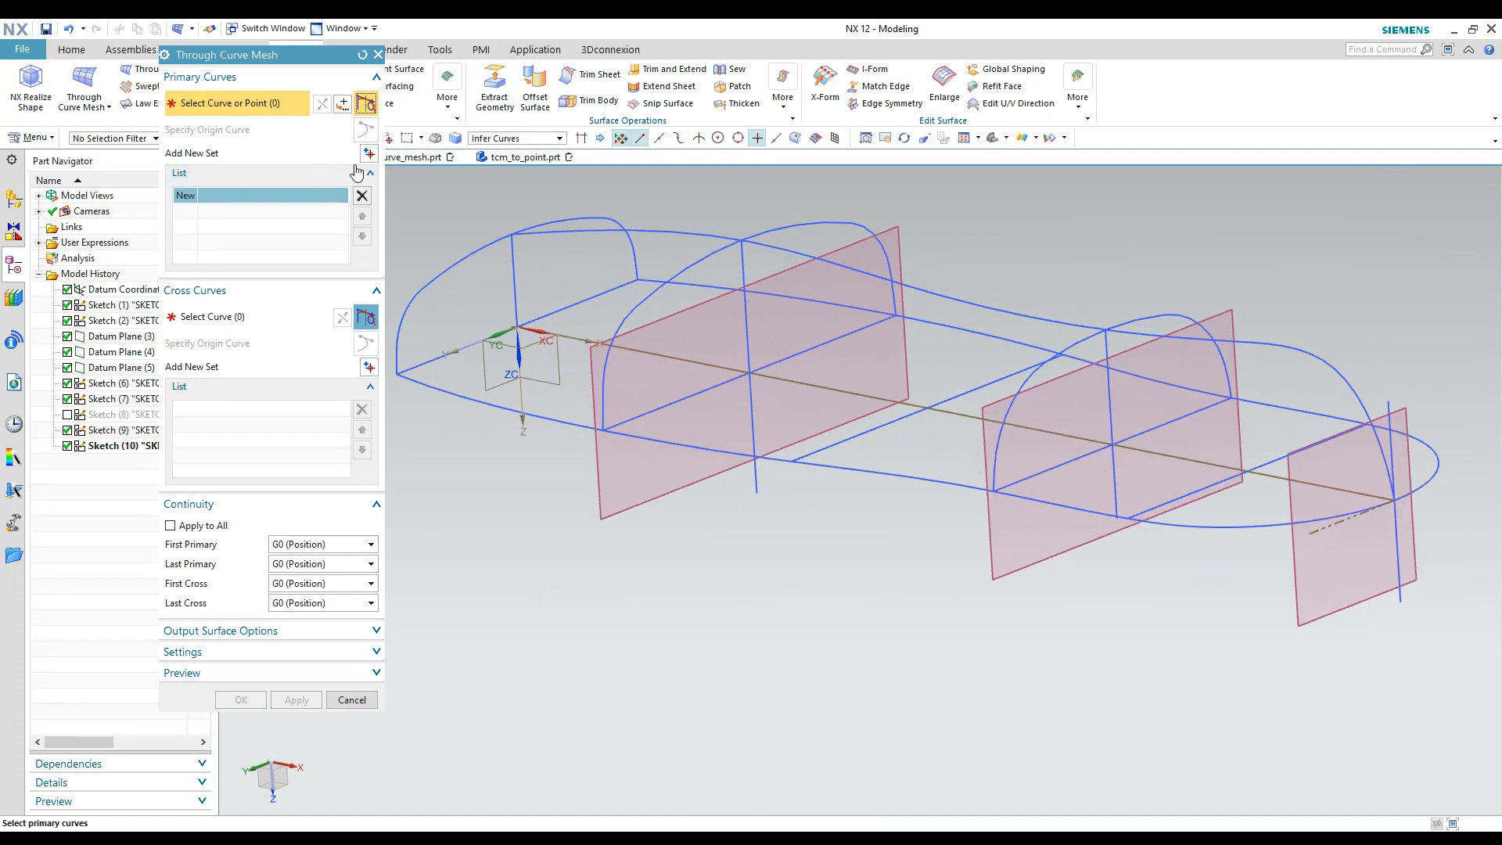
pyautogui.click(1399, 500)
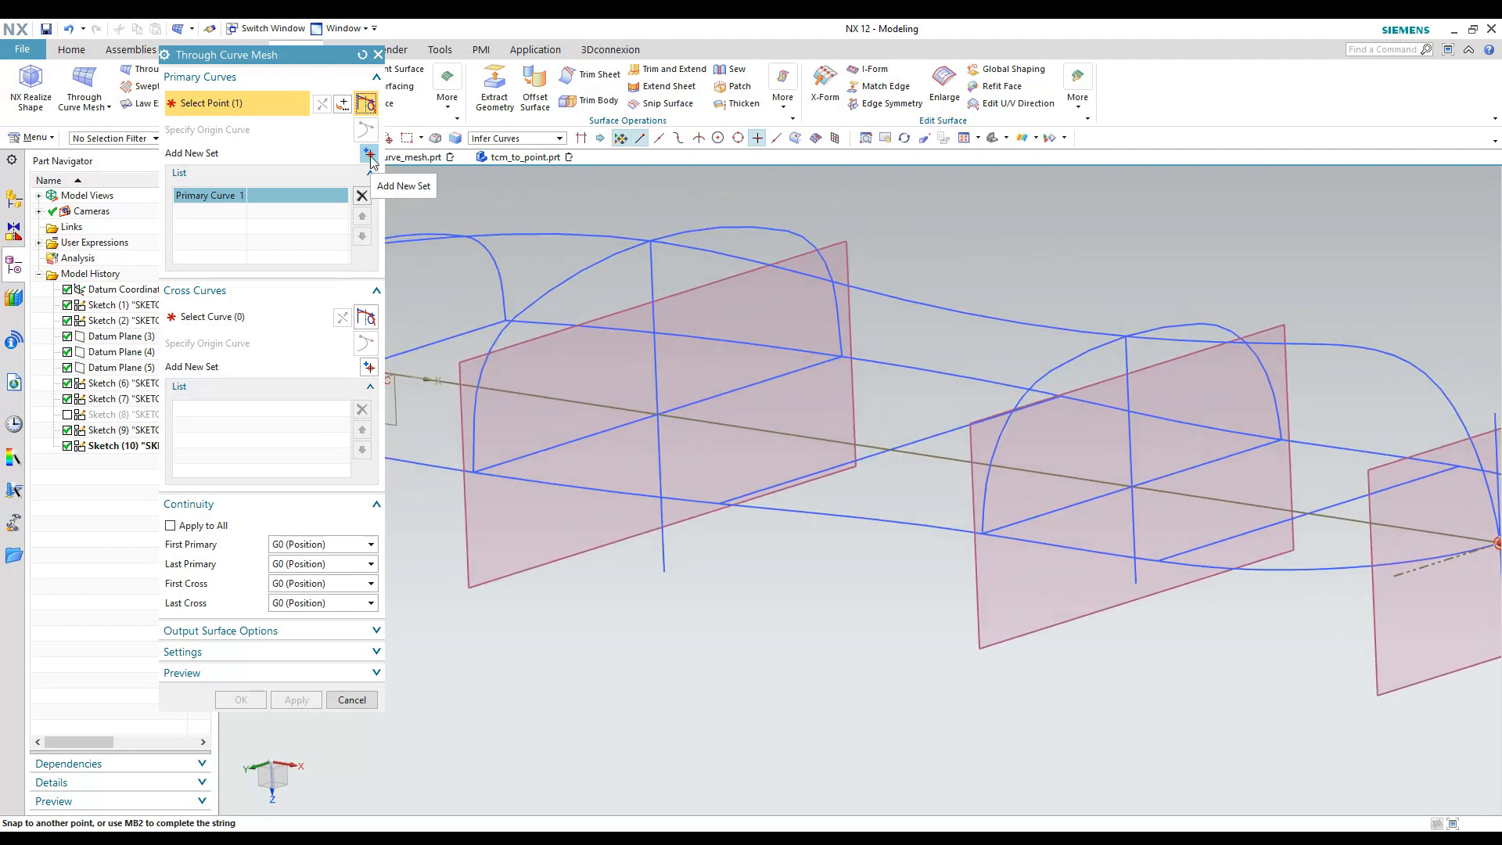
pyautogui.middleClick(1102, 251)
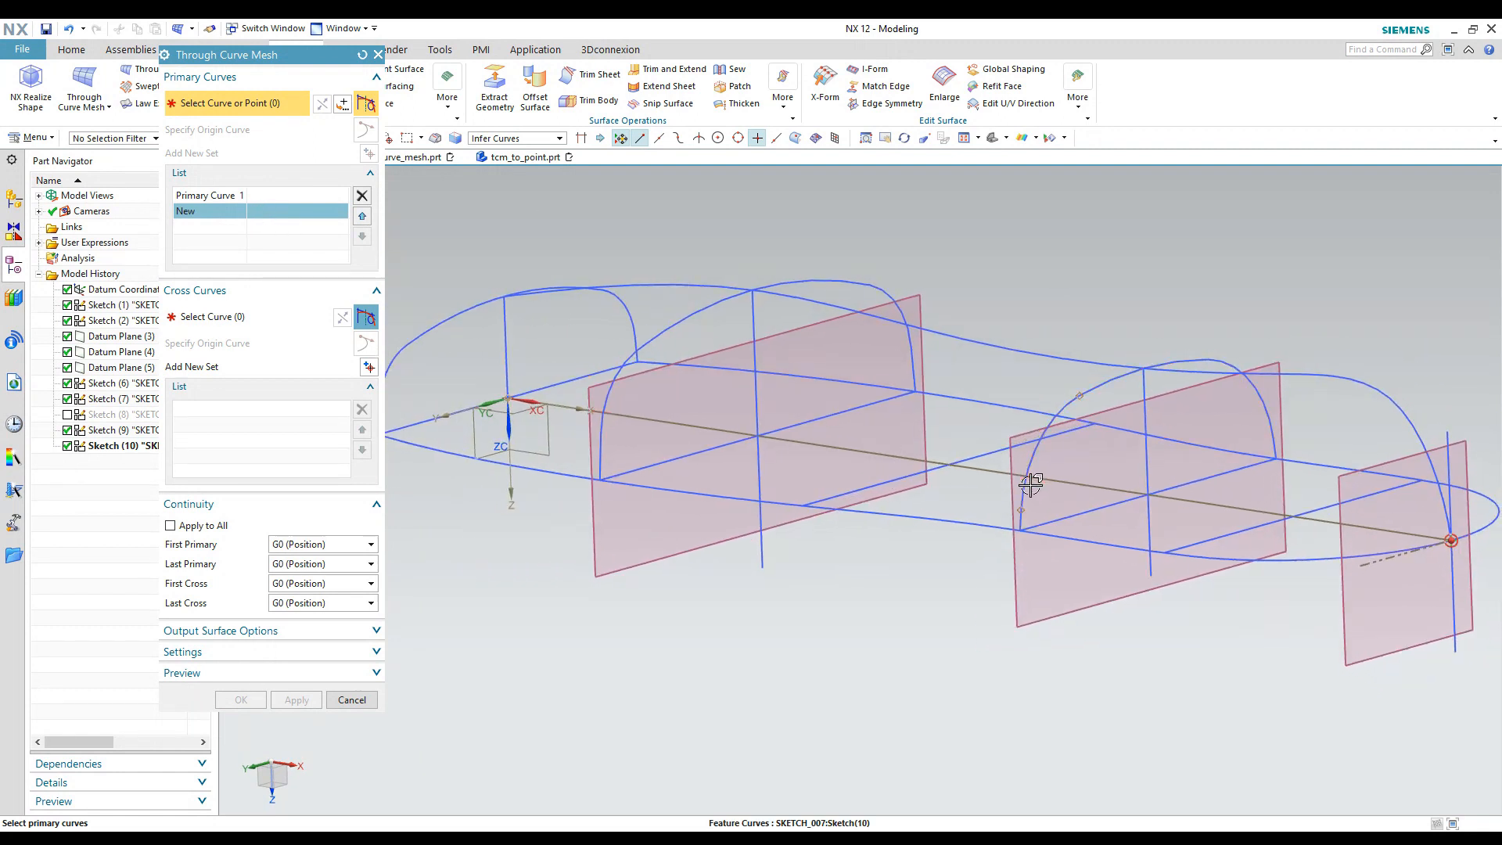
# - Add the section curves on the next two datum planes, Sketch (10) and Sketch (9), as the second and third primary sets
pyautogui.click(1025, 507)
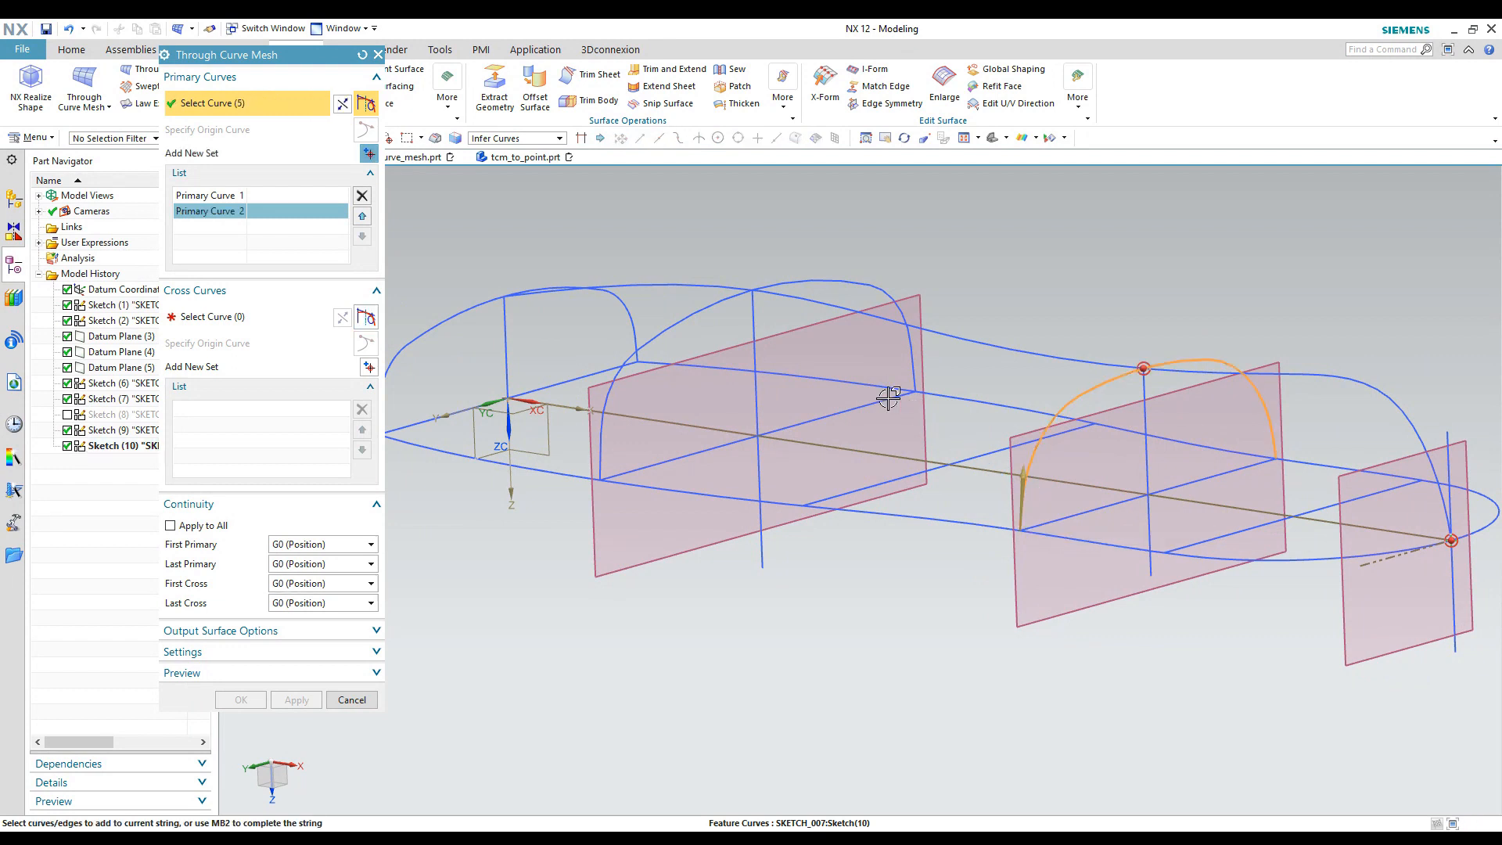
pyautogui.middleClick(957, 293)
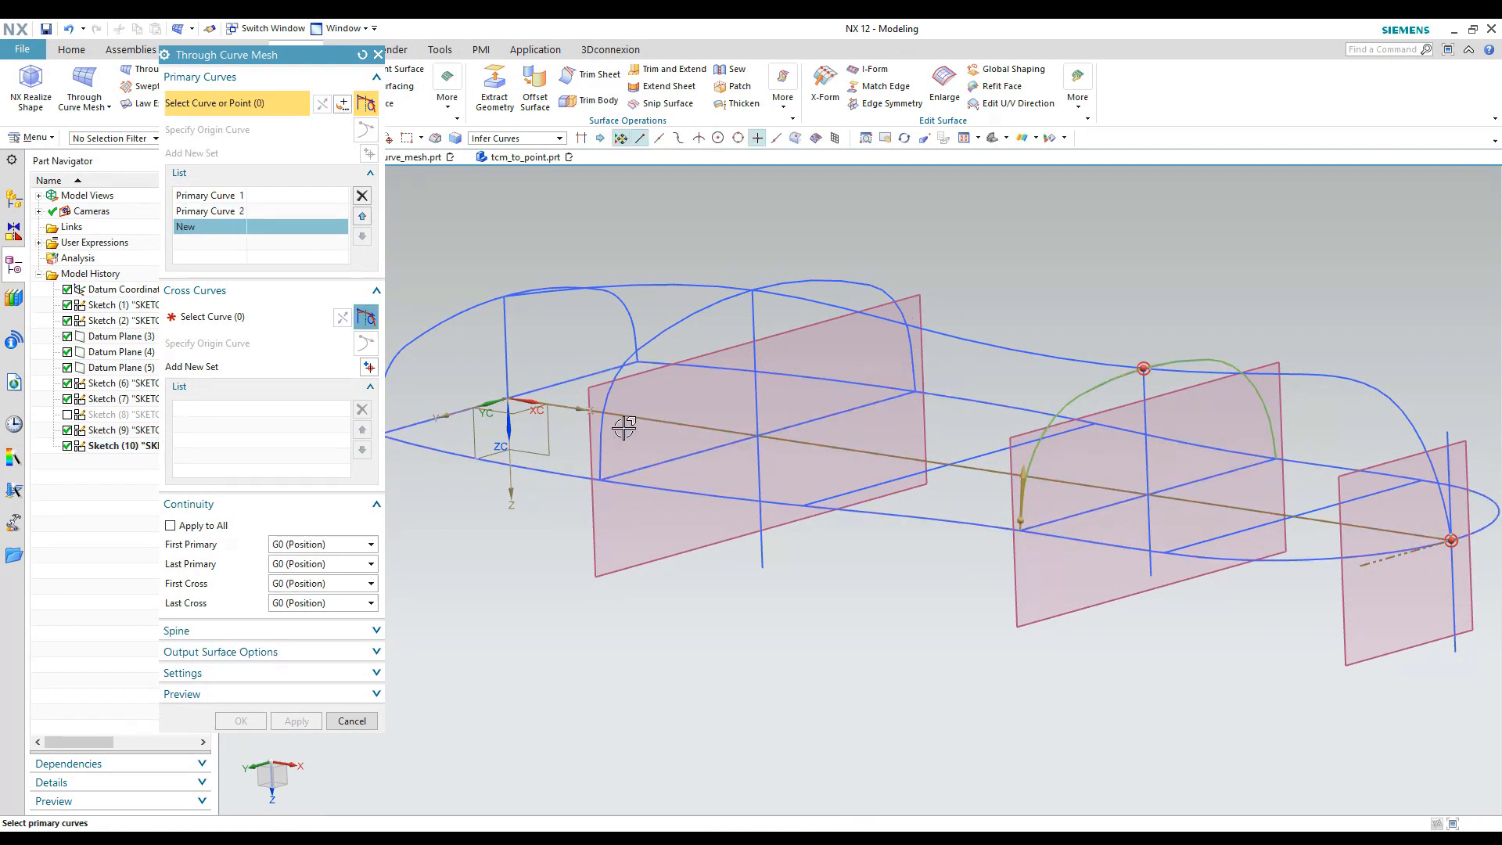
pyautogui.click(634, 458)
pyautogui.middleClick(635, 460)
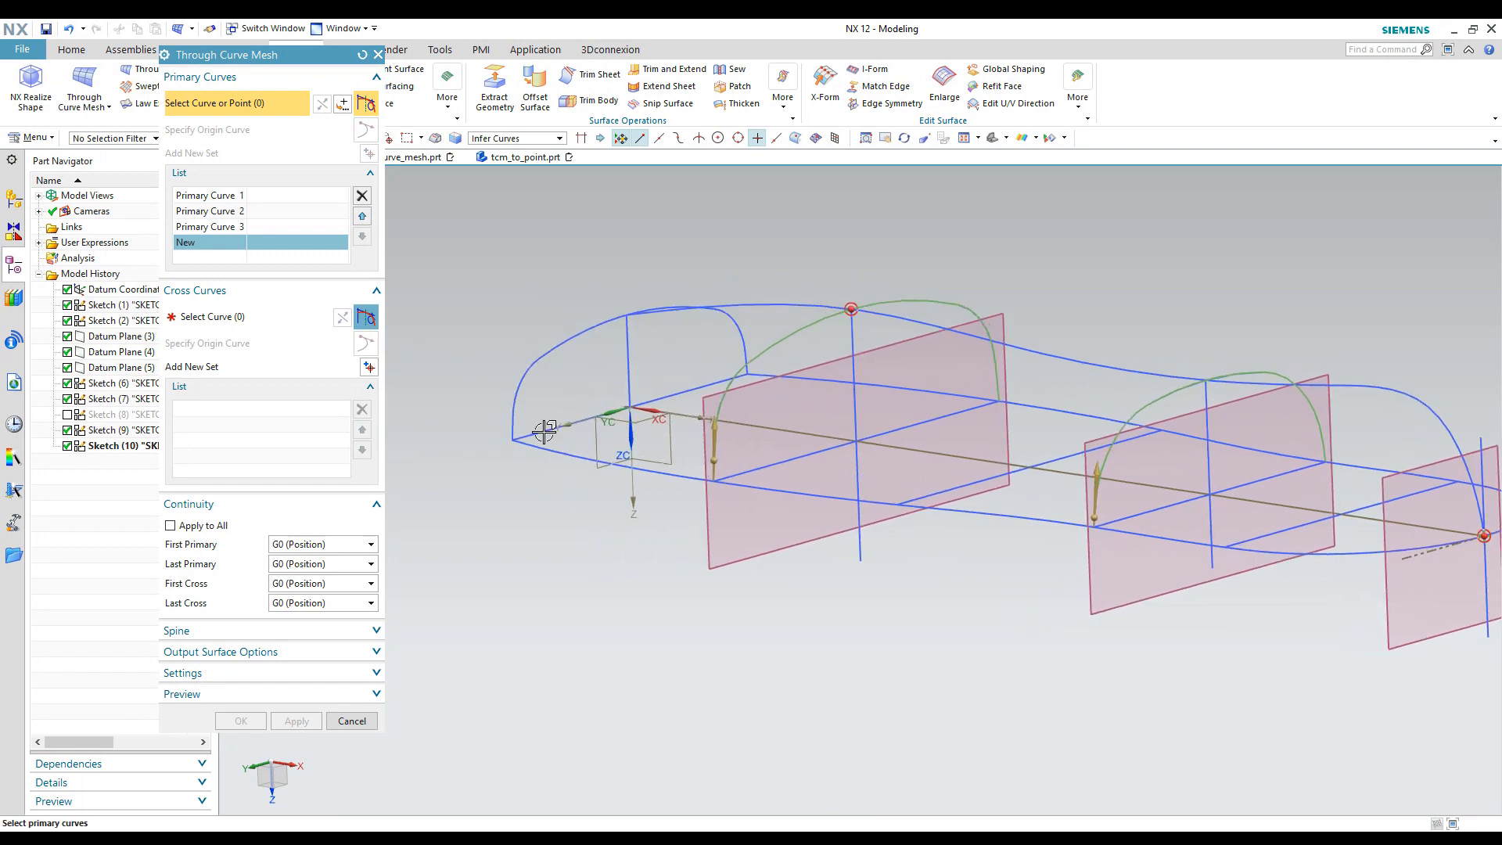
# - Add the open-end section, Sketch (7), as the fourth primary set and move on to selecting cross curves
pyautogui.click(544, 431)
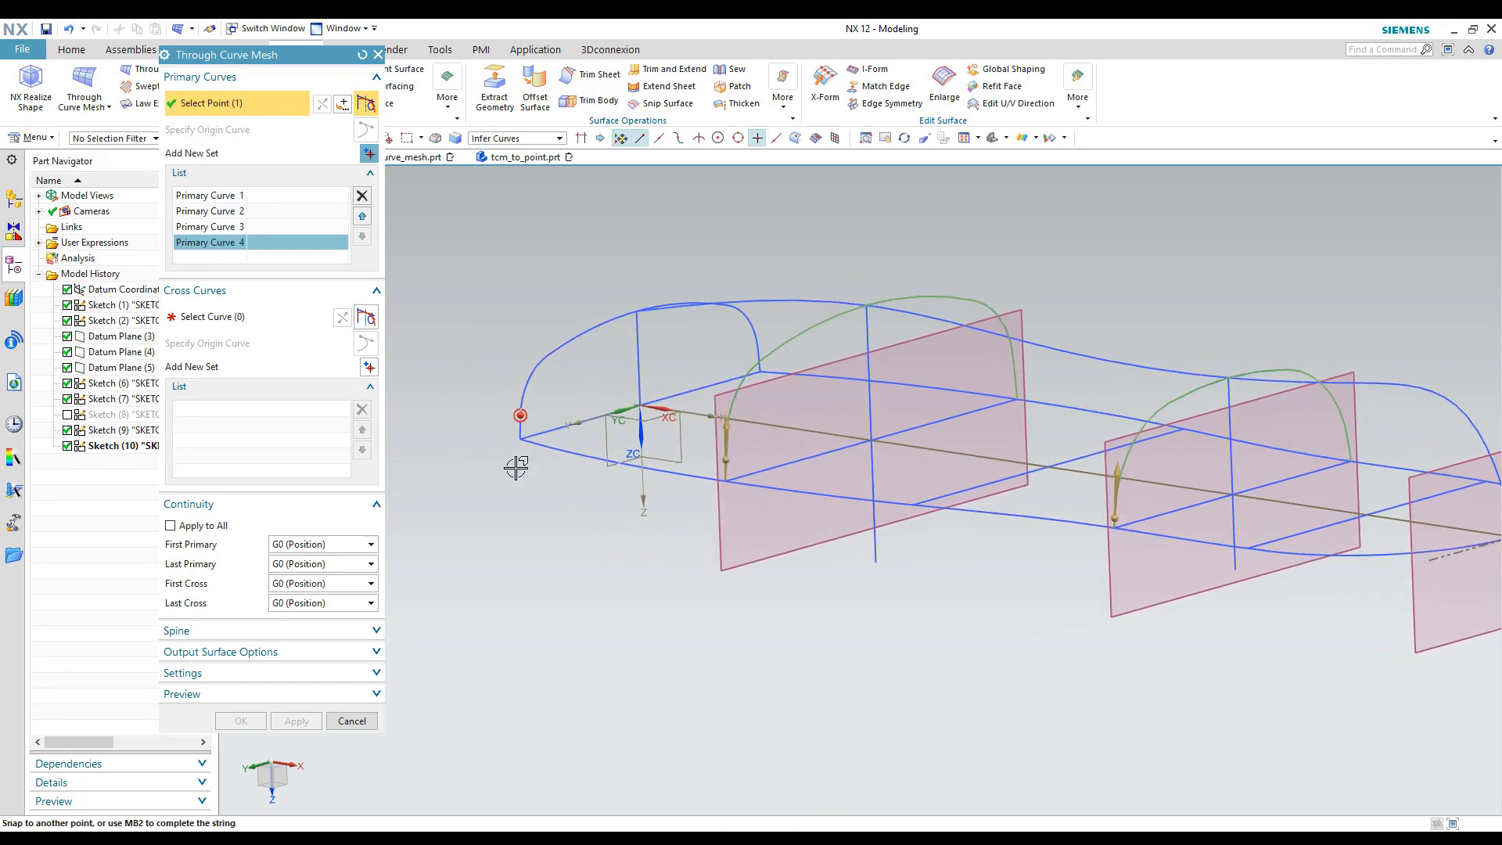
pyautogui.middleClick(523, 420)
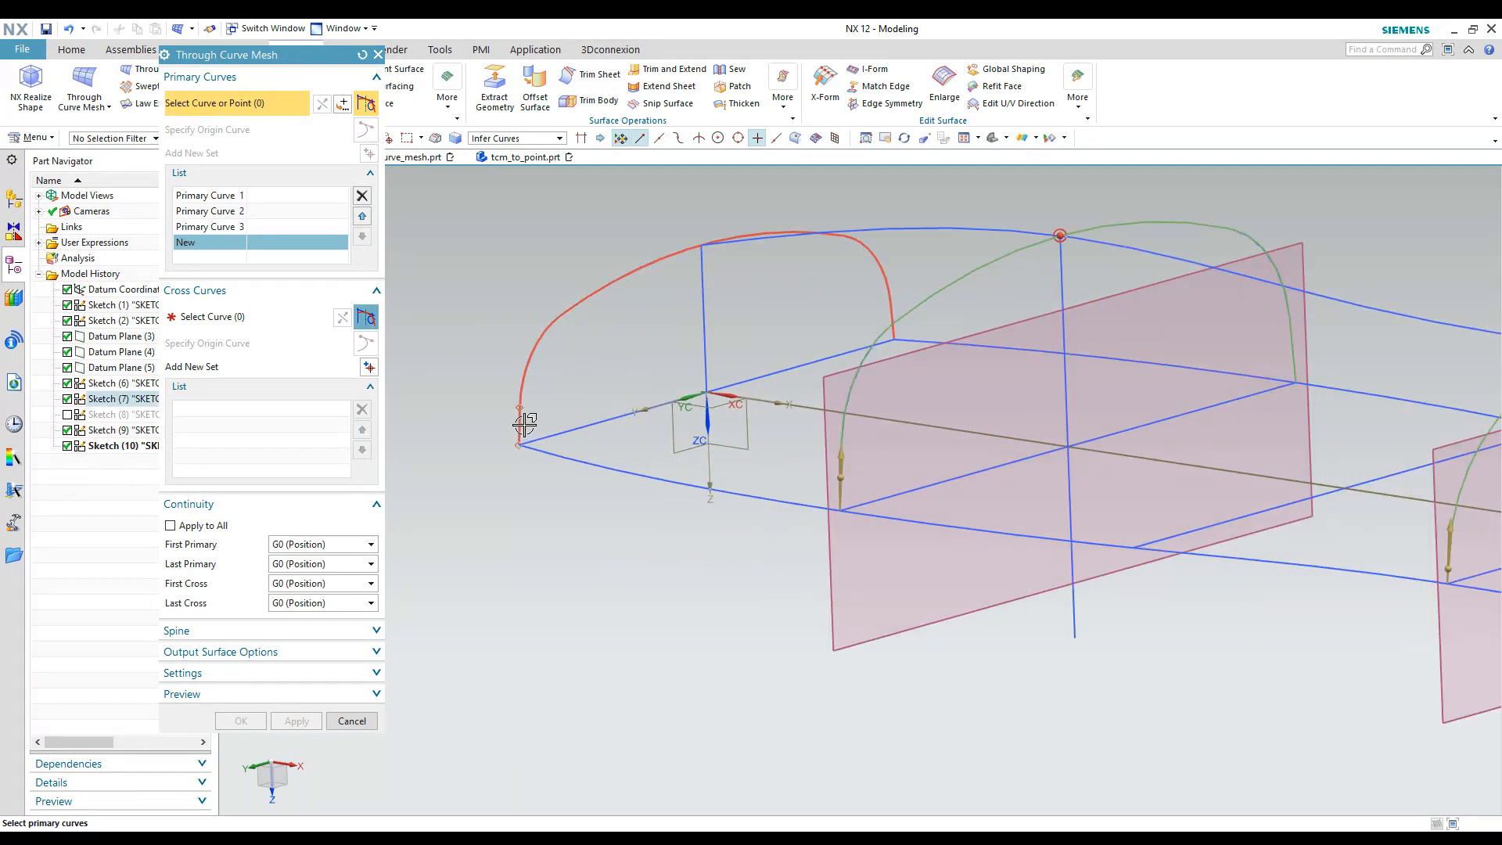
pyautogui.click(524, 425)
pyautogui.middleClick(526, 475)
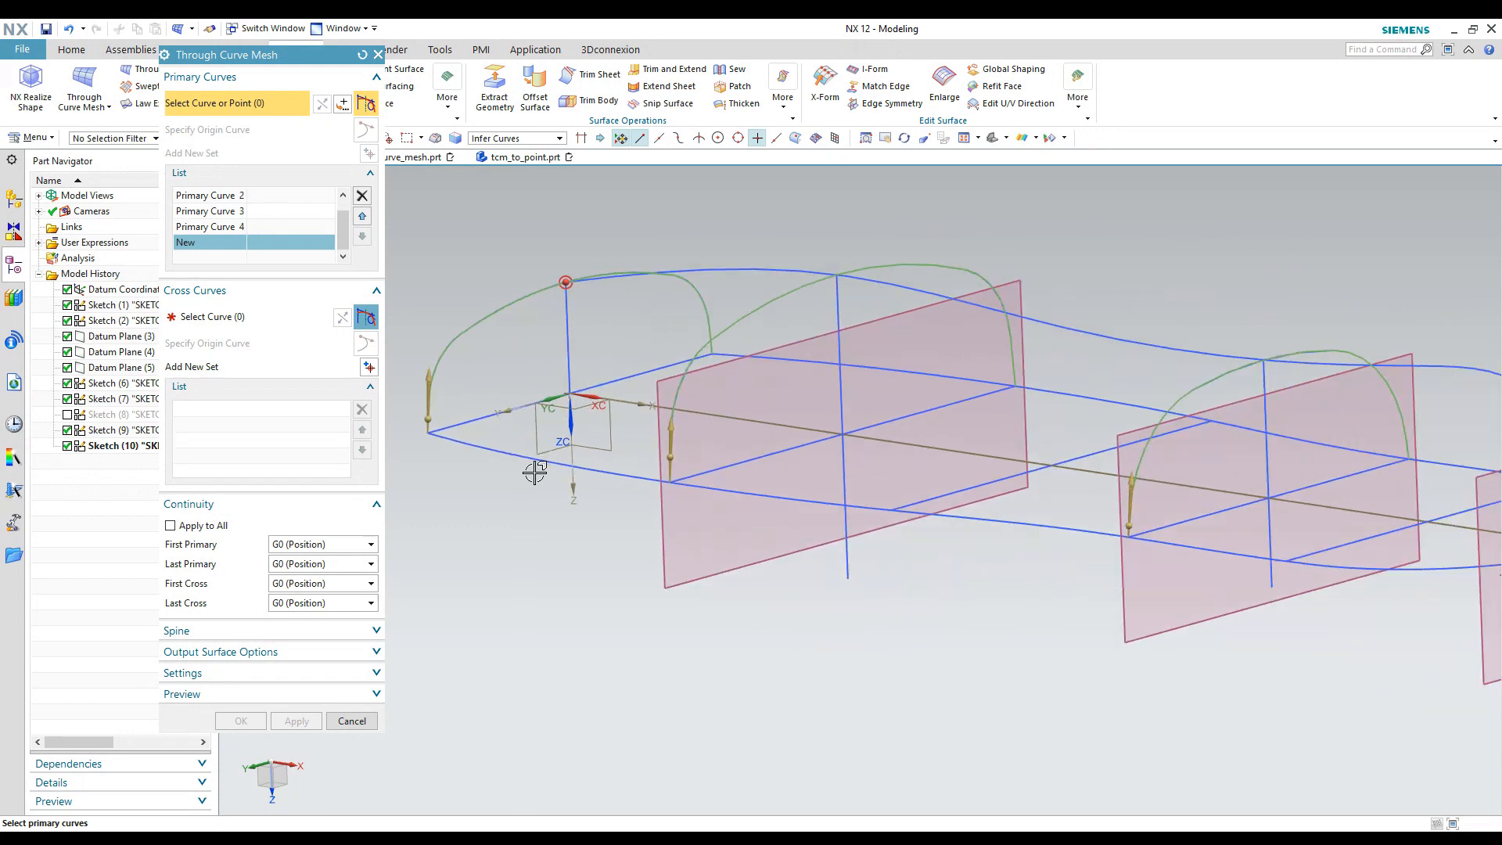
pyautogui.middleClick(535, 475)
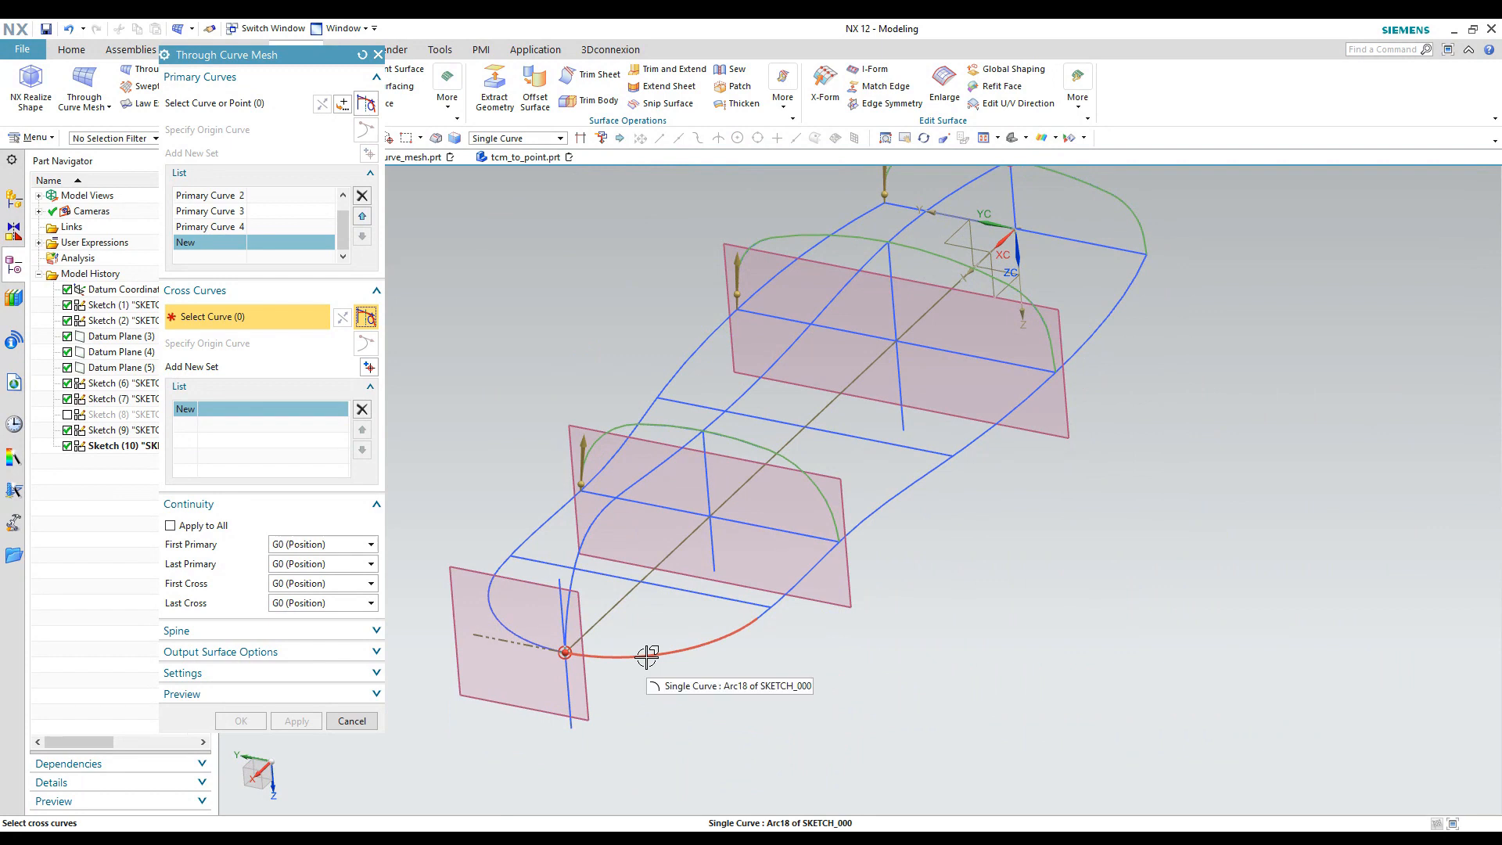
# - Select one side outline and the bottom centreline spline as the first two cross curves, and set the display to Shaded
pyautogui.click(492, 622)
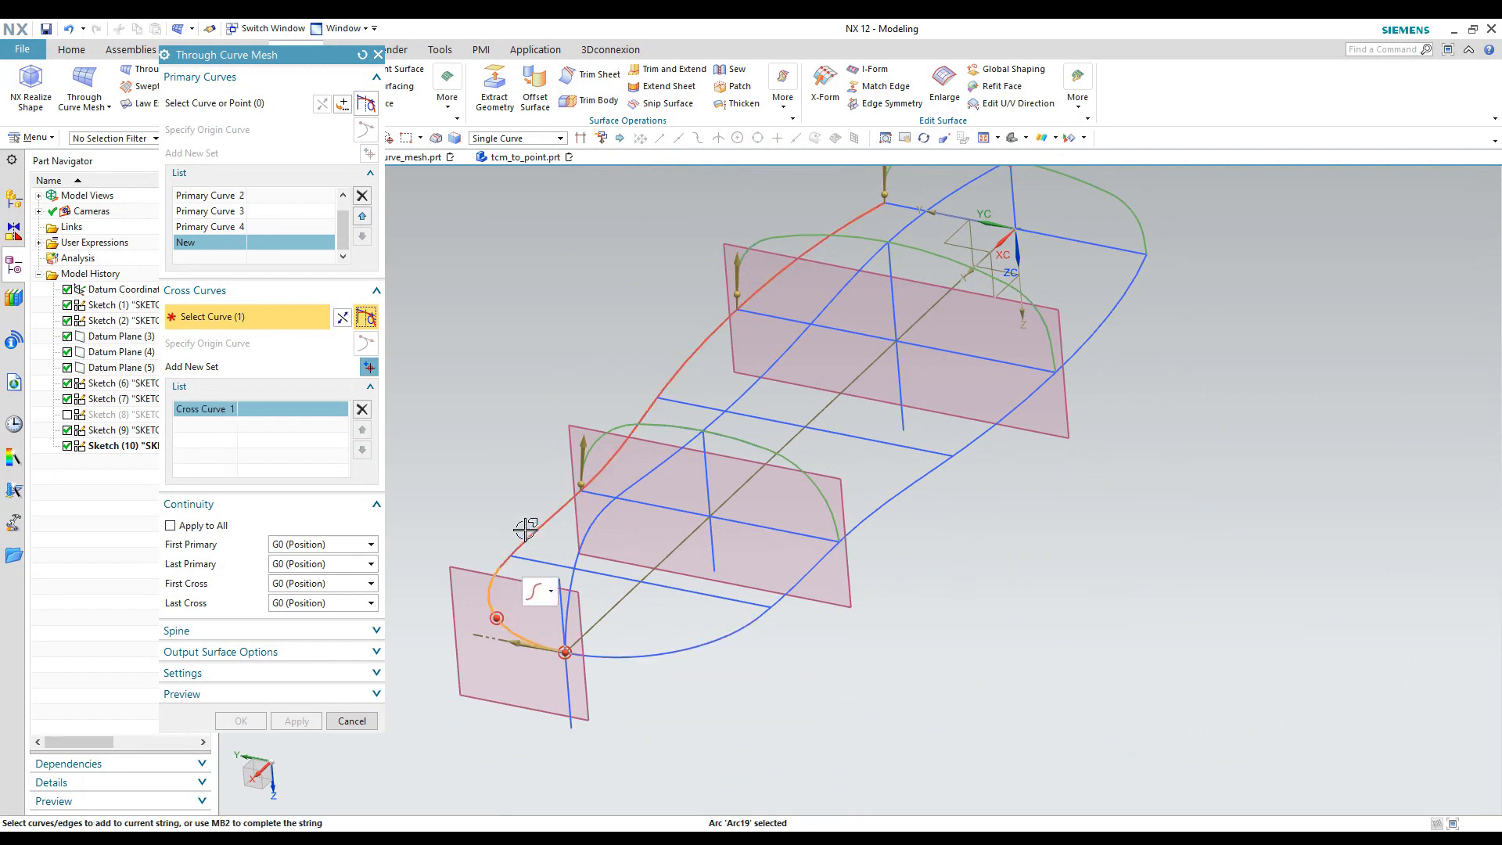
pyautogui.middleClick(519, 467)
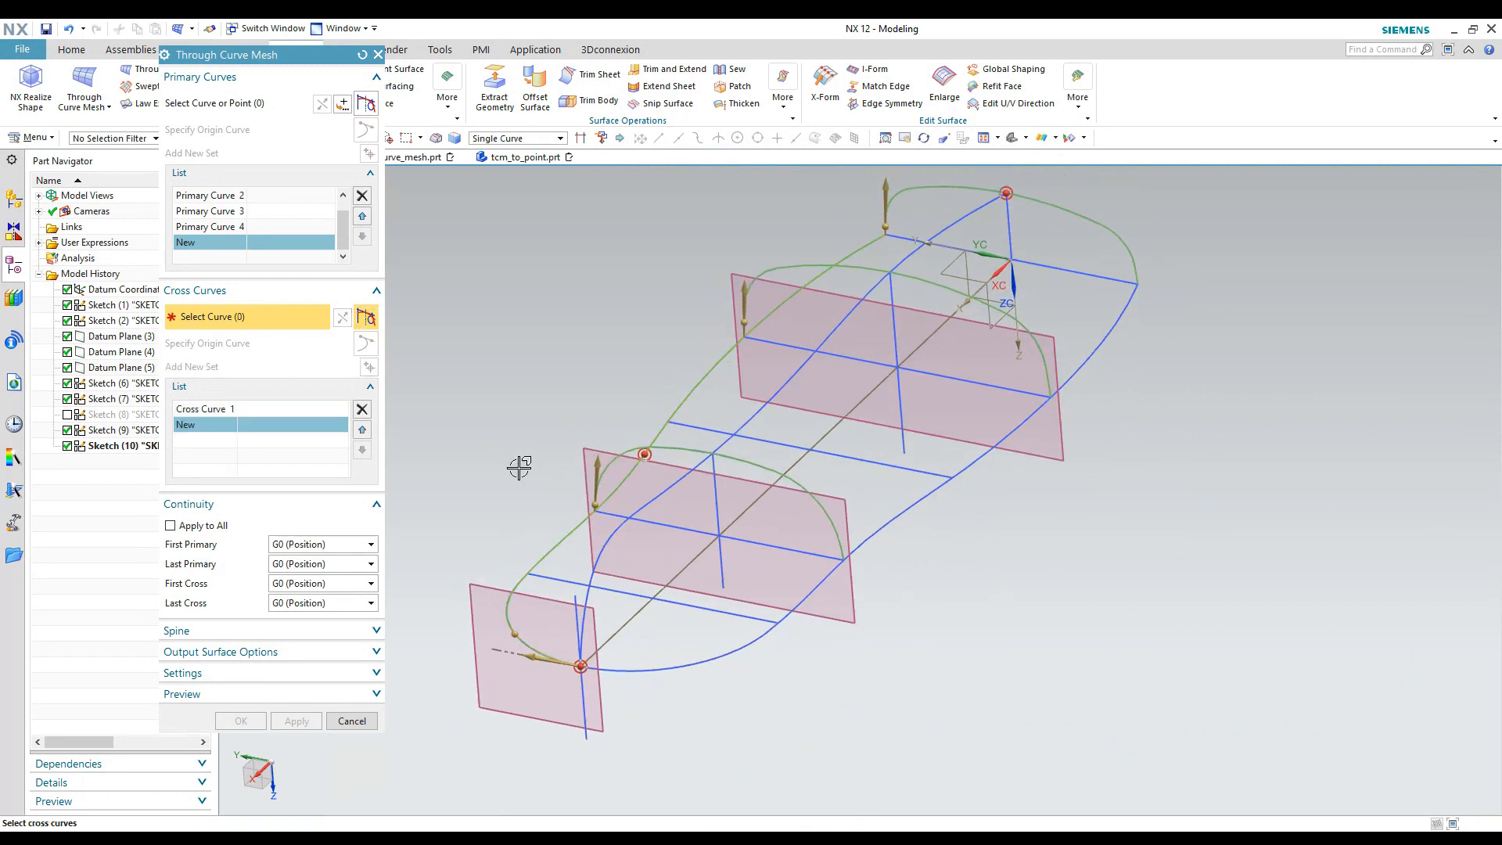
pyautogui.click(611, 551)
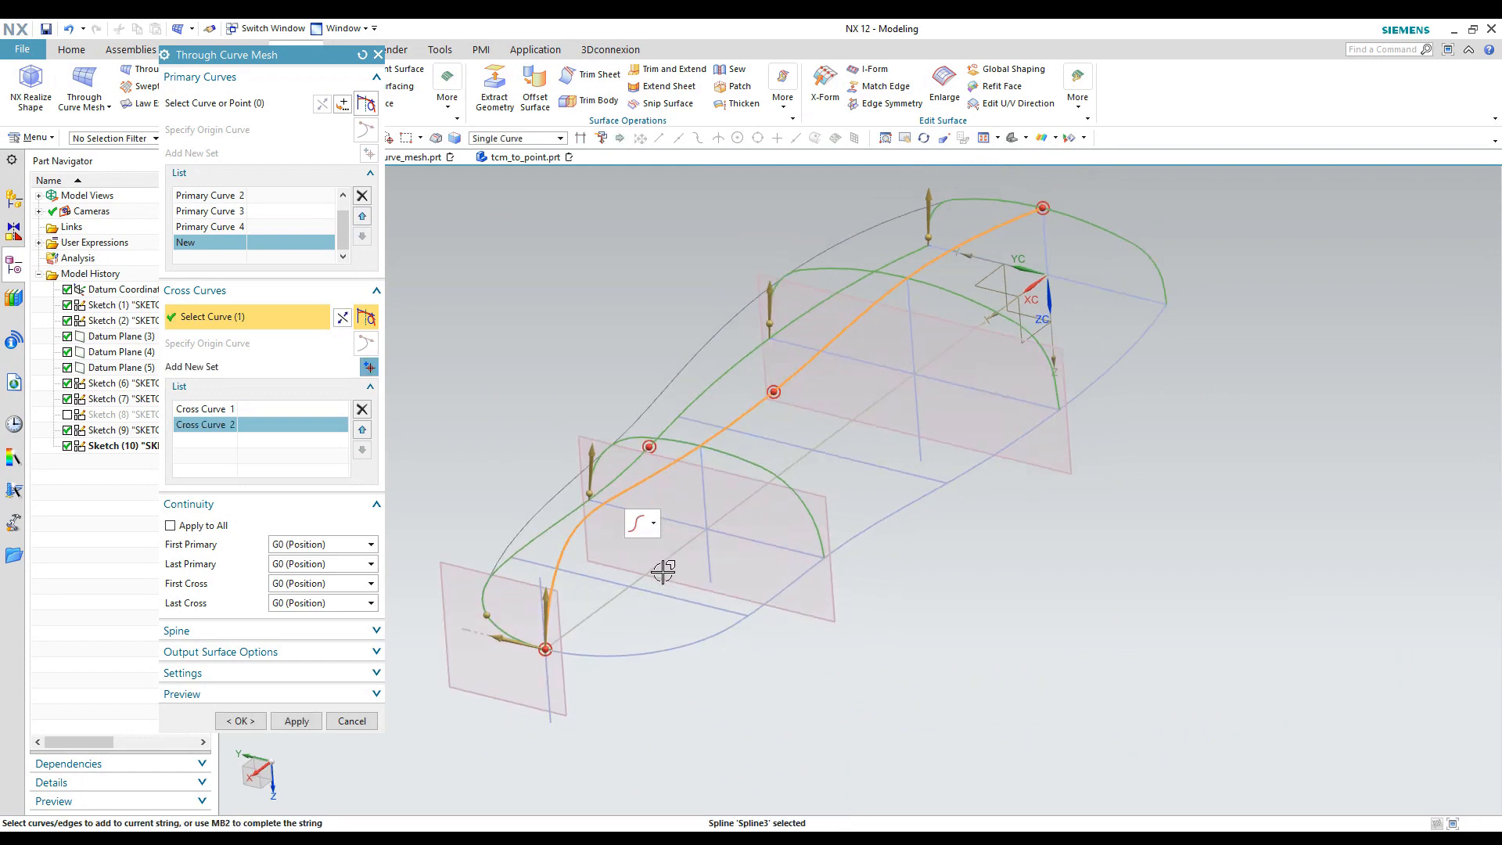
pyautogui.click(1067, 139)
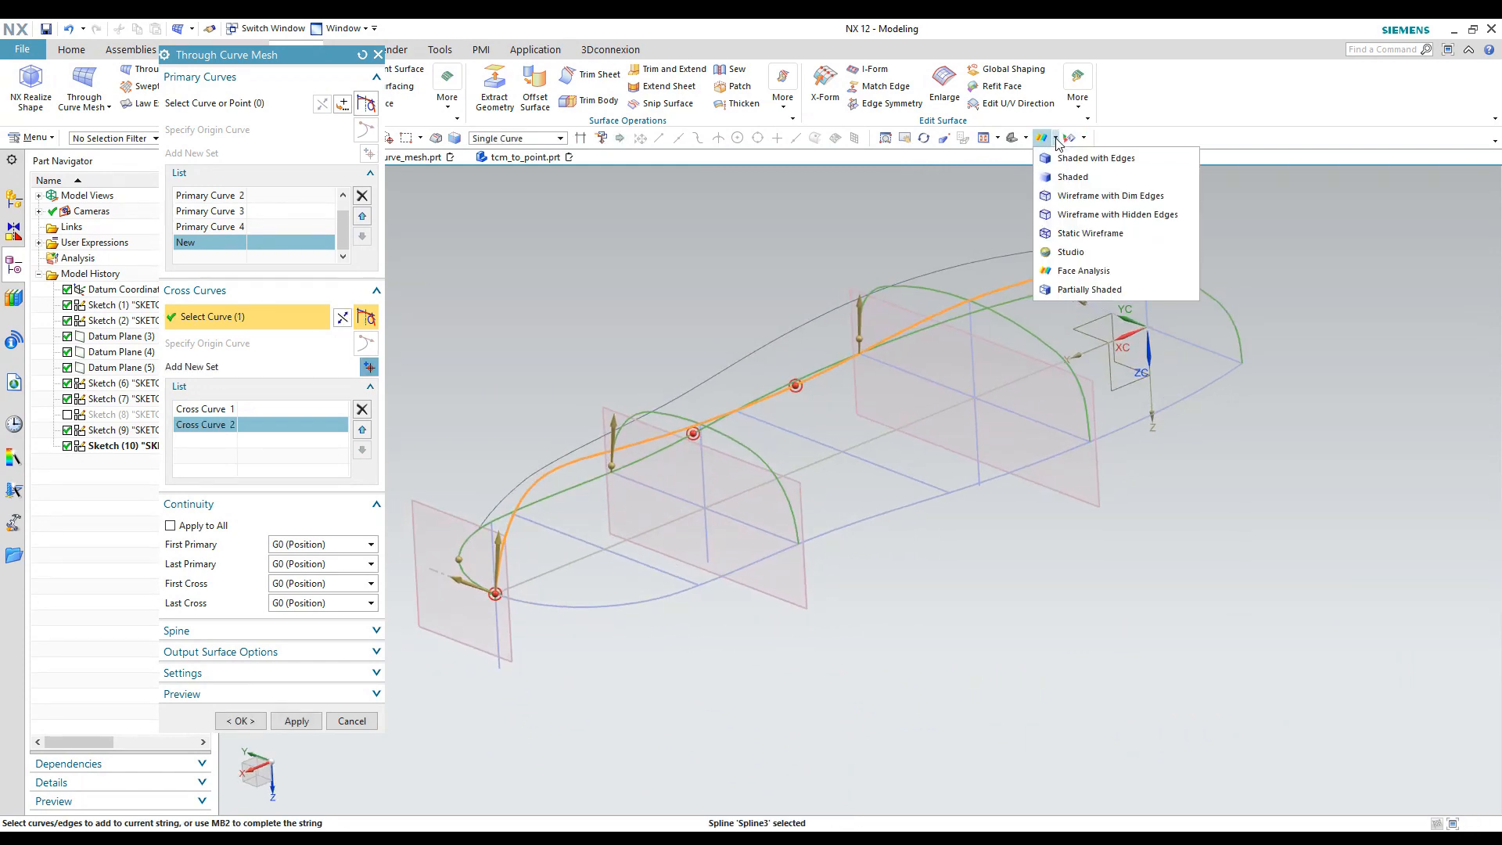
pyautogui.click(1062, 176)
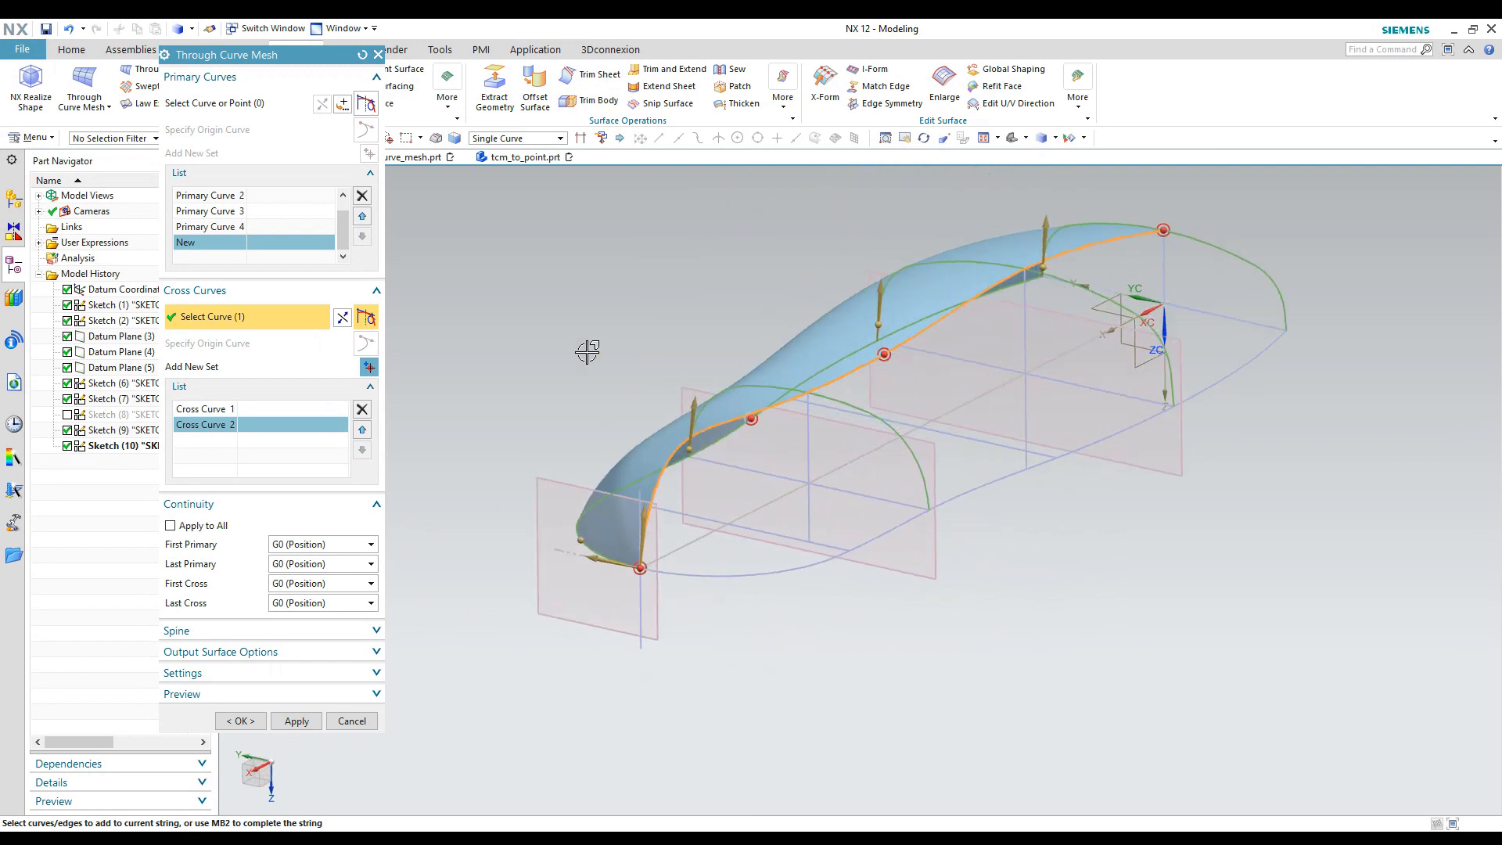
# - Add the arc and spline of the opposite side outline as the third cross curve and create the mesh surface
pyautogui.middleClick(532, 371)
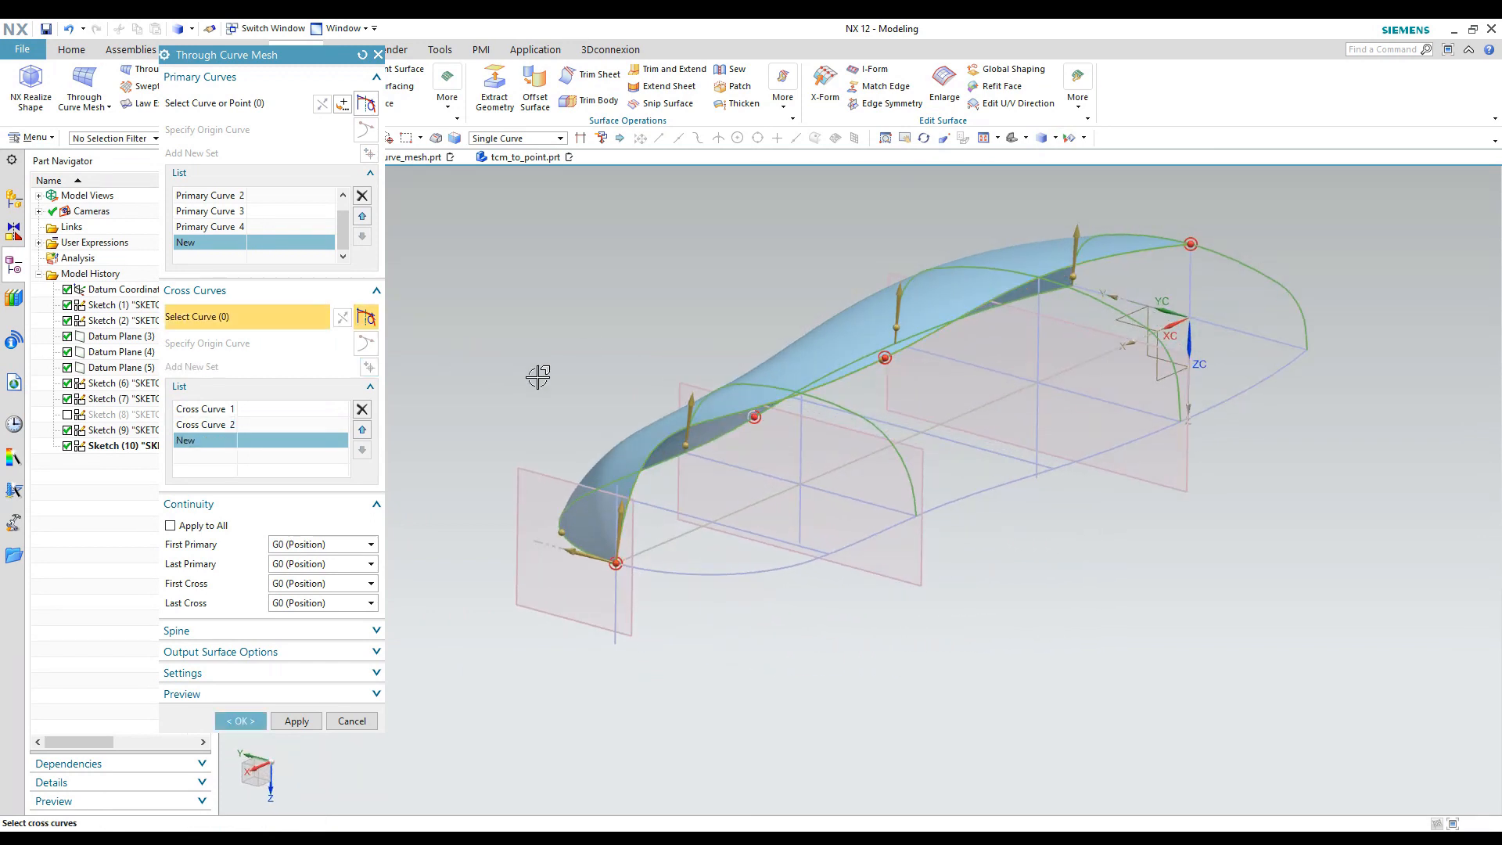
pyautogui.click(683, 569)
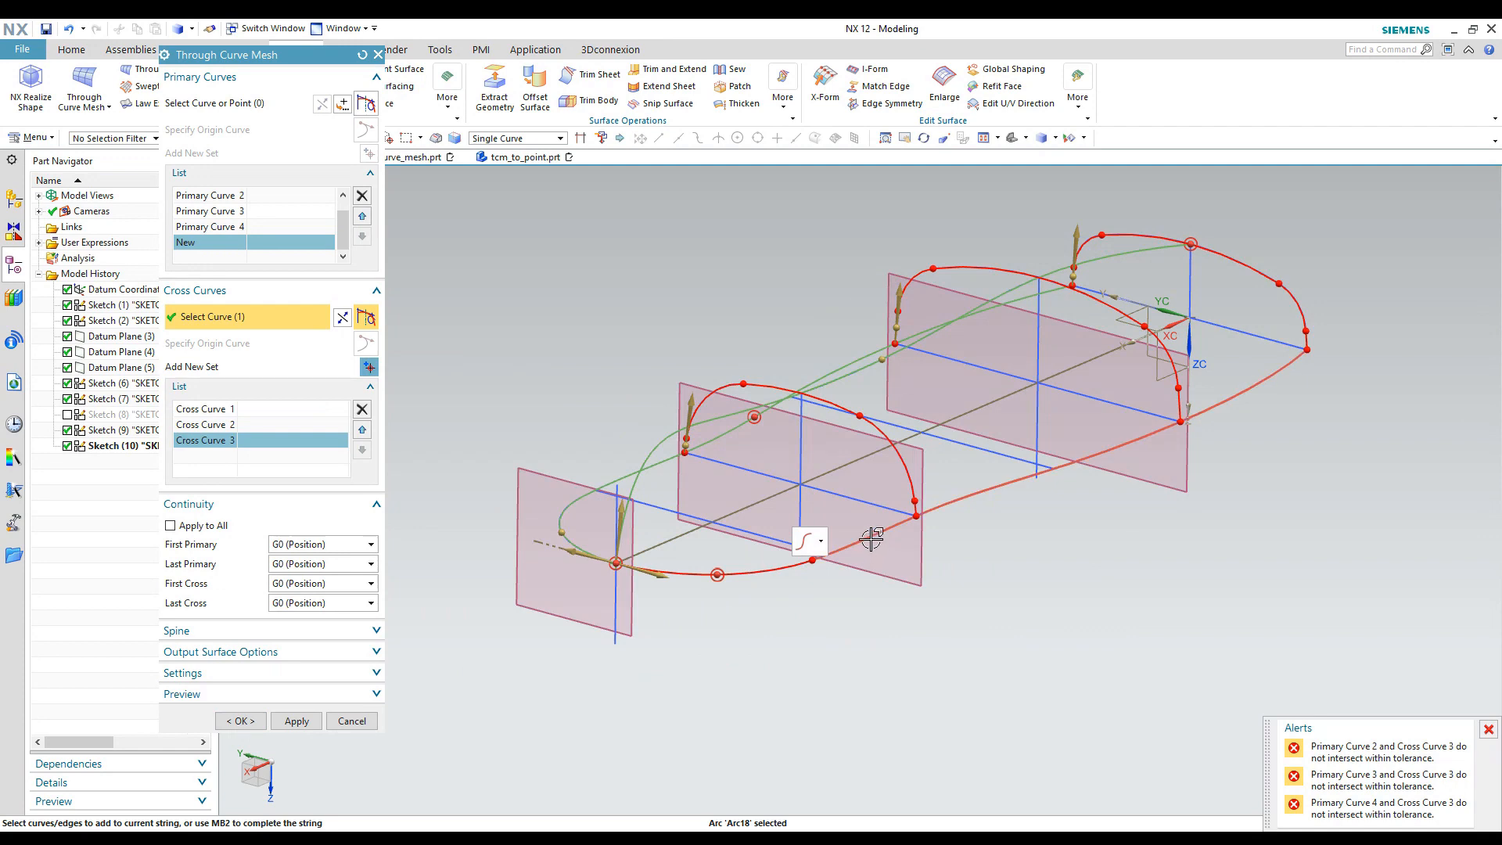
pyautogui.click(870, 536)
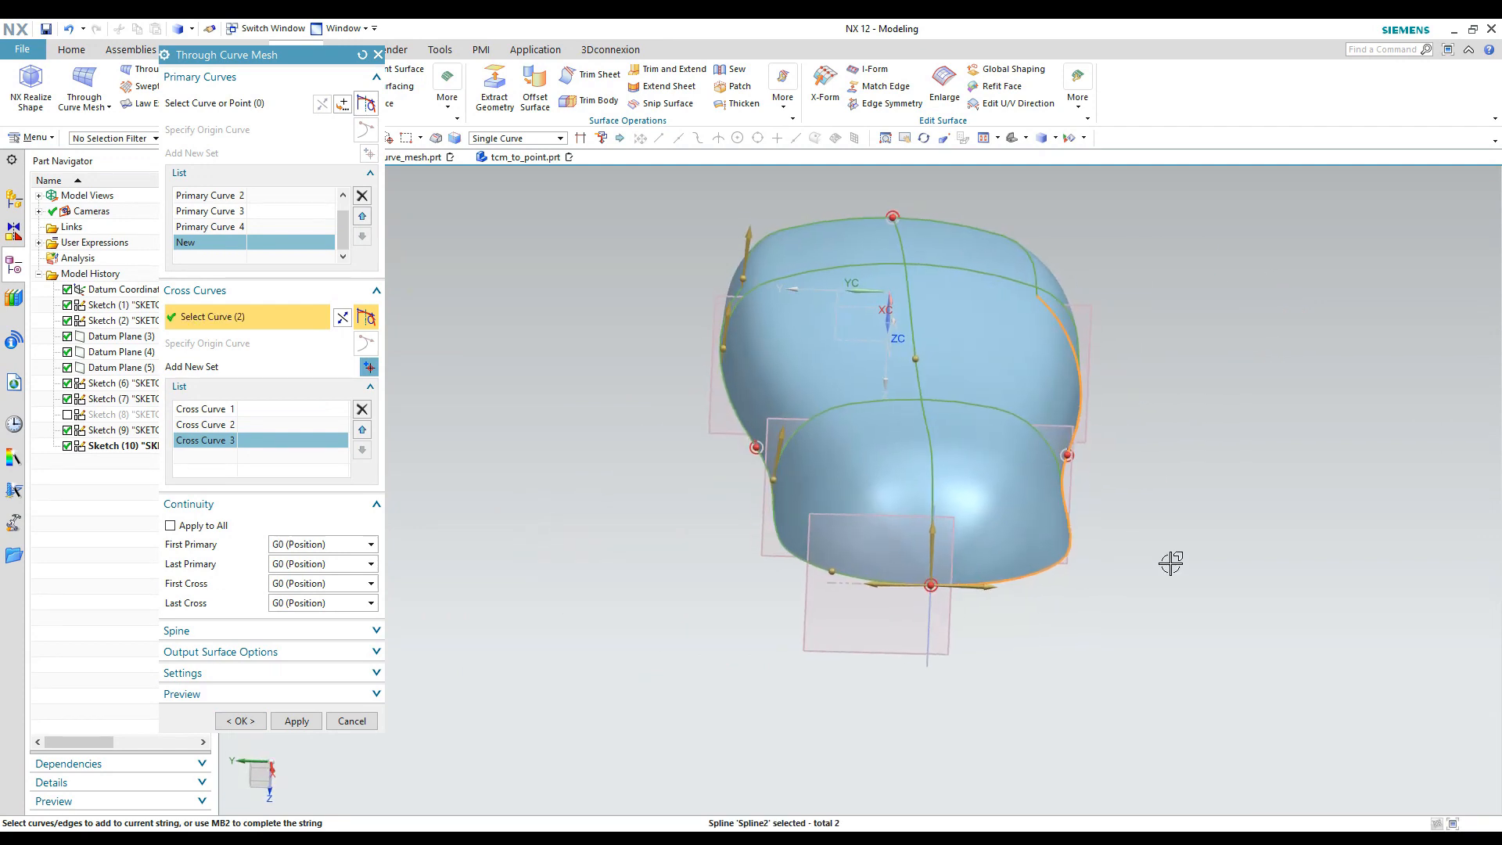
pyautogui.middleClick(1127, 601)
pyautogui.middleClick(1123, 607)
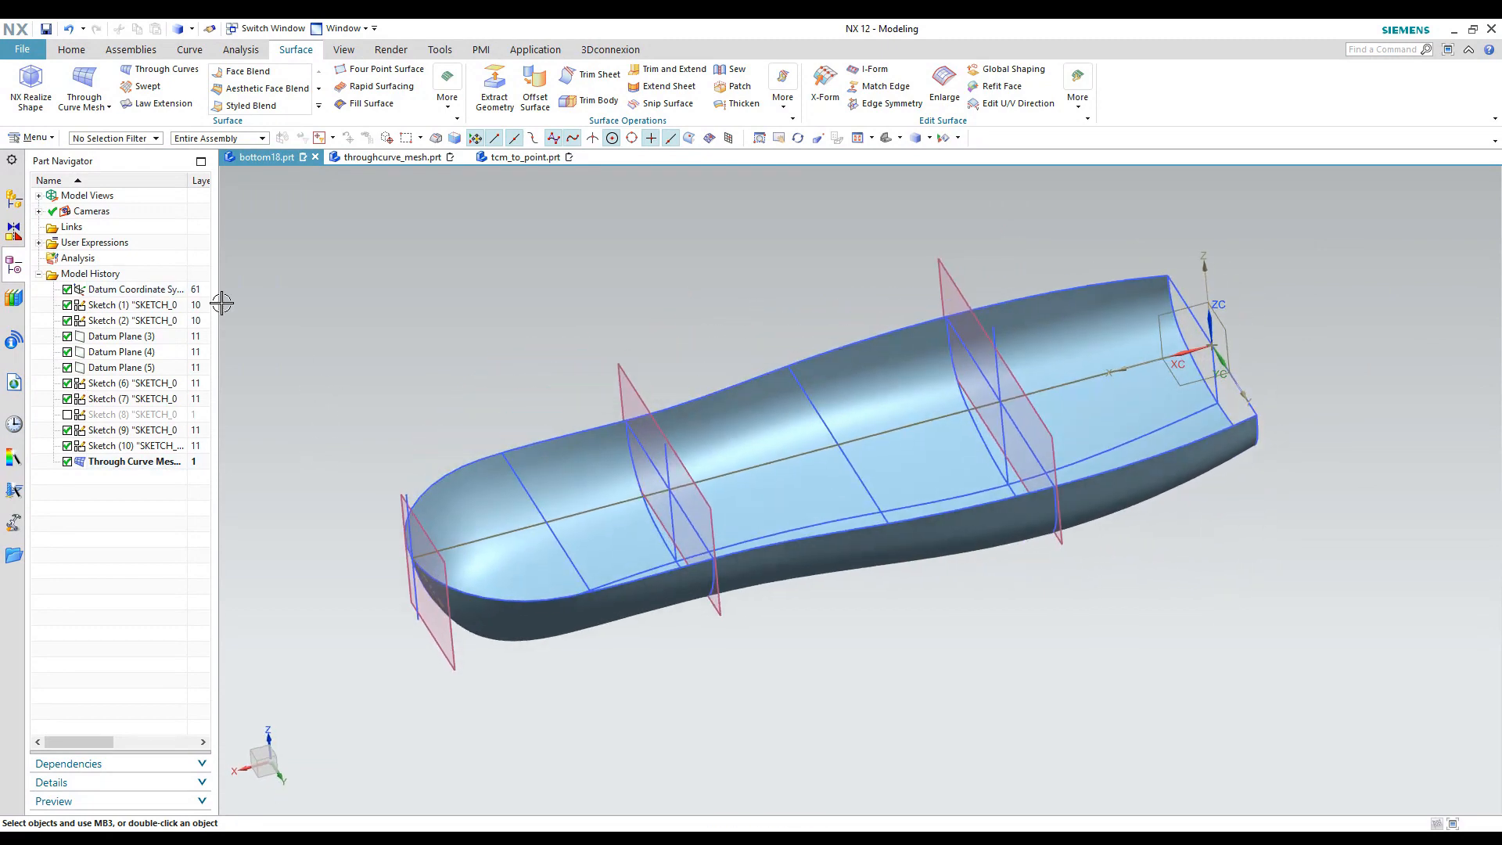
# - Create a sketch on the XY plane of the datum coordinate system
pyautogui.click(72, 50)
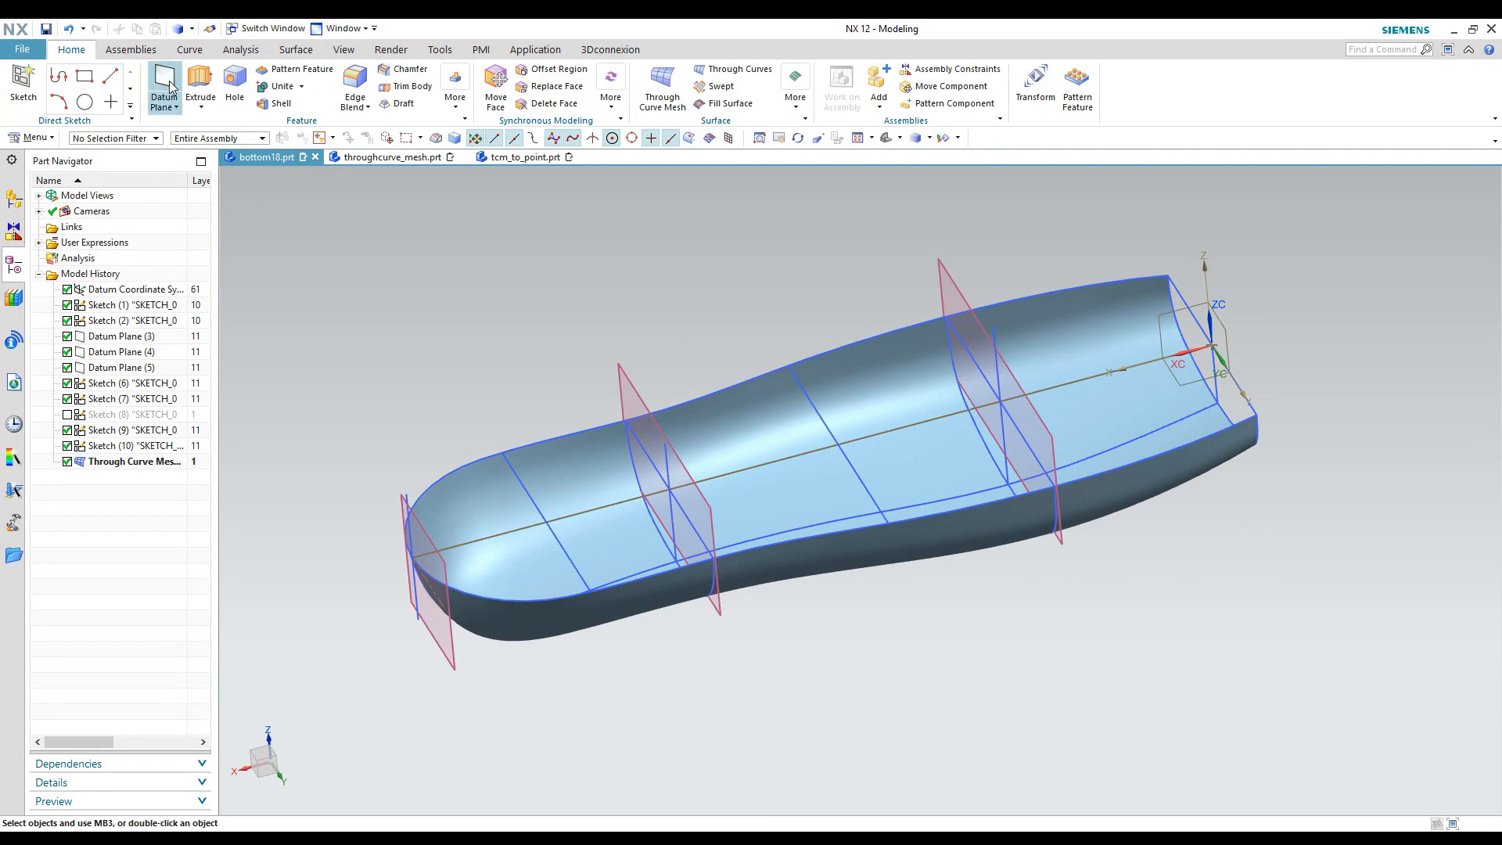
pyautogui.click(23, 82)
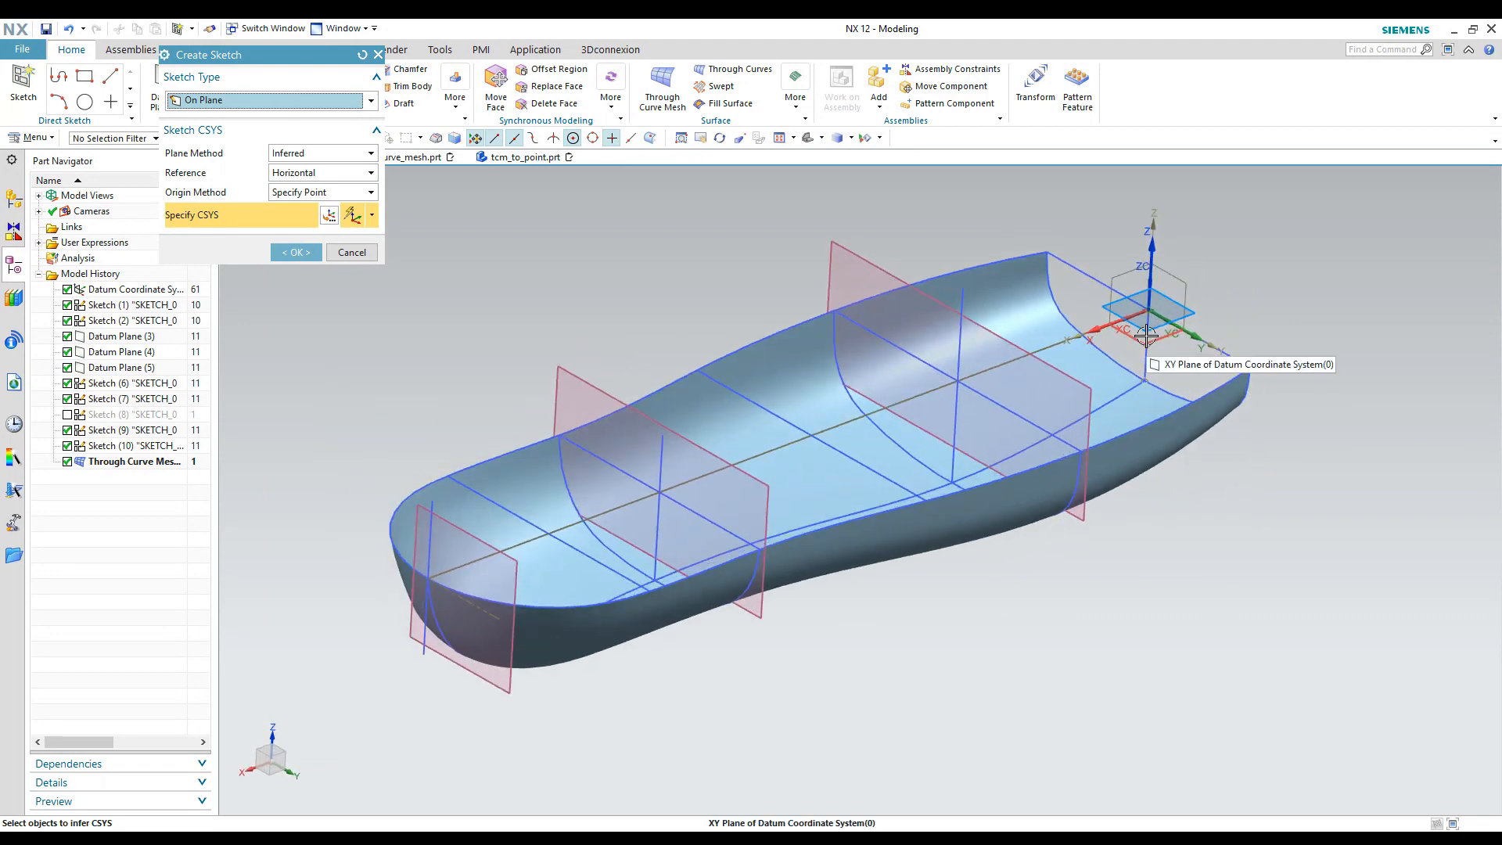
pyautogui.click(1158, 352)
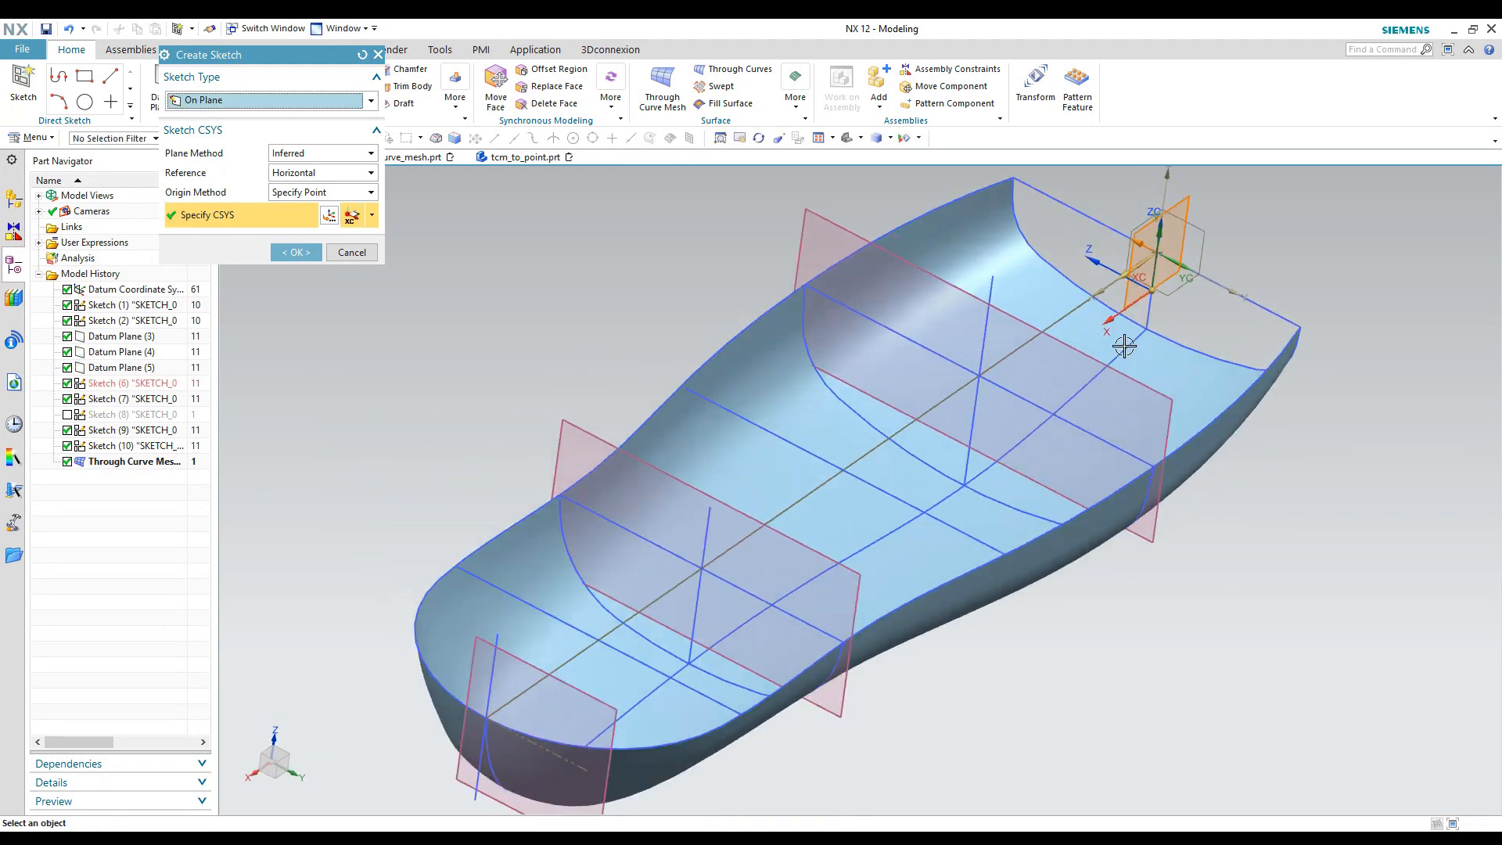
pyautogui.click(1177, 305)
pyautogui.middleClick(1167, 351)
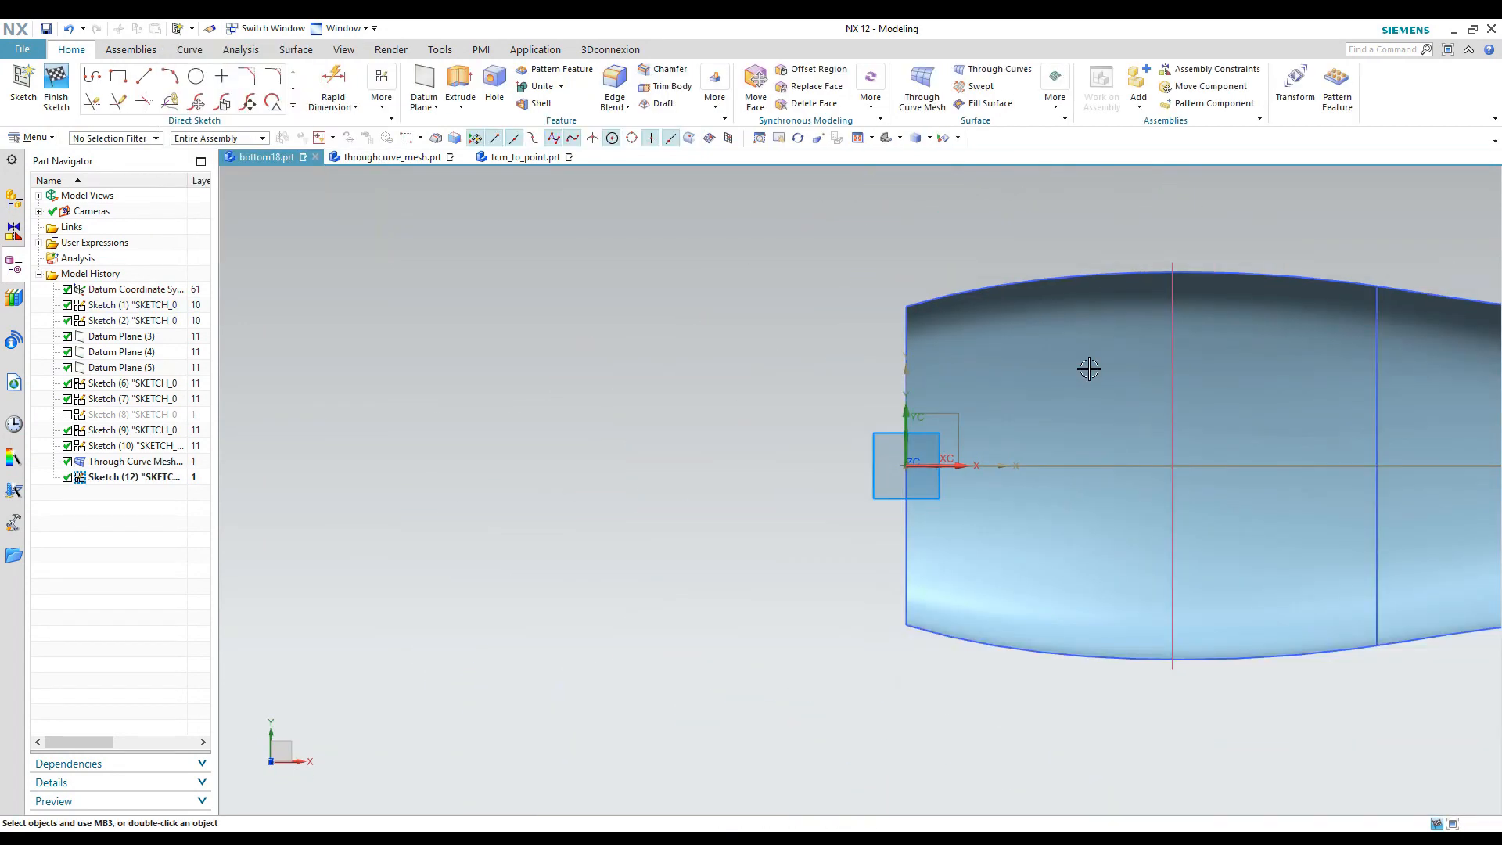
# - Sketch a rectangle by two corner points that encloses the whole surface outline with a margin on all sides
pyautogui.click(118, 76)
pyautogui.click(573, 225)
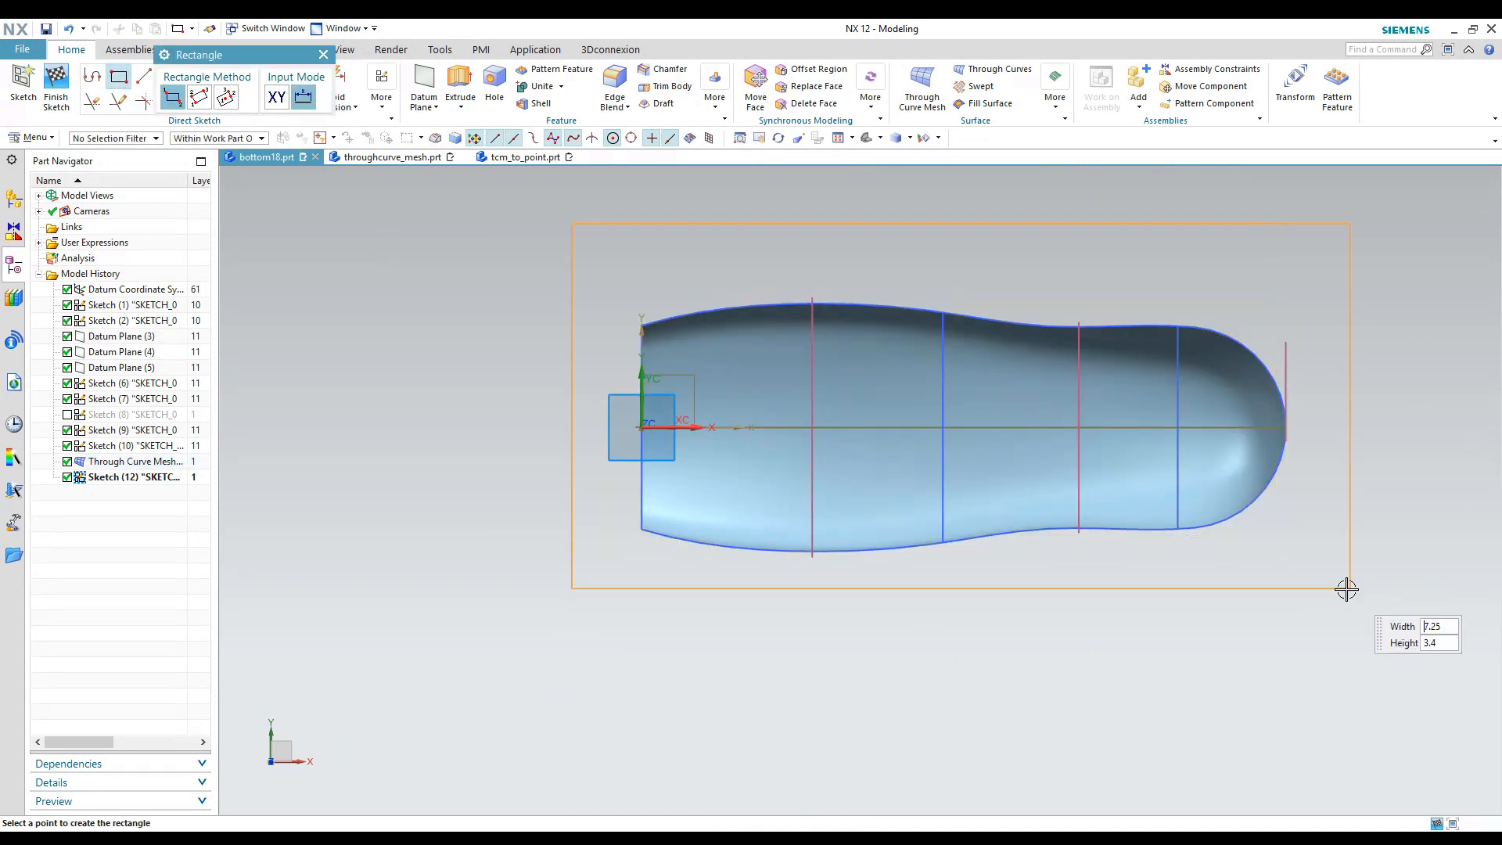
pyautogui.click(1420, 636)
pyautogui.press('Escape')
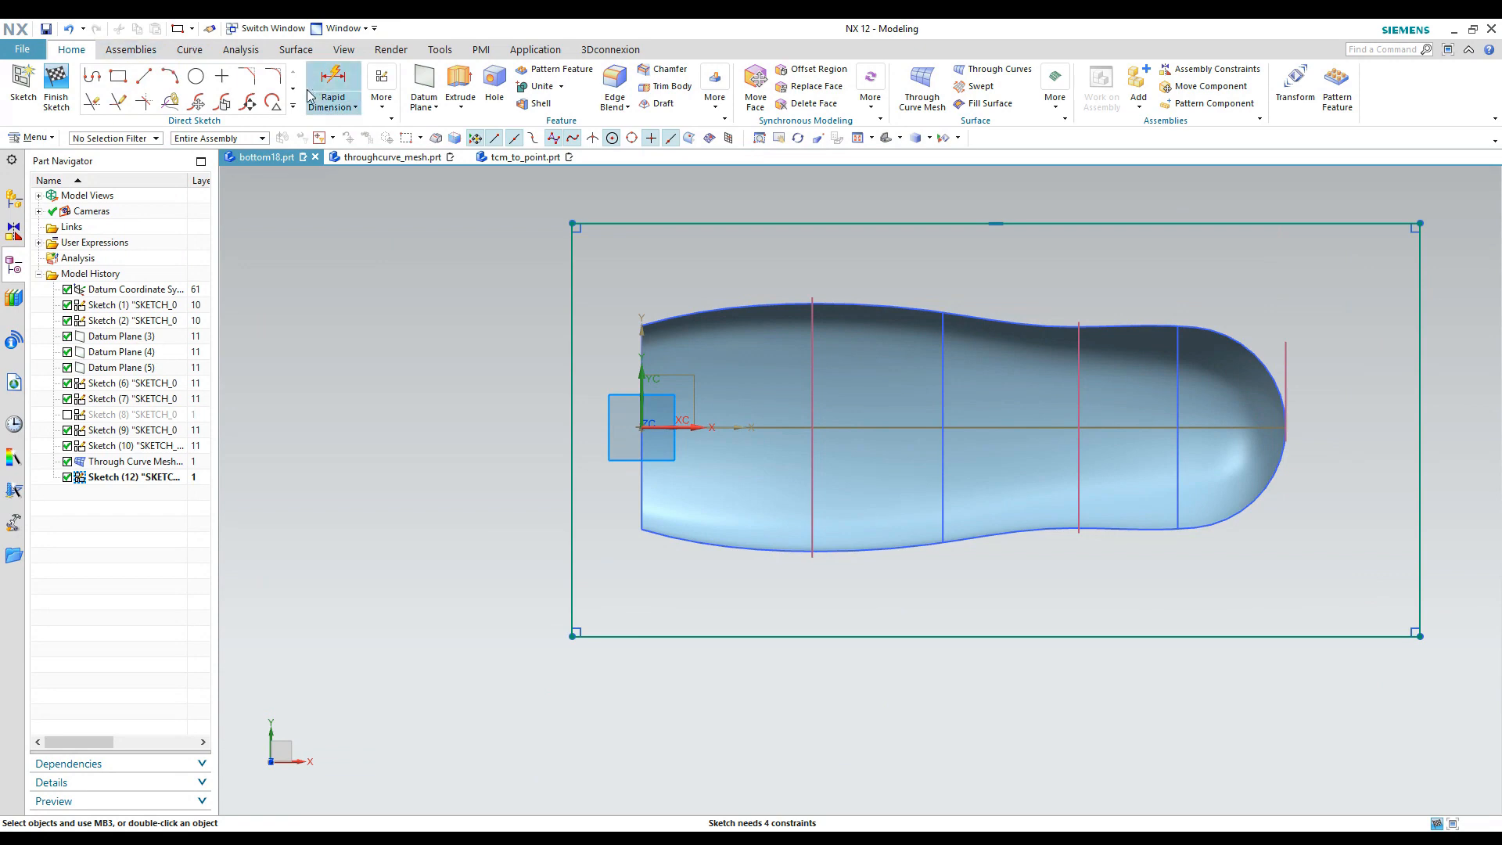
# - Make the rectangle's short edge near the origin collinear with the straight line at the surface's open end
pyautogui.moveTo(356, 204)
pyautogui.mouseDown(button='middle')
pyautogui.moveTo(382, 289)
pyautogui.moveTo(556, 266)
pyautogui.mouseUp(button='middle')
pyautogui.click(556, 266)
pyautogui.moveTo(587, 326)
pyautogui.mouseDown(button='middle')
pyautogui.moveTo(734, 326)
pyautogui.moveTo(687, 302)
pyautogui.moveTo(640, 332)
pyautogui.mouseUp(button='middle')
pyautogui.scroll(1, 714, 323)
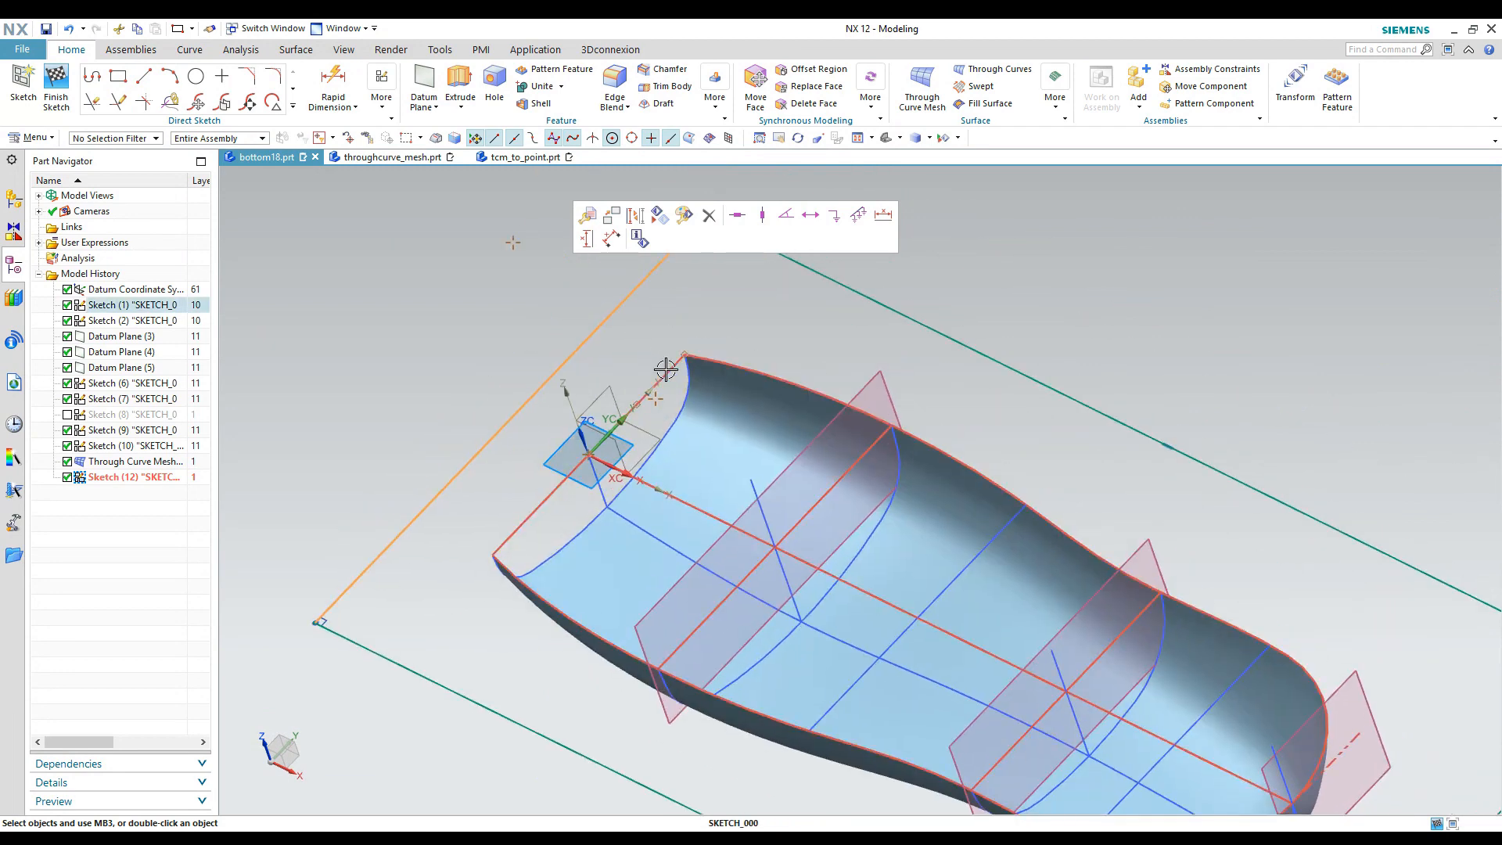
pyautogui.click(666, 369)
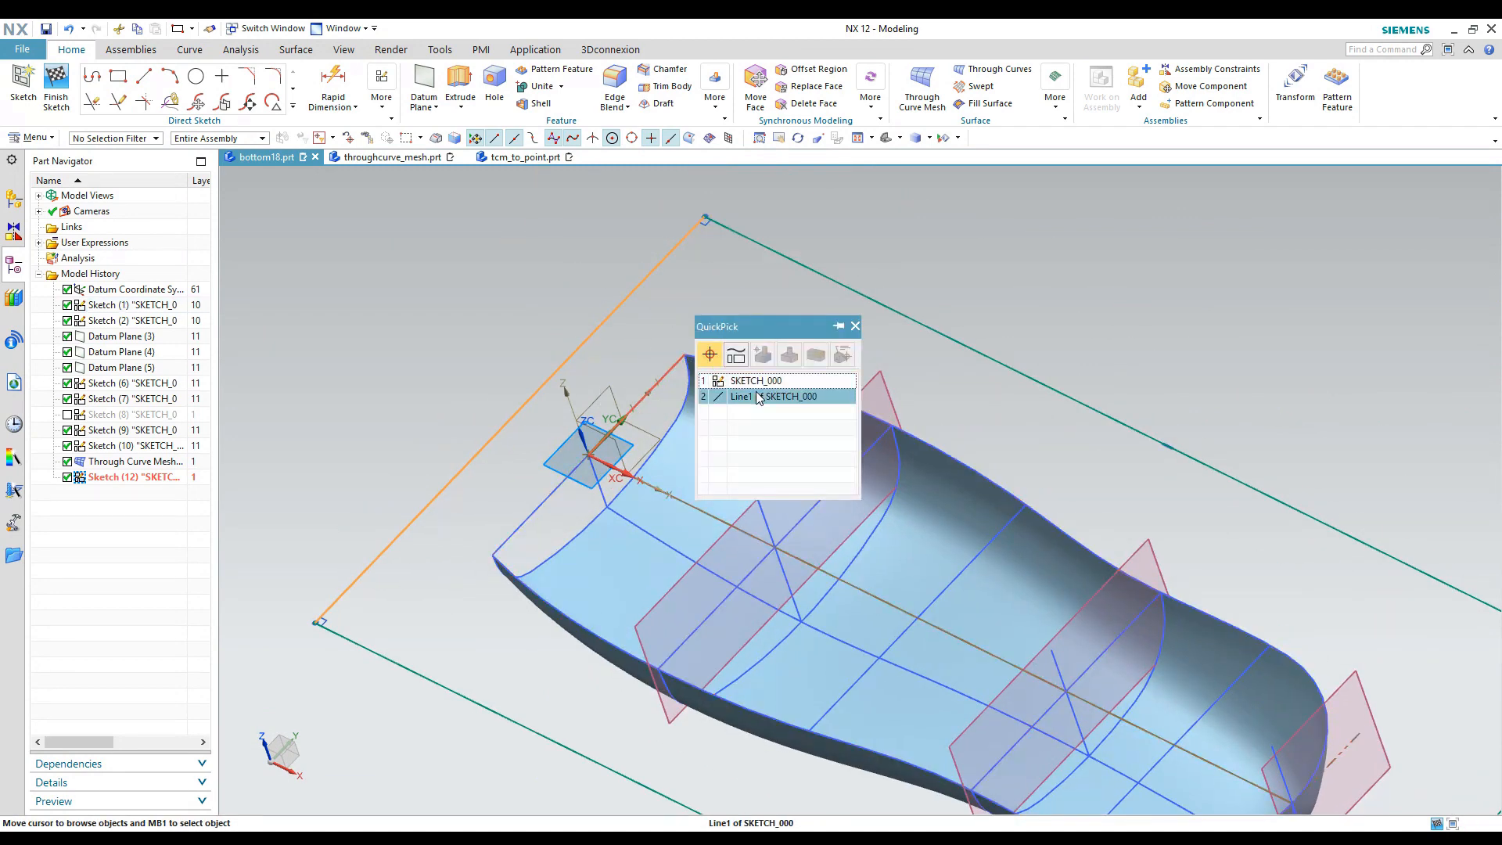
pyautogui.click(786, 382)
pyautogui.click(911, 365)
pyautogui.press('F8')
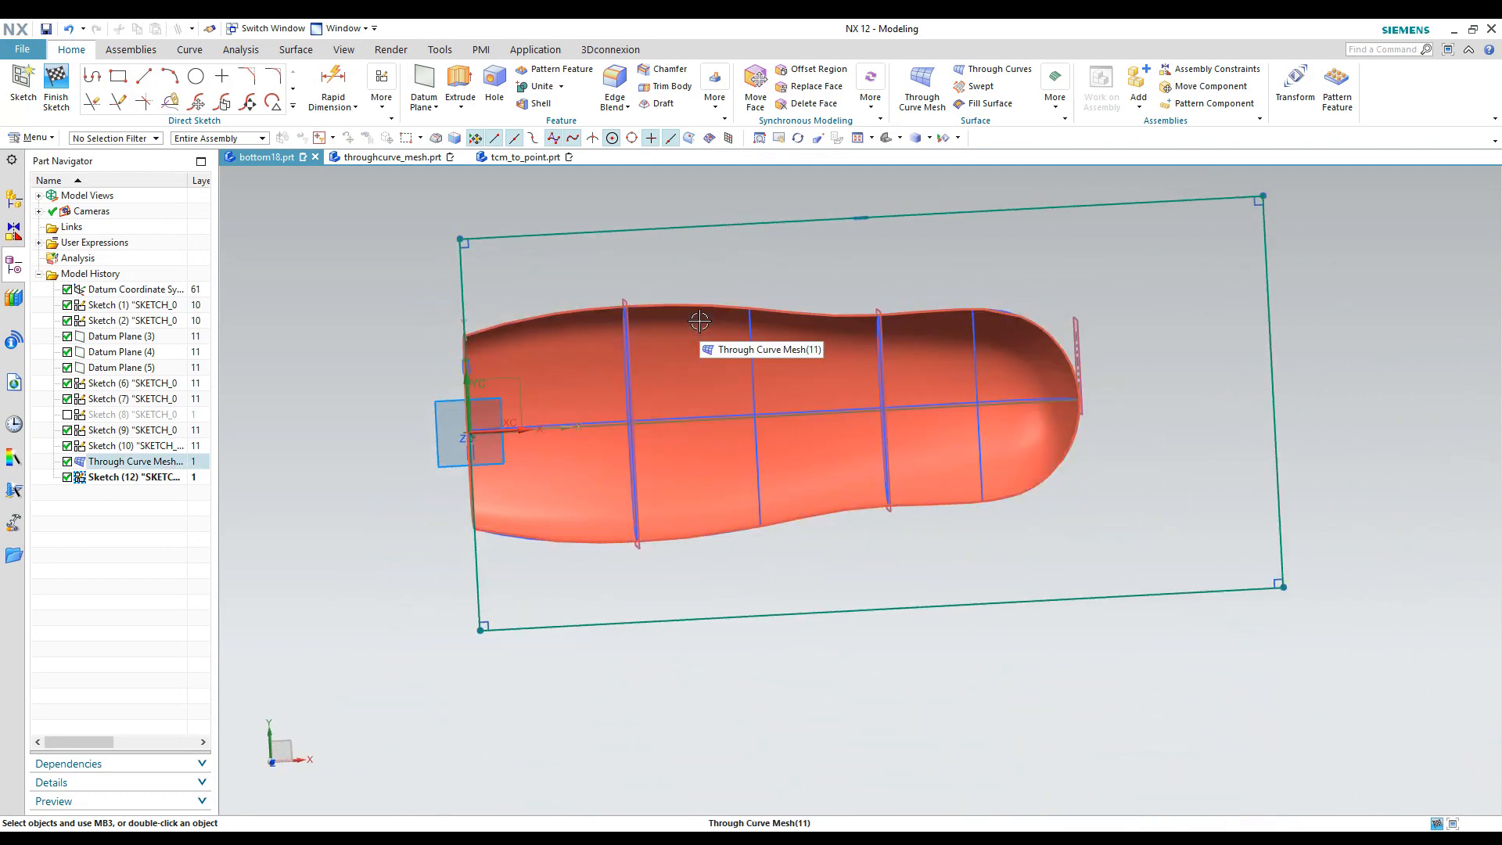
pyautogui.press('F8')
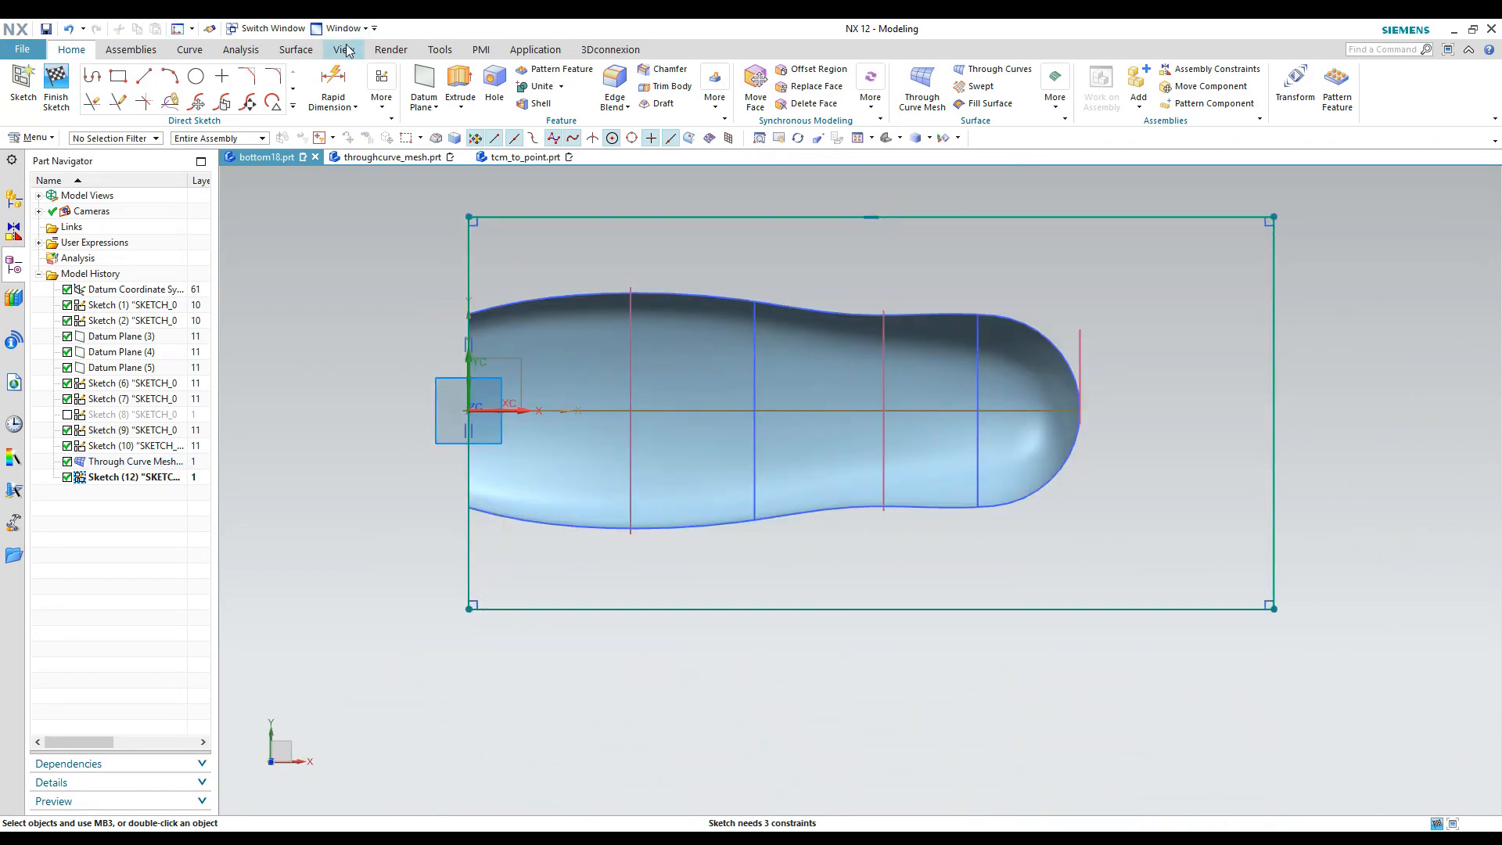
# - Dimension the rectangle's far short edge 1 in beyond the surface's rounded end
pyautogui.click(334, 85)
pyautogui.click(1078, 348)
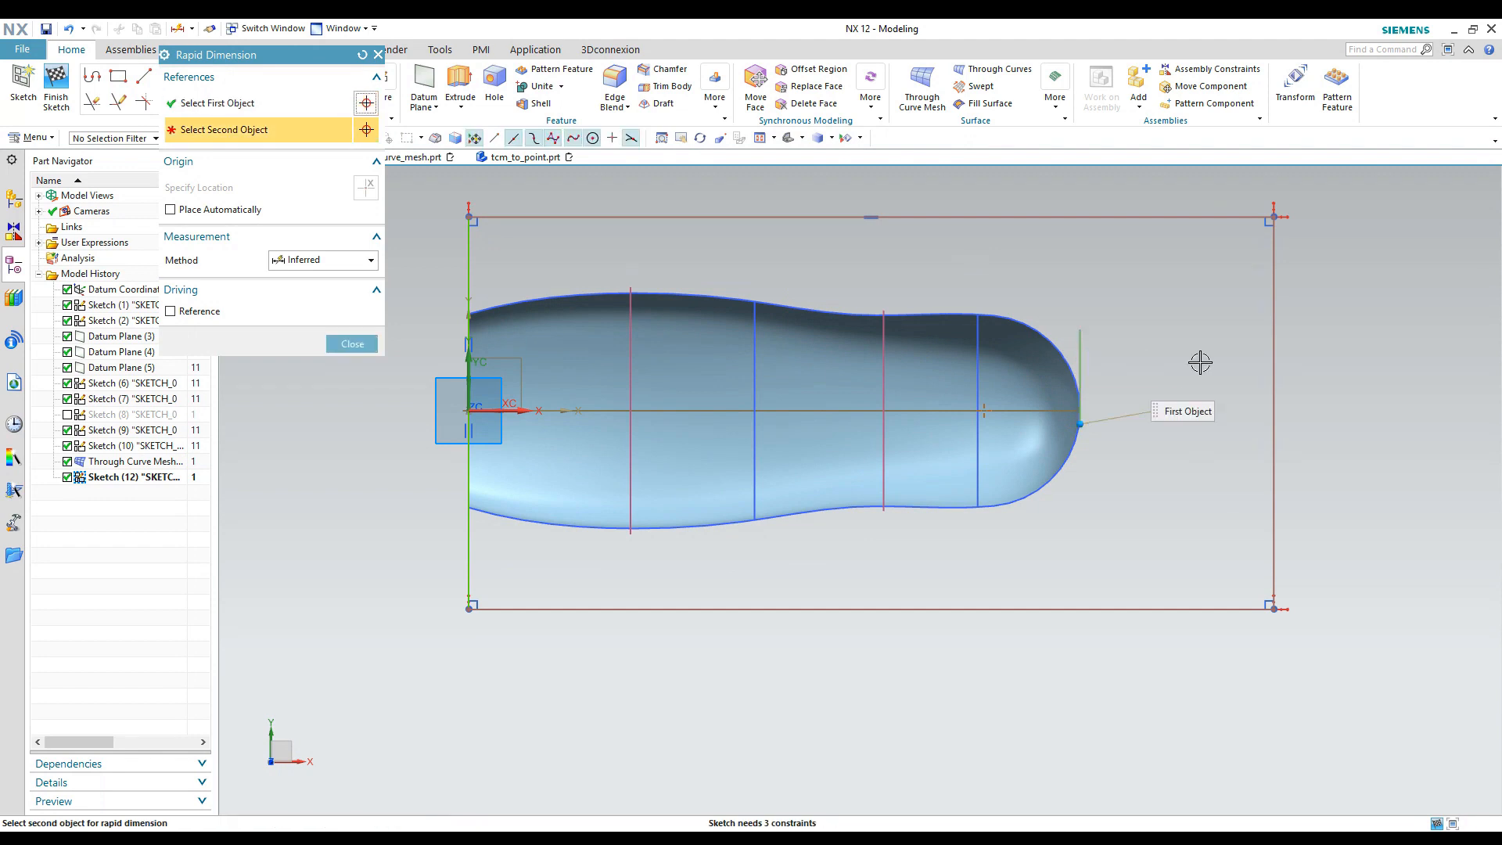
pyautogui.click(1273, 354)
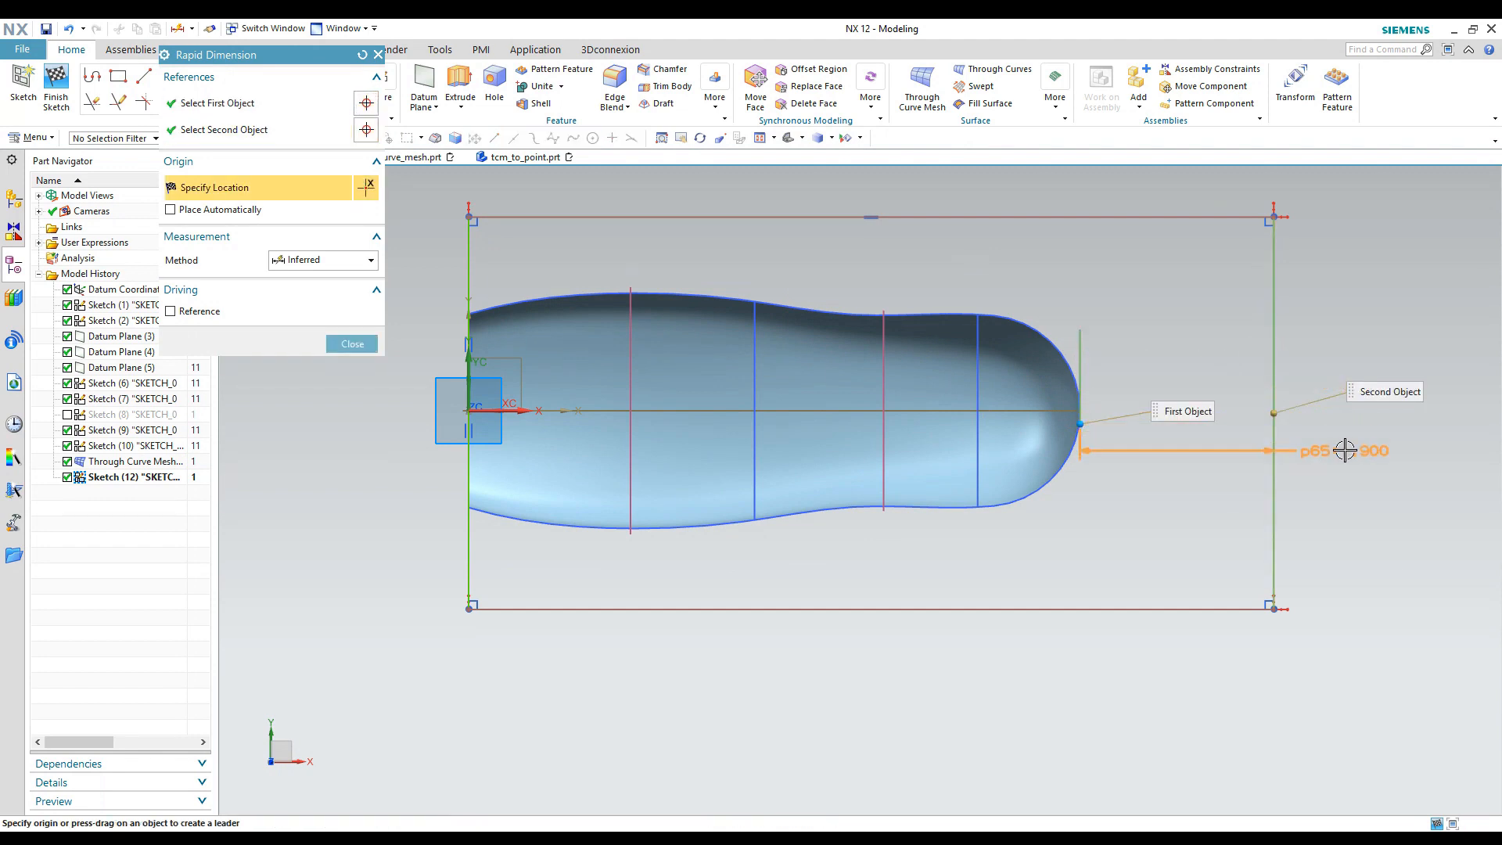
pyautogui.click(1340, 450)
pyautogui.write('1')
pyautogui.press('Return')
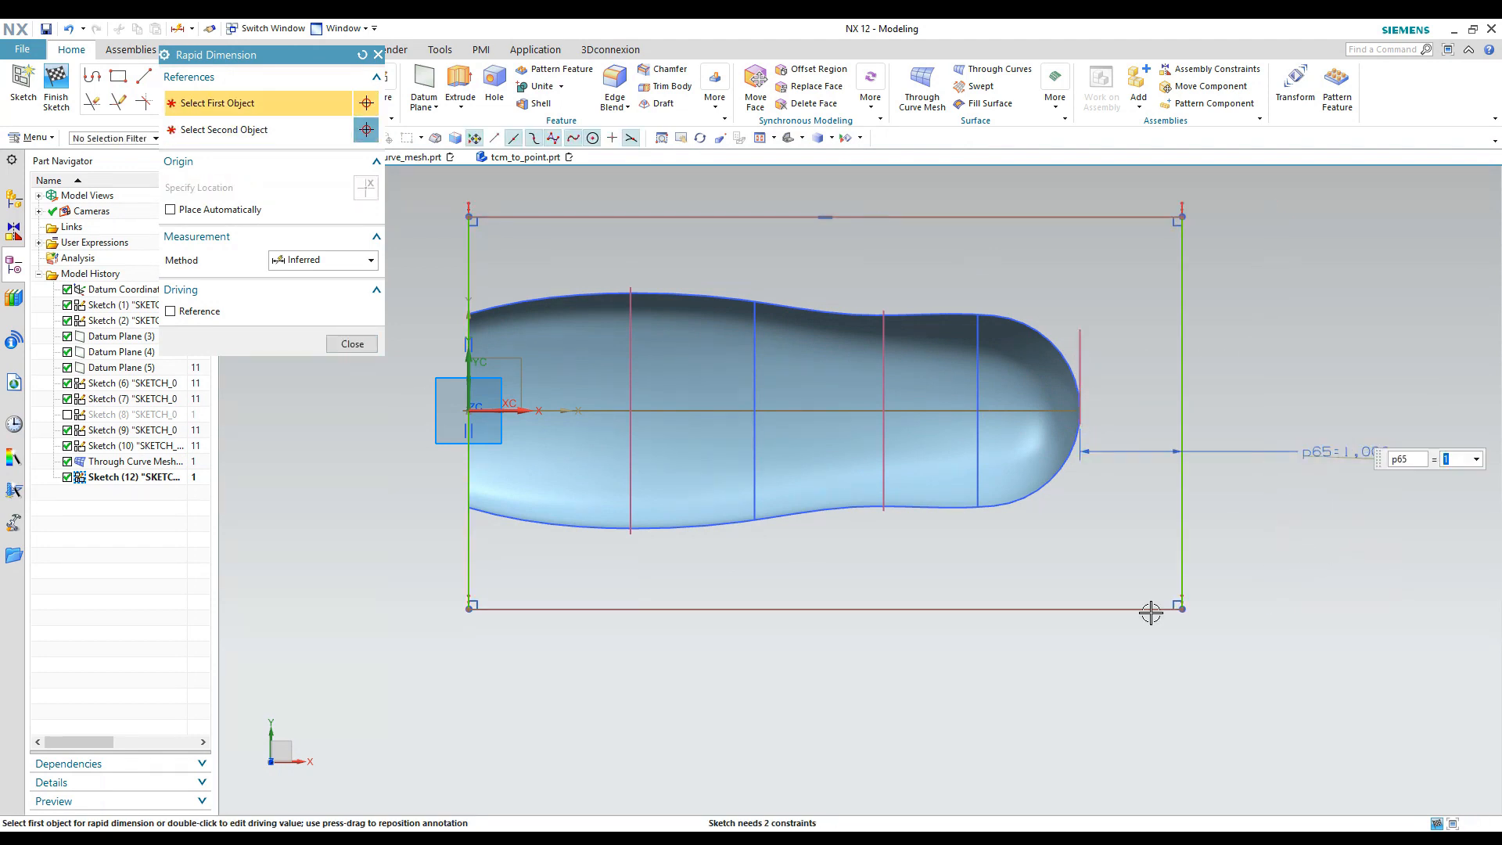
# - Dimension the lower long edge of the rectangle 0.5 in from the lower outline spline's endpoint
pyautogui.click(606, 536)
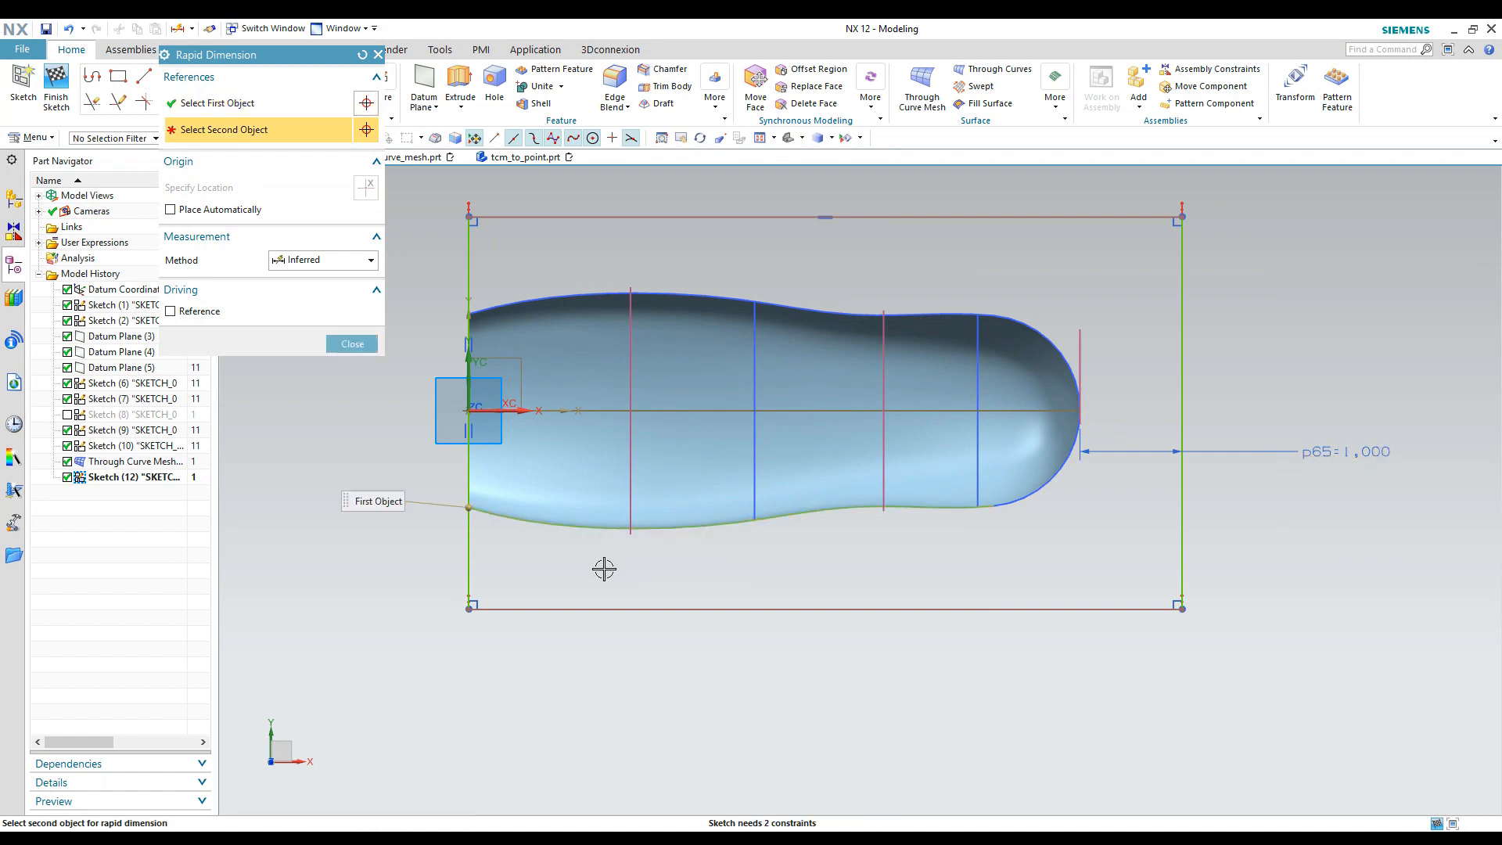
pyautogui.click(601, 608)
pyautogui.click(579, 665)
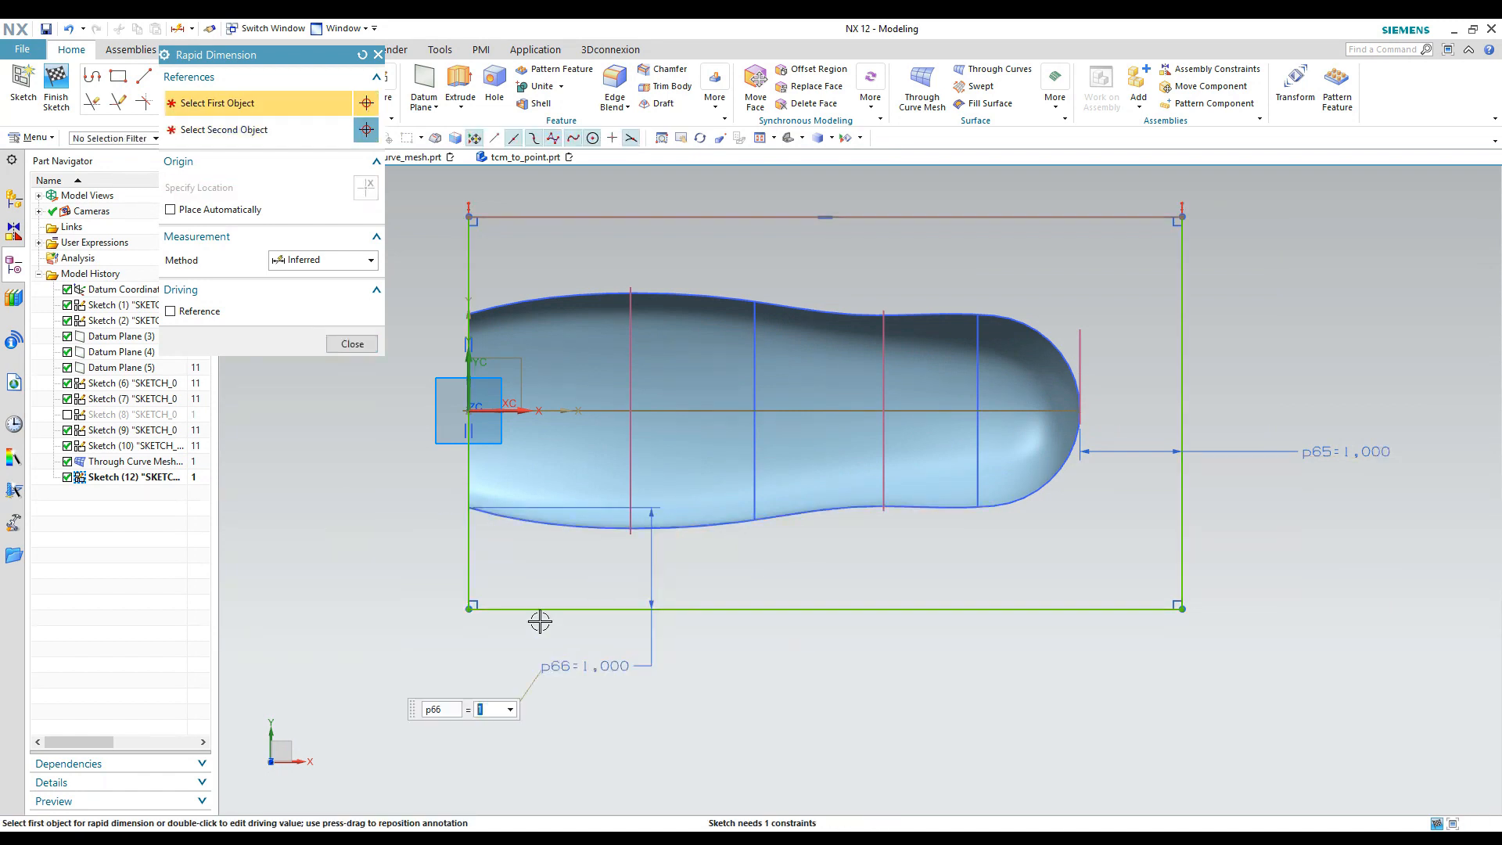
pyautogui.write('.5')
pyautogui.press('Return')
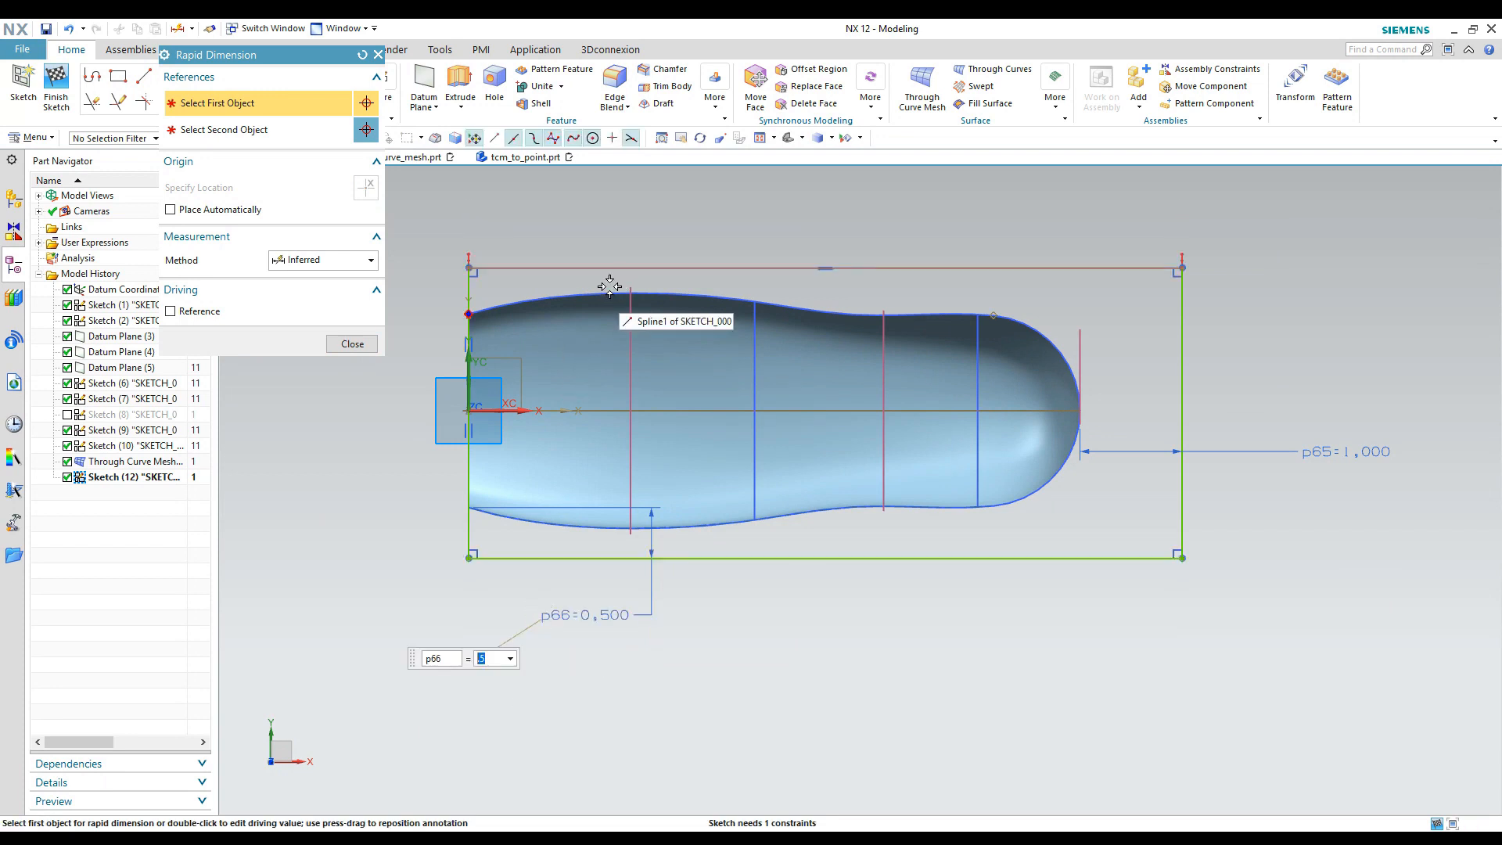
# - Dimension the upper long edge of the rectangle 0.5 in from the upper outline spline's endpoint and finish the sketch
pyautogui.click(612, 294)
pyautogui.click(464, 278)
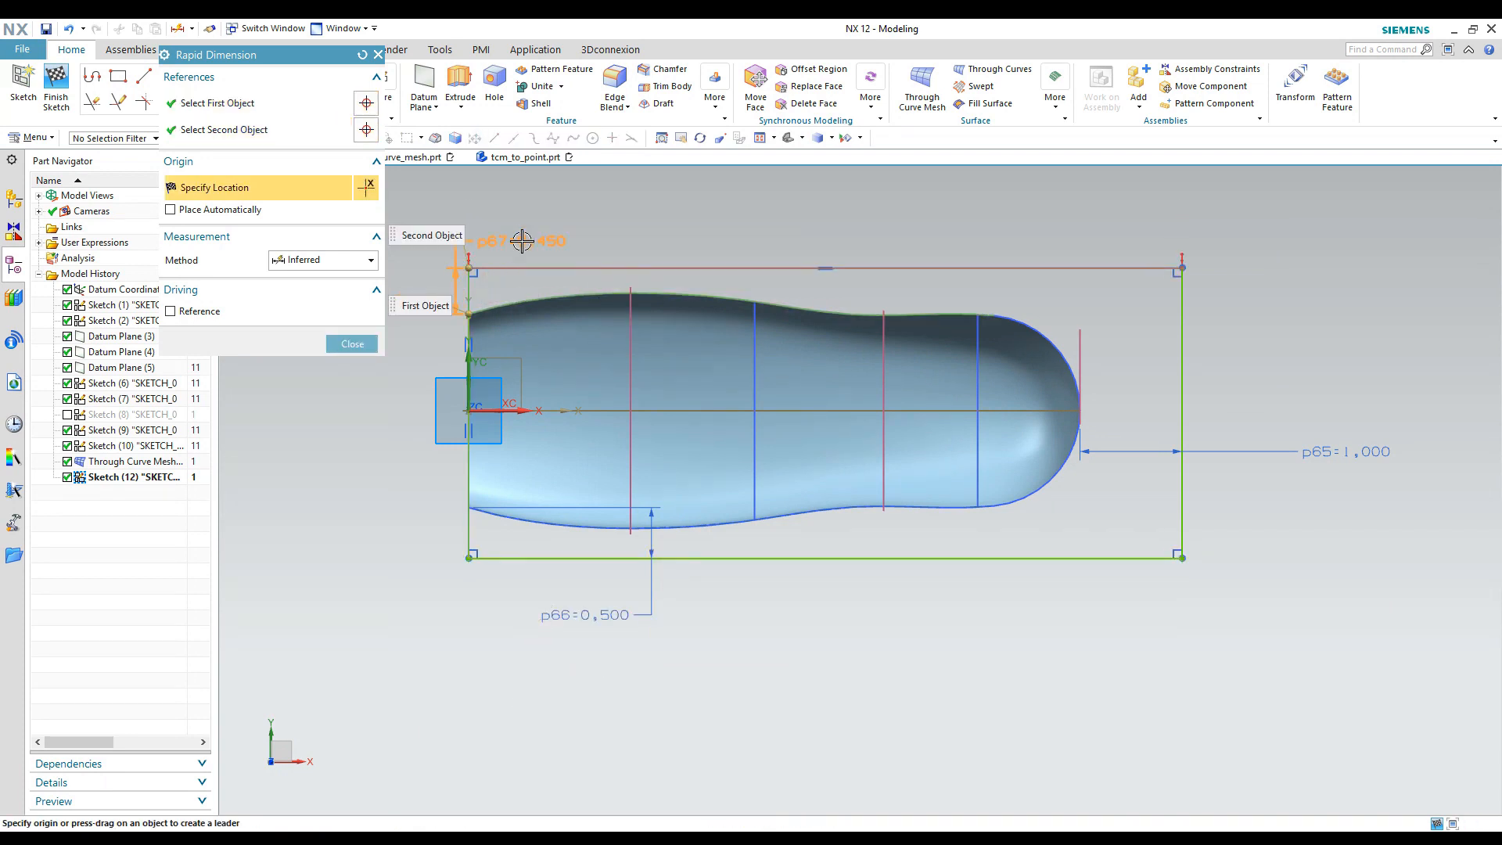
pyautogui.click(637, 197)
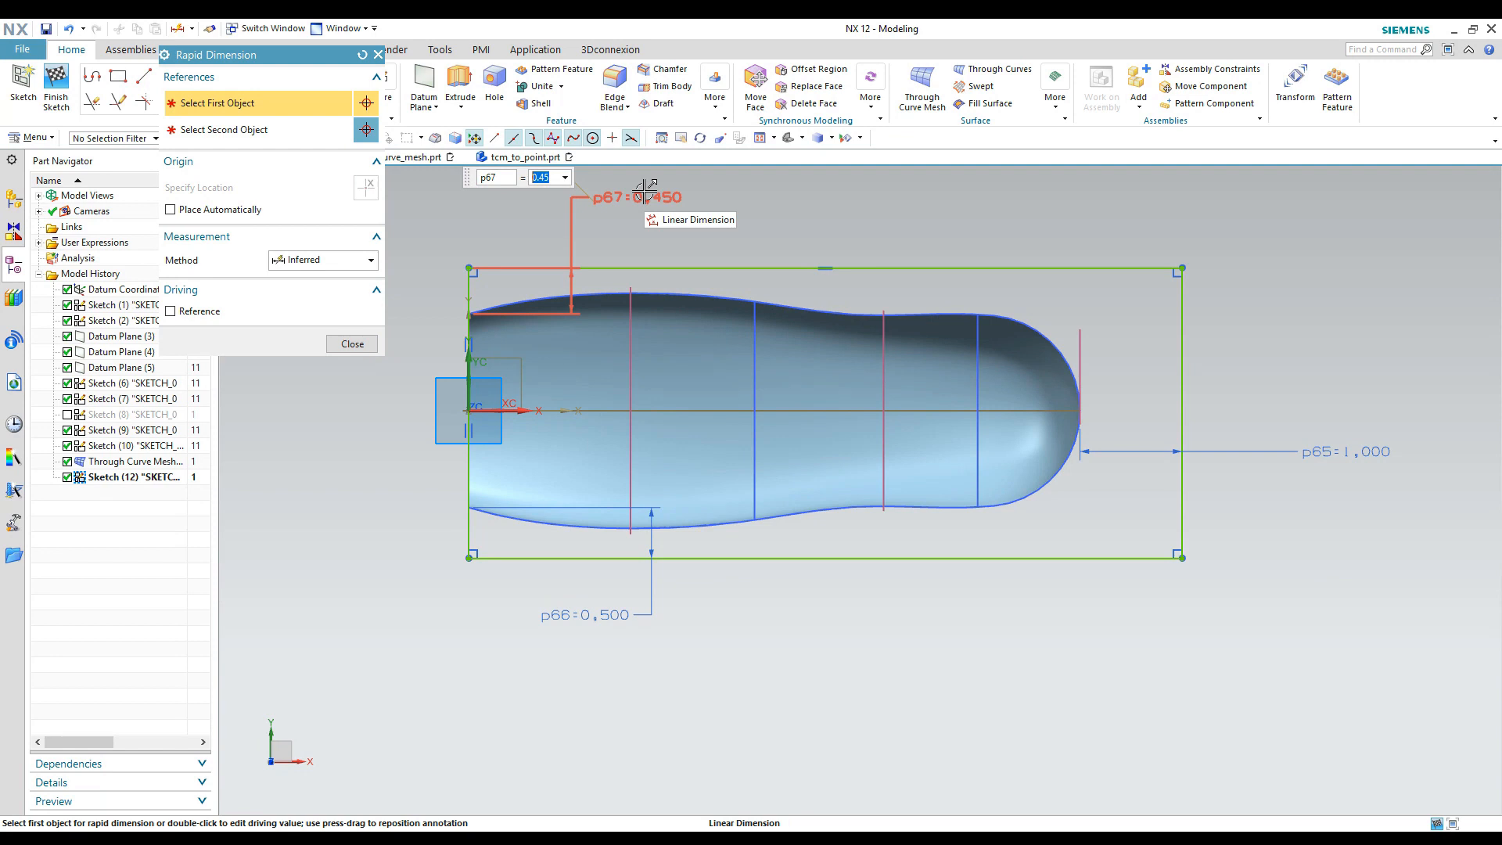
pyautogui.write('.5')
pyautogui.press('Return')
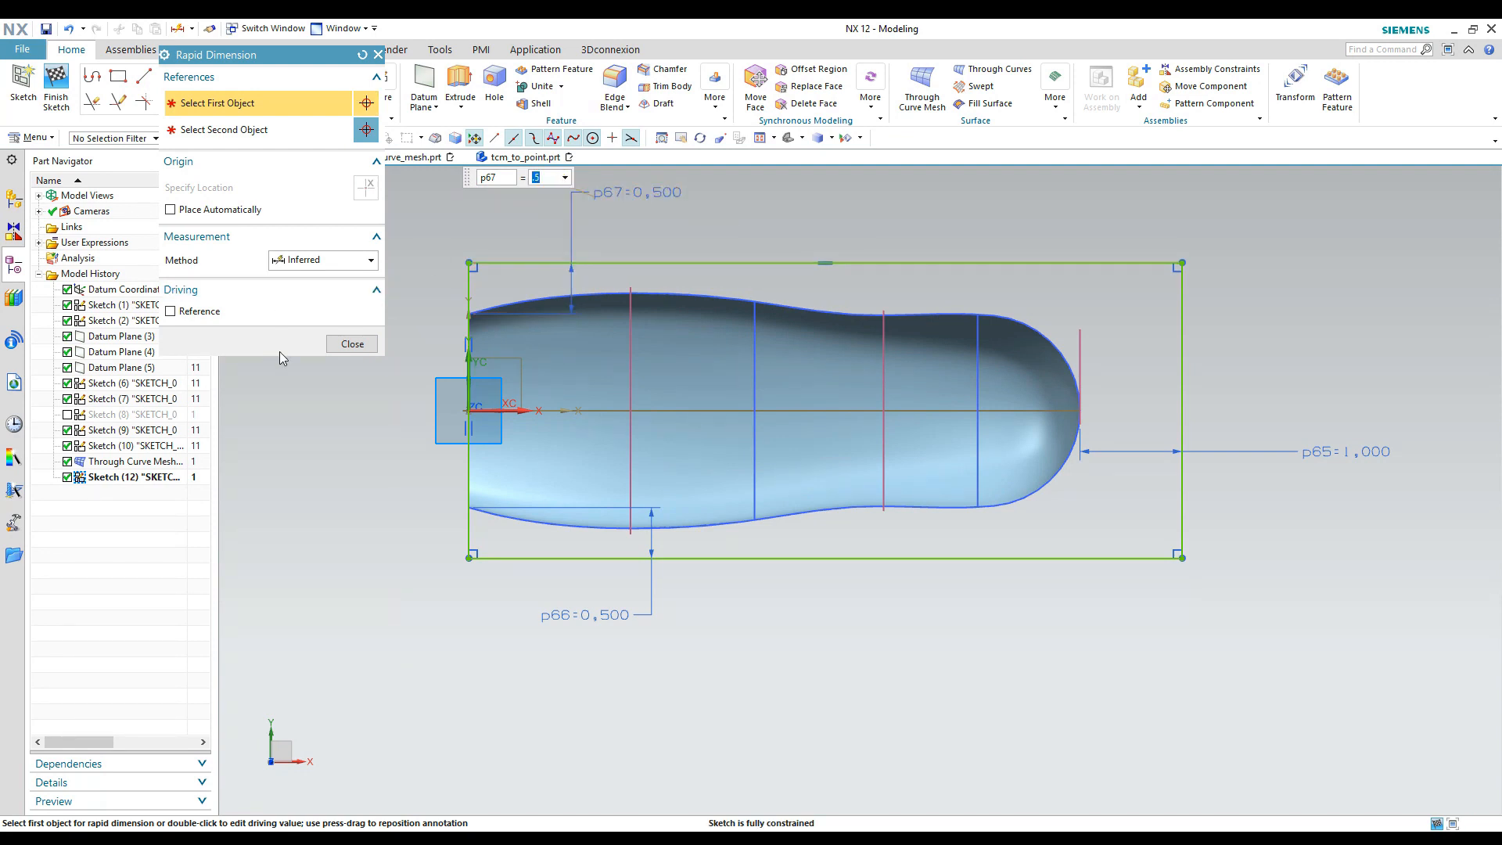
pyautogui.middleClick(327, 385)
pyautogui.click(349, 344)
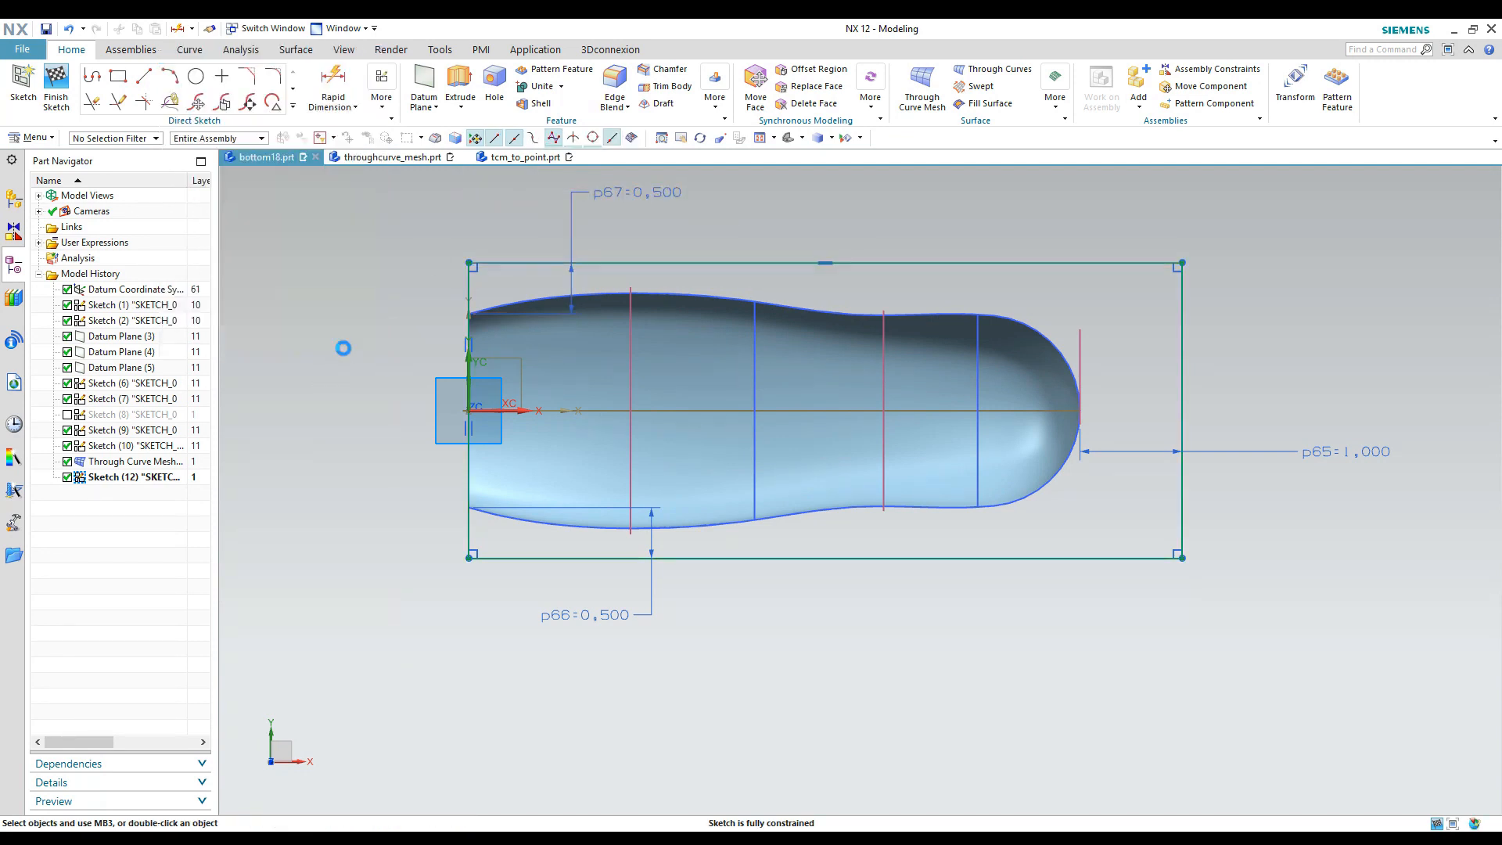
pyautogui.click(51, 75)
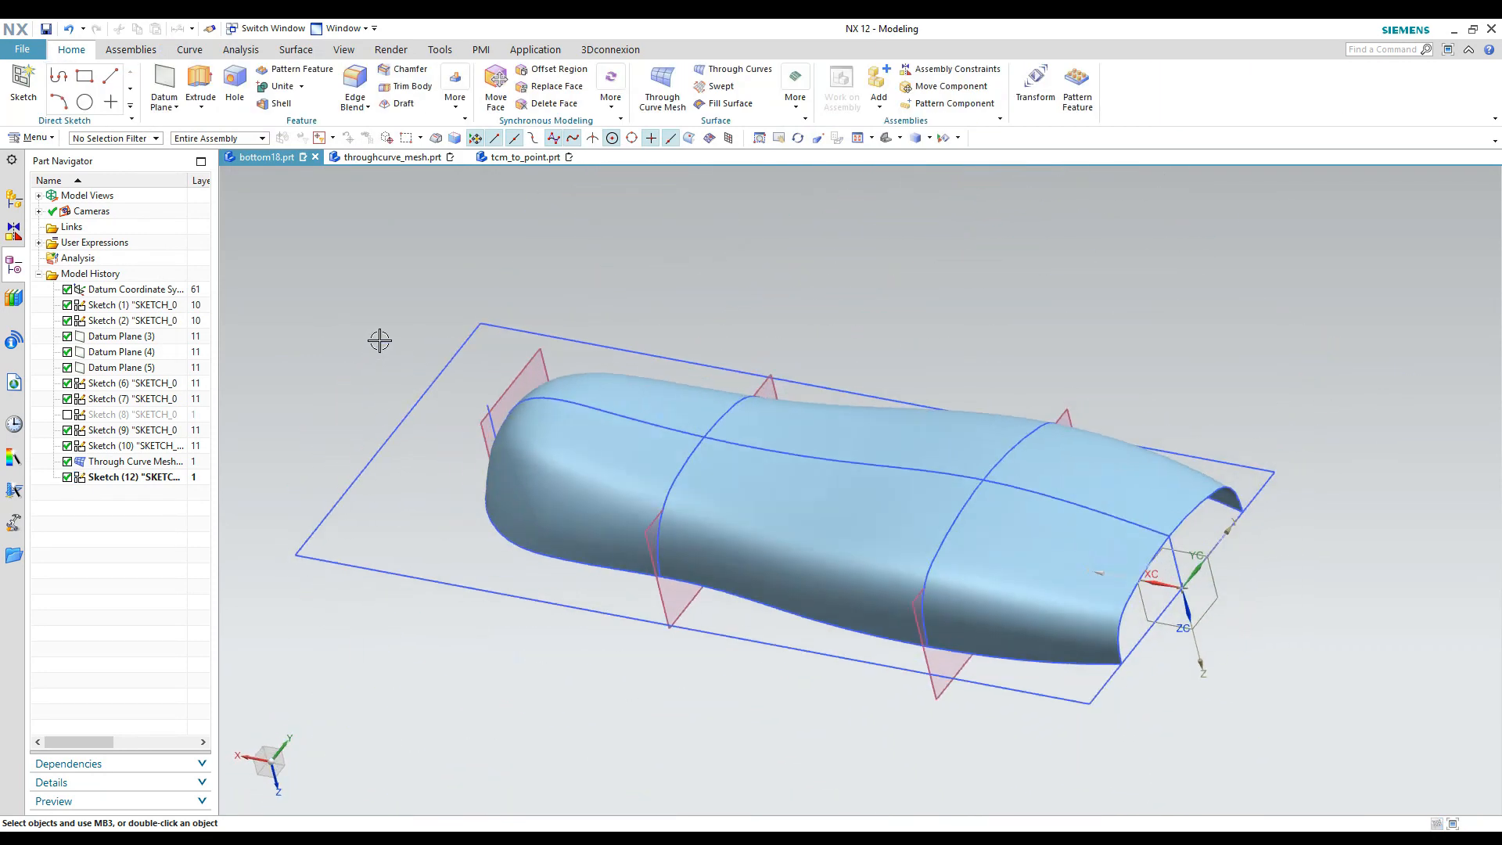
# - Extrude all four rectangle curves as a solid over the mesh surface, from 0 to 1.9 in, with no Boolean
pyautogui.click(200, 86)
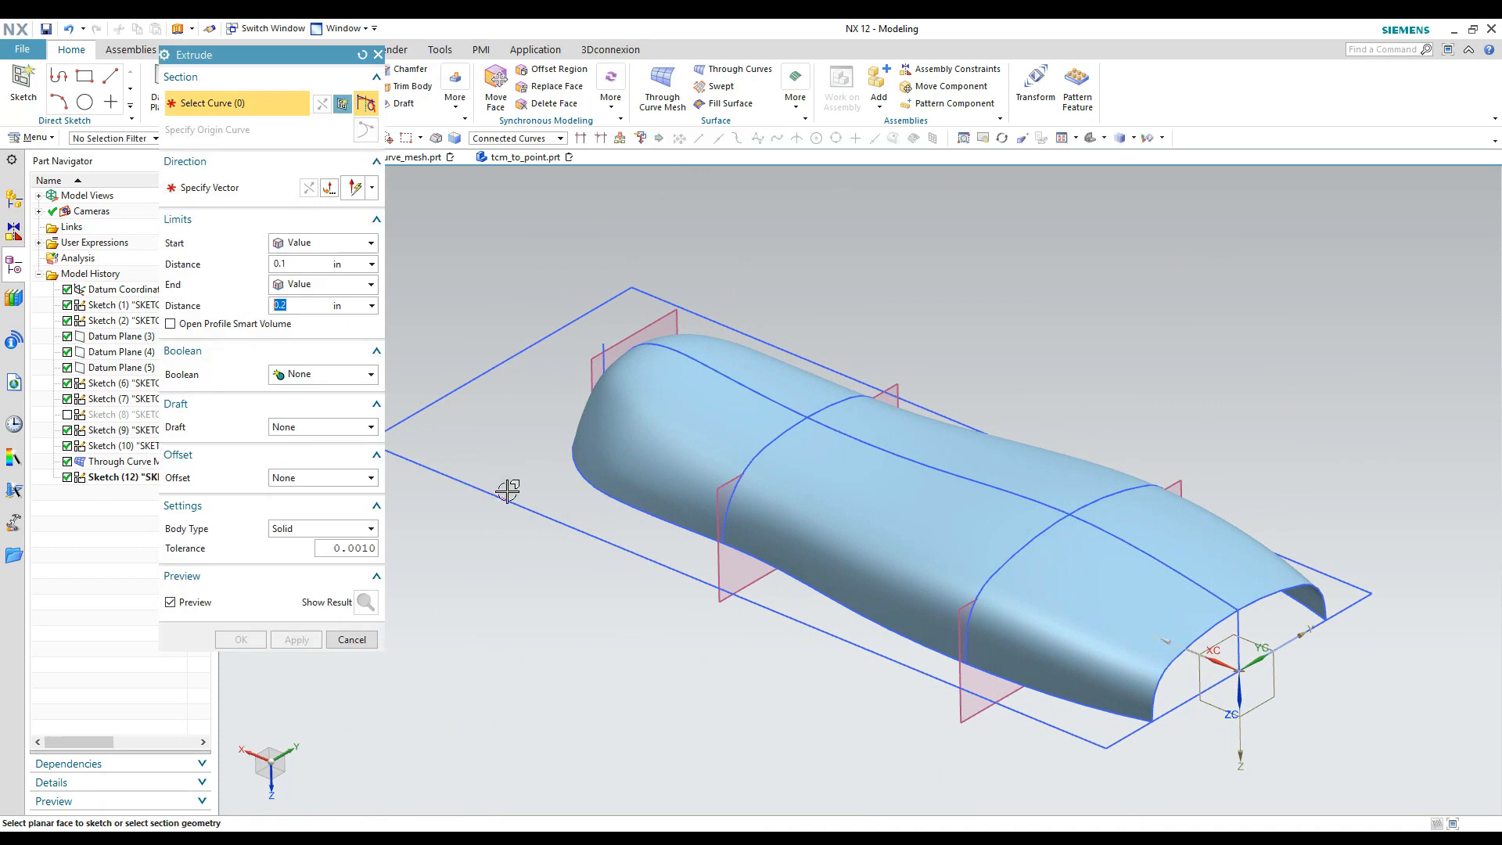
pyautogui.click(495, 140)
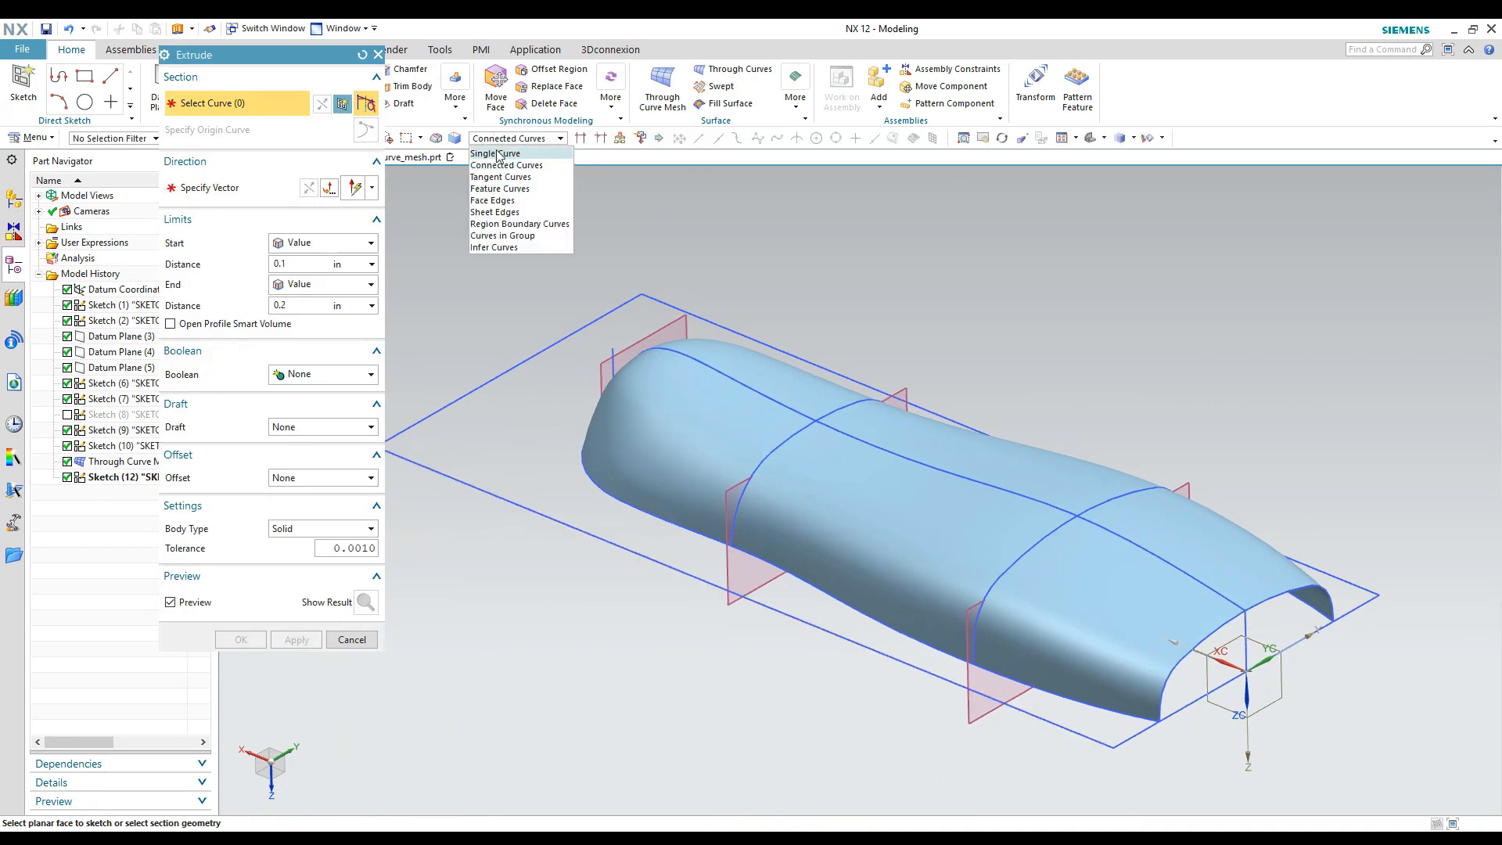
pyautogui.click(512, 187)
pyautogui.click(508, 370)
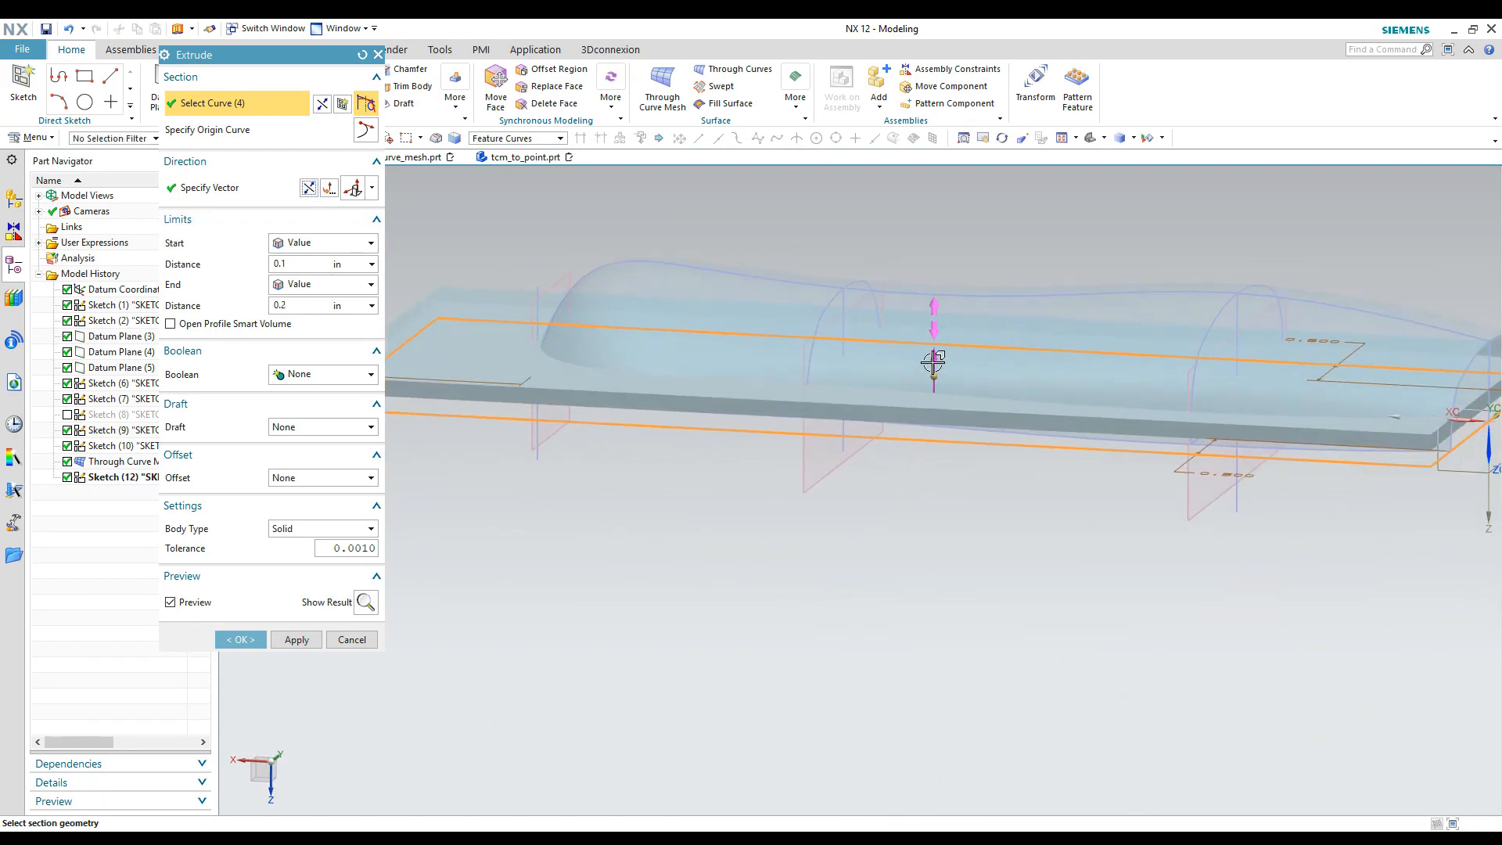
pyautogui.moveTo(933, 362); pyautogui.dragTo(911, 197)
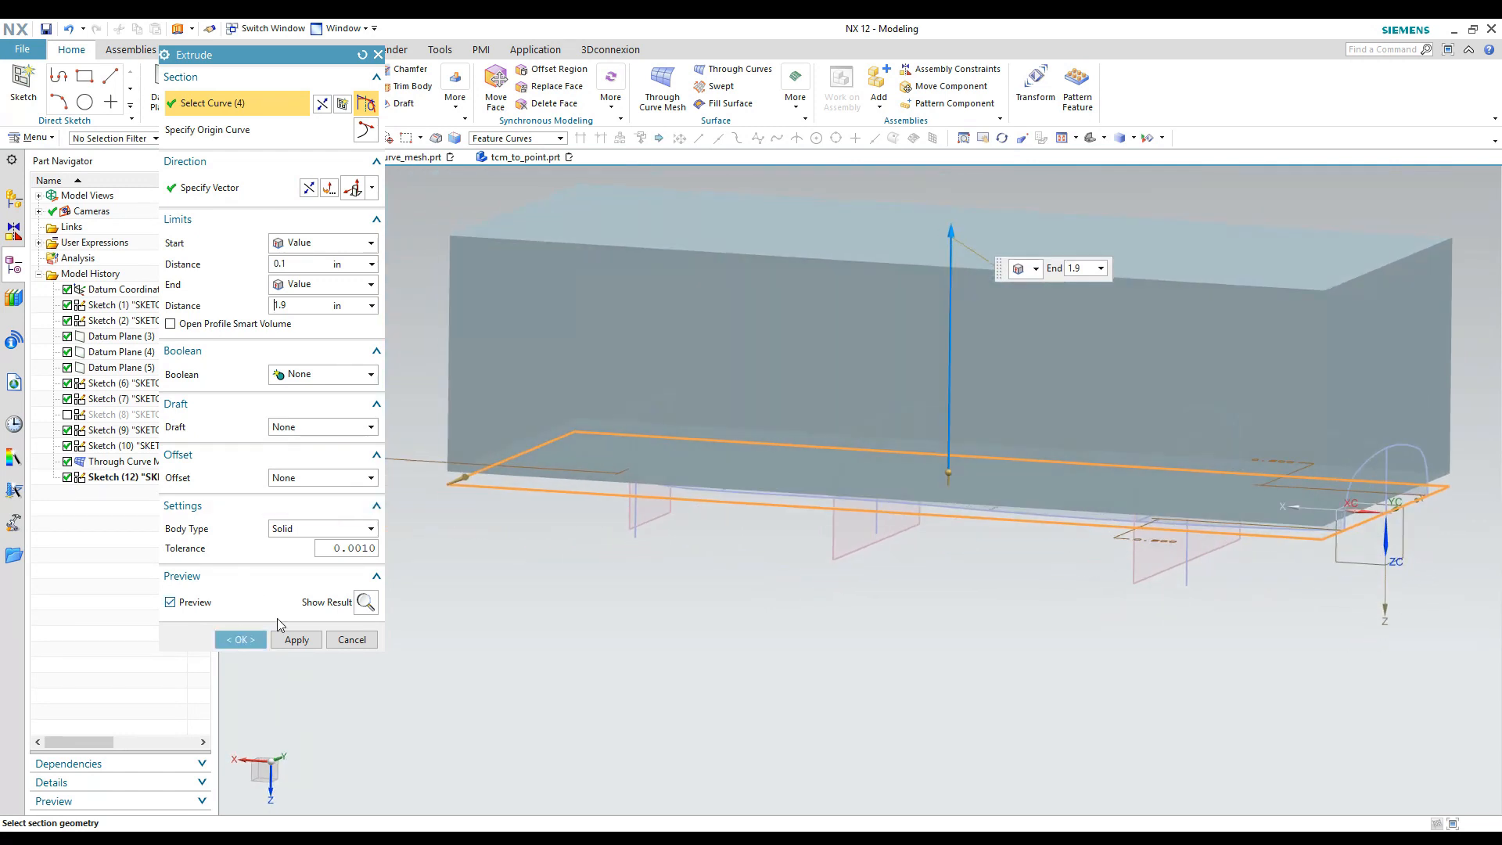
pyautogui.click(305, 260)
pyautogui.write('0')
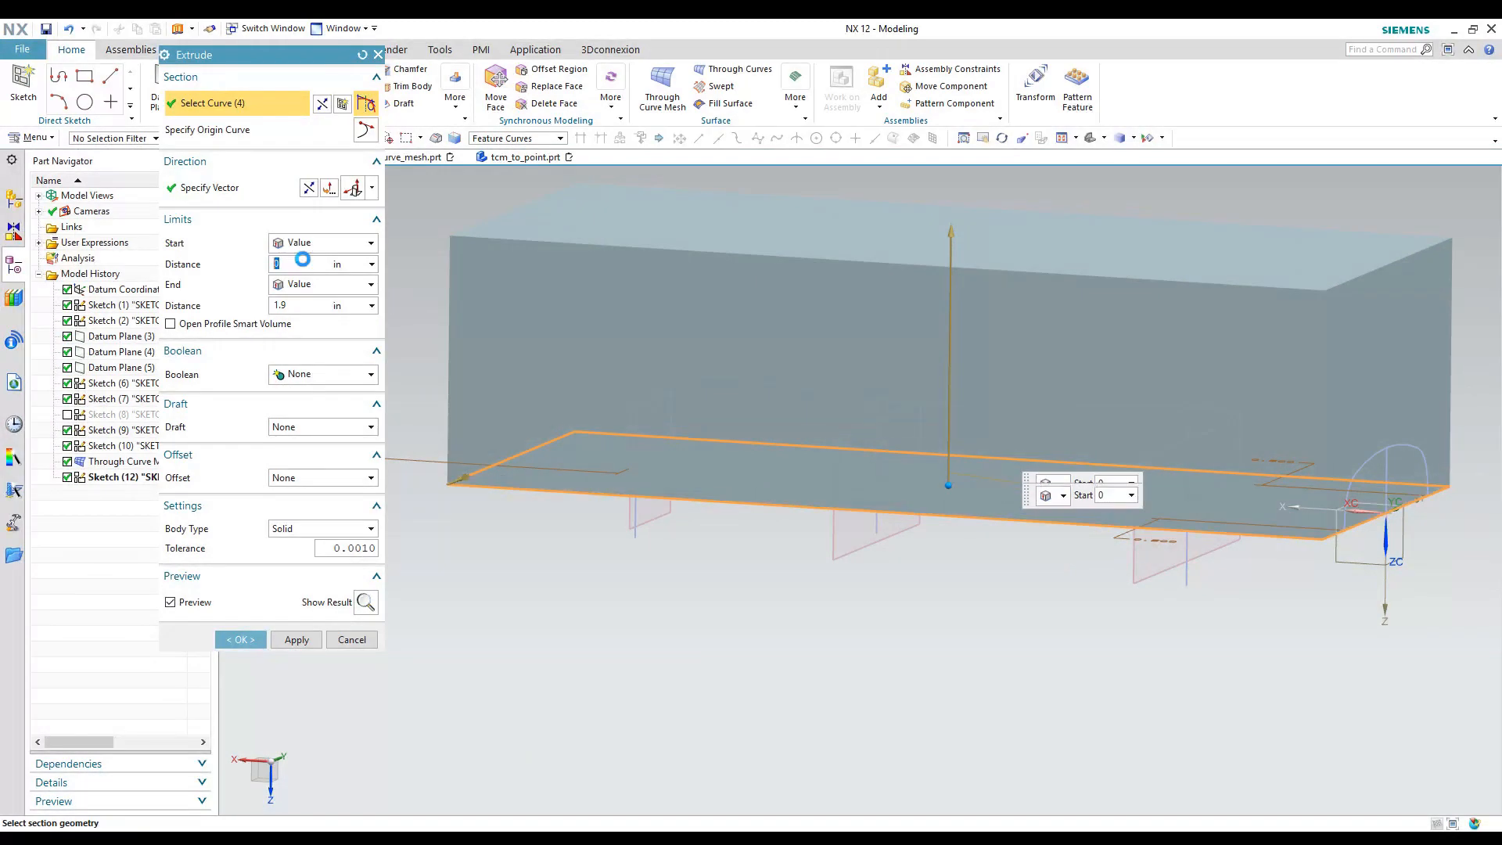
pyautogui.click(241, 639)
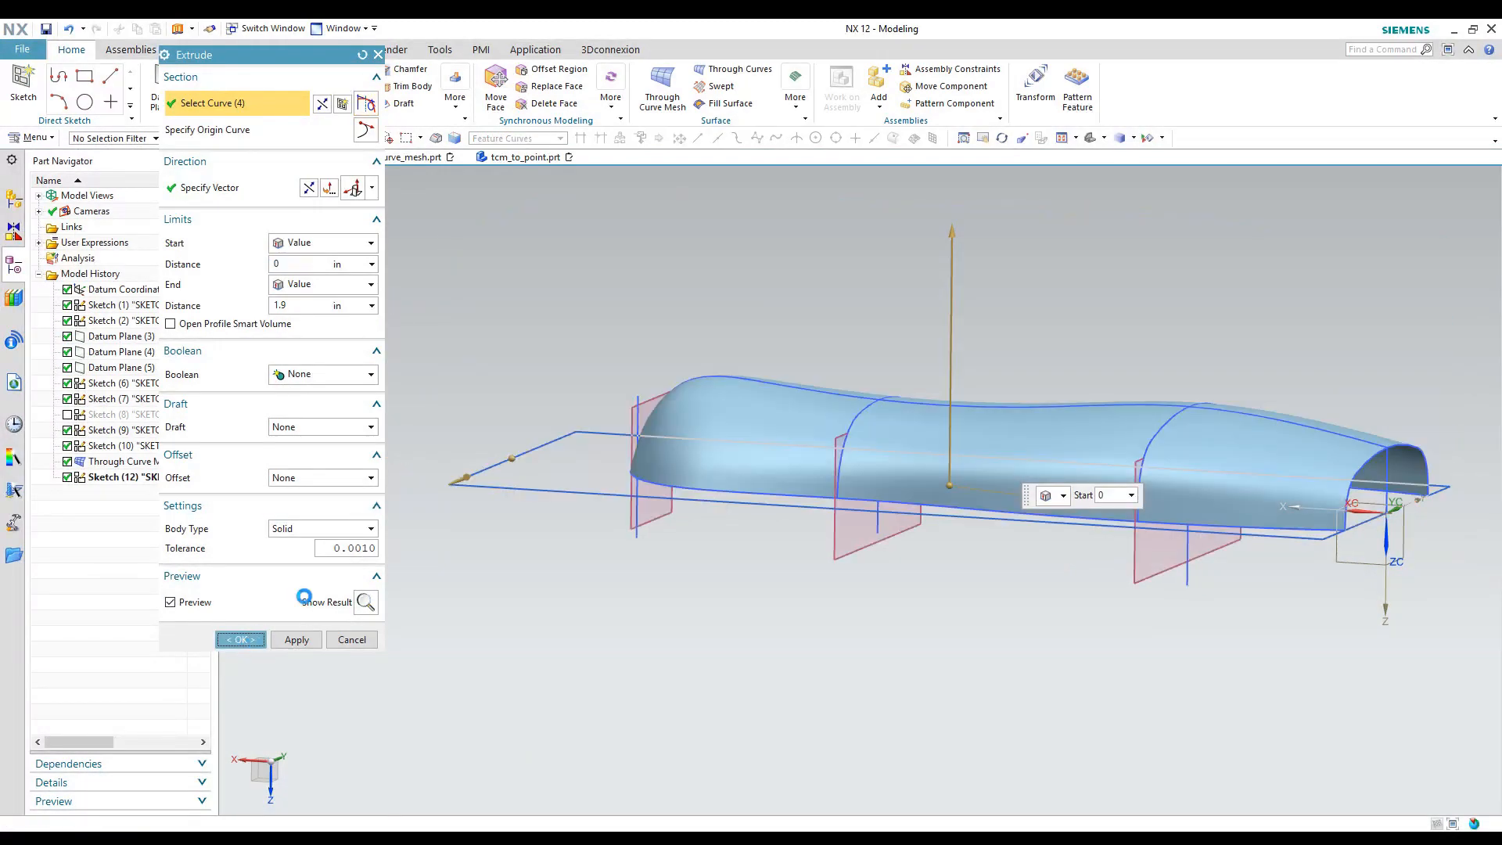
# - Trim the extruded block with the mesh surface, reversing the direction to keep the part enclosed by it, and hide the mesh surface
pyautogui.click(412, 86)
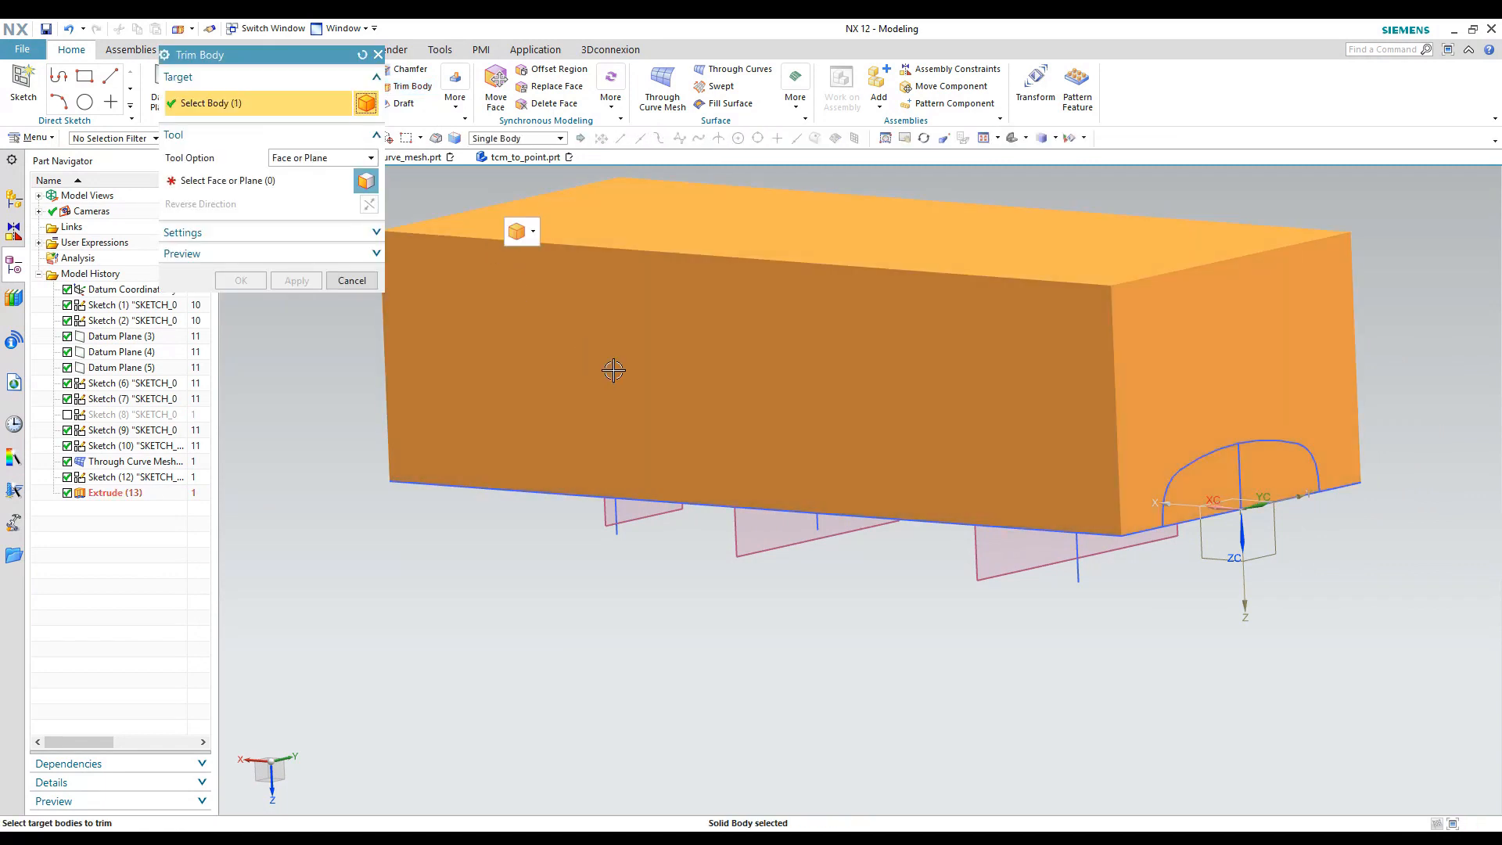
pyautogui.click(615, 371)
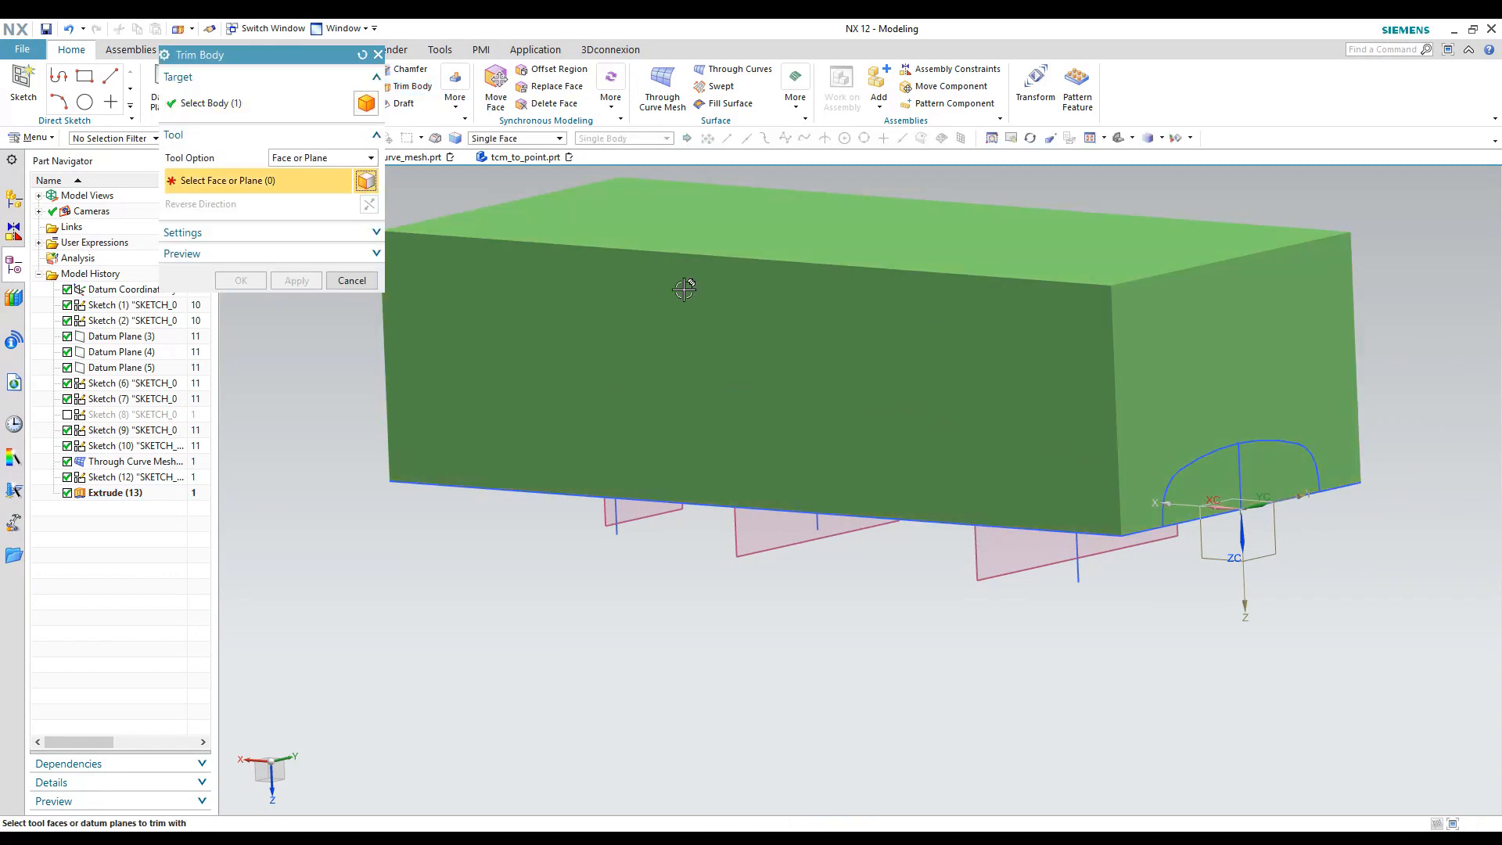
pyautogui.click(1150, 470)
pyautogui.moveTo(1090, 470); pyautogui.dragTo(555, 569, button='middle')
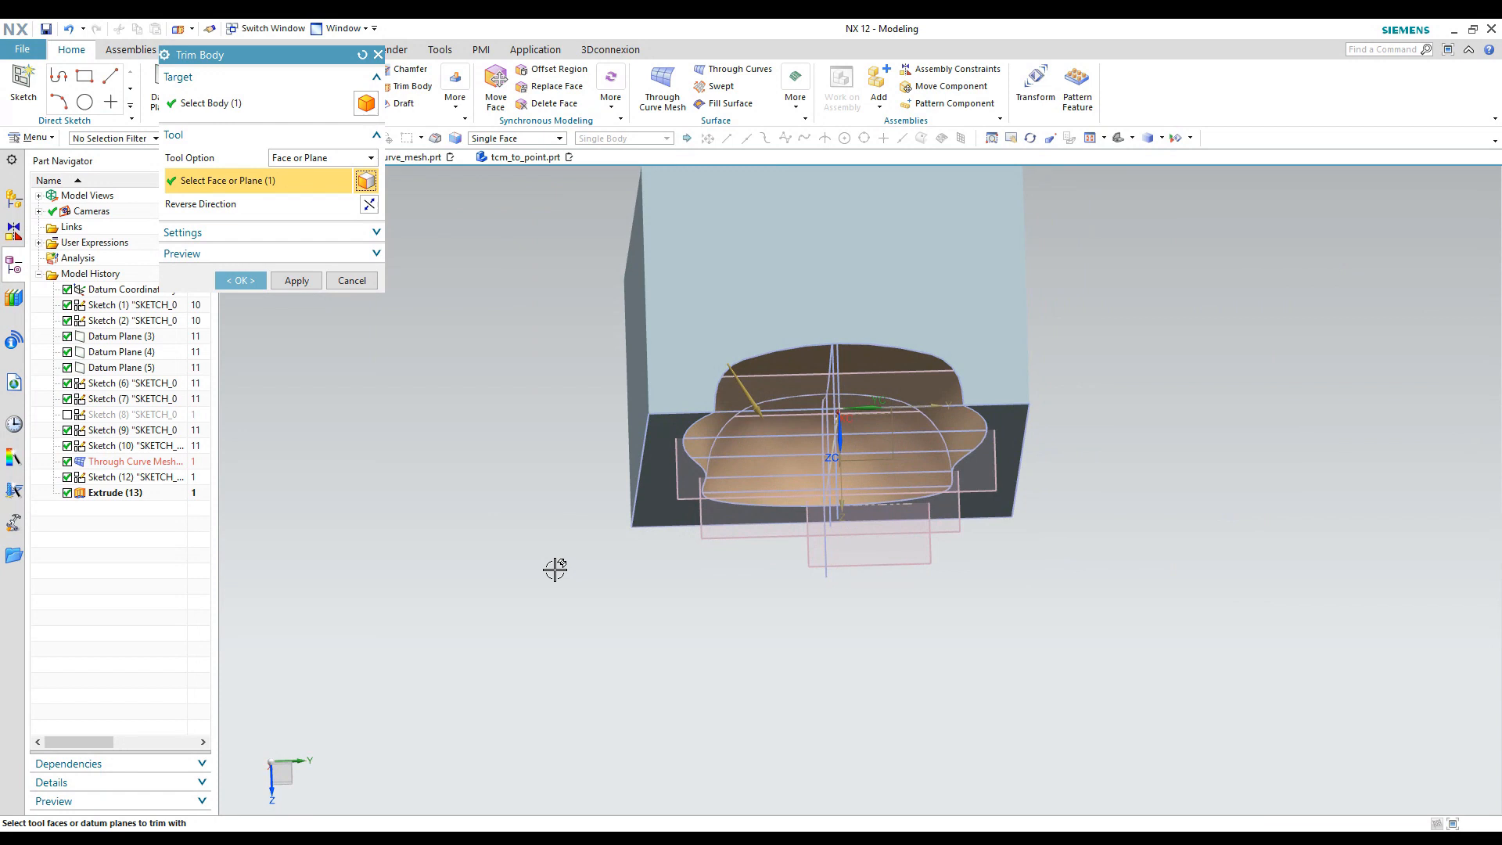
pyautogui.click(369, 205)
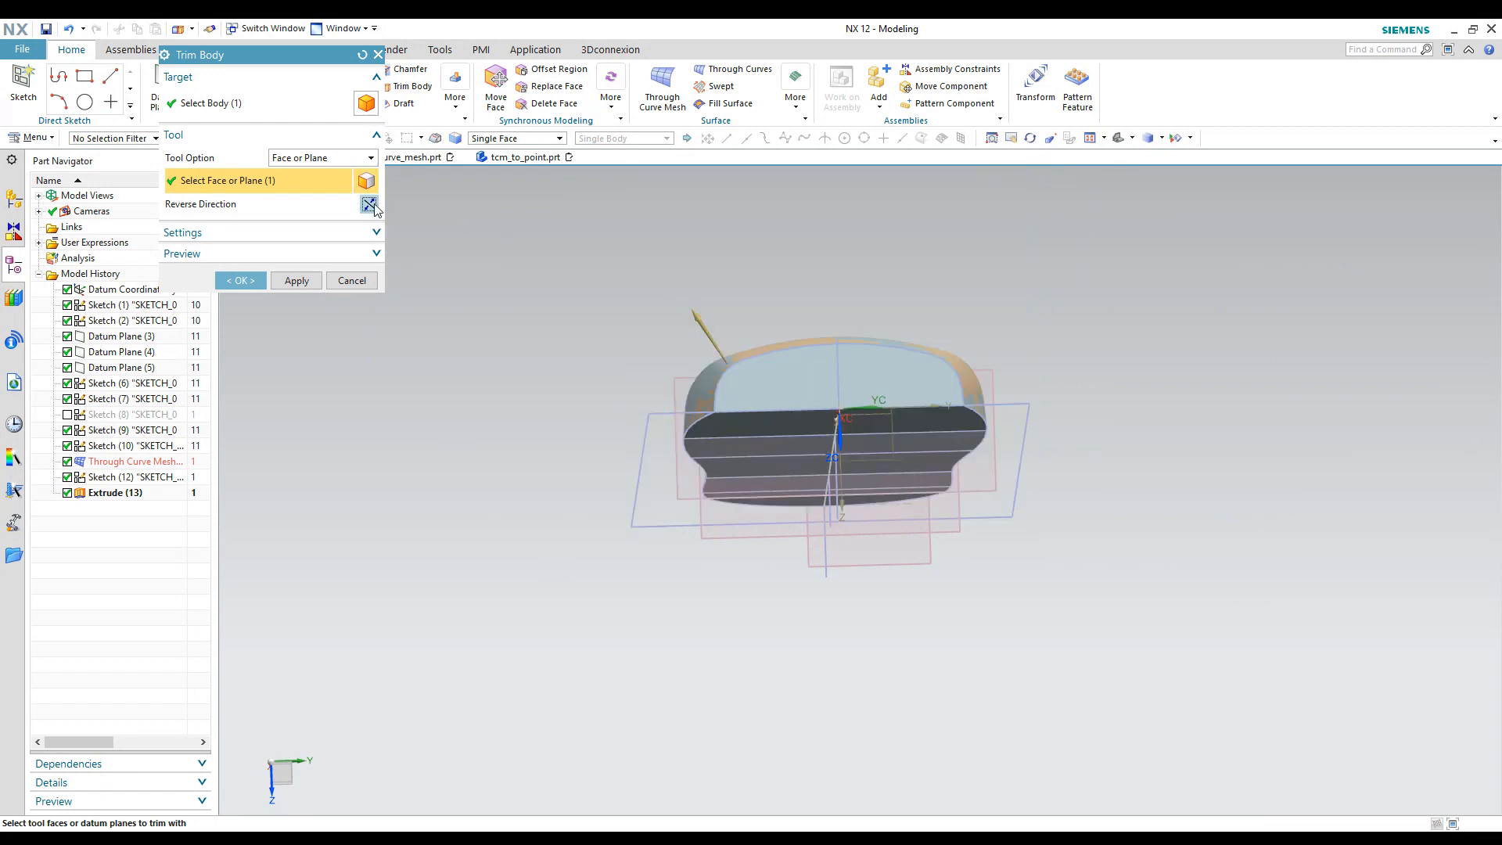
pyautogui.click(238, 281)
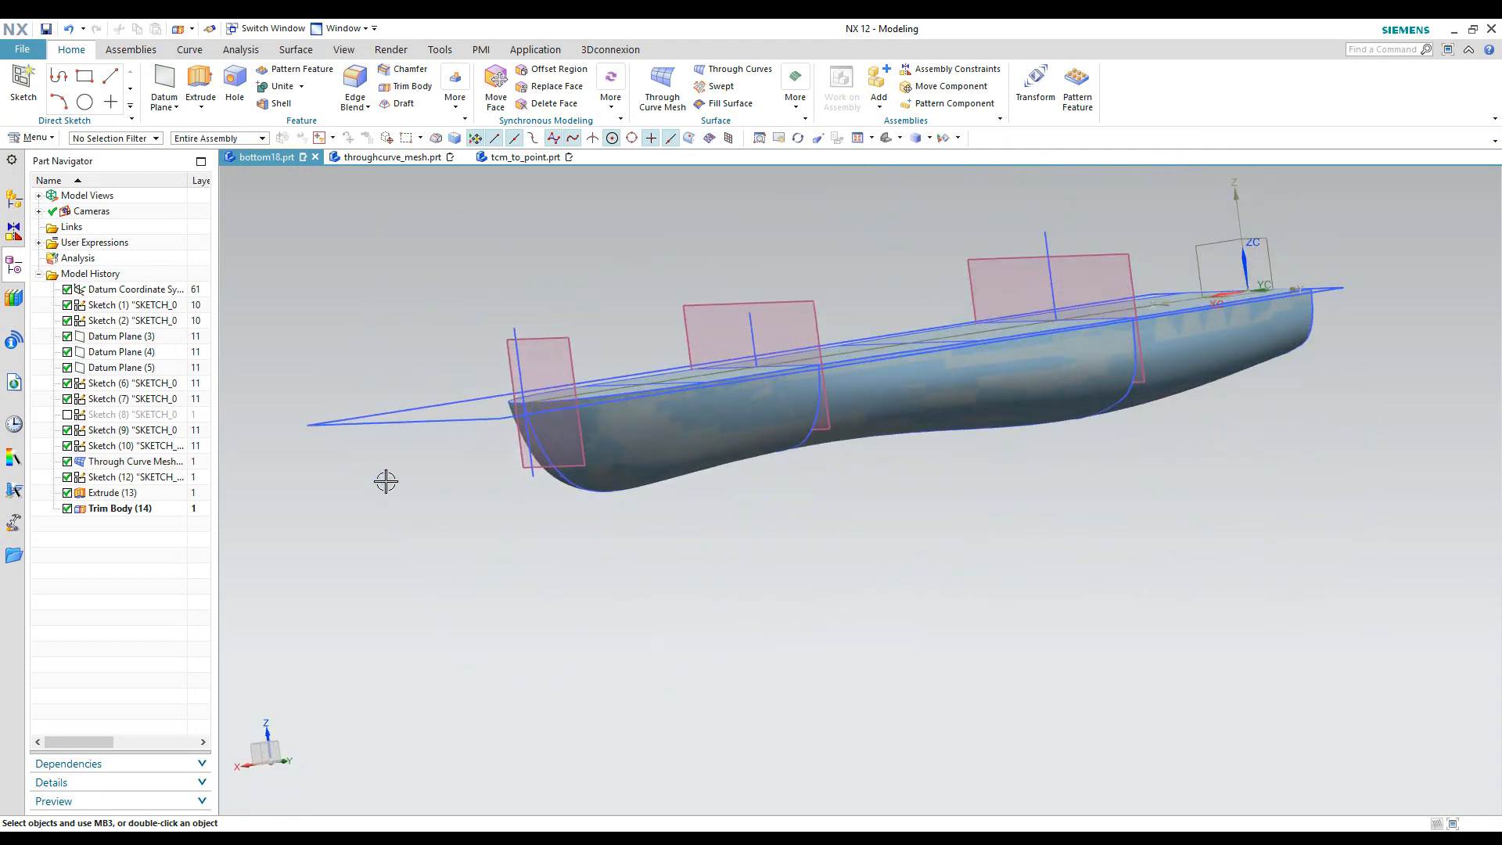
pyautogui.click(116, 463)
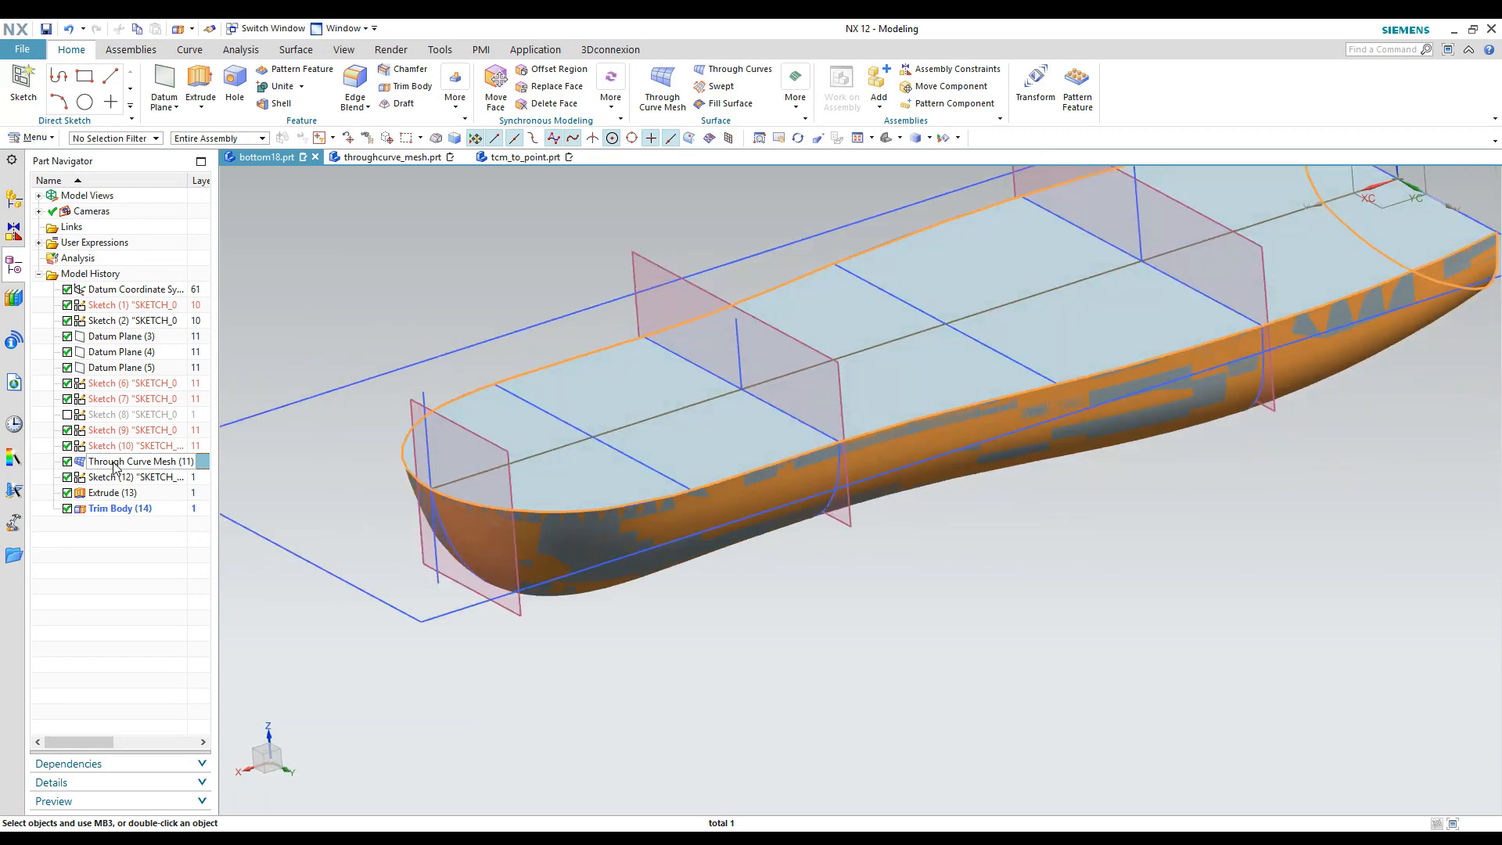
pyautogui.hotkey('ctrl', 'b')
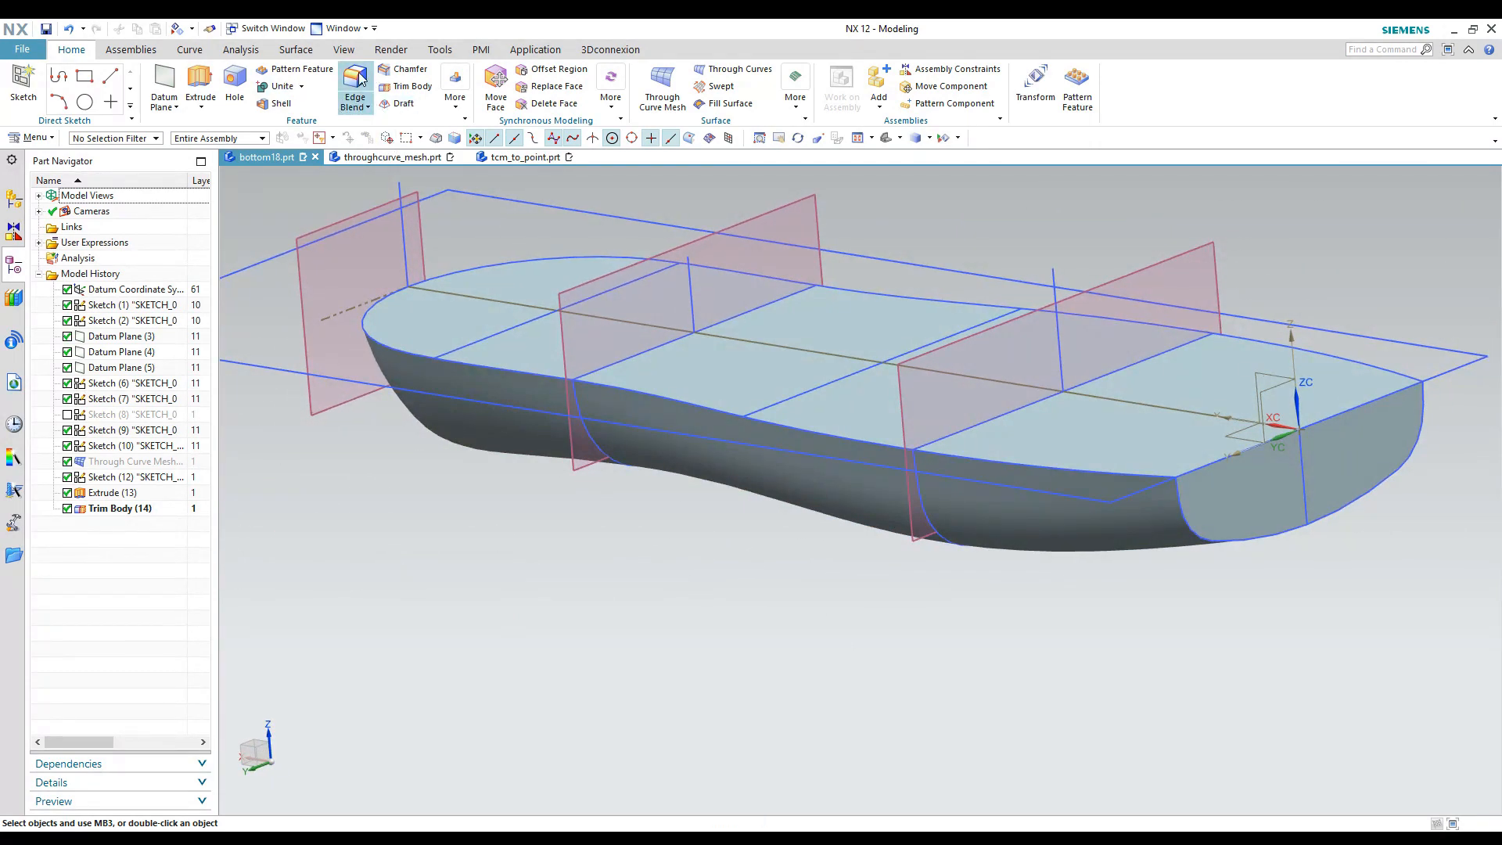
# - Blend the curved edge of the flat end face with a 0.13 in radius
pyautogui.click(1183, 516)
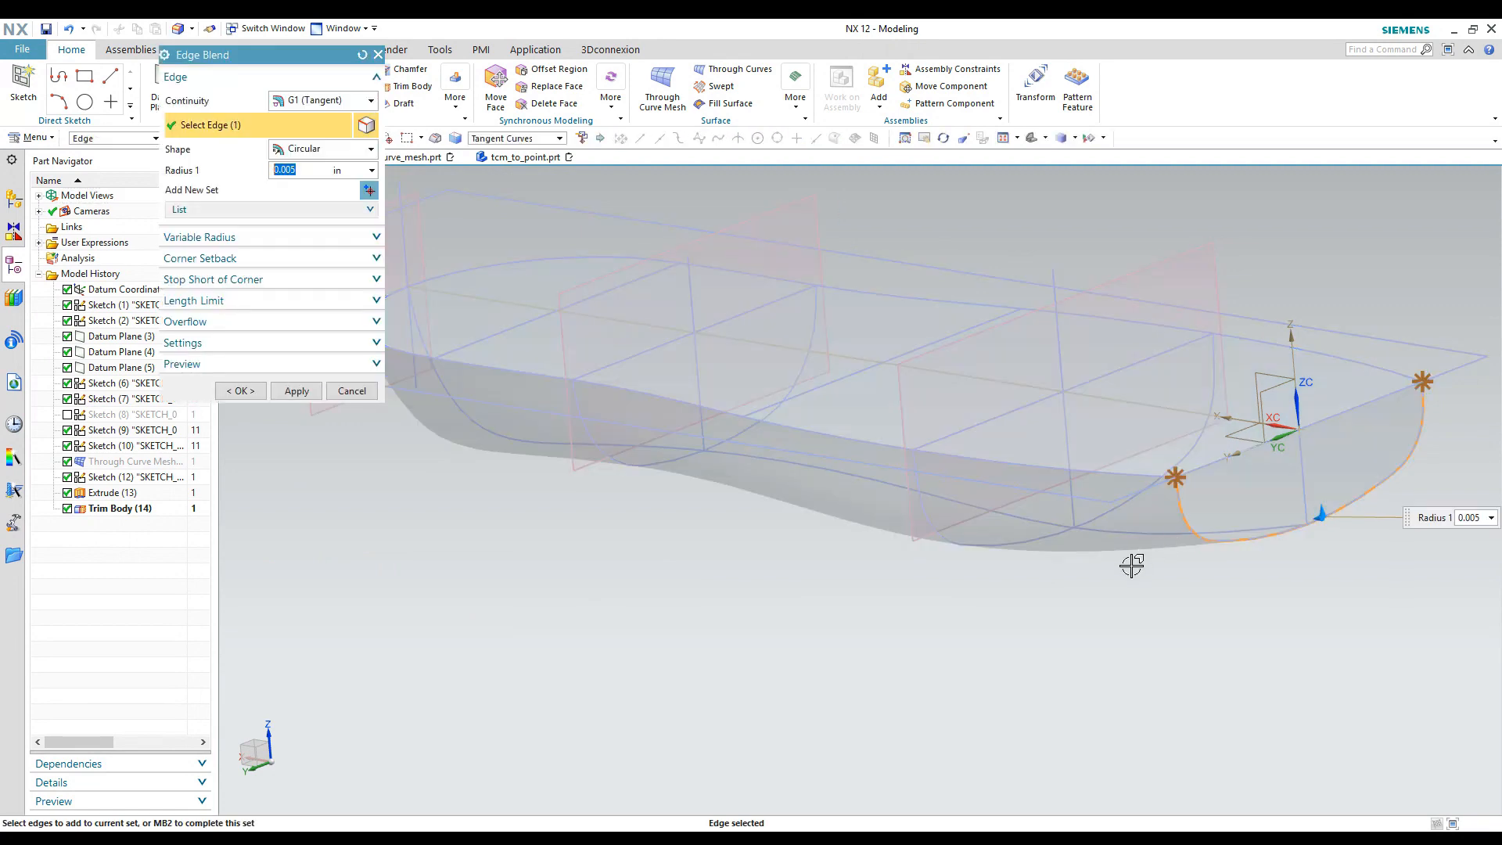
pyautogui.write('0.13')
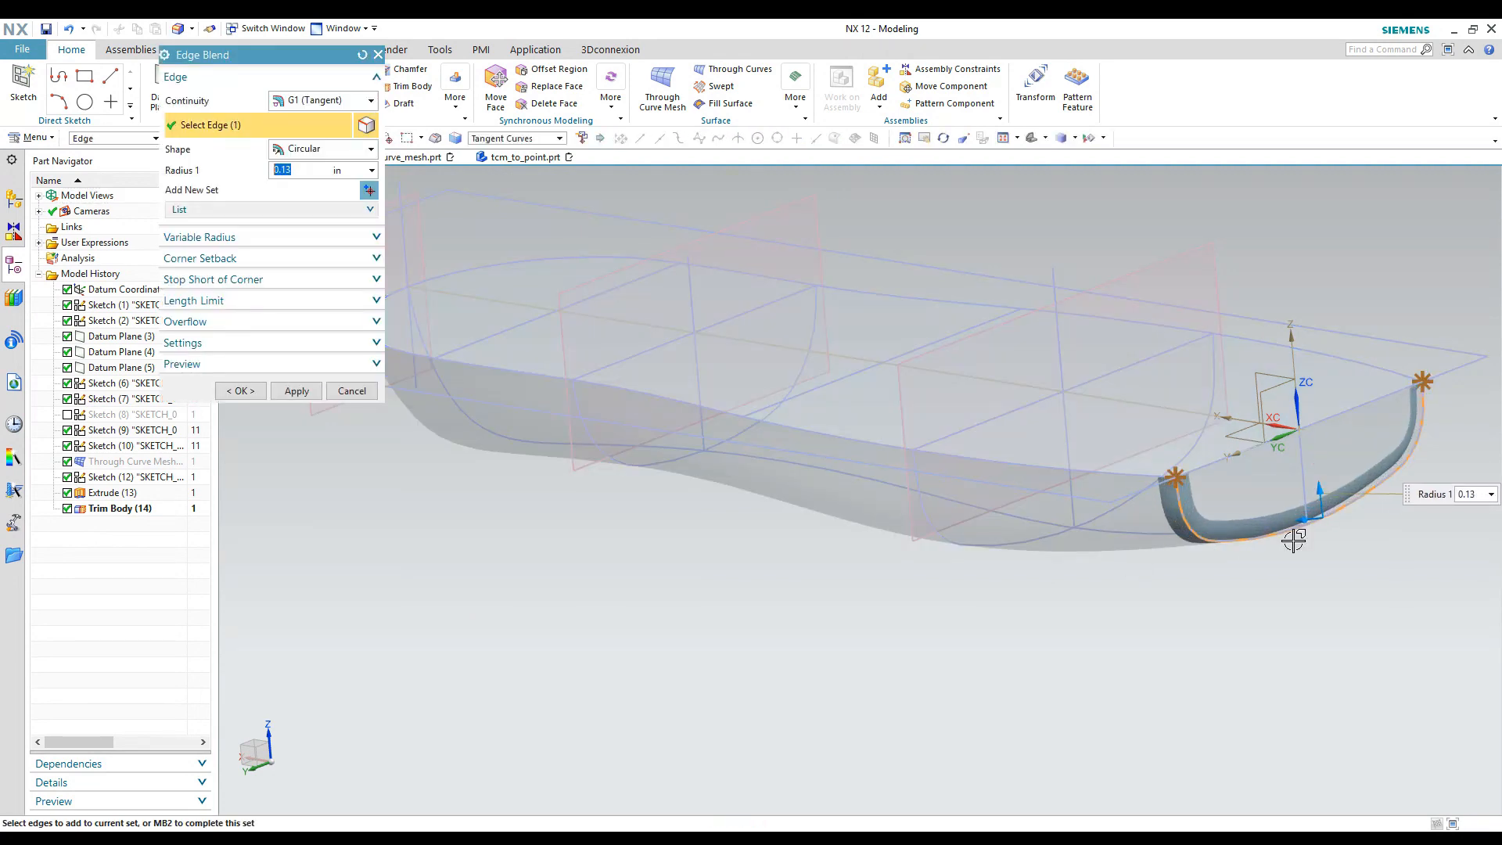
pyautogui.middleClick(1193, 582)
pyautogui.click(297, 391)
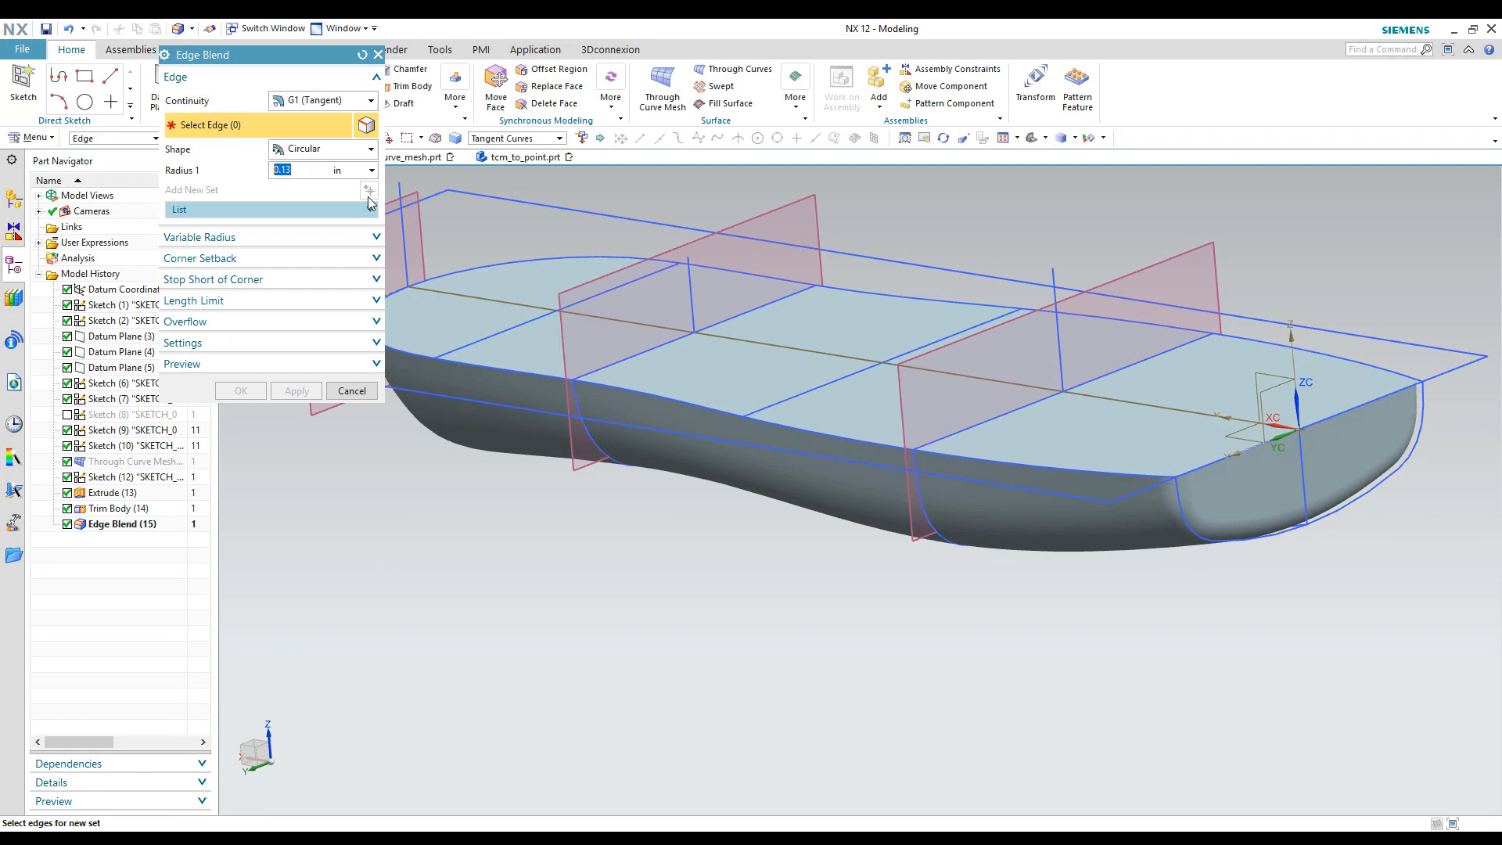
pyautogui.click(352, 390)
# - Shell the body to a thickness of 0.09 in, removing the large flat face
pyautogui.click(280, 103)
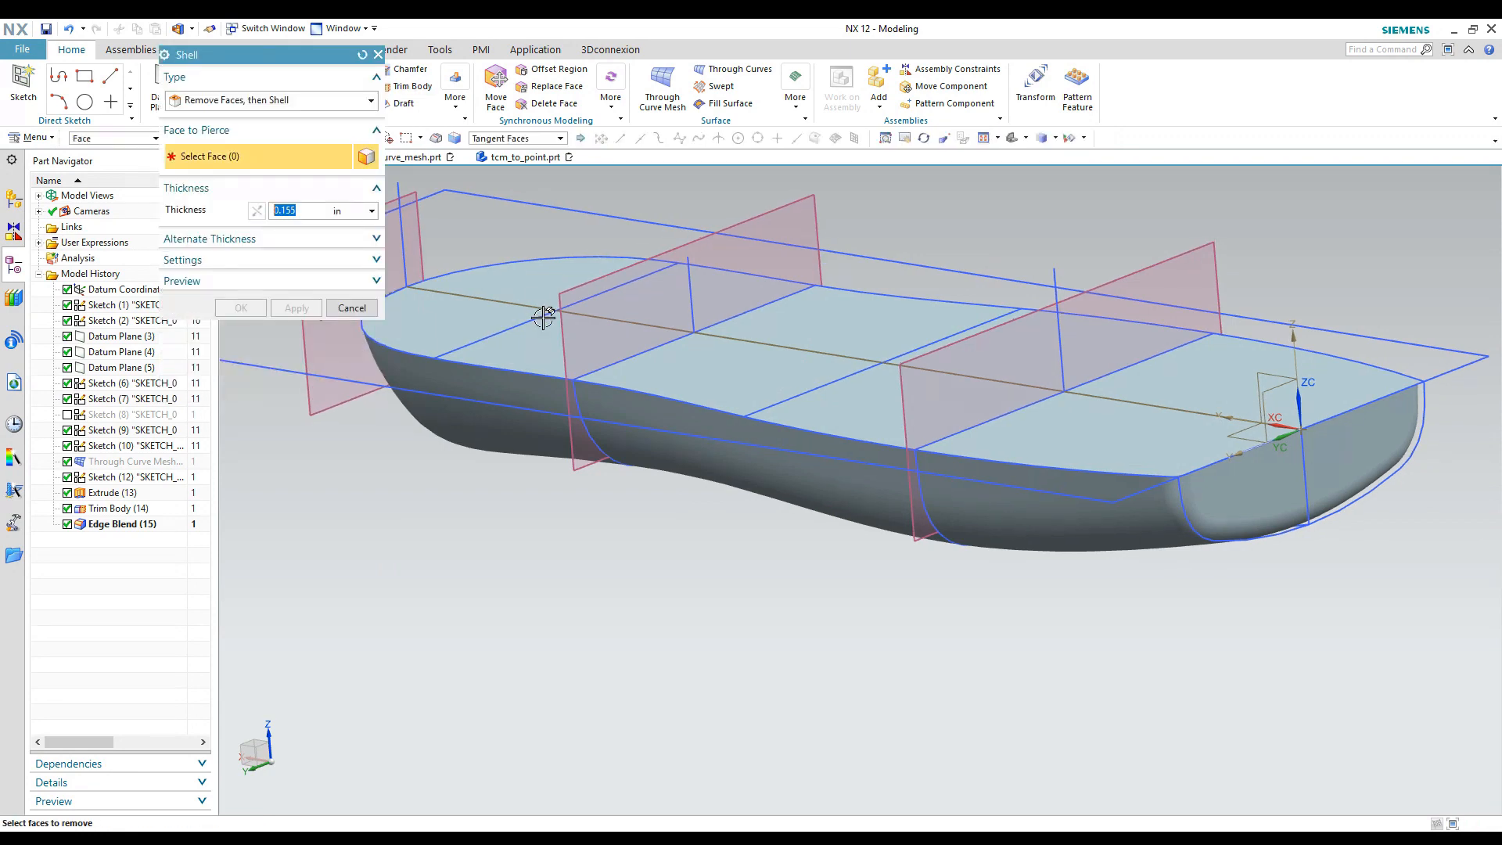
pyautogui.click(535, 343)
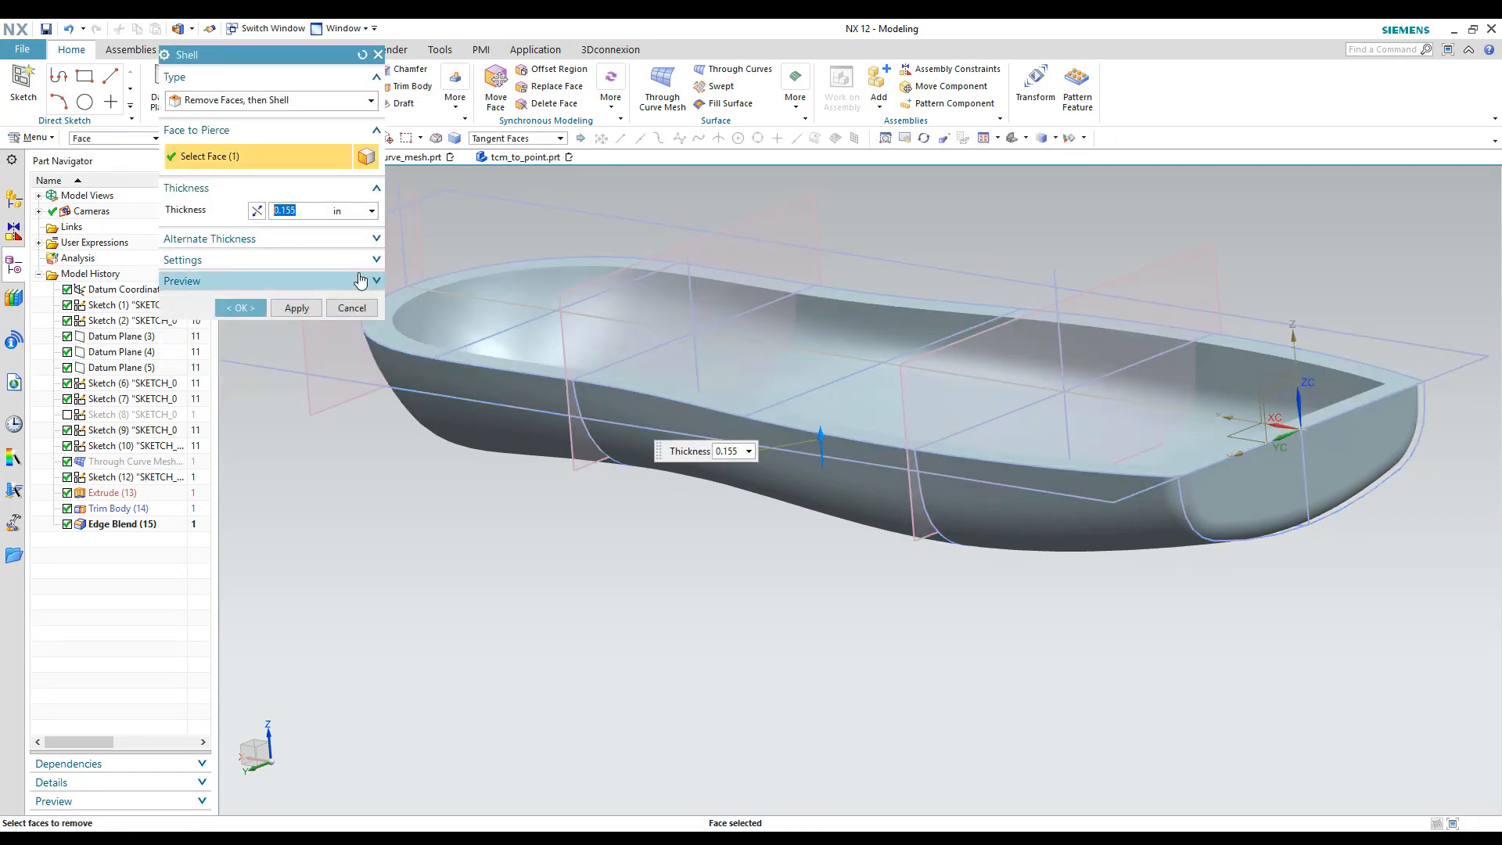
pyautogui.write('.09')
pyautogui.moveTo(548, 329); pyautogui.dragTo(612, 345, button='middle')
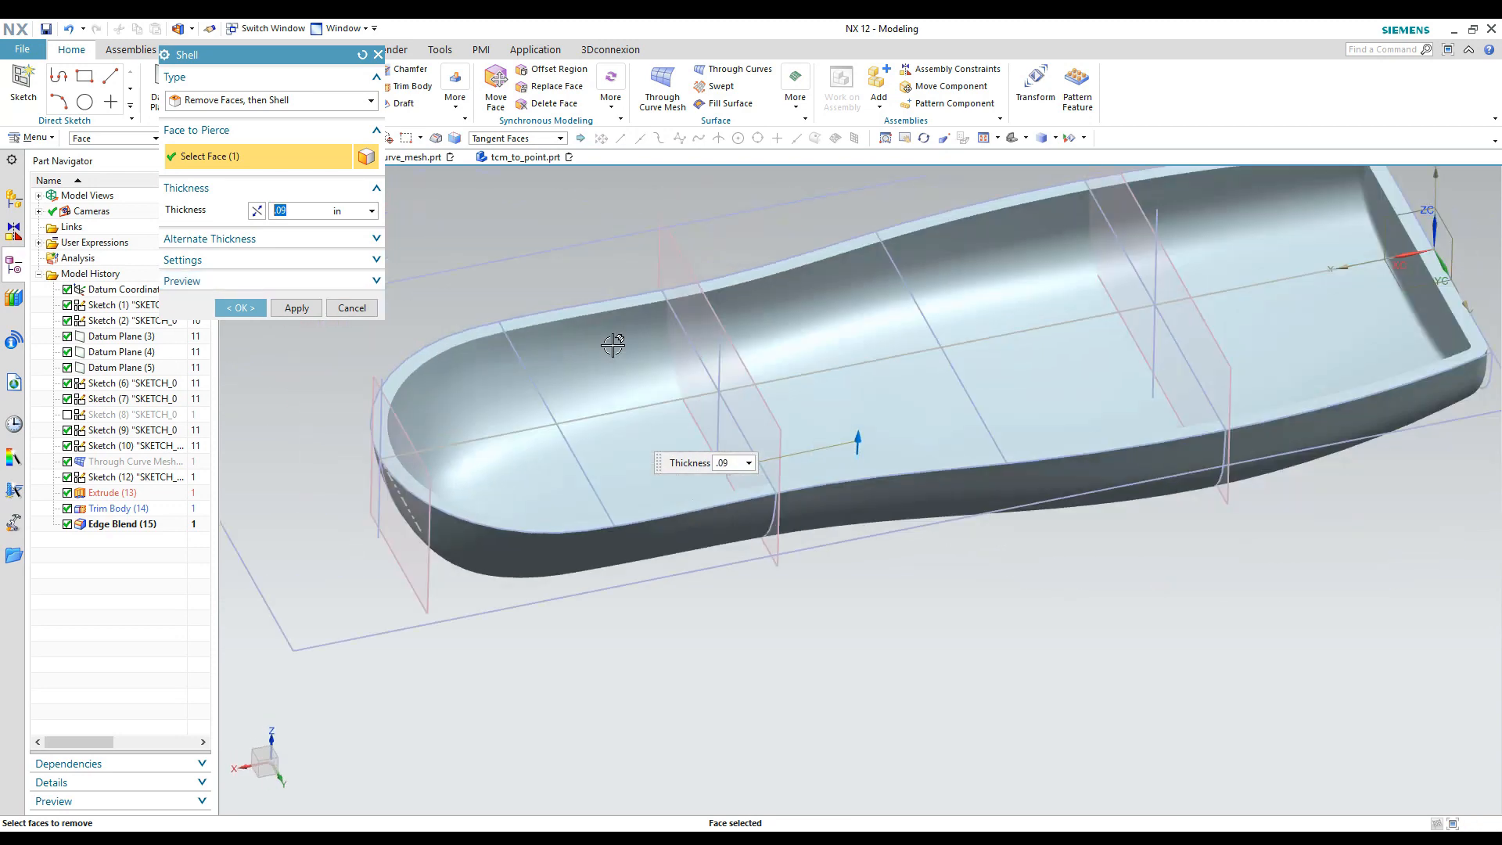
pyautogui.middleClick(613, 344)
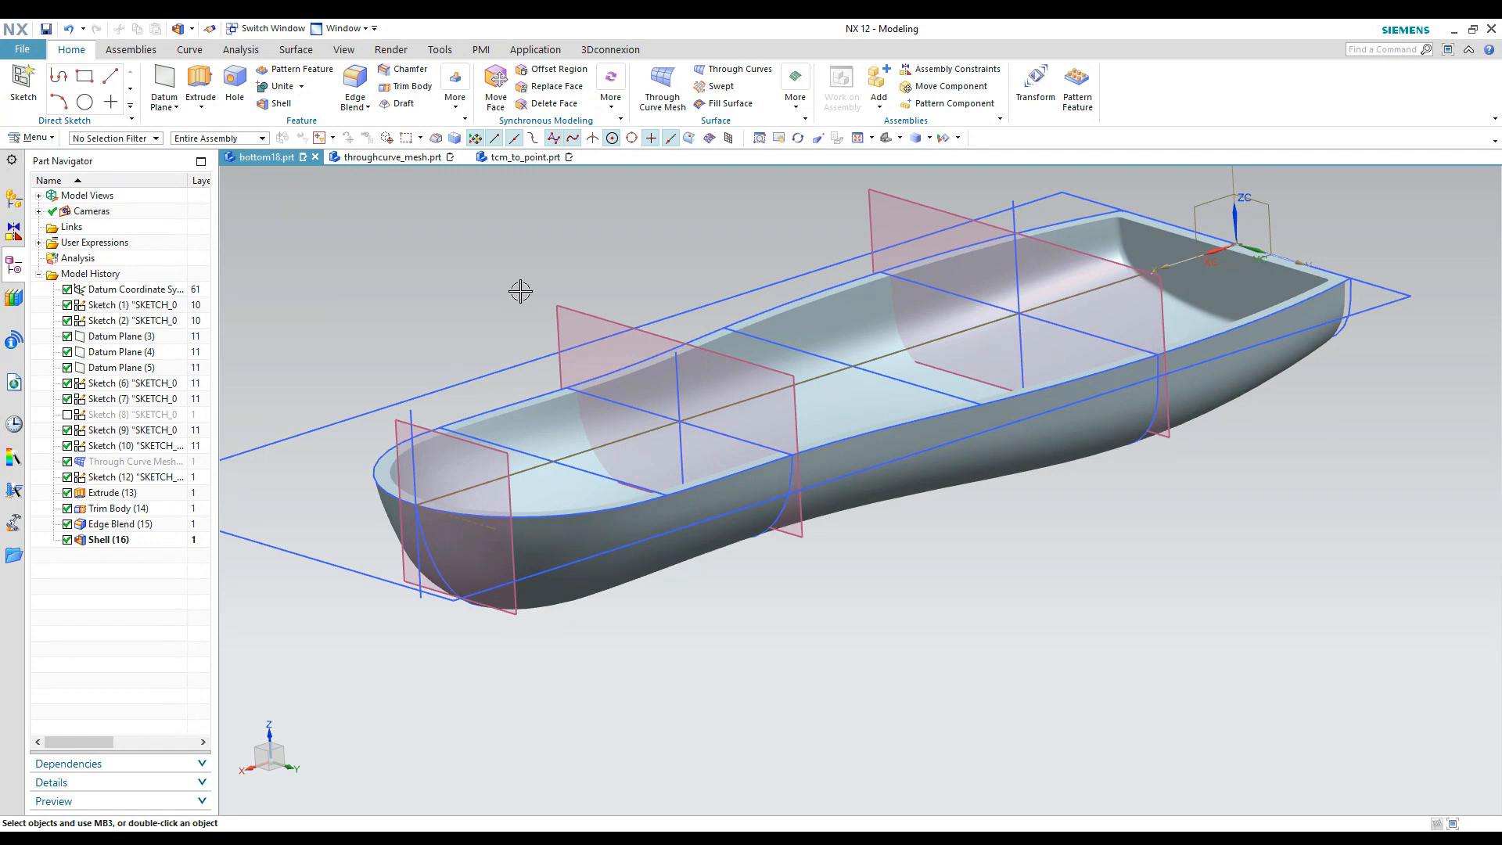
pyautogui.moveTo(518, 292); pyautogui.dragTo(518, 289, button='middle')
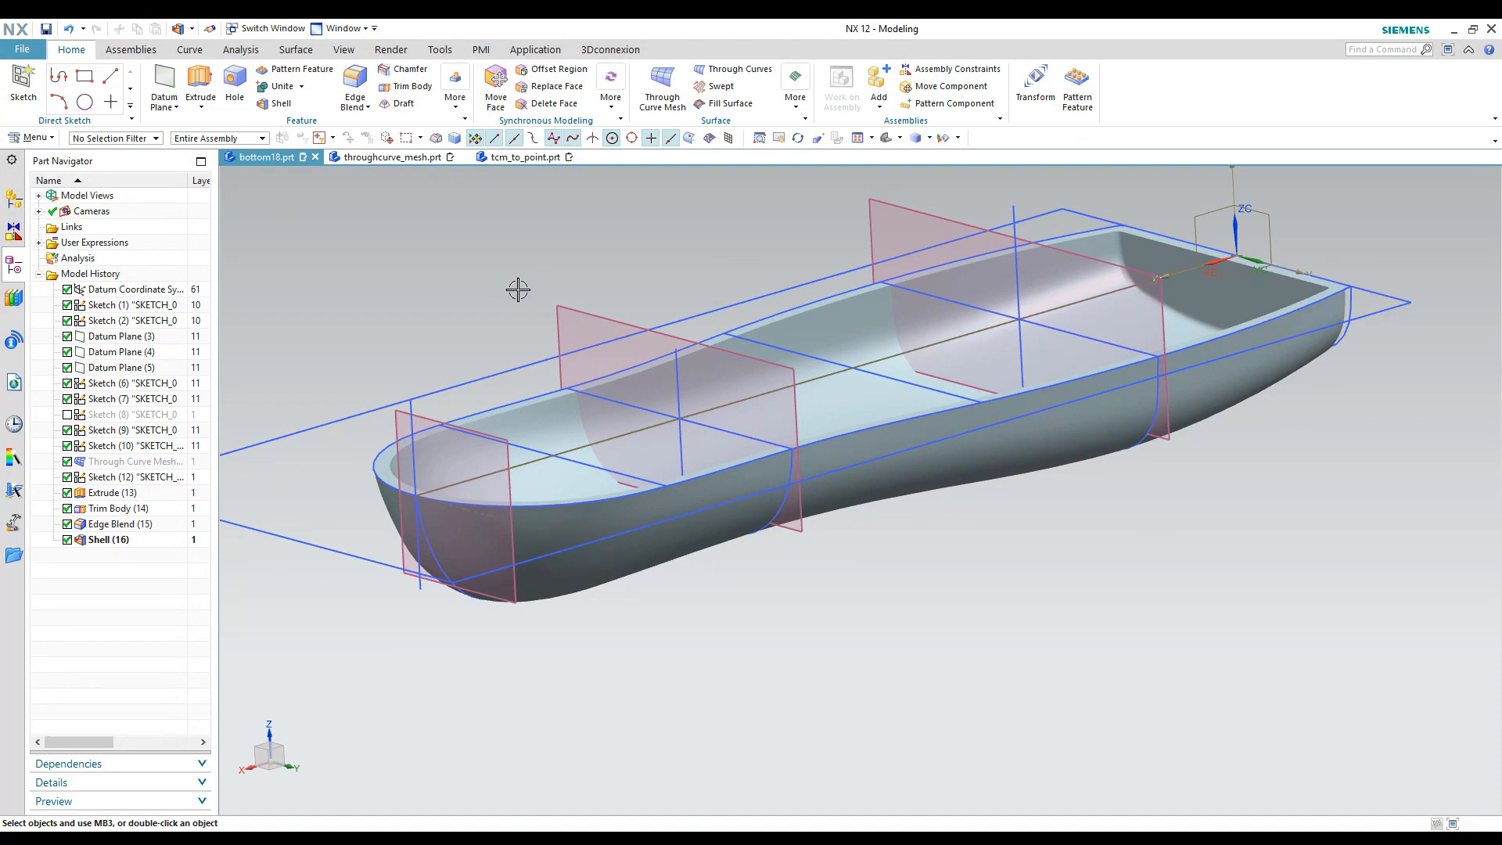